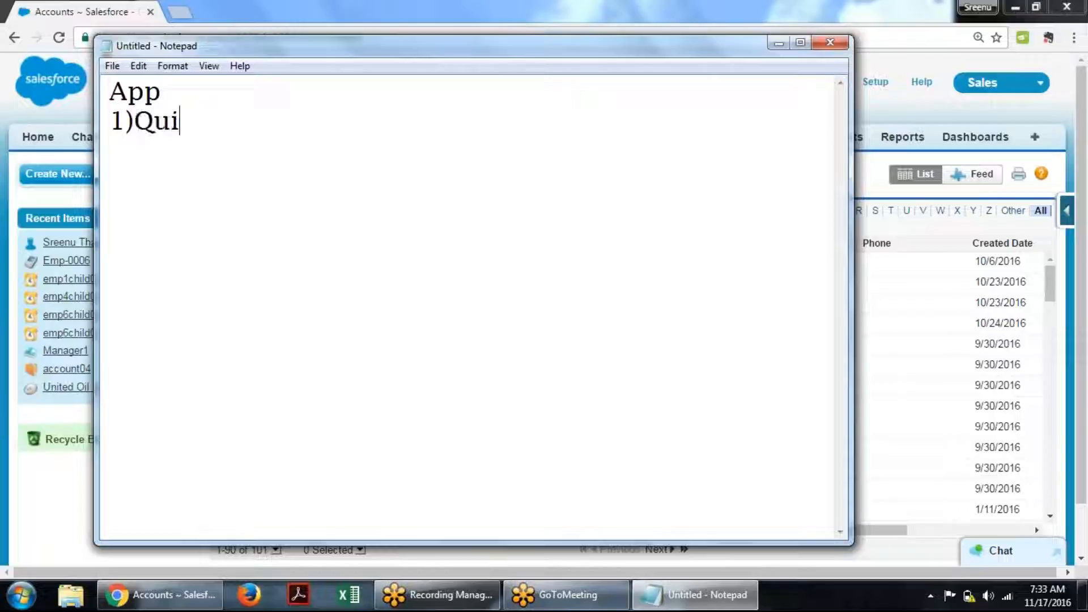
Complete the list under "App" with the entries "1)Quick Start" and "2)New App".
text(tart)
key(Return)
text(2)N)
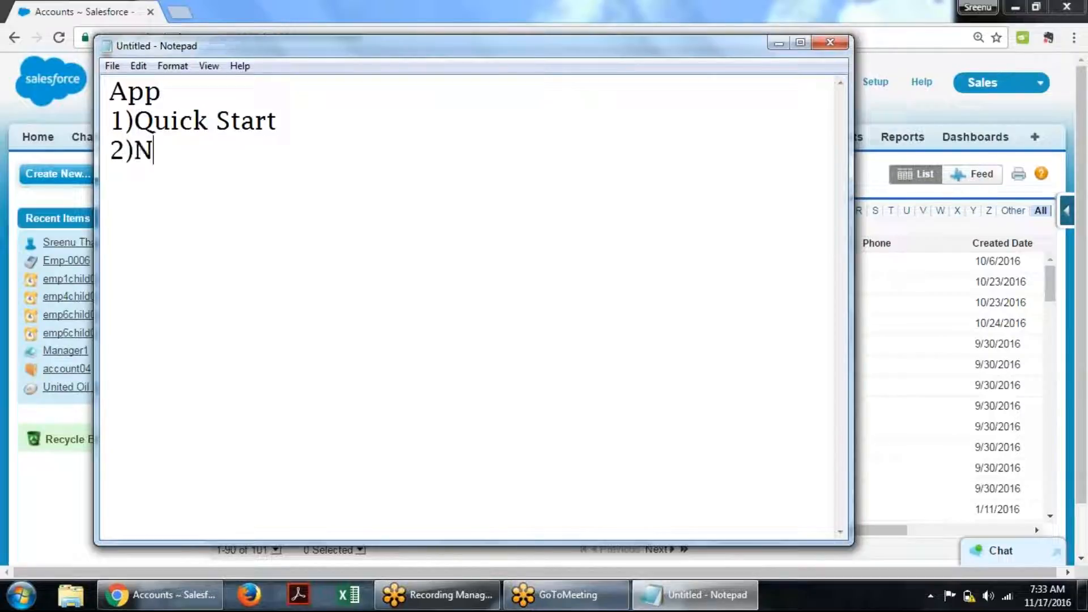
text(ew App)
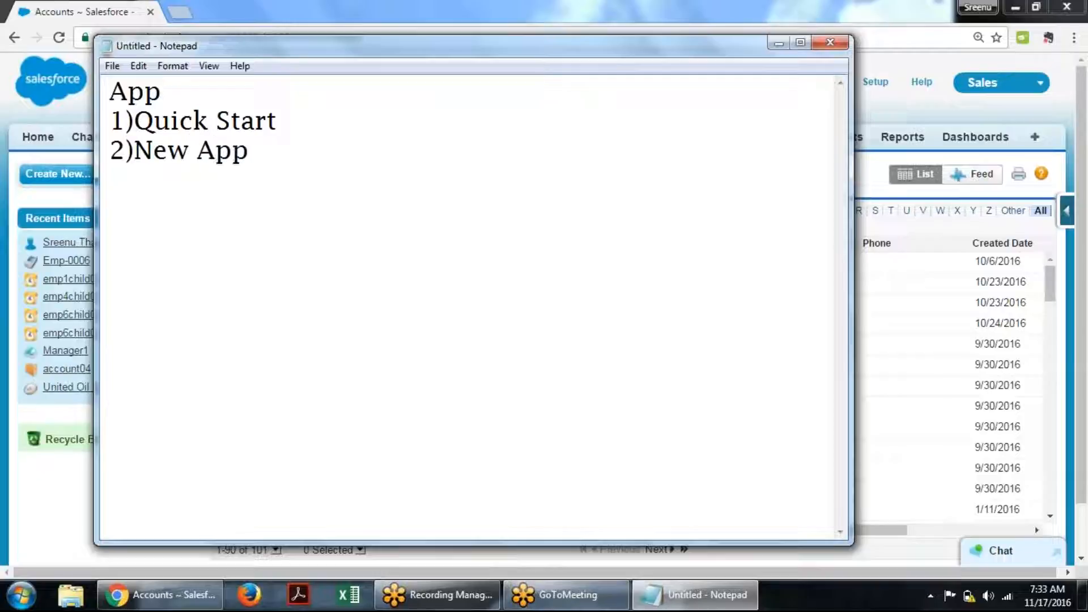
Add a "2types apps:" section after a blank line, listing "1)Console" and "2)Custom app".
key(Return)
key(Return)
text(2types app)
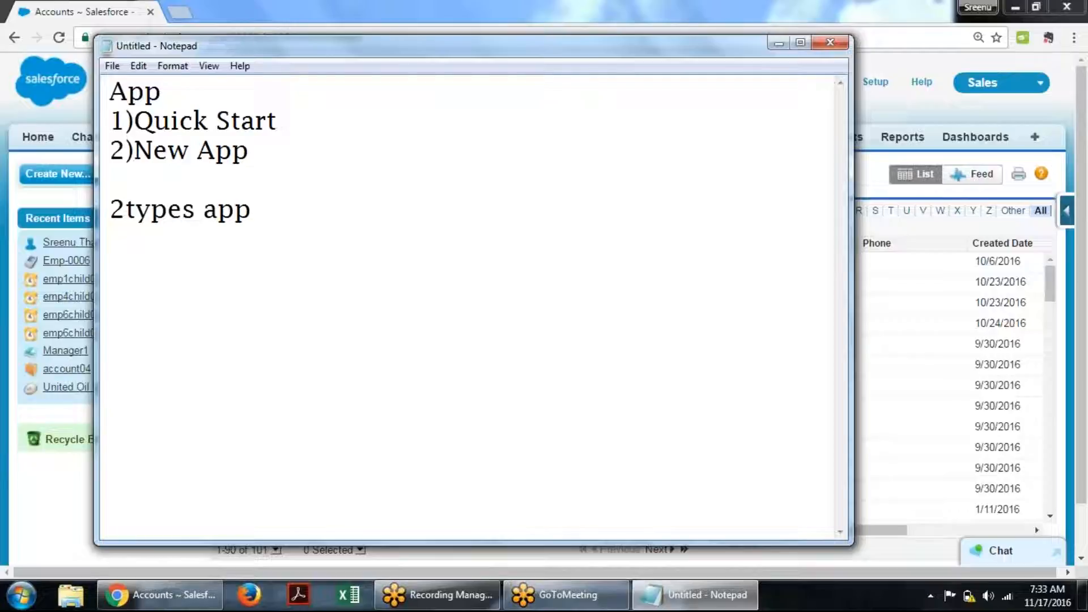
text(s:)
key(Return)
text(1)Colsole)
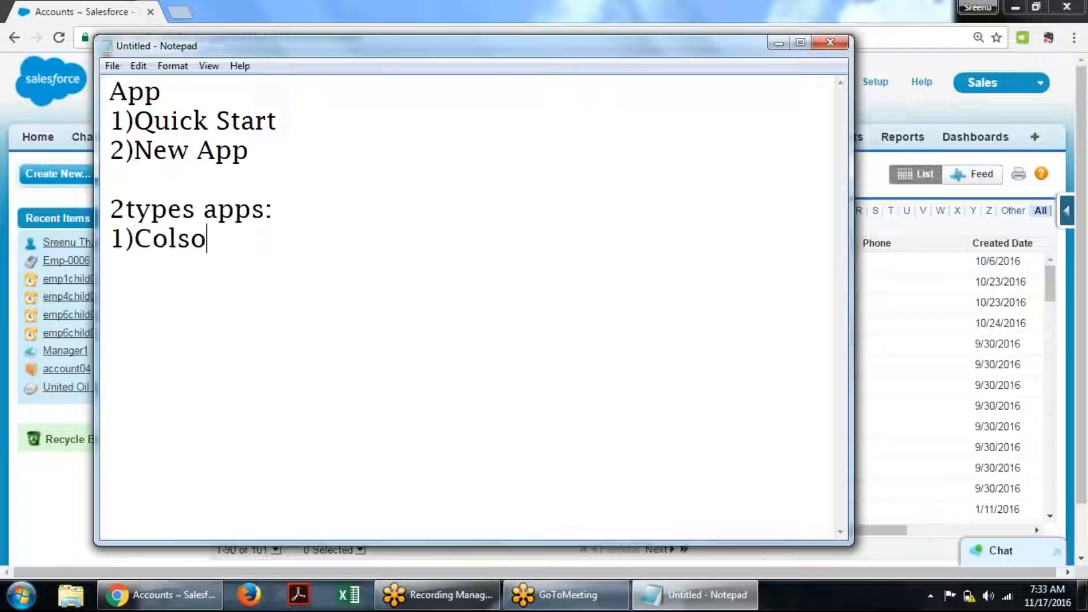
key(Return)
key(BackSpace)
key(BackSpace)
key(BackSpace)
key(BackSpace)
key(BackSpace)
key(BackSpace)
text(nsole)
key(Return)
text(2)Cust)
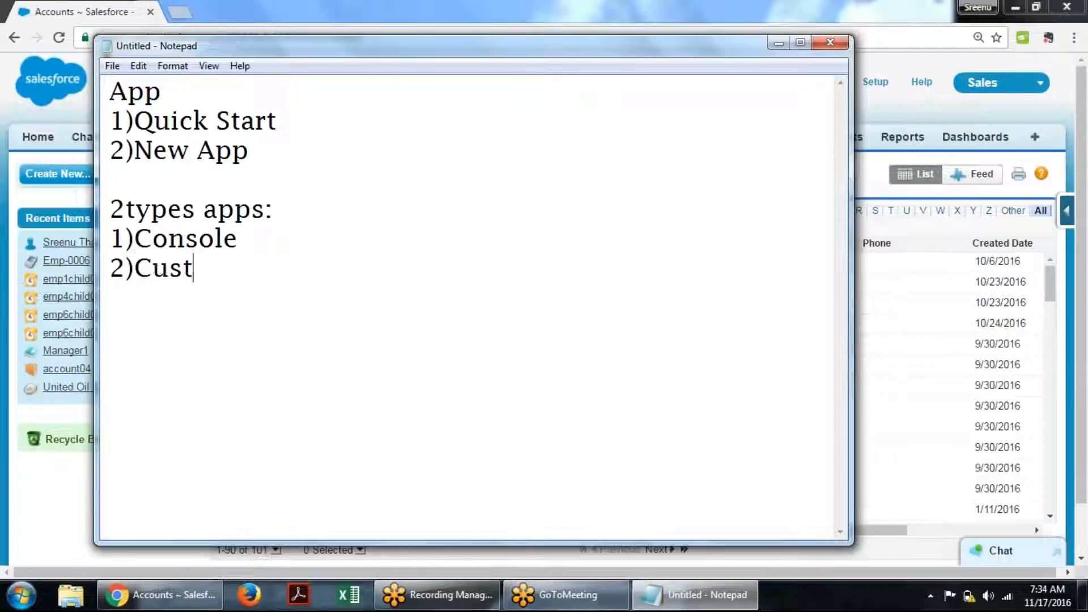
text(om app)
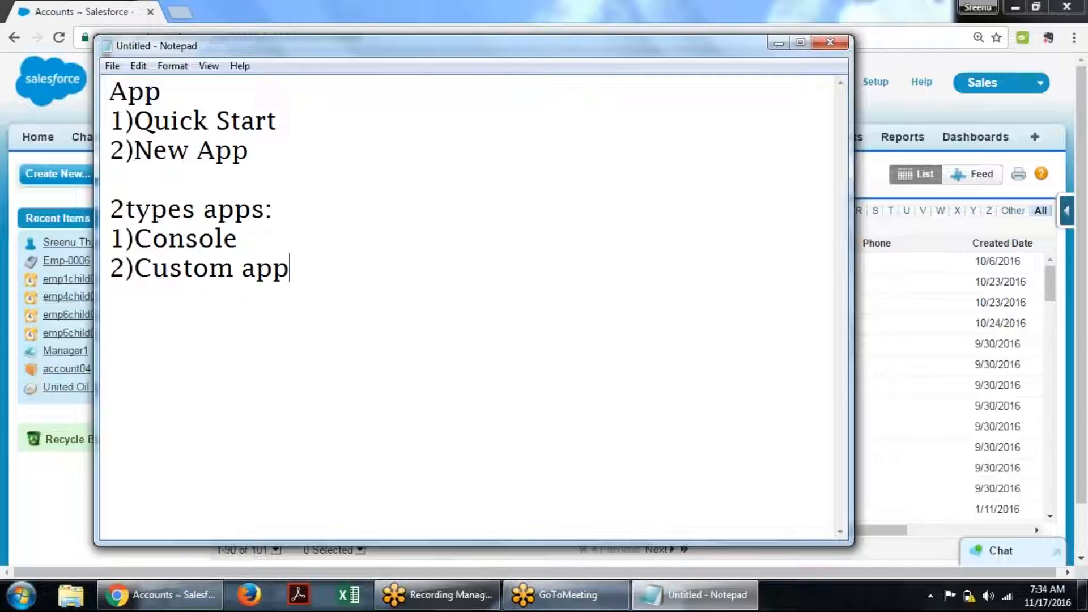
key(Return)
key(Return)
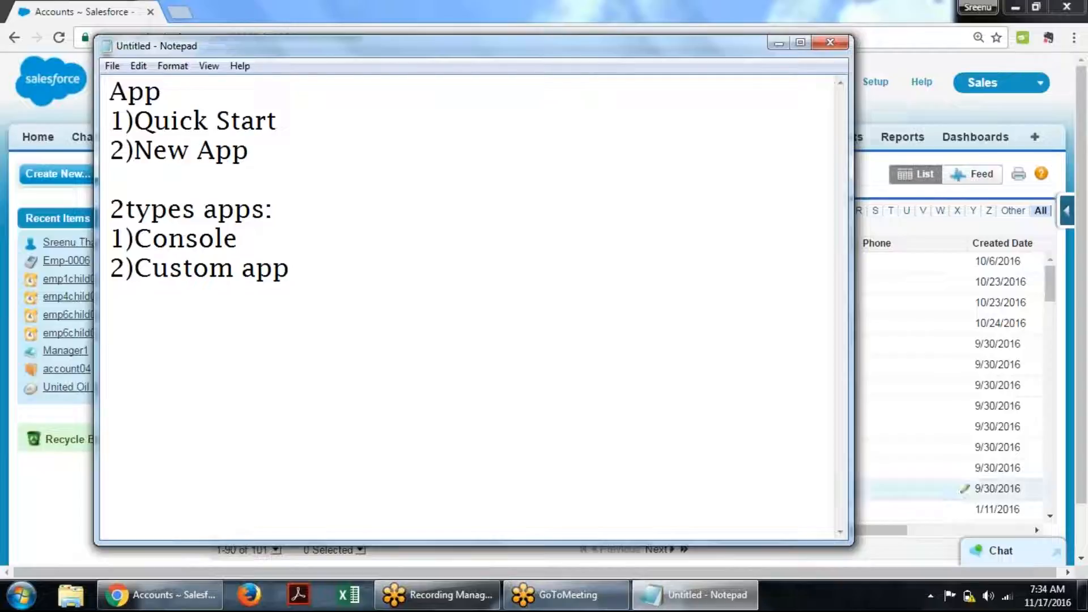
Mute the computer's speaker volume and return to the Notepad notes.
click(989, 596)
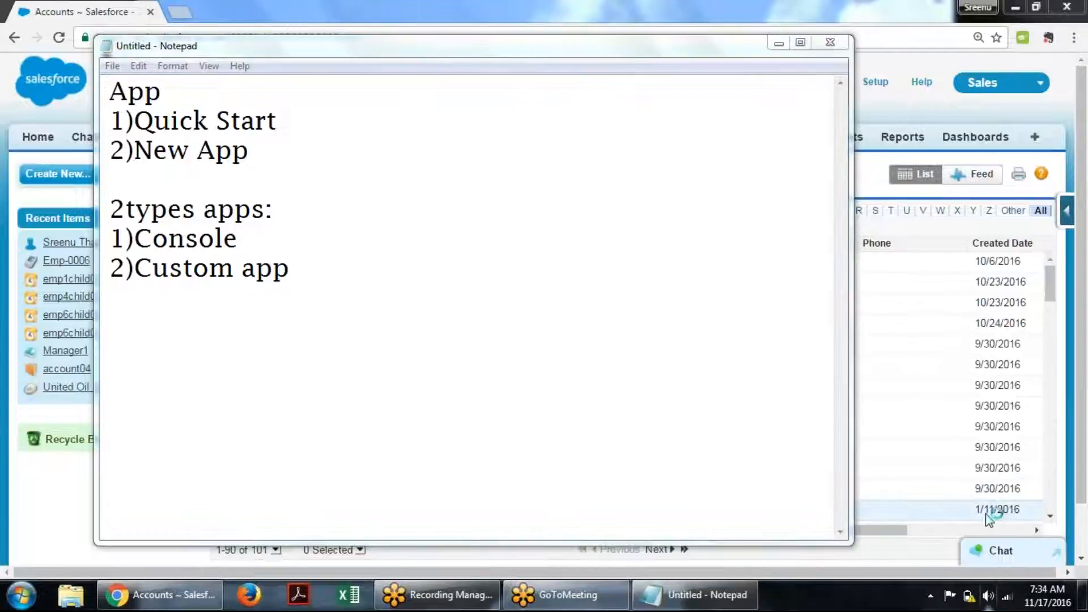
click(990, 595)
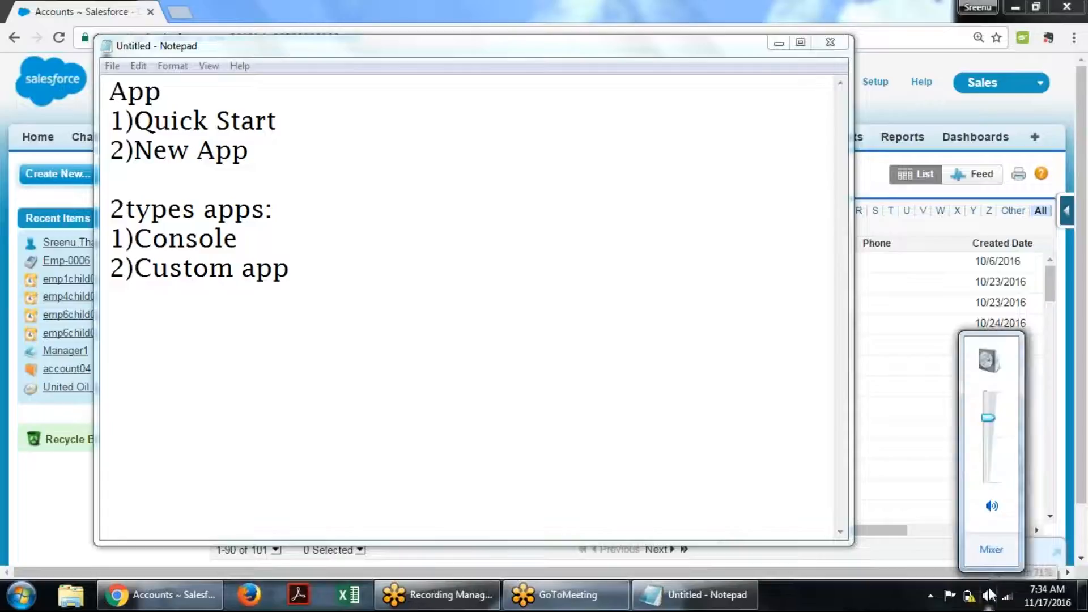
click(996, 517)
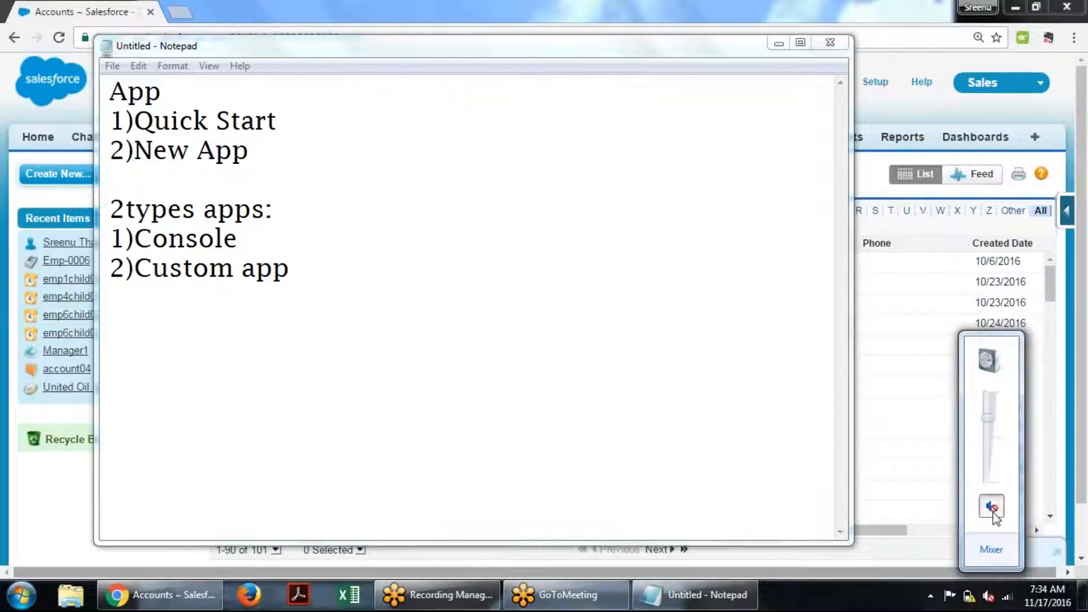
click(502, 288)
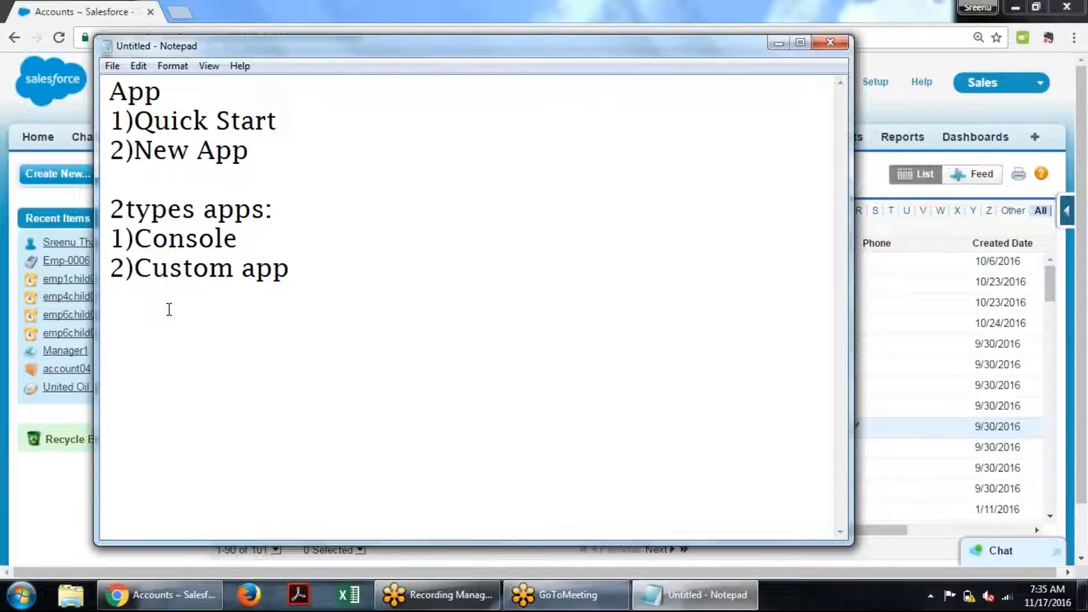
Add the line "App==Object==Tab" below the types of apps, separated by a blank line.
key(Return)
text(App)
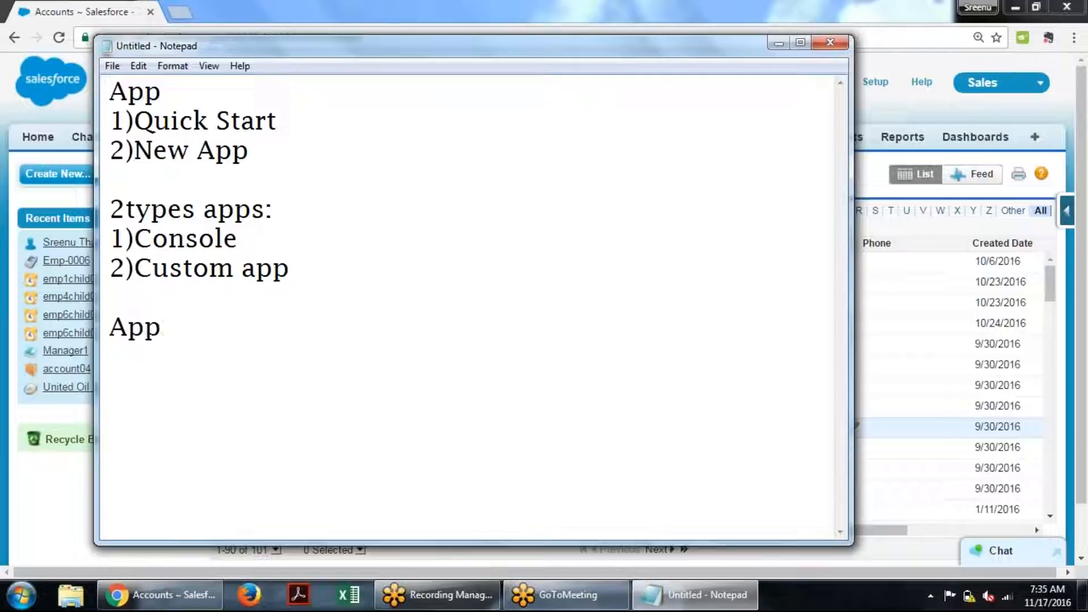
text(==Object==)
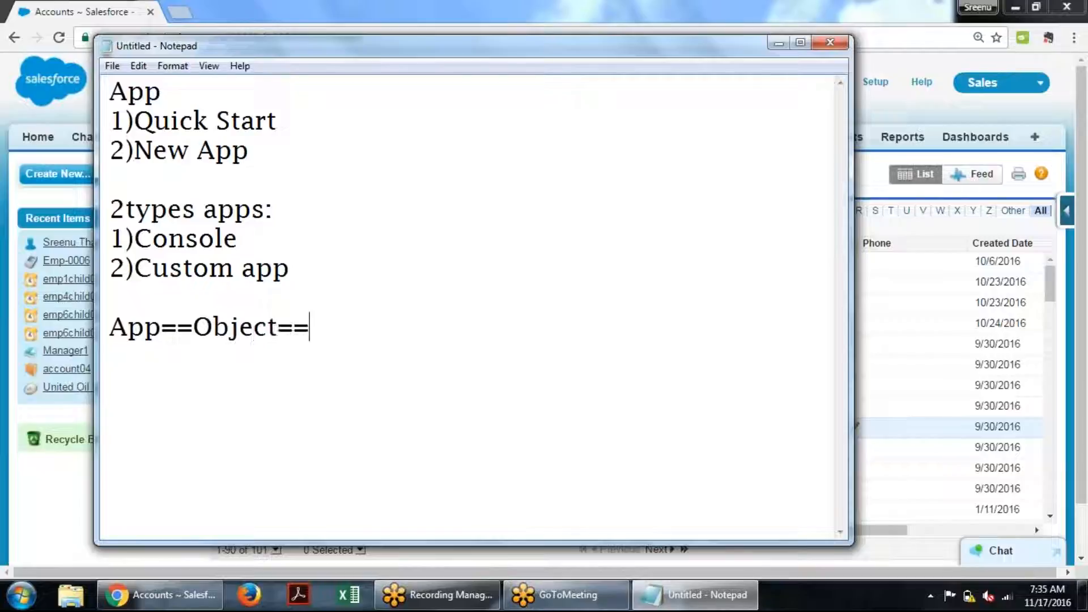
text(Tab)
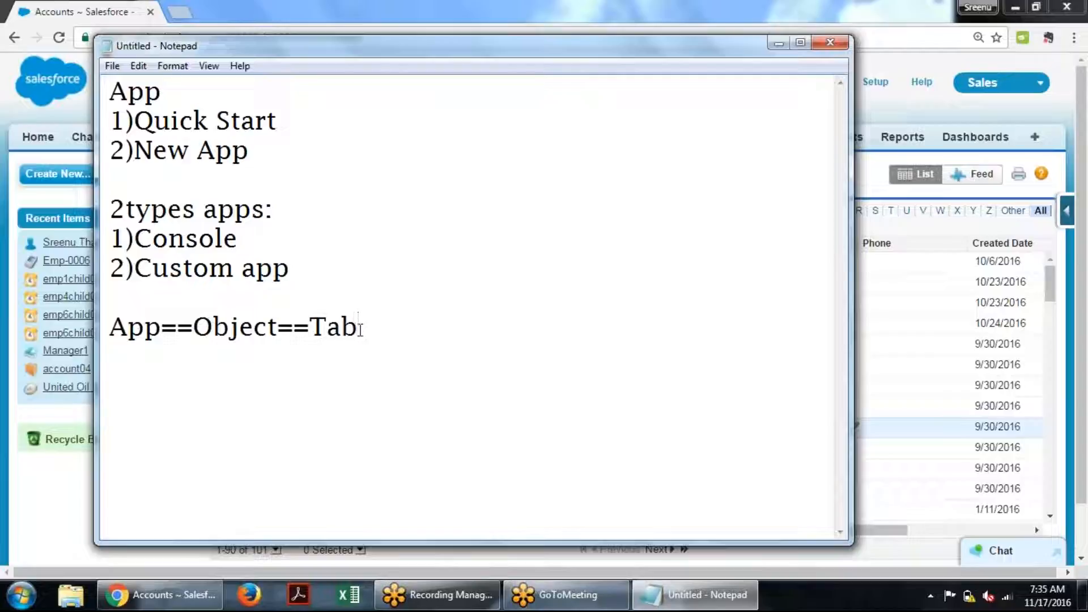
Begin a new paragraph after a blank line with the text "Tab includs/lies on the application(app)".
key(Return)
key(Return)
text(Tab)
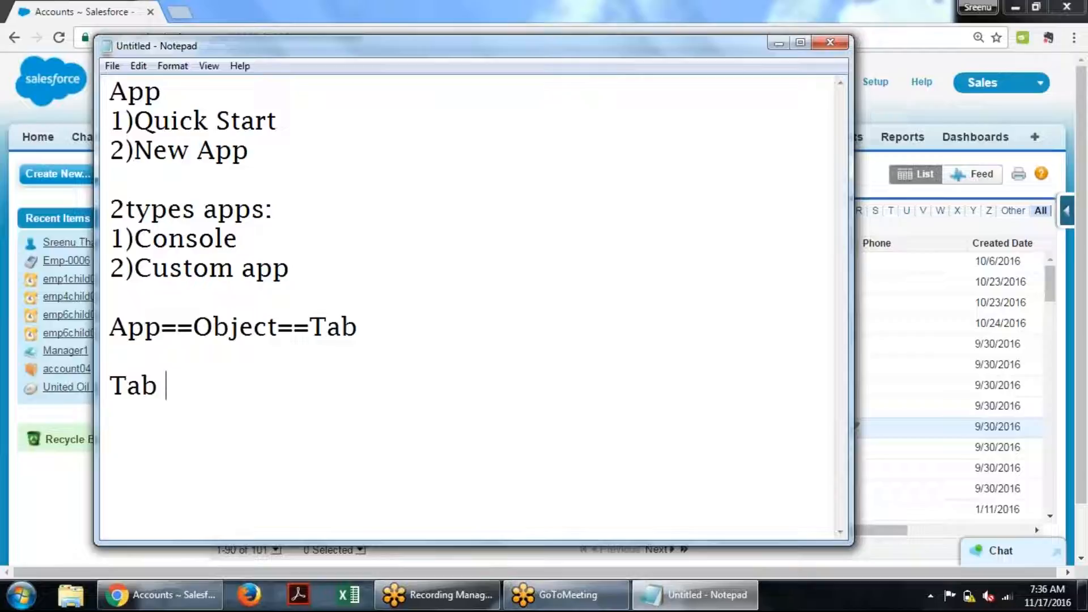
text(inclued)
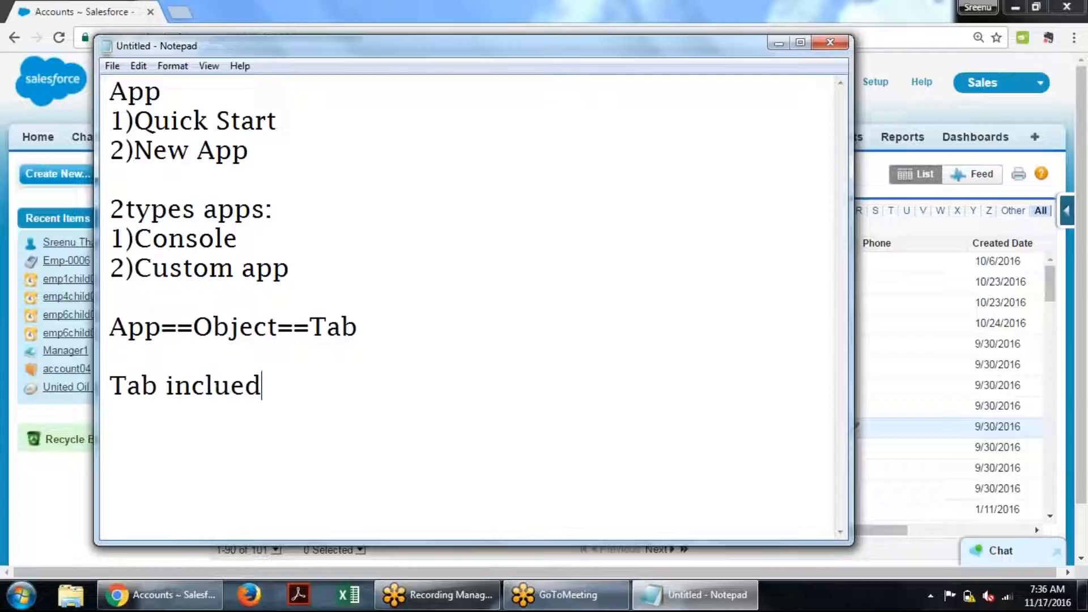
key(BackSpace)
key(BackSpace)
text(ds on)
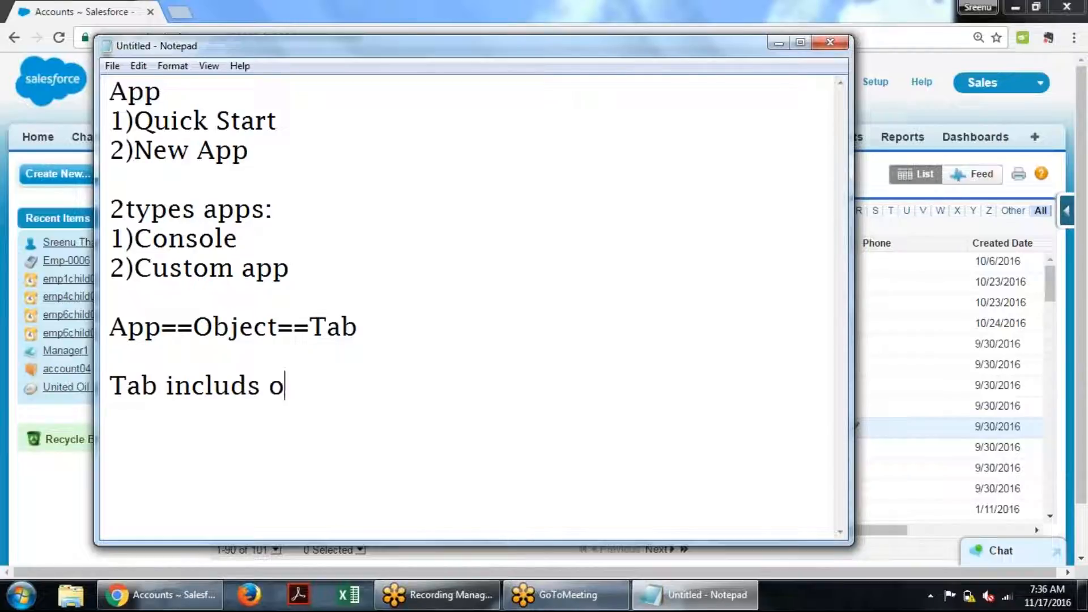
key(BackSpace)
key(BackSpace)
key(BackSpace)
key(BackSpace)
text(/lies on the )
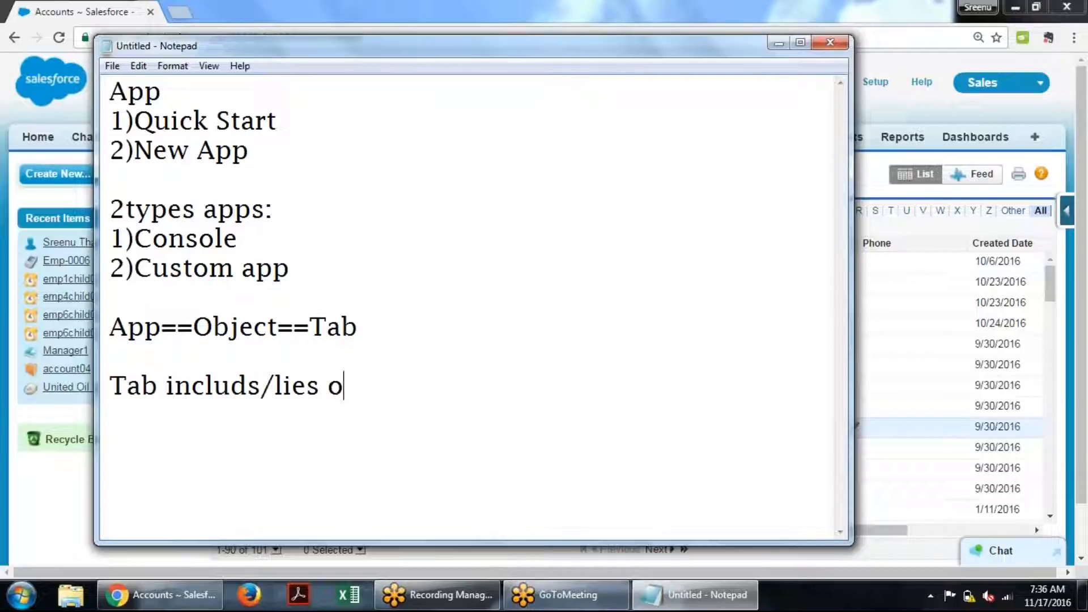
text(app)
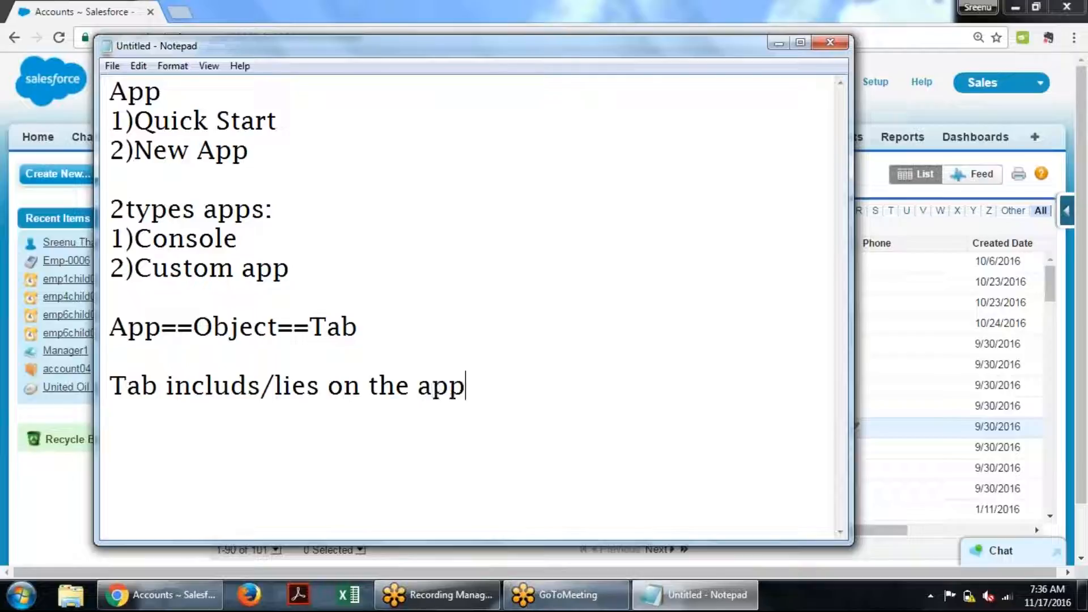
text(lication)
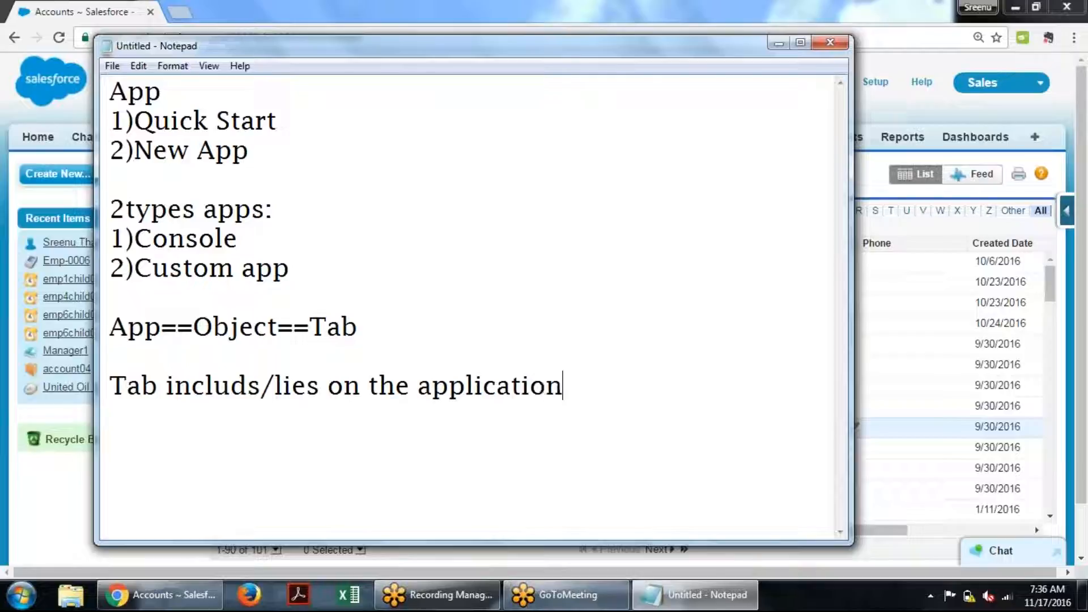
text(()app)
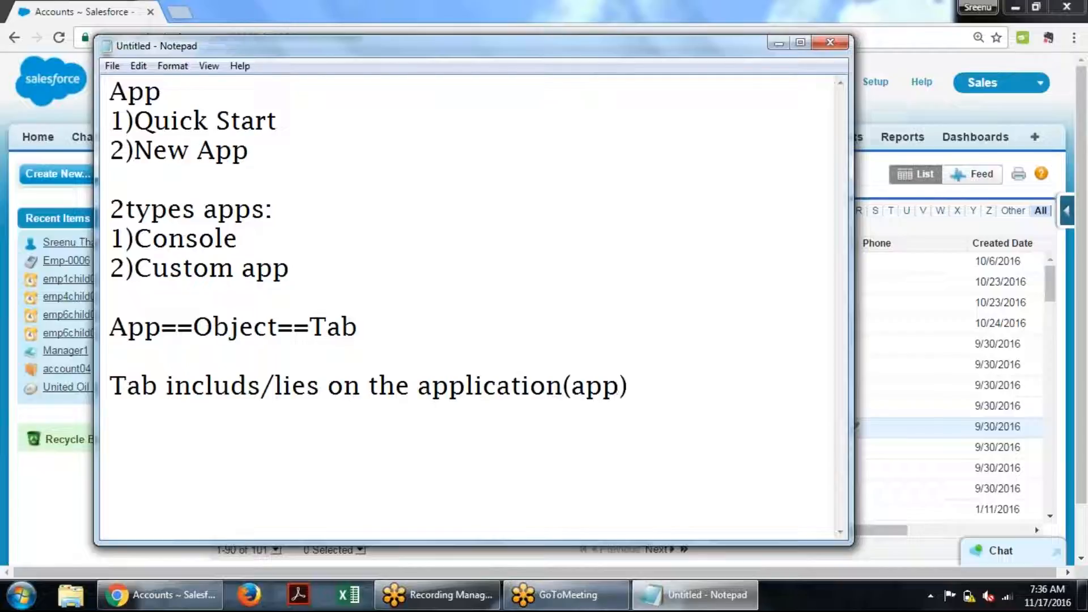
Finish the tab definition with "which contains link to the associated object.".
text( which)
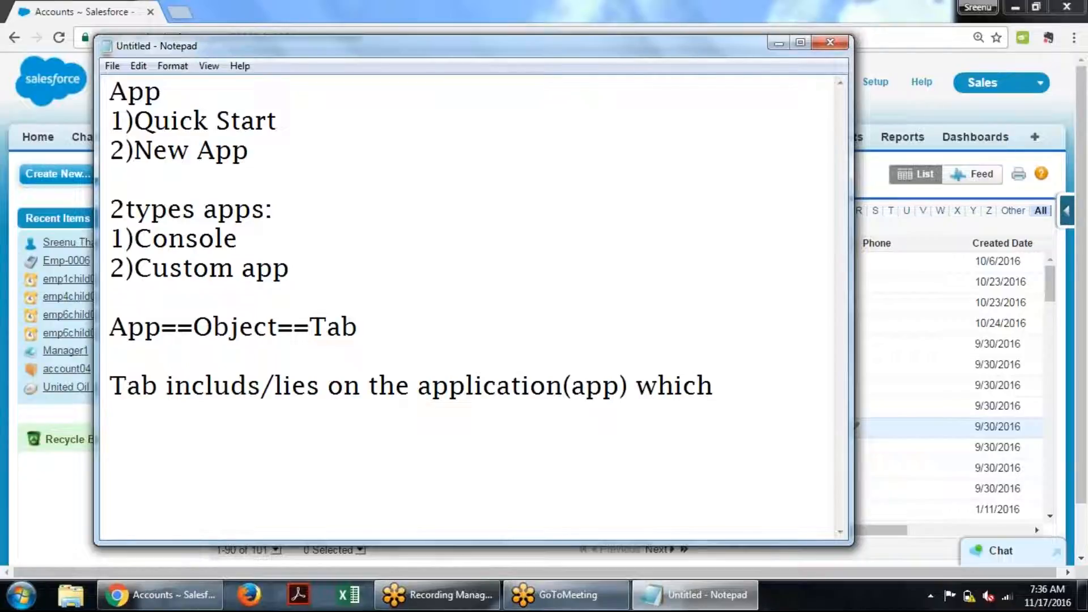
text(contai)
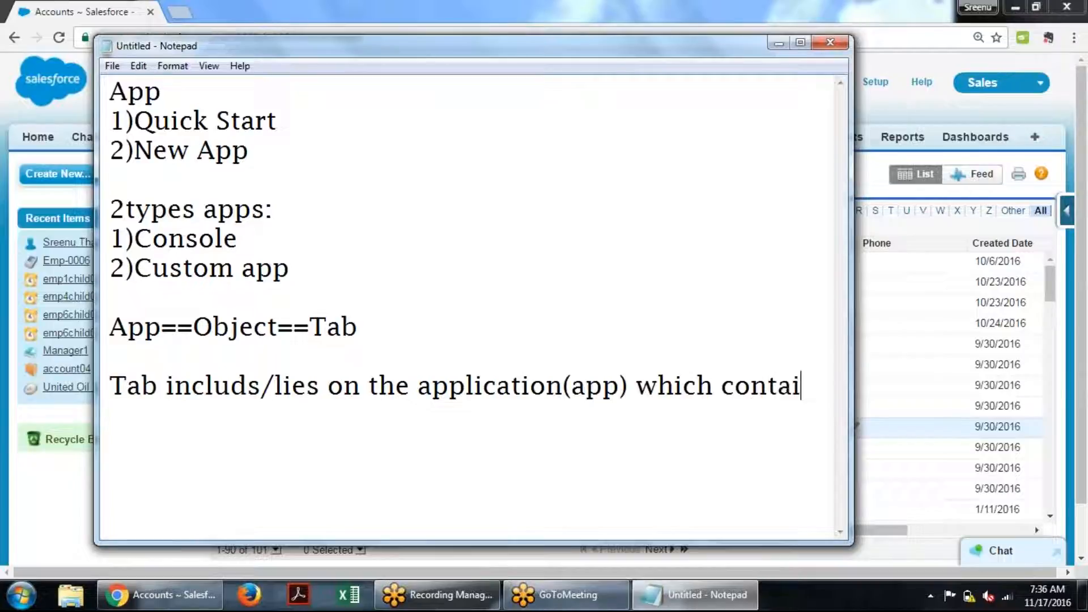
text(ns li)
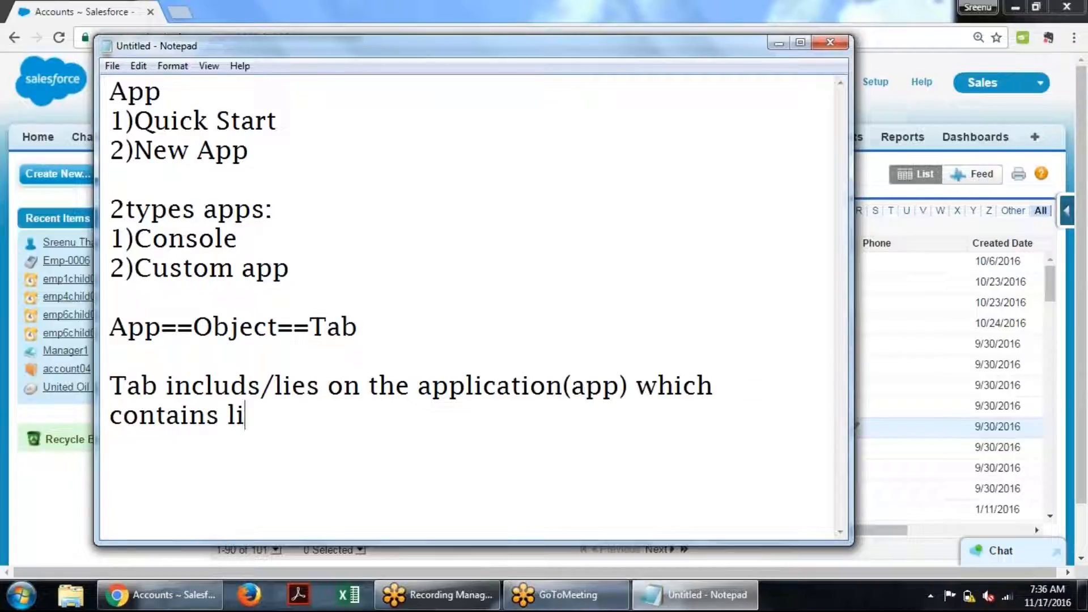
text(nk to t)
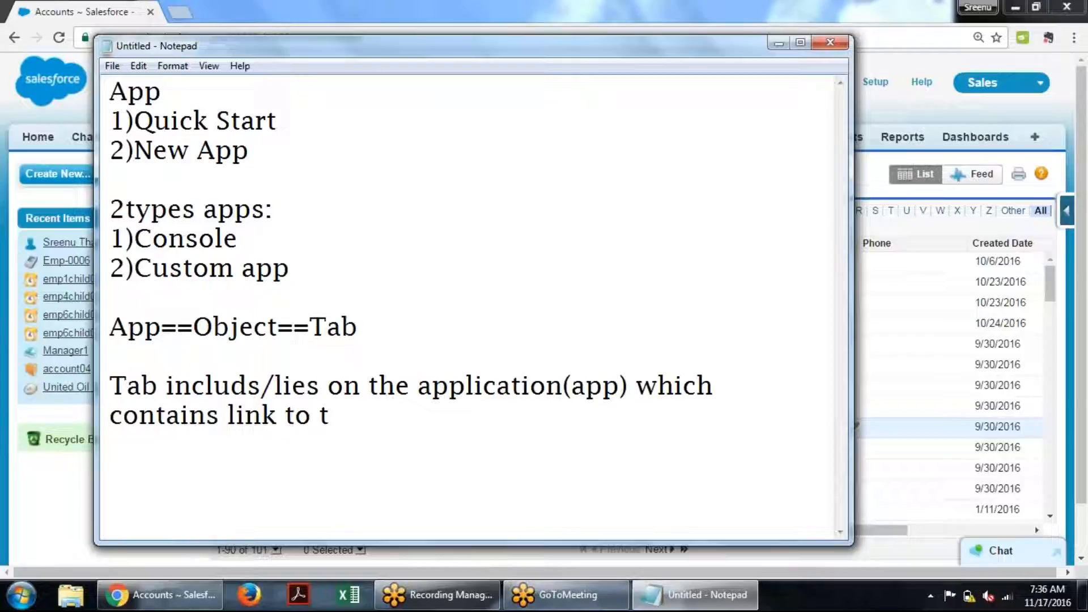
text(he ass)
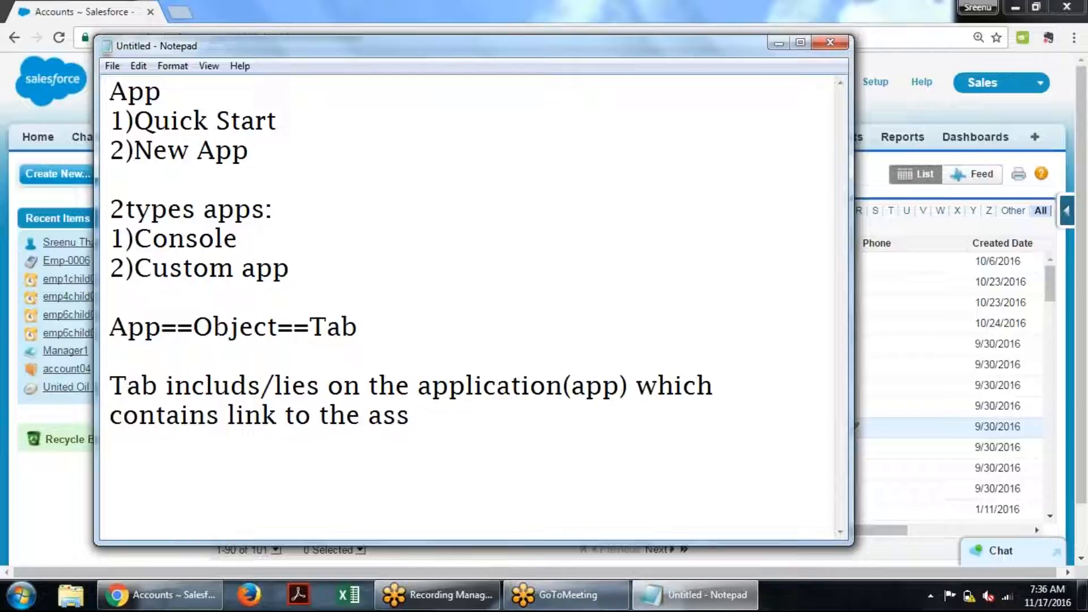
text(ociated)
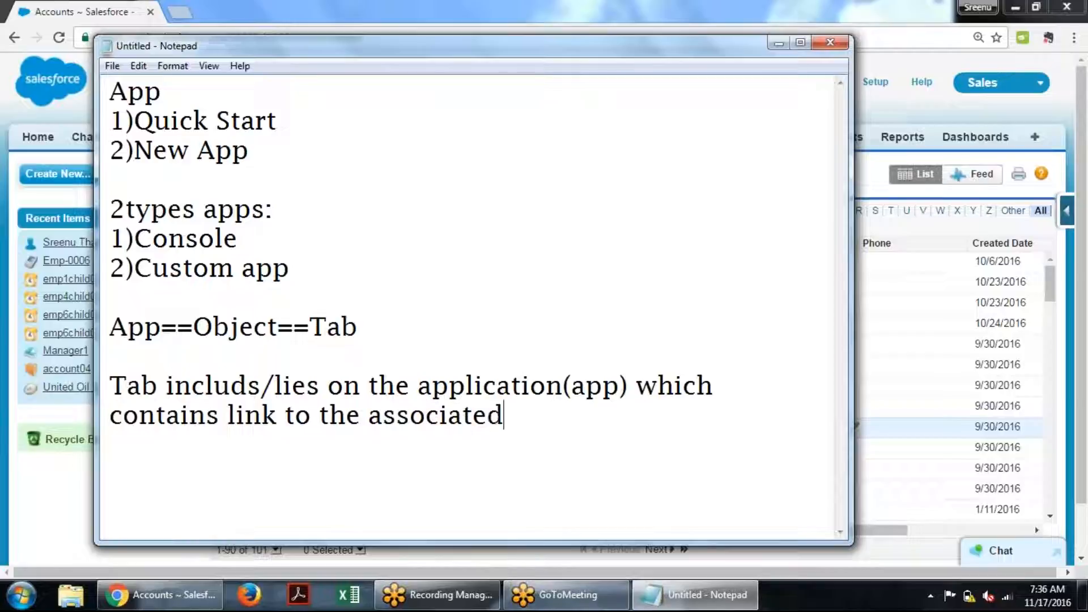
text( obje)
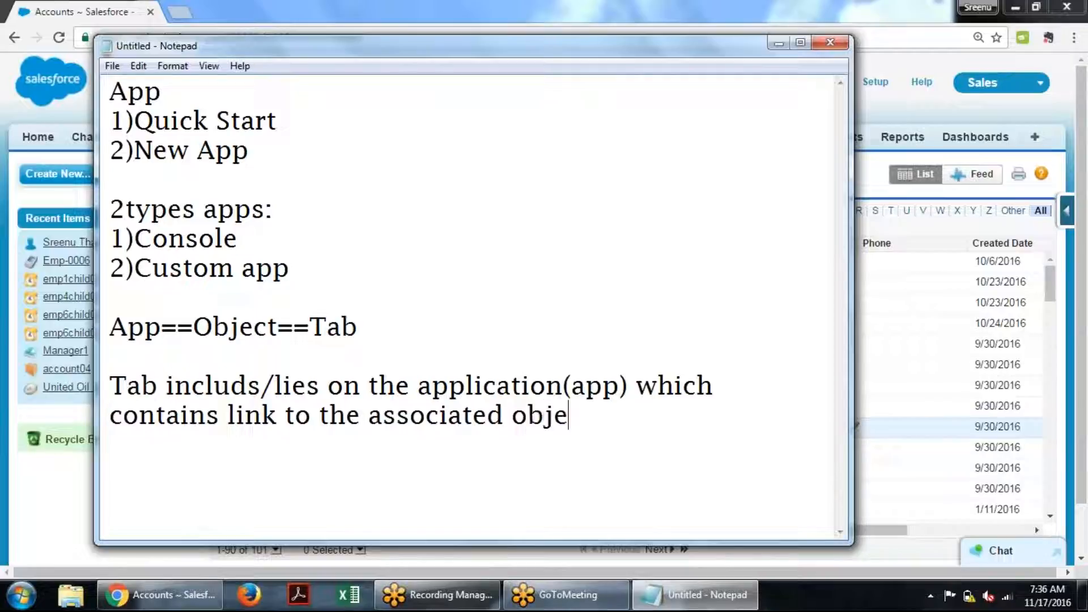
text(ct.)
Add a run of blank lines below the tab definition and place the cursor two lines beneath it.
key(Return)
key(Return)
key(Return)
key(Return)
key(Return)
key(Return)
key(Return)
key(Return)
key(Return)
key(Return)
key(Return)
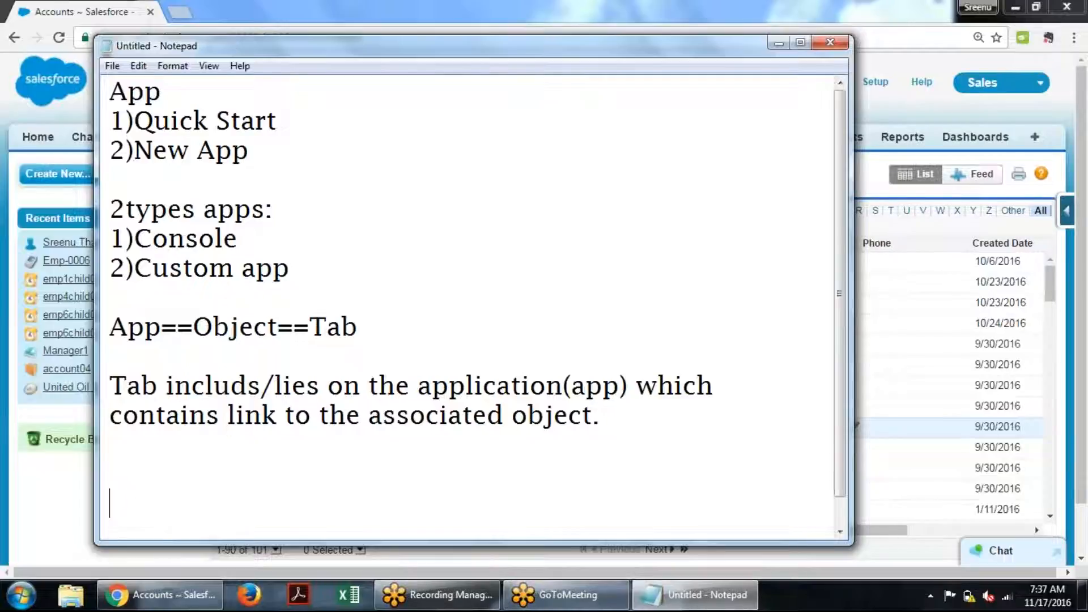
key(Return)
key(Return)
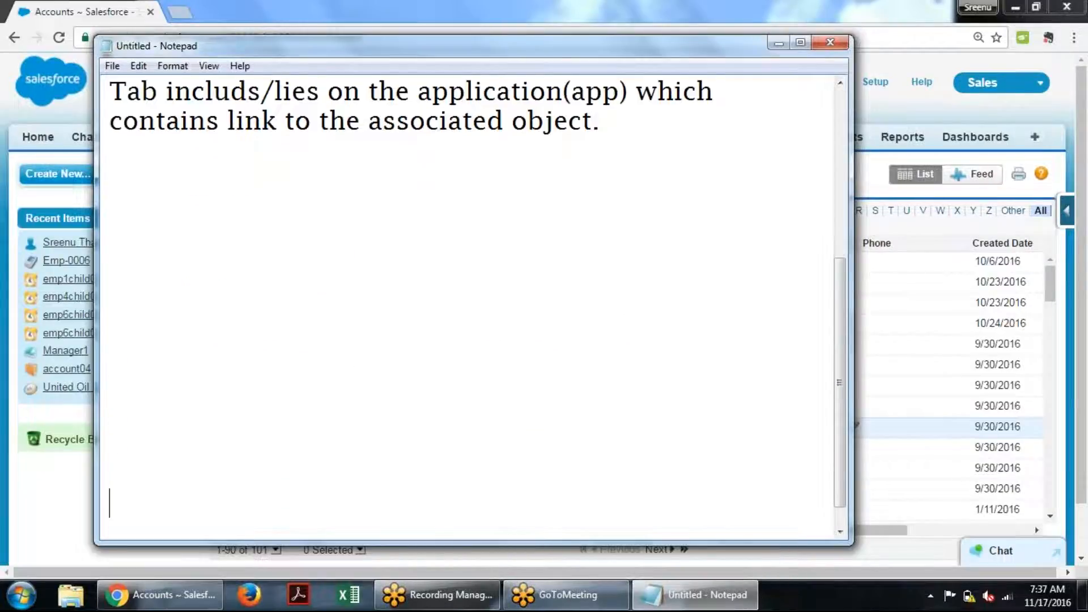
click(113, 174)
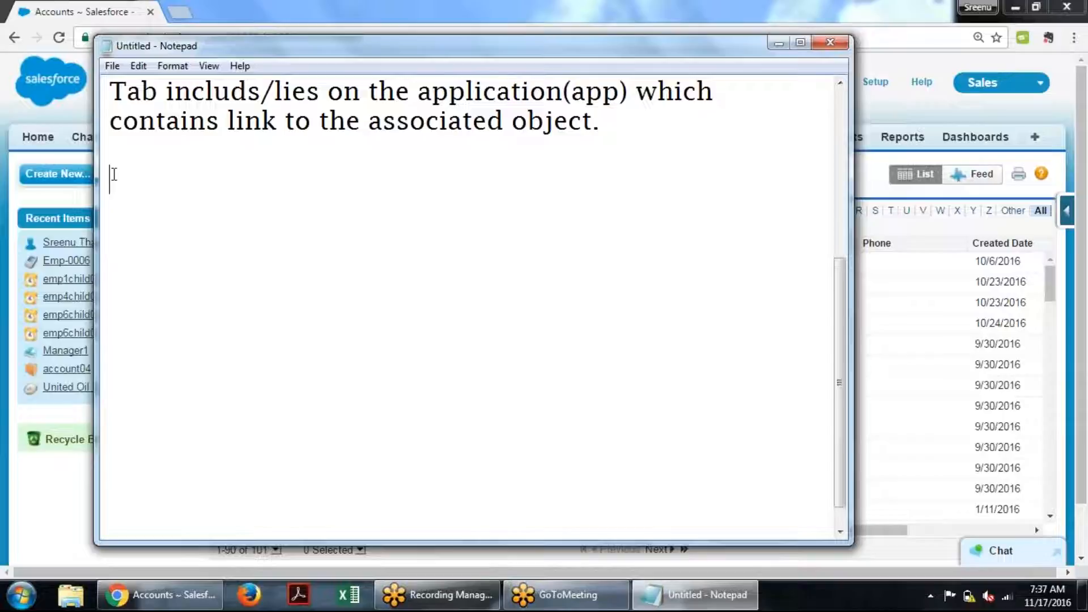
Minimize the notes, switch the Salesforce app from Sales to Hospital in Chrome, and show the list of available apps again.
click(778, 44)
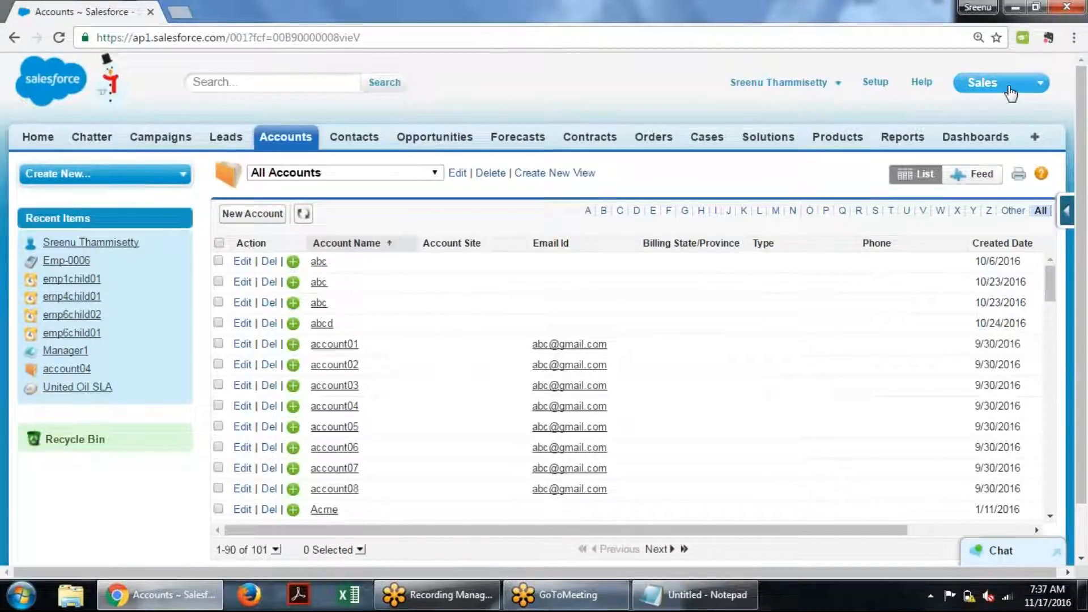
click(1010, 92)
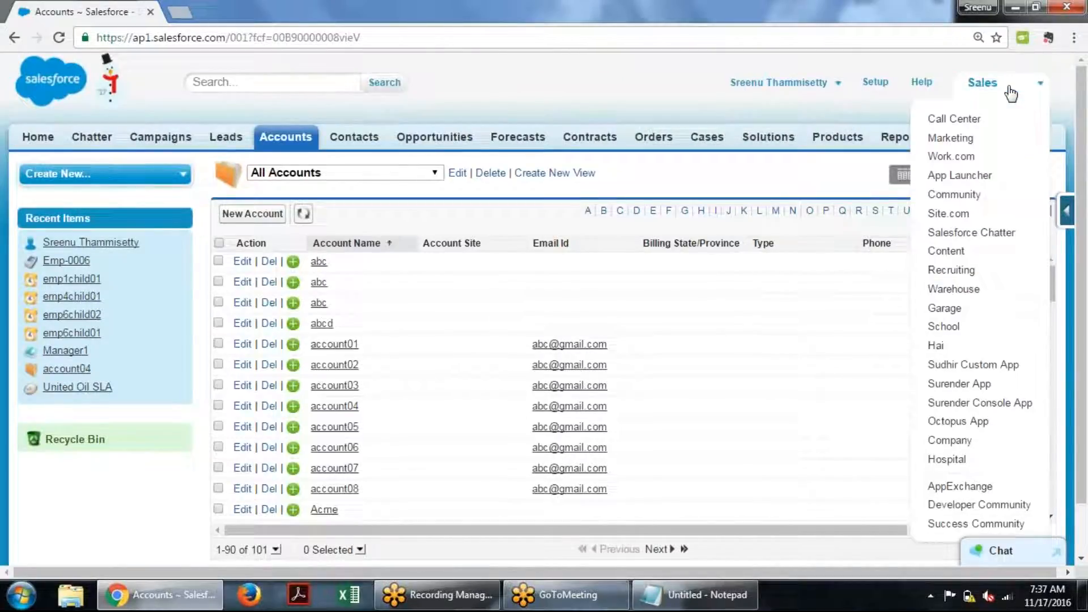
click(954, 466)
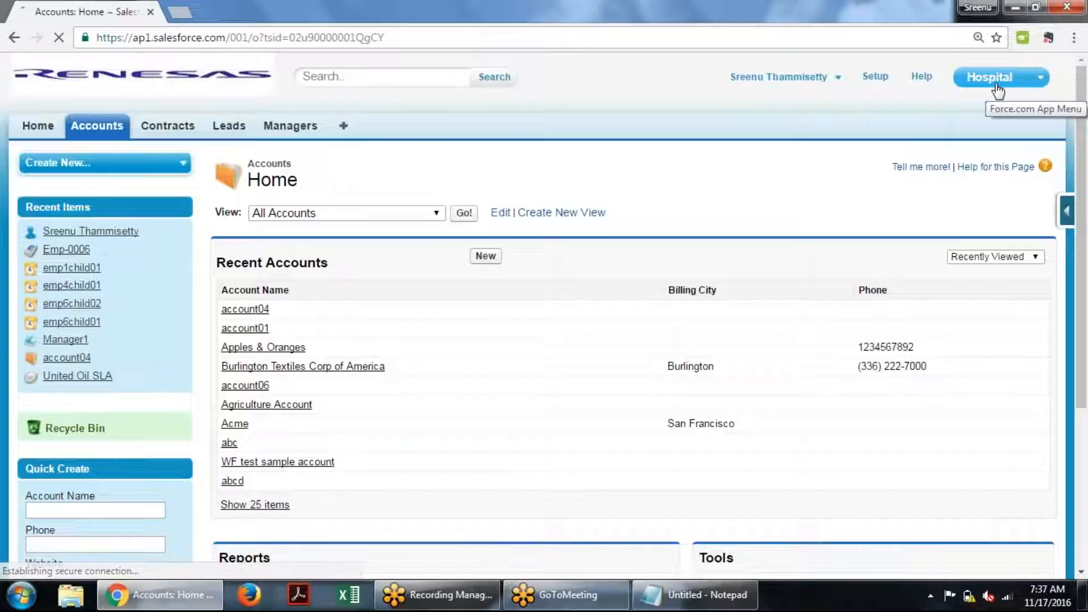
click(999, 91)
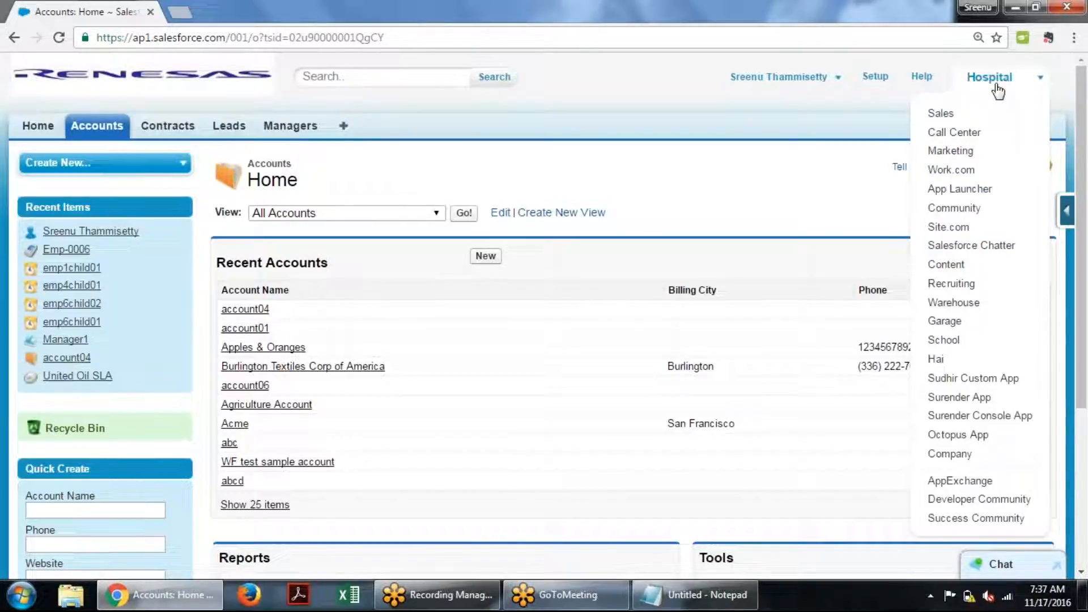
Switch the Salesforce app from Hospital to Company to view its tabs, and switch back to Hospital.
click(967, 458)
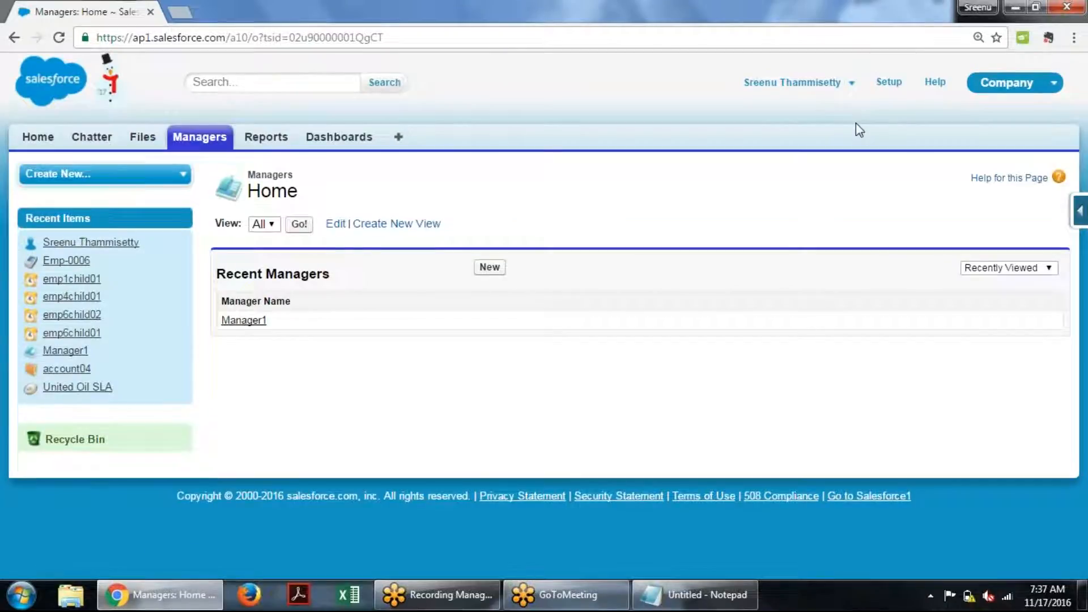
click(989, 88)
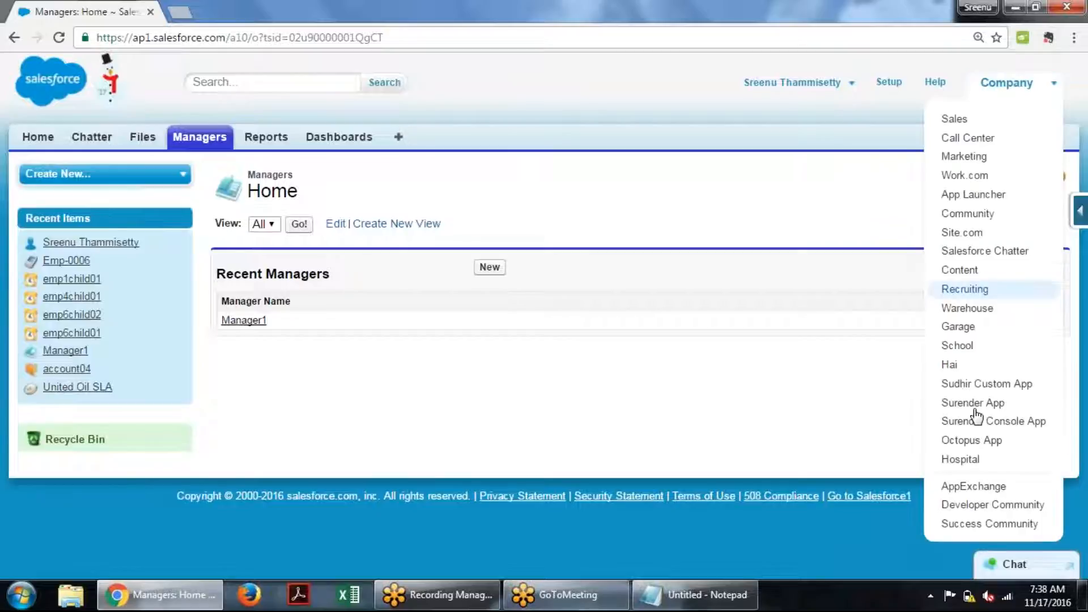
click(962, 461)
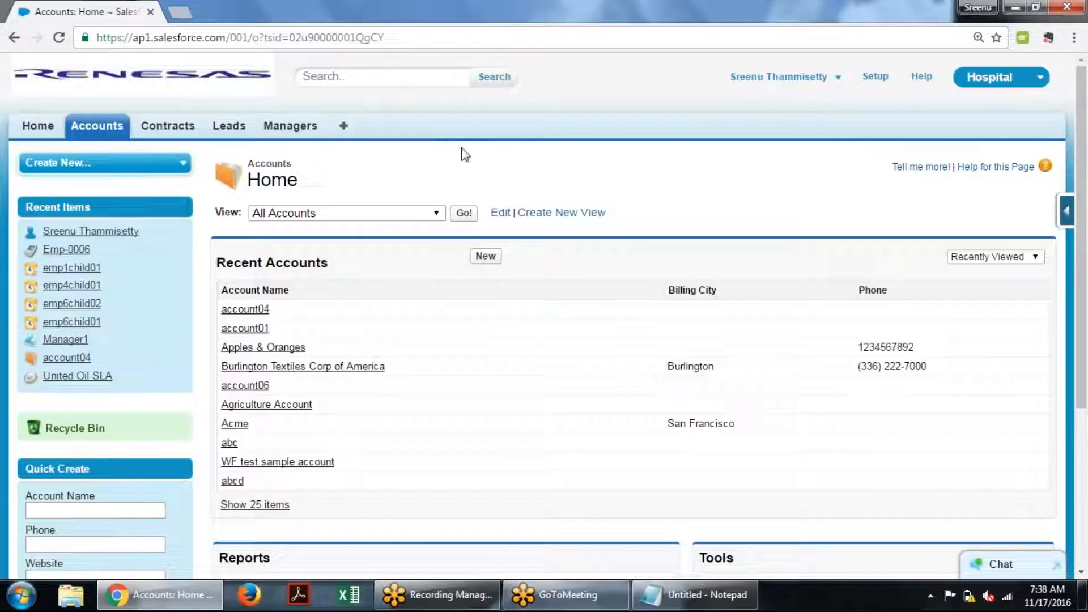
Show the Managers tab of the Hospital app and open a blank form for a new manager record.
click(293, 129)
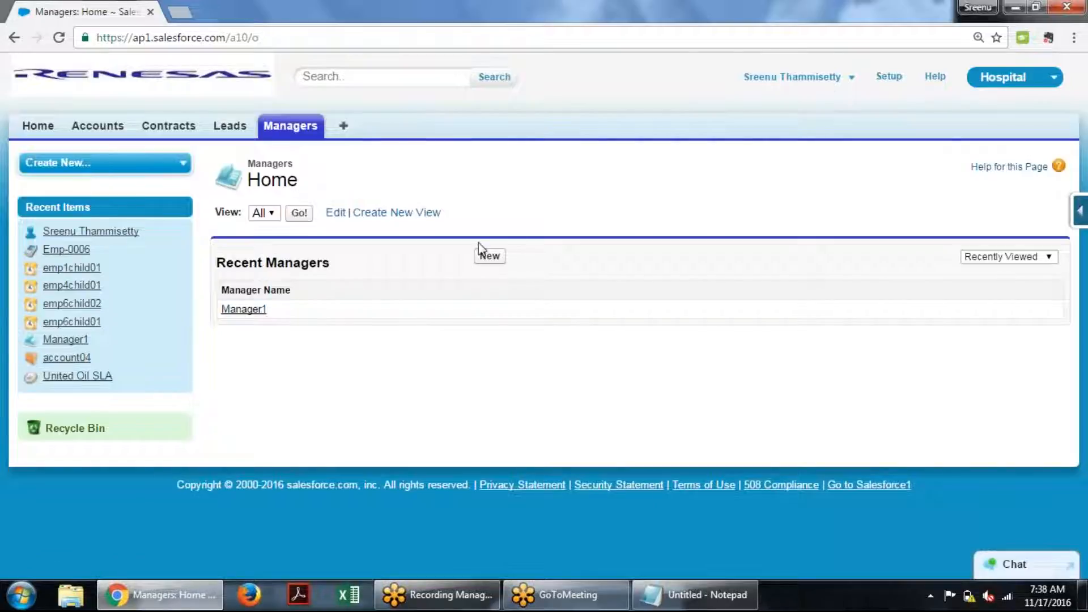
click(491, 257)
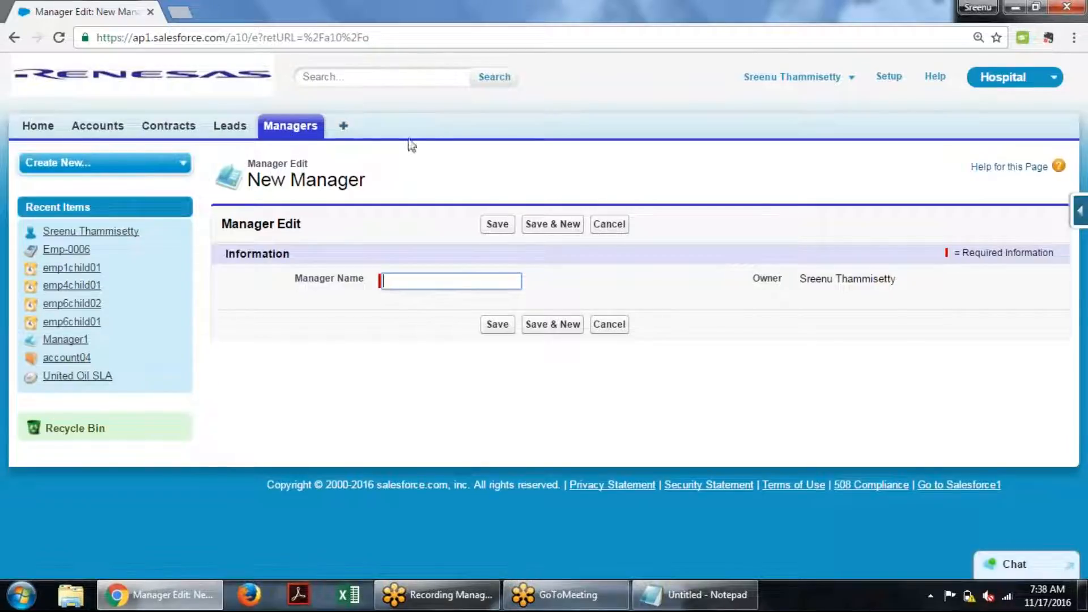
Return to the Notepad notes and write "Hospital - app name" below the tab definition.
click(695, 595)
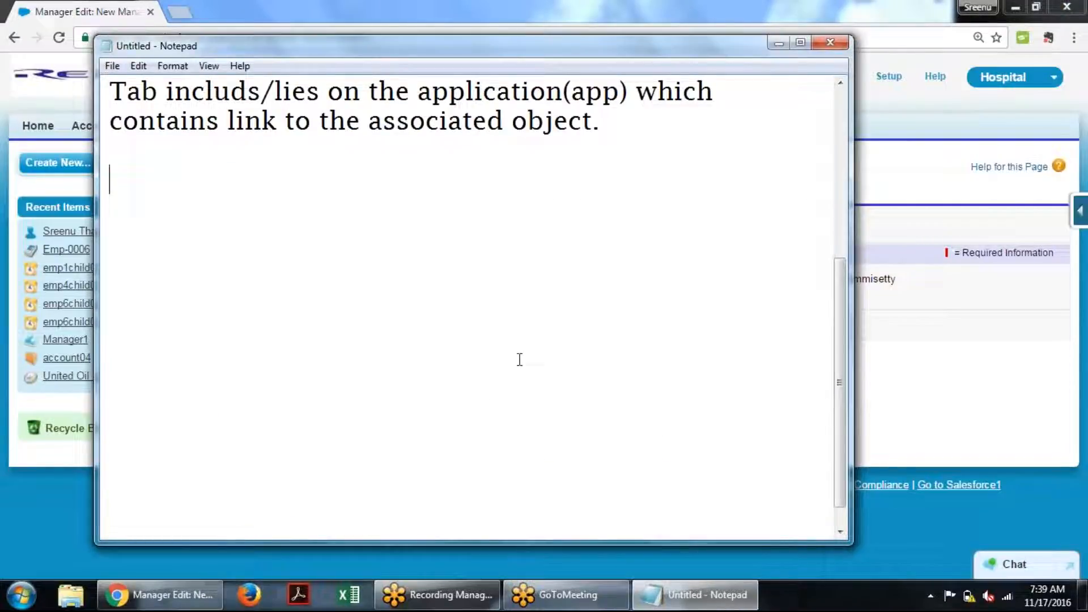
text(Hosip)
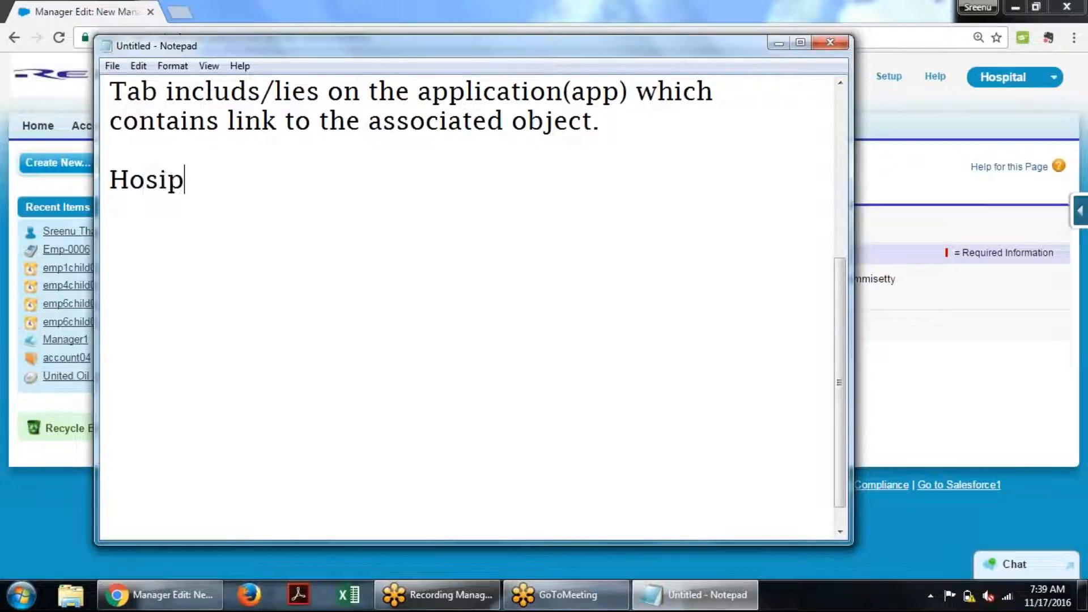
key(BackSpace)
key(BackSpace)
key(BackSpace)
key(BackSpace)
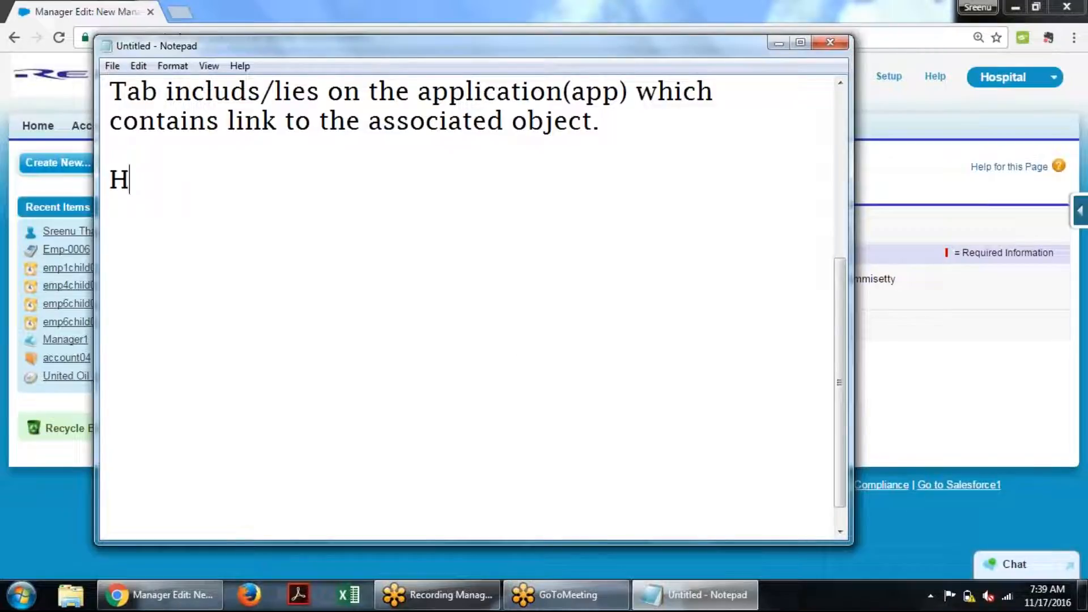
text(osp)
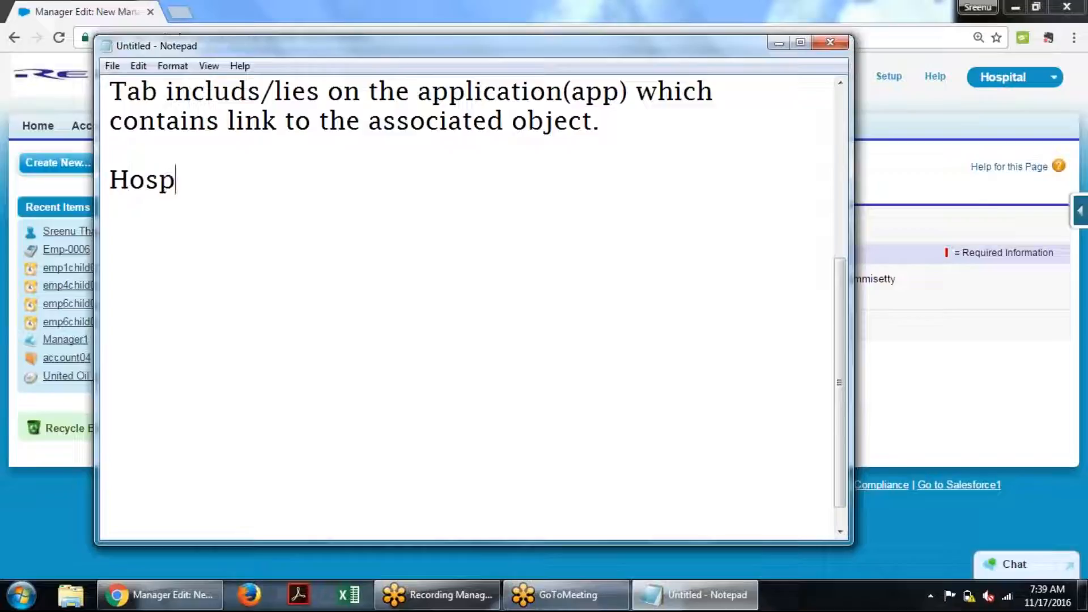
text(ital -)
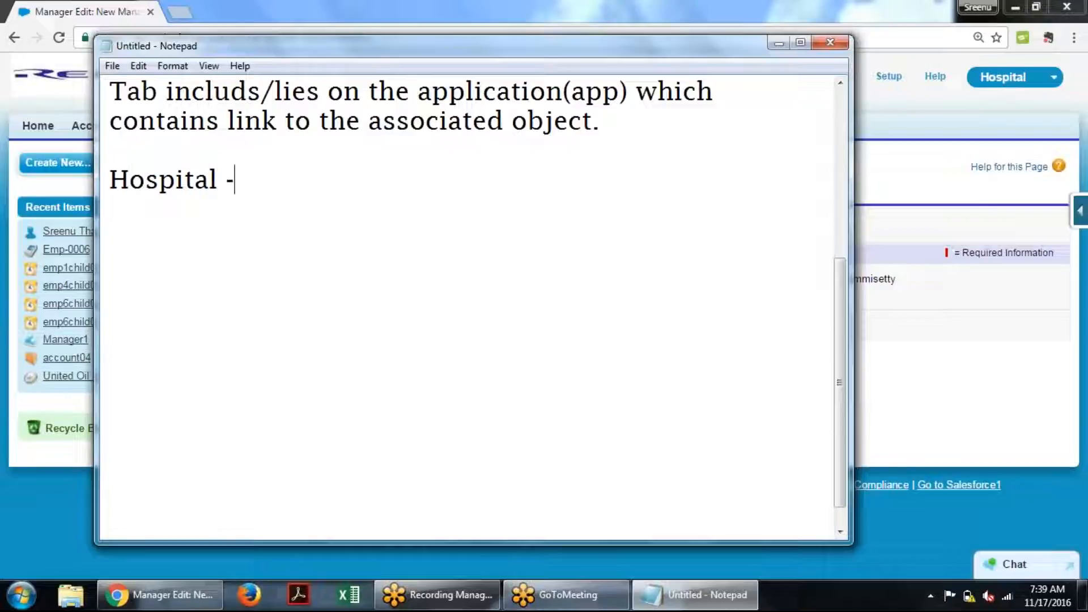
text( app name)
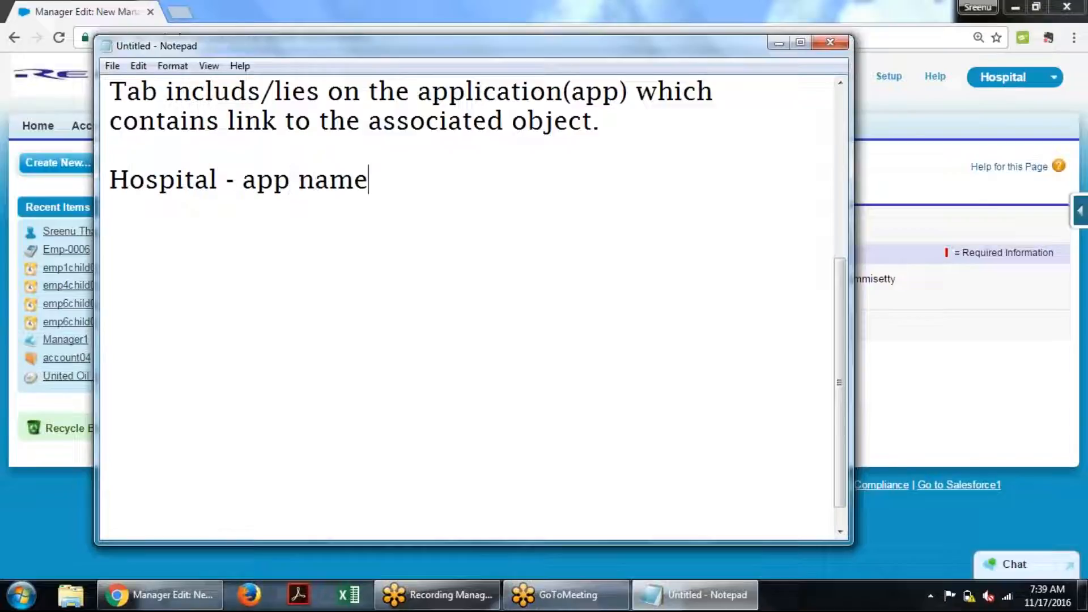
Add the line "Manager - object" directly beneath the Hospital line.
key(Return)
text(N)
key(BackSpace)
text(Manager)
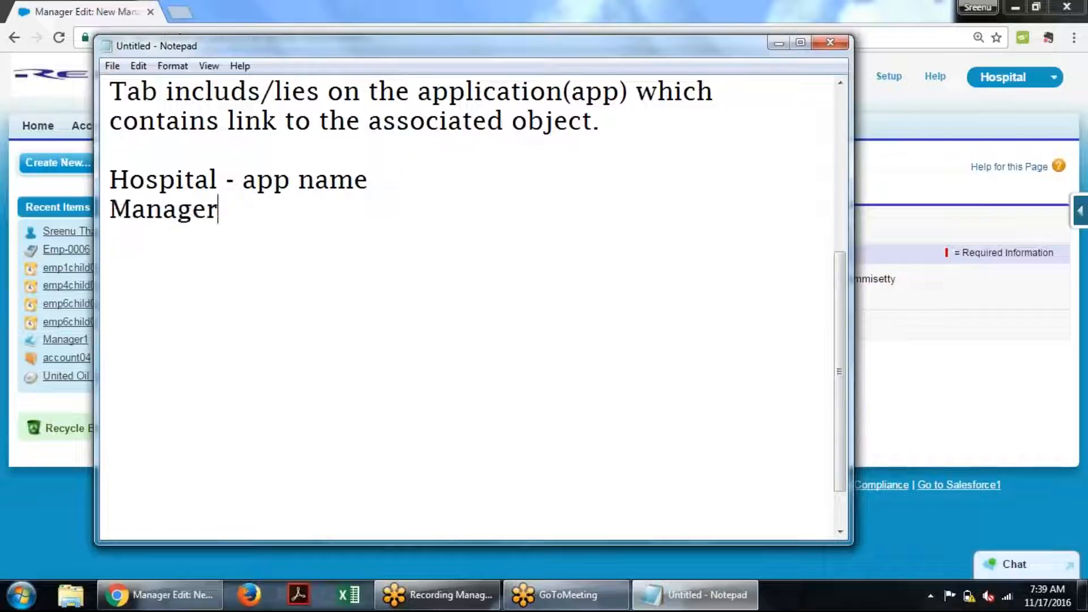
text( - object)
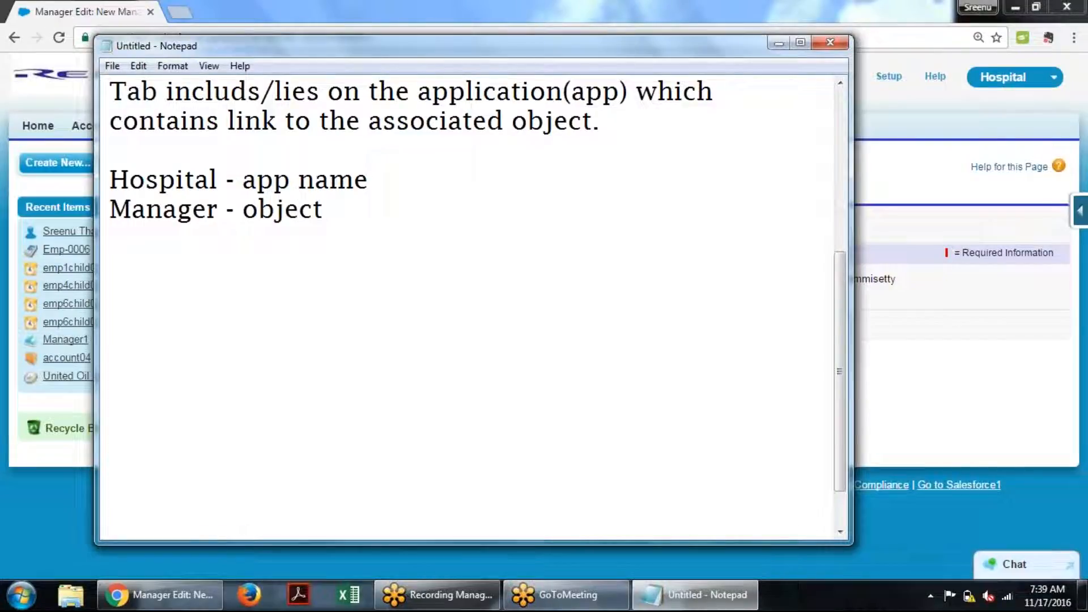
Append "(Managers-Tab)" to the end of the "Manager - object" line.
key(Return)
text(Ma)
key(BackSpace)
key(BackSpace)
click(340, 204)
text(())
text(Managers)
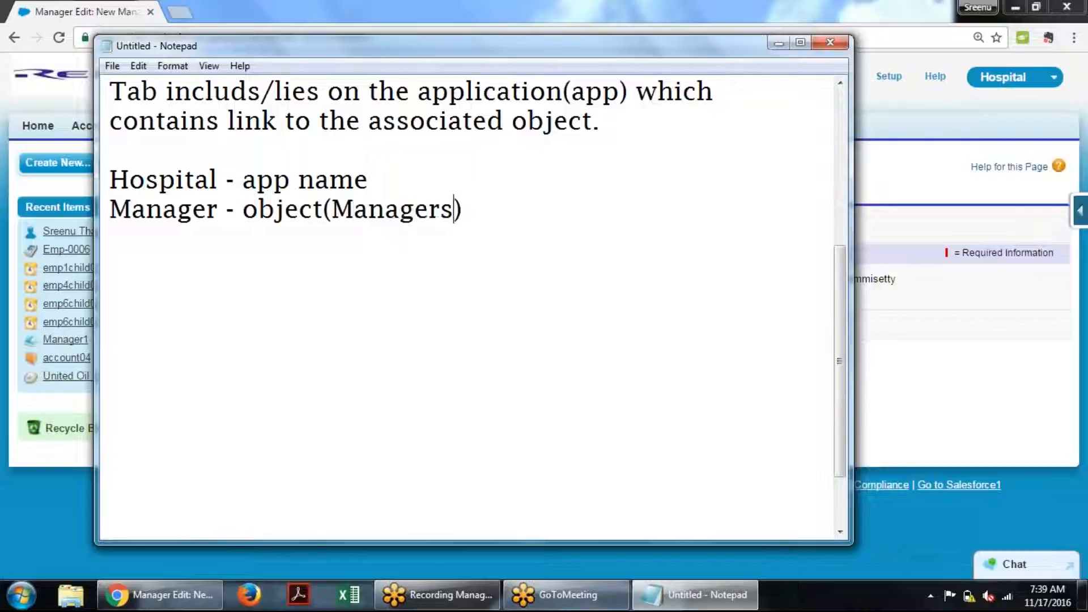
text(-Tan)
key(BackSpace)
text(b)
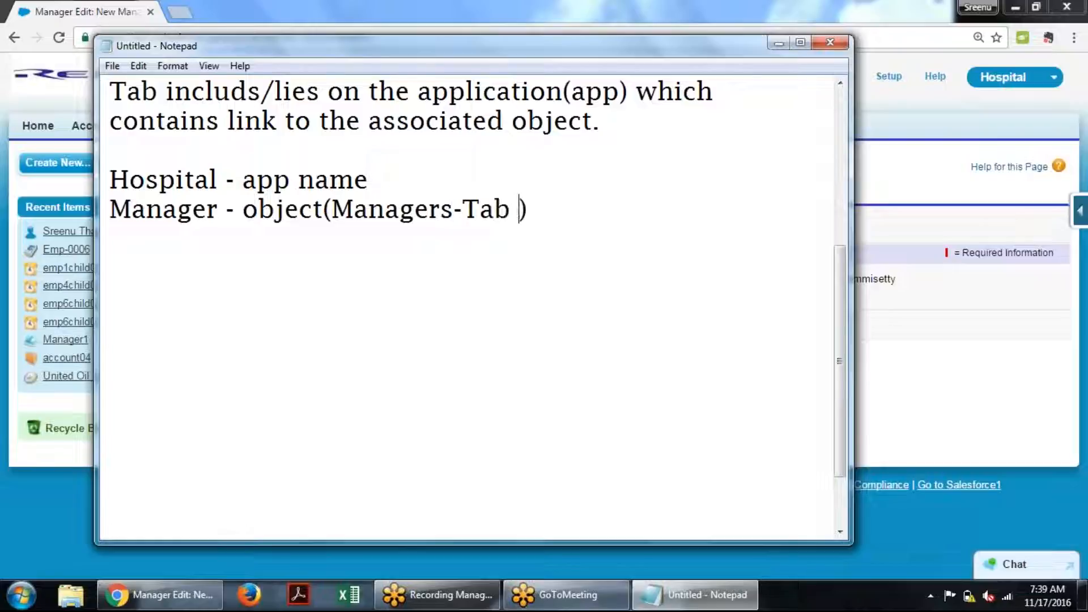
key(BackSpace)
Add the line "Patient Info" beneath the Manager line.
click(562, 214)
key(Return)
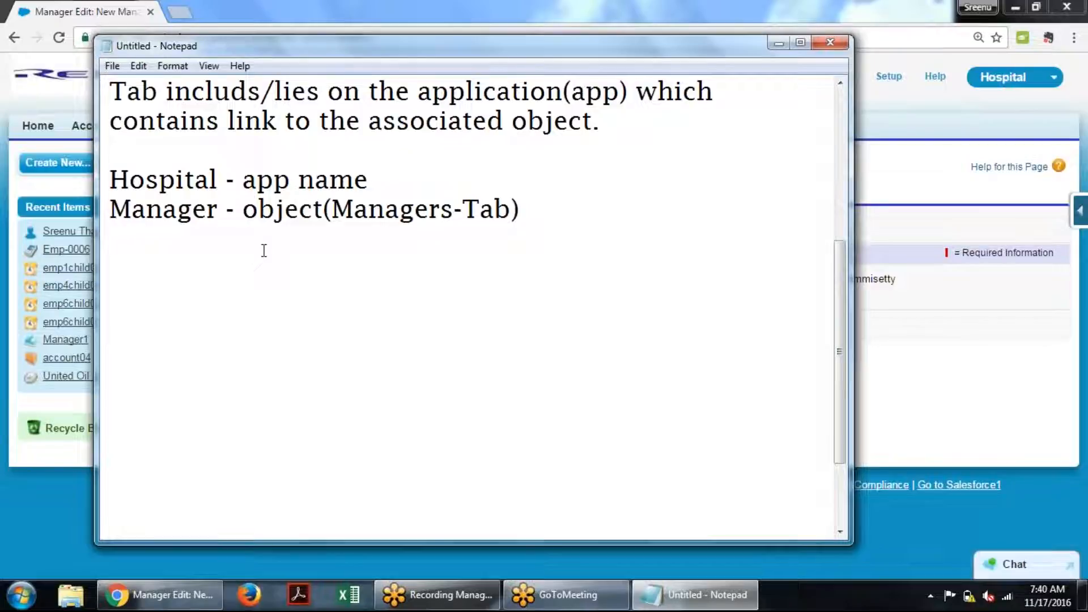
text(Patient)
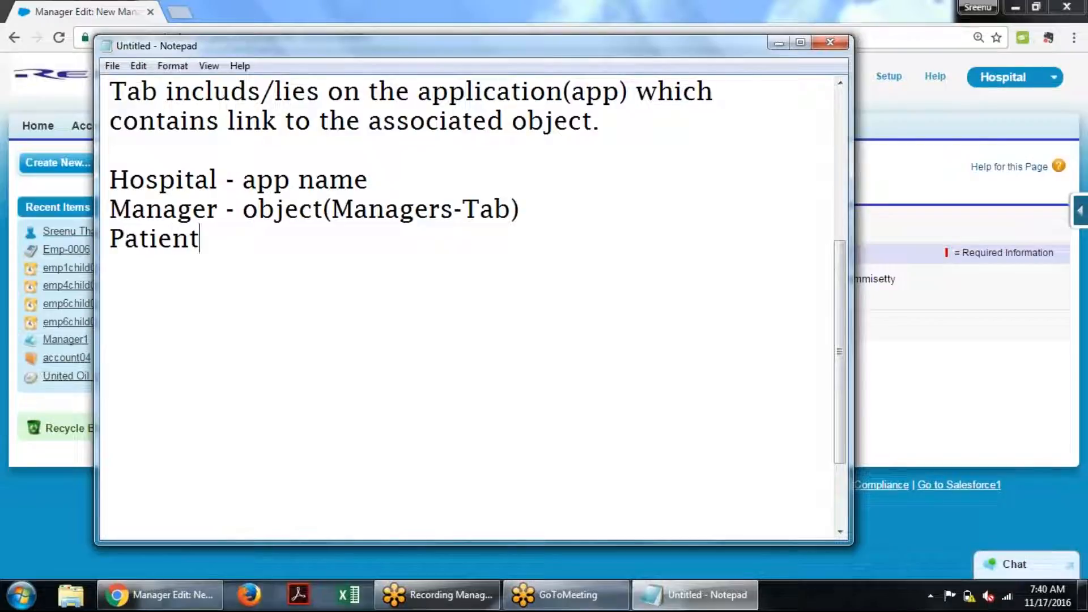
text( Info)
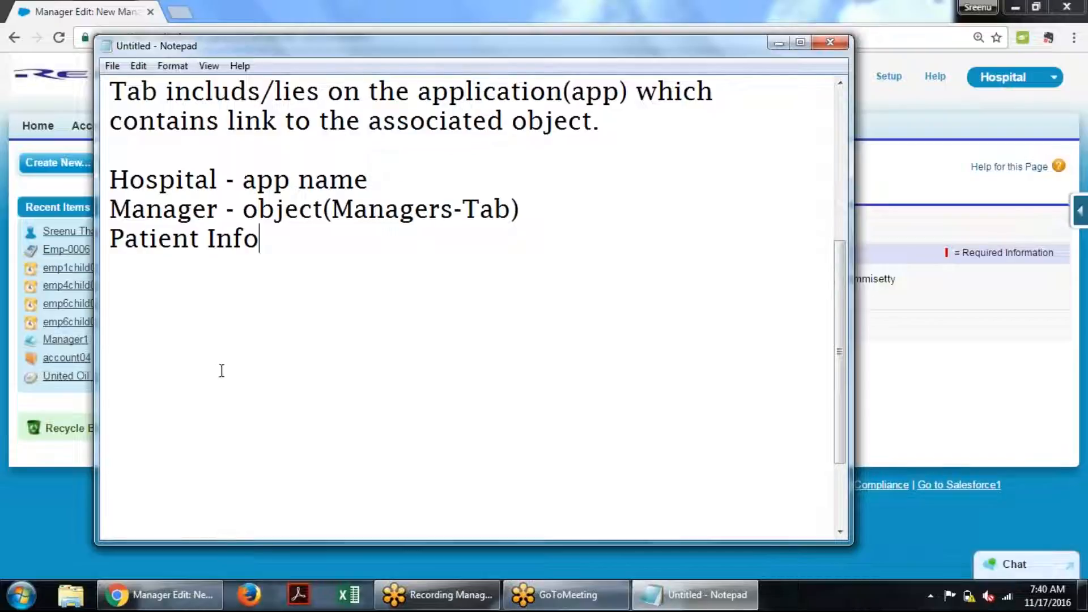
Switch to Salesforce in Chrome and open the Setup area.
click(958, 327)
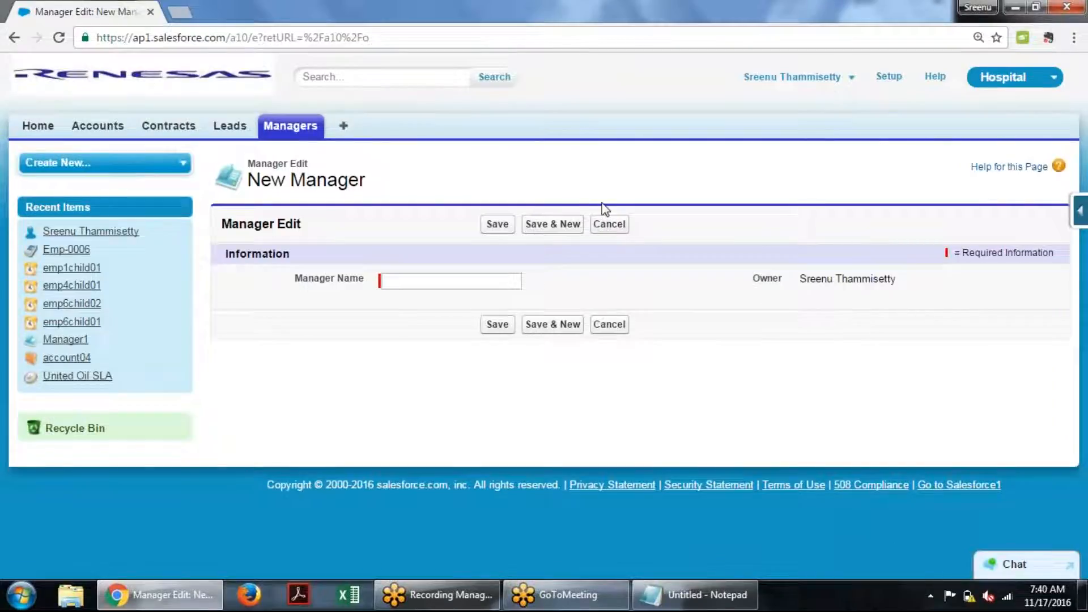
click(894, 79)
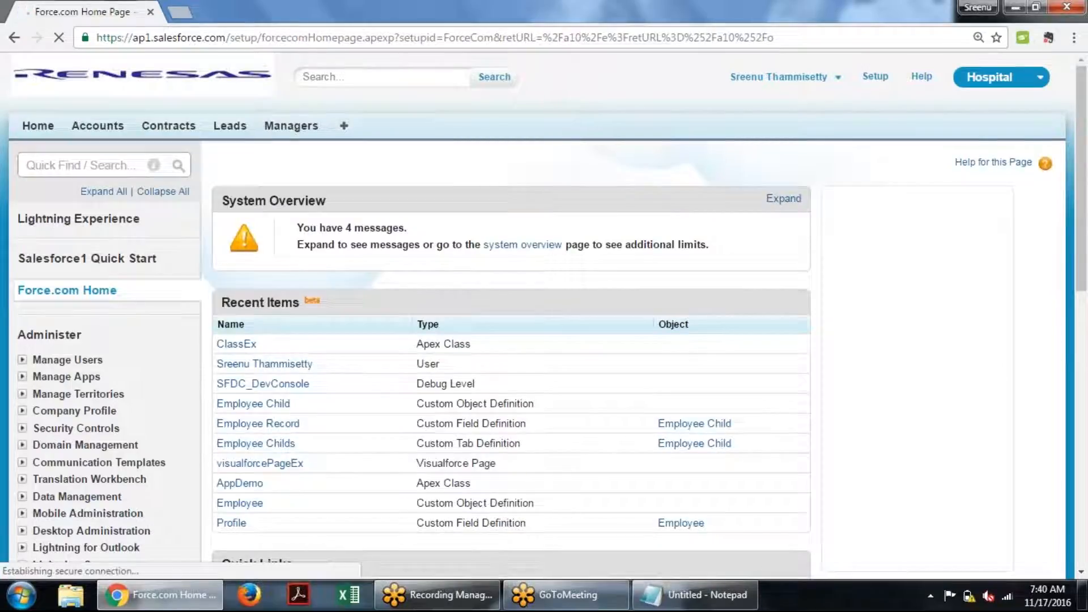
In the Notepad notes, add "Object creation in two ways: Setup path/Schema Builder" after a blank line below "Patient Info".
click(695, 595)
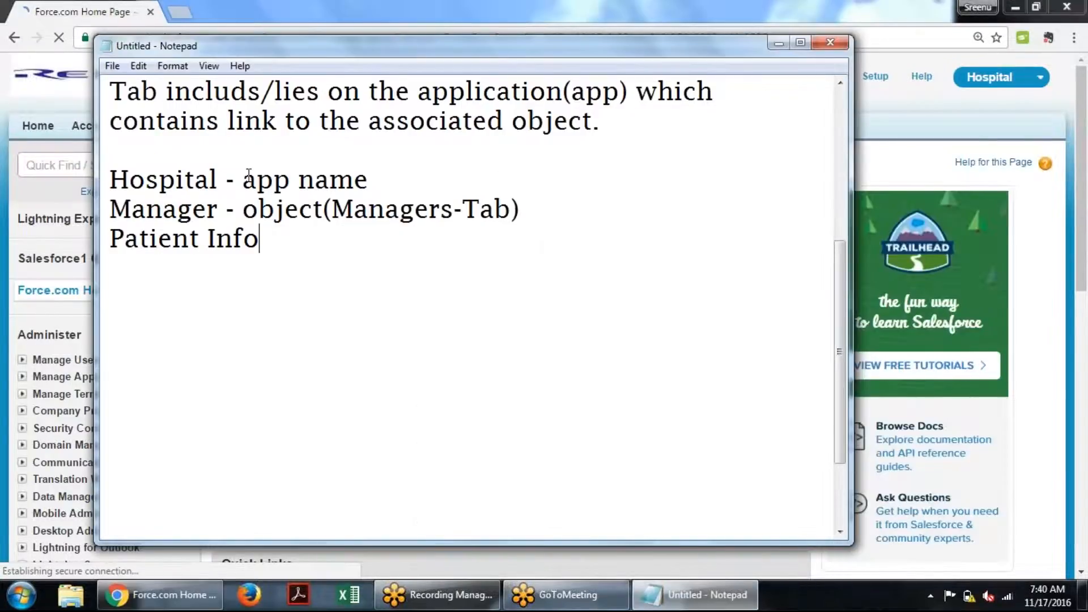
key(Return)
key(Return)
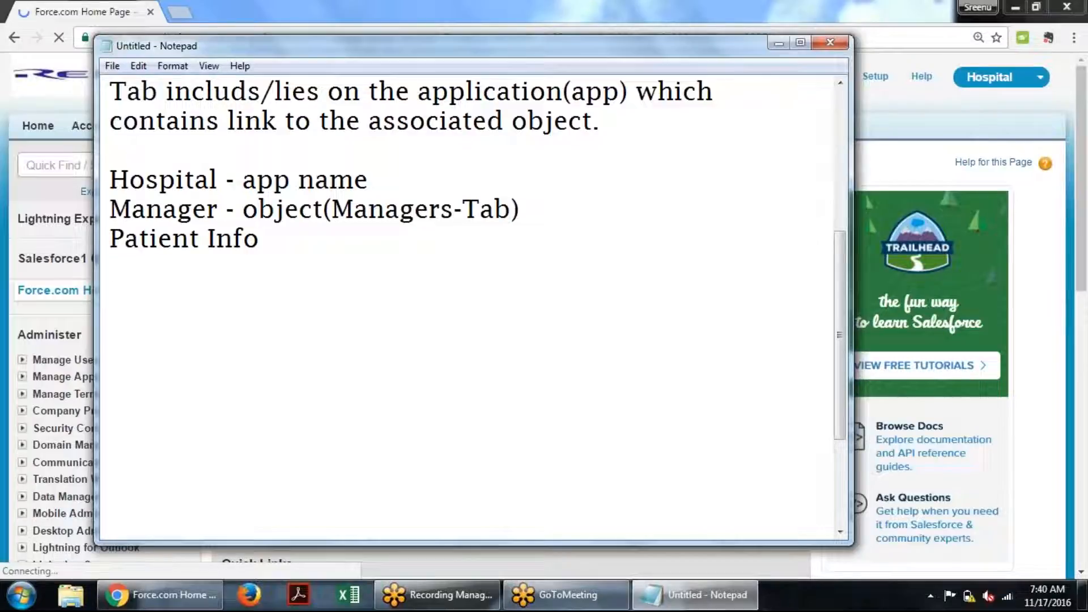
text(Object create)
key(BackSpace)
text(ion in two ways:)
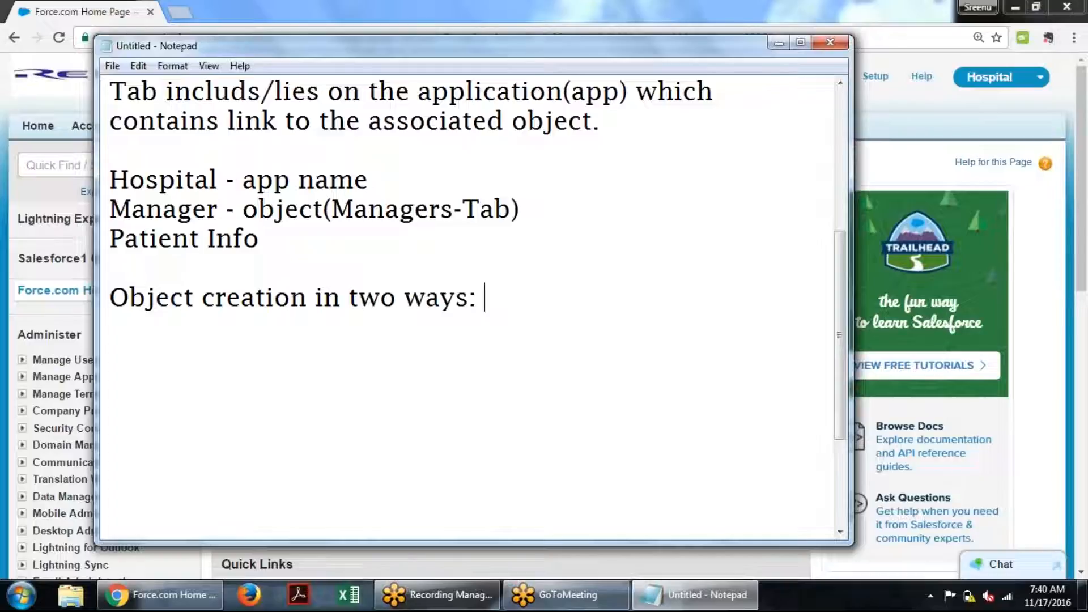
text( Setup path)
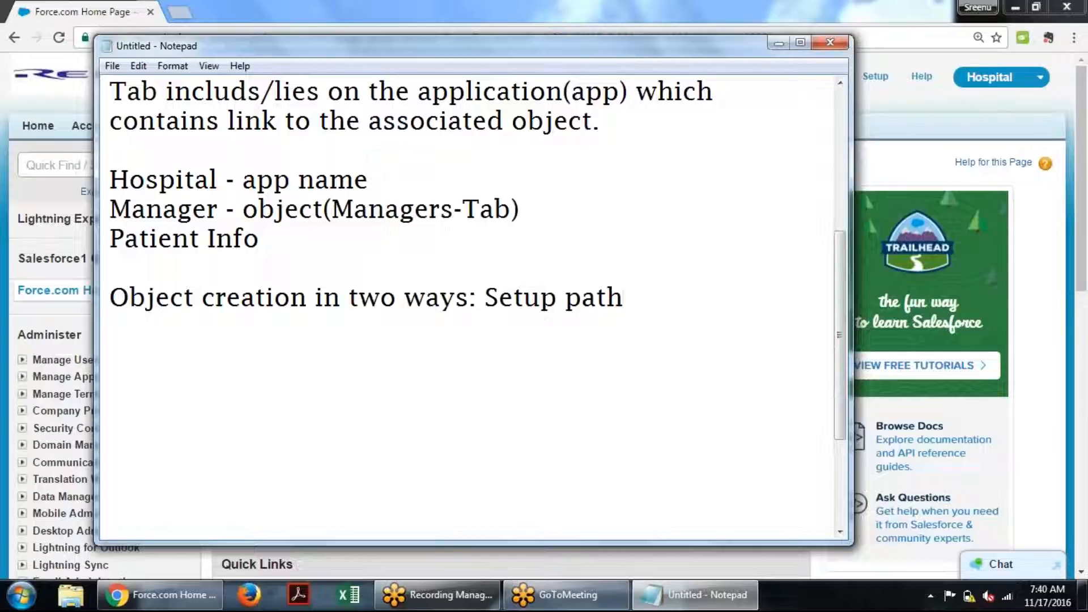
text(/Schema Builder)
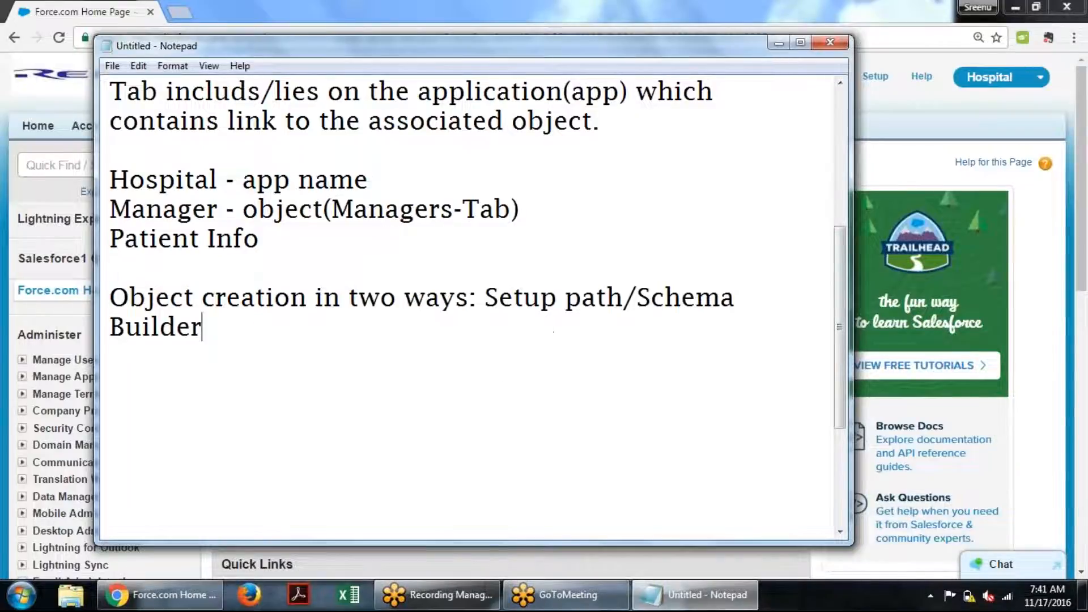
Switch to Salesforce Setup in Chrome and start a new custom object from the custom objects list.
key(alt+Tab)
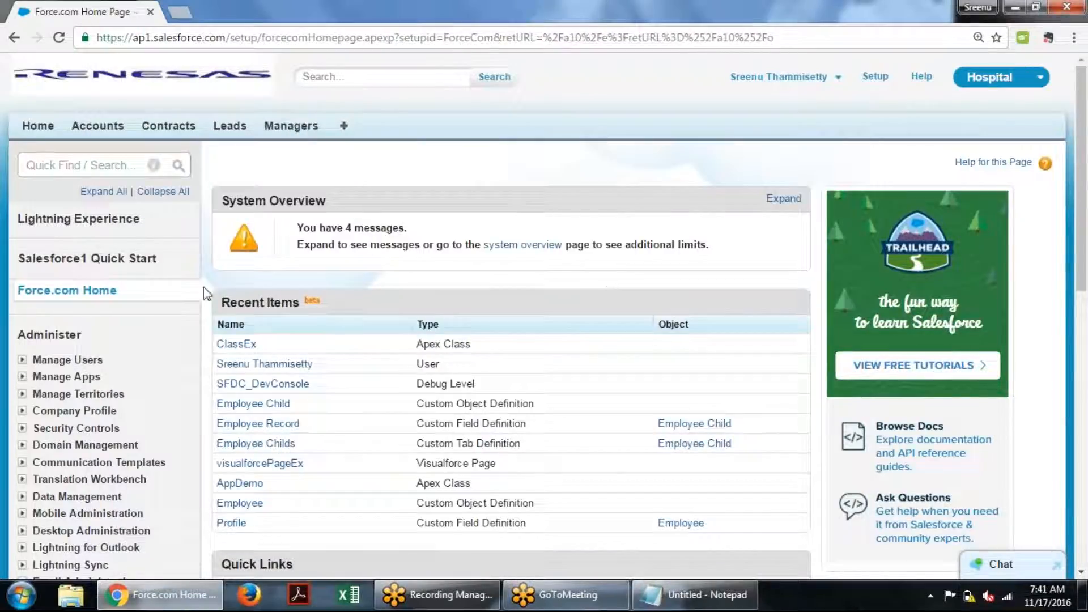
scroll(203, 289, down, 1)
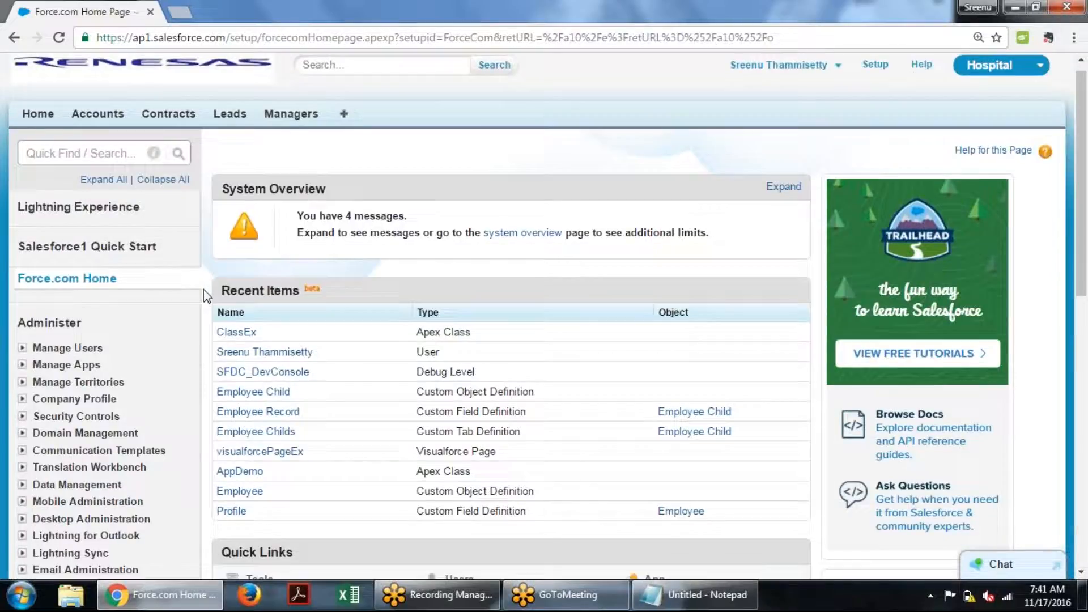
scroll(203, 289, down, 6)
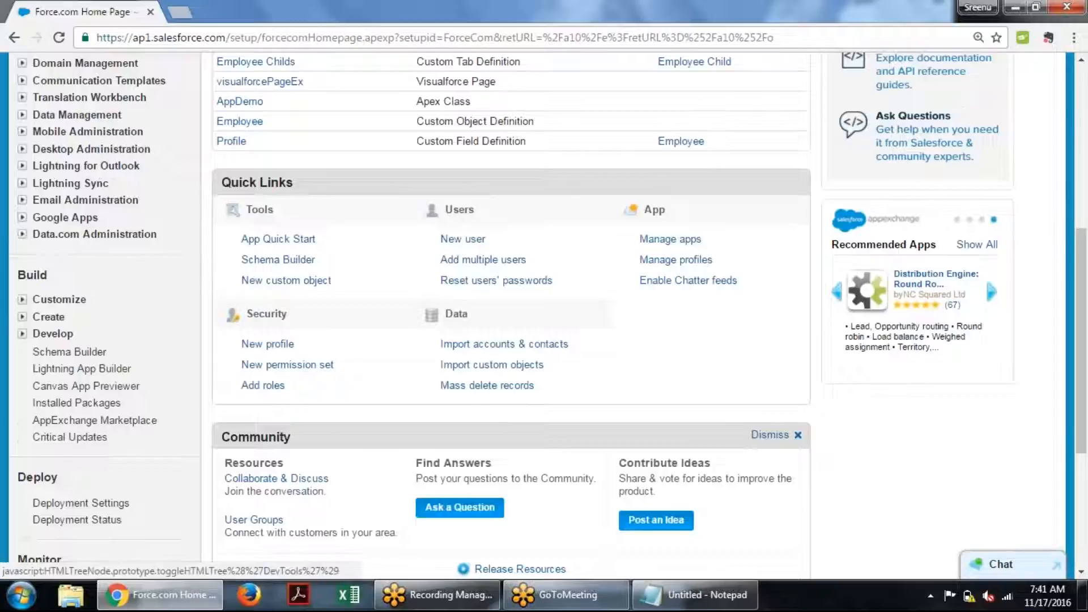
click(22, 317)
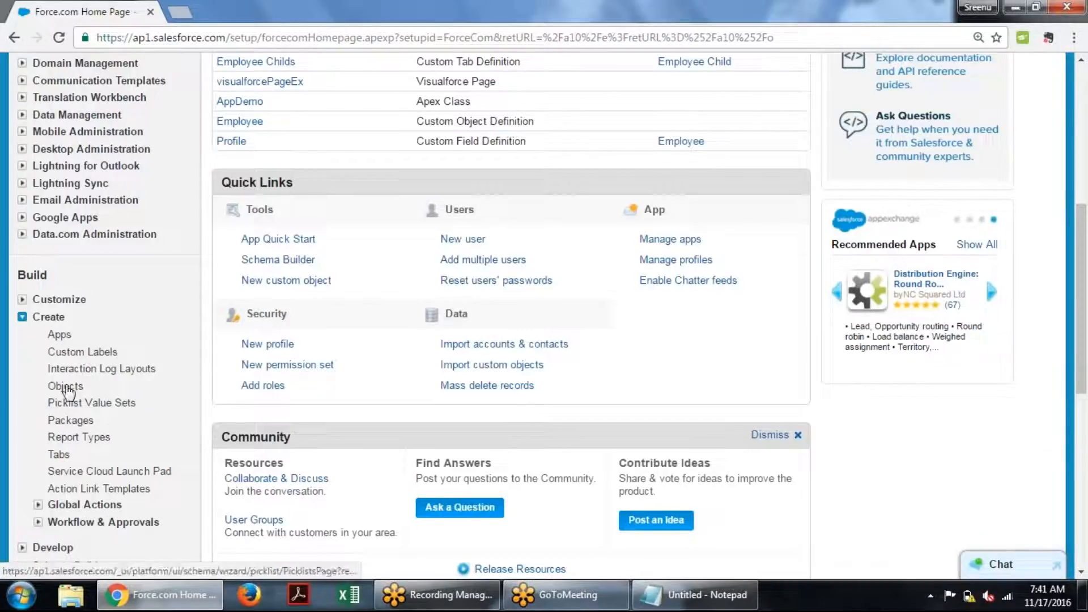
click(65, 386)
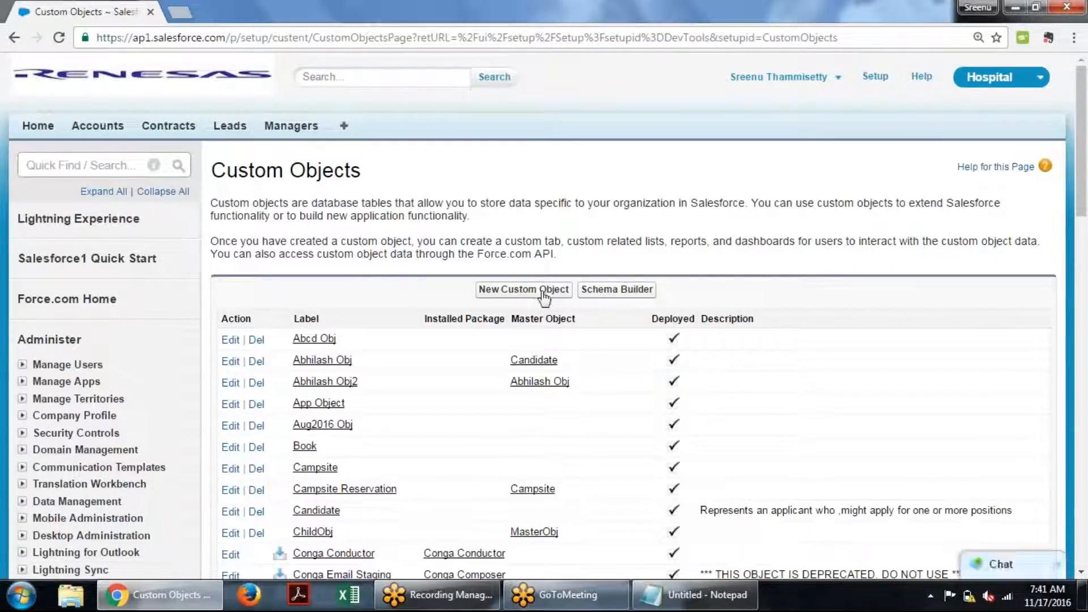
click(544, 291)
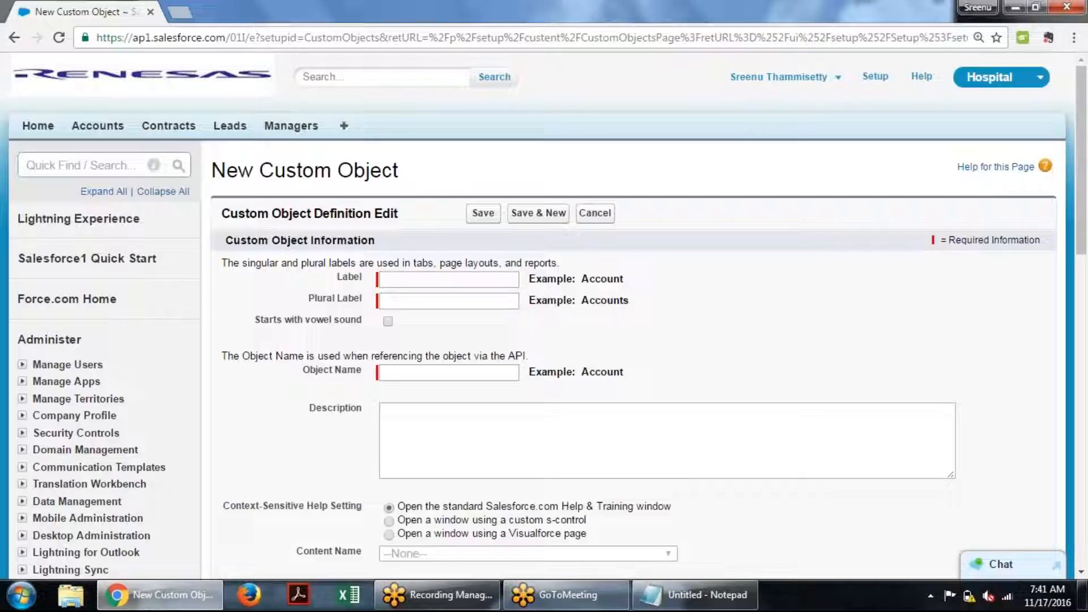
drag(1085, 200, 1085, 245)
click(409, 153)
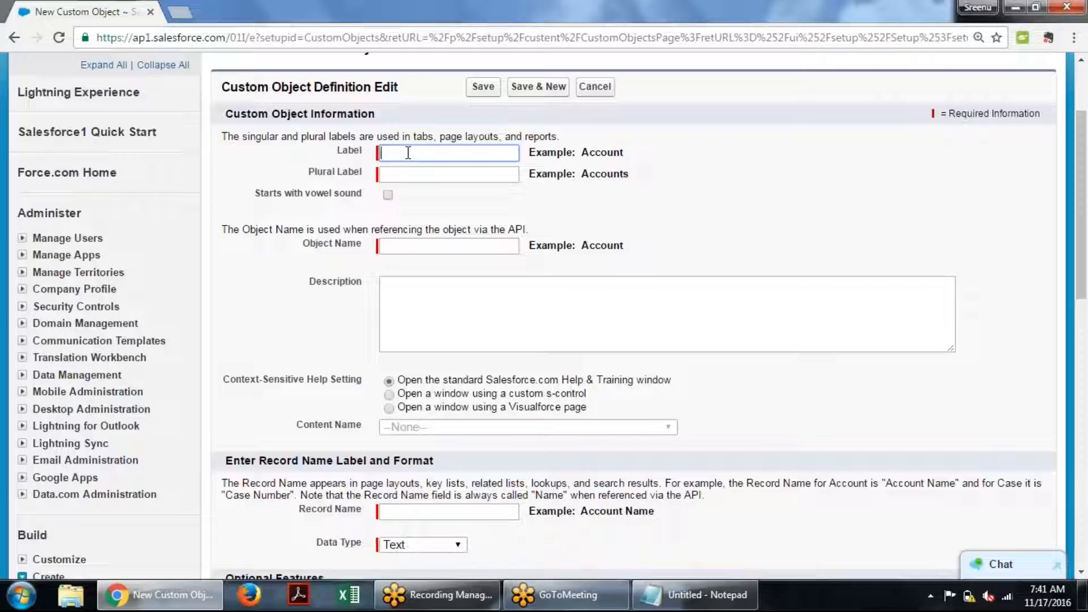
text(P)
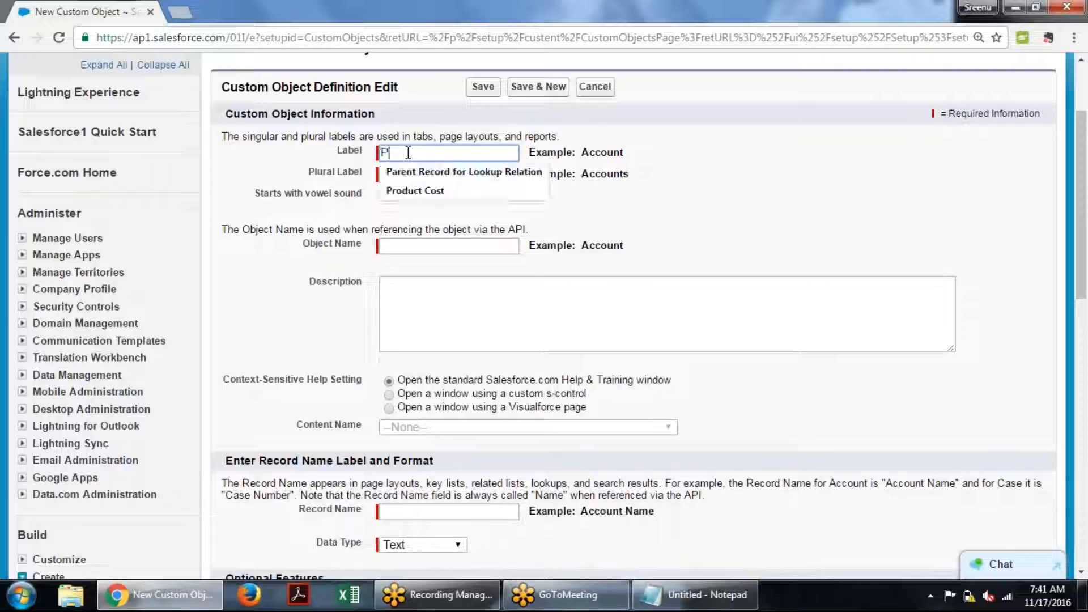
key(BackSpace)
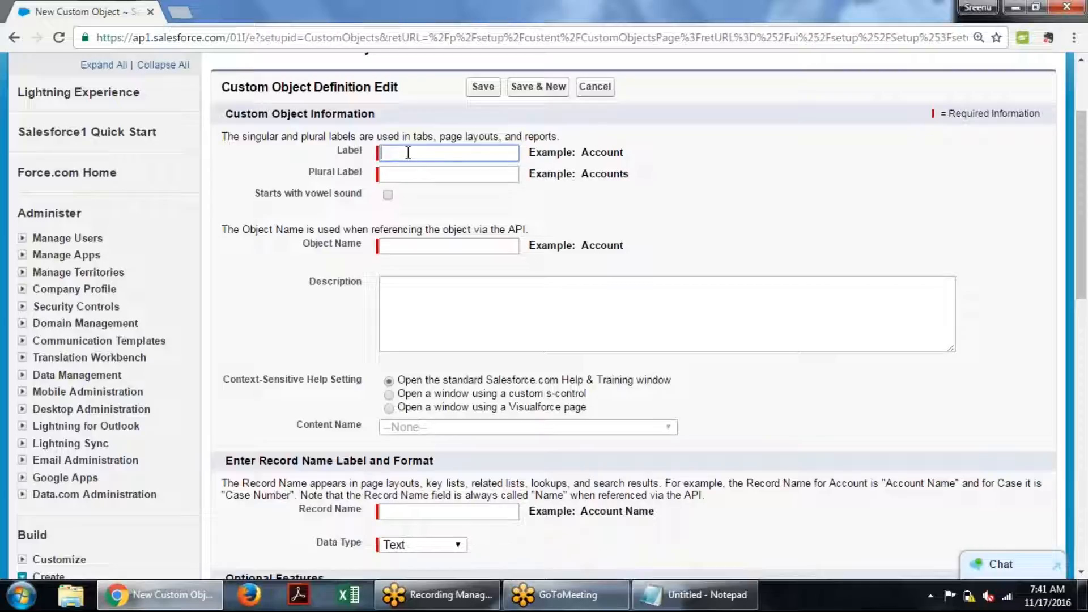
Switch to the Notepad notes and copy the text "Patient Info".
click(733, 596)
drag(272, 237, 114, 238)
key(ctrl+c)
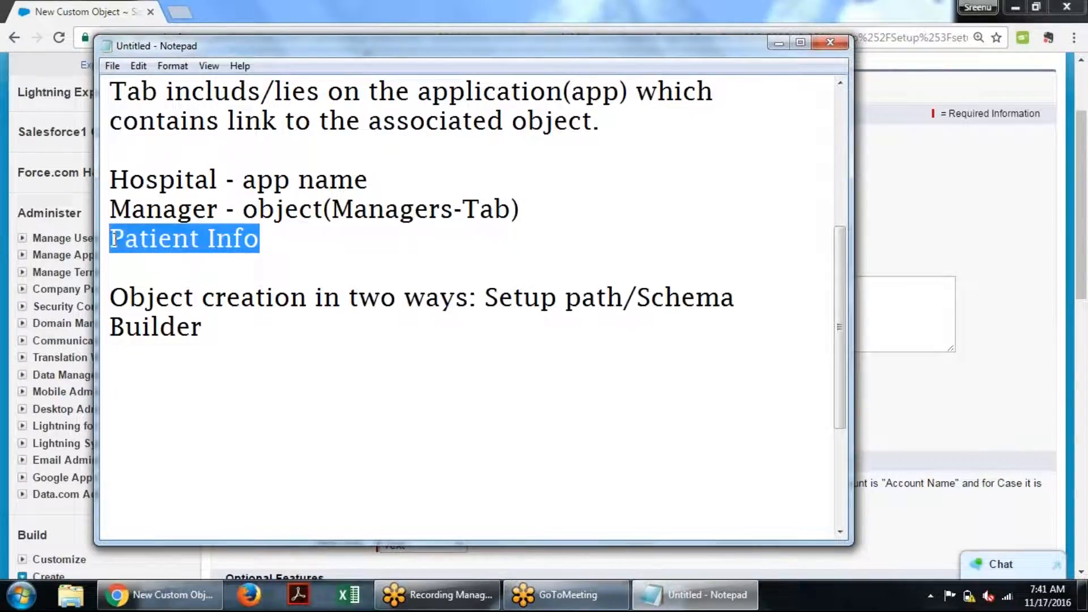
Switch to Salesforce in Chrome and enter the copied text "Patient Info" as the new custom object's label.
click(971, 207)
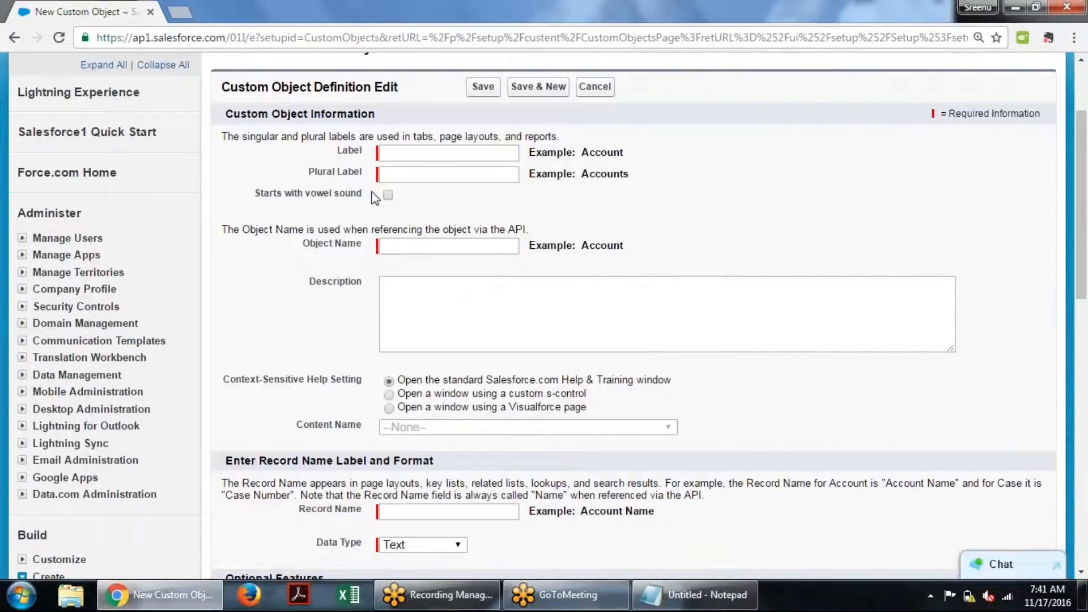
click(395, 147)
key(ctrl+v)
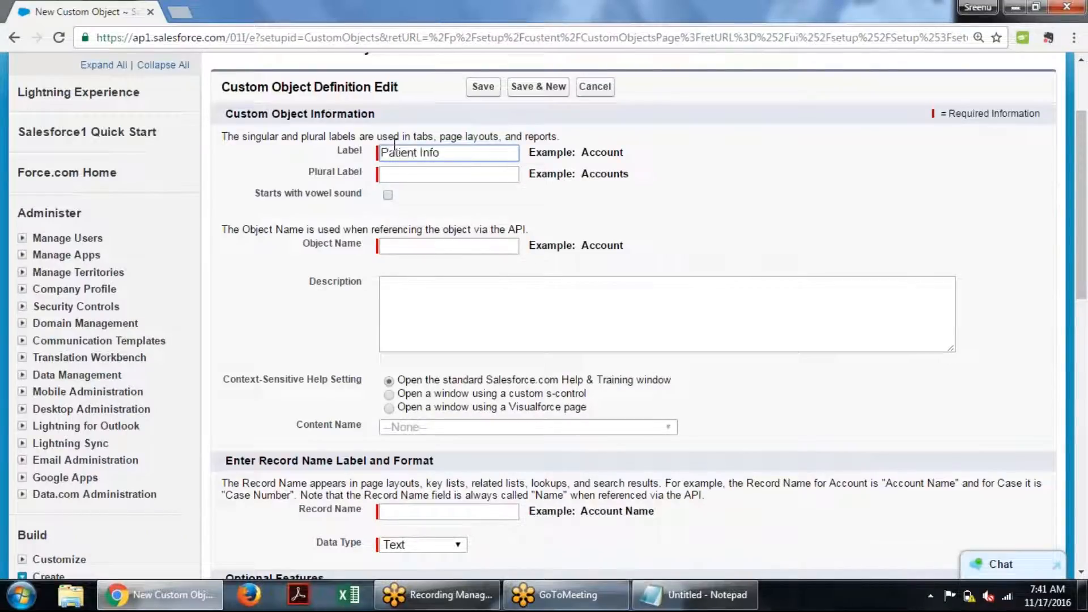
key(Tab)
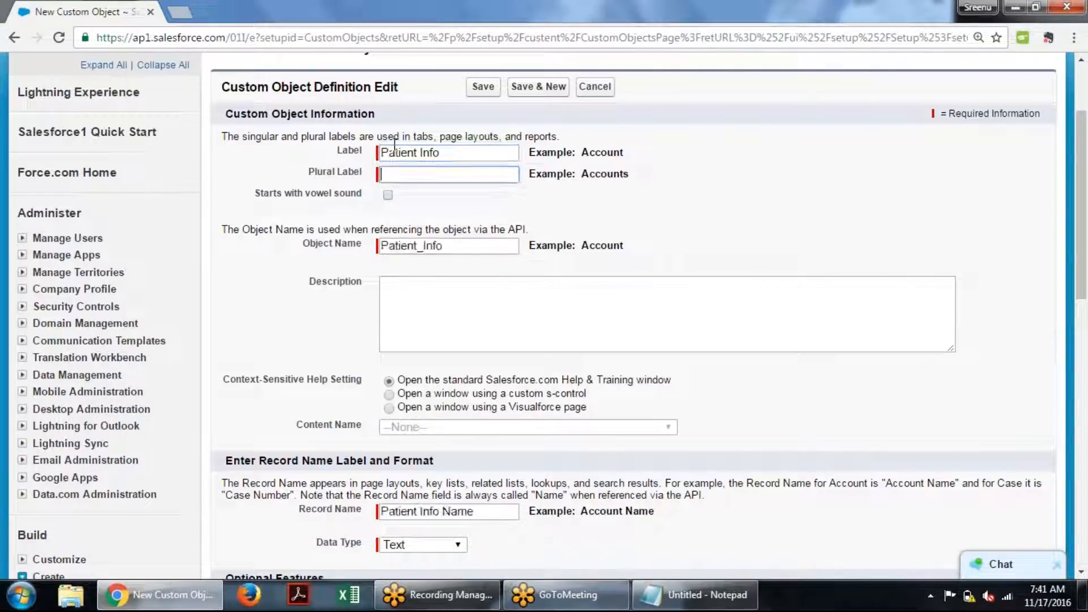
Set the custom object's plural label to "Patients Info".
double_click(454, 249)
click(423, 196)
click(422, 175)
key(ctrl+v)
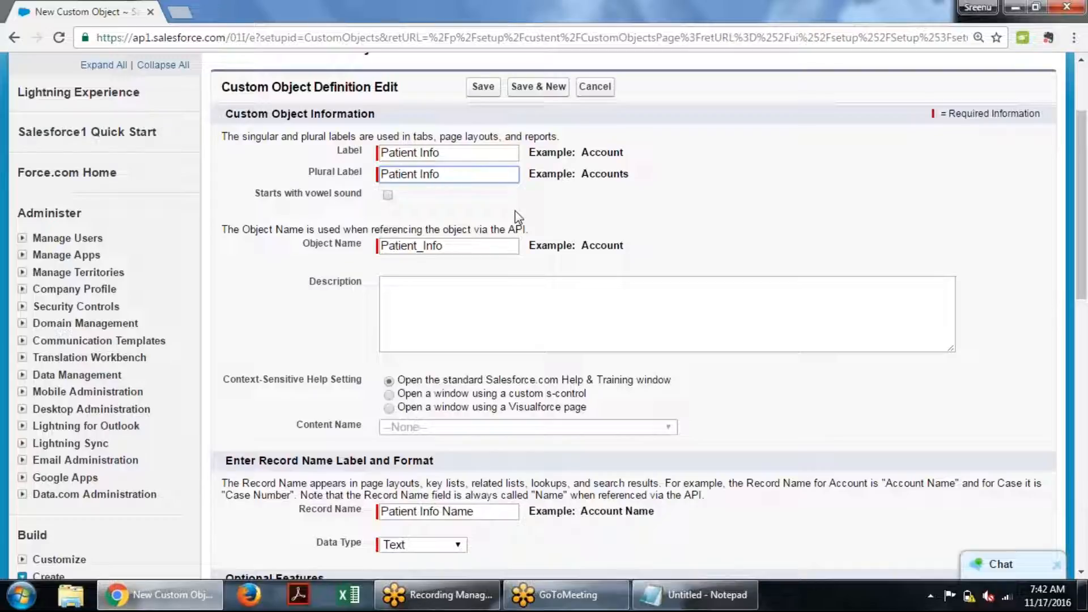
key(Left)
key(Left)
key(Left)
key(Left)
key(Left)
text(s)
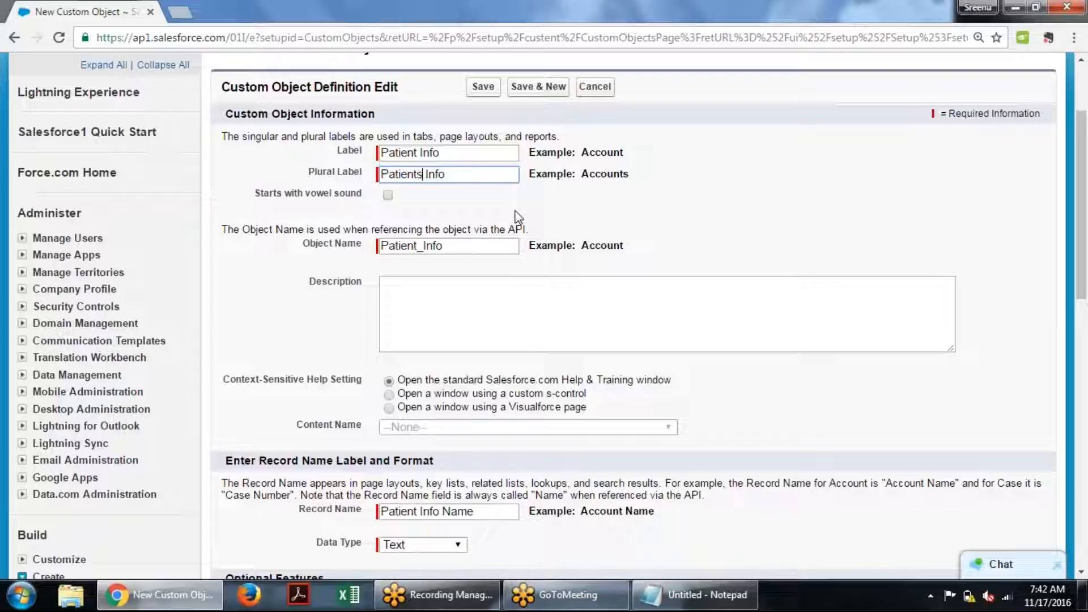
click(636, 199)
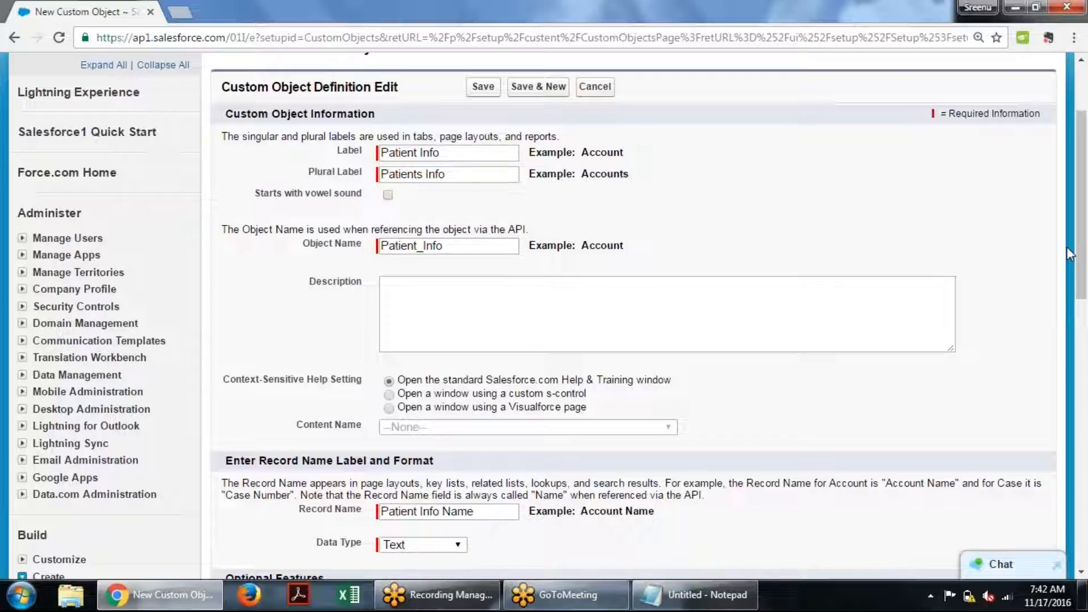
Examine the new custom object form, especially the s-control and Visualforce page choices for context-sensitive help.
drag(1082, 249, 1086, 301)
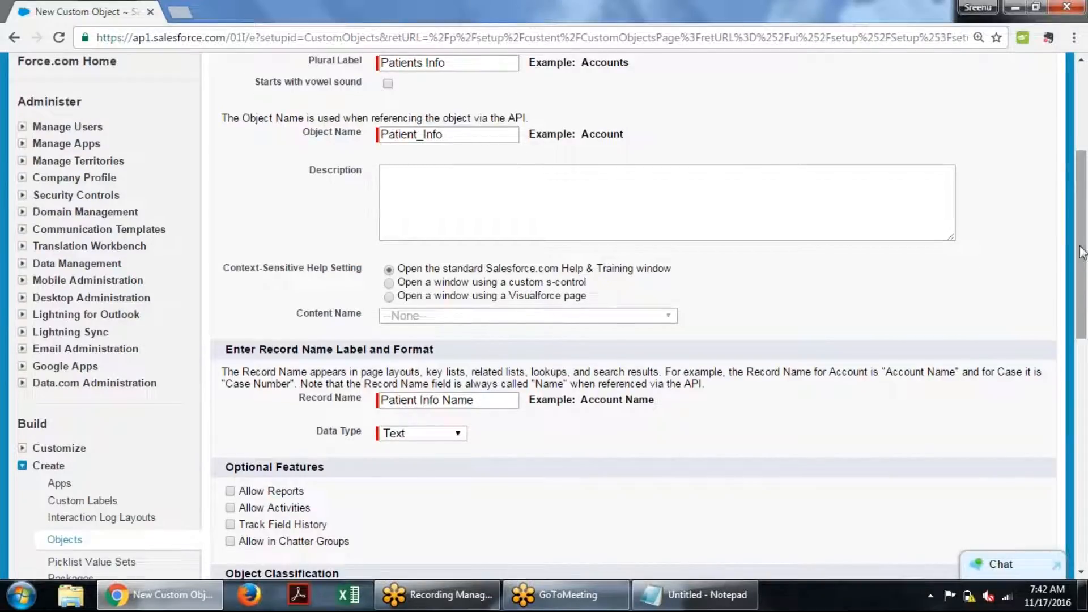
drag(1080, 253, 1084, 279)
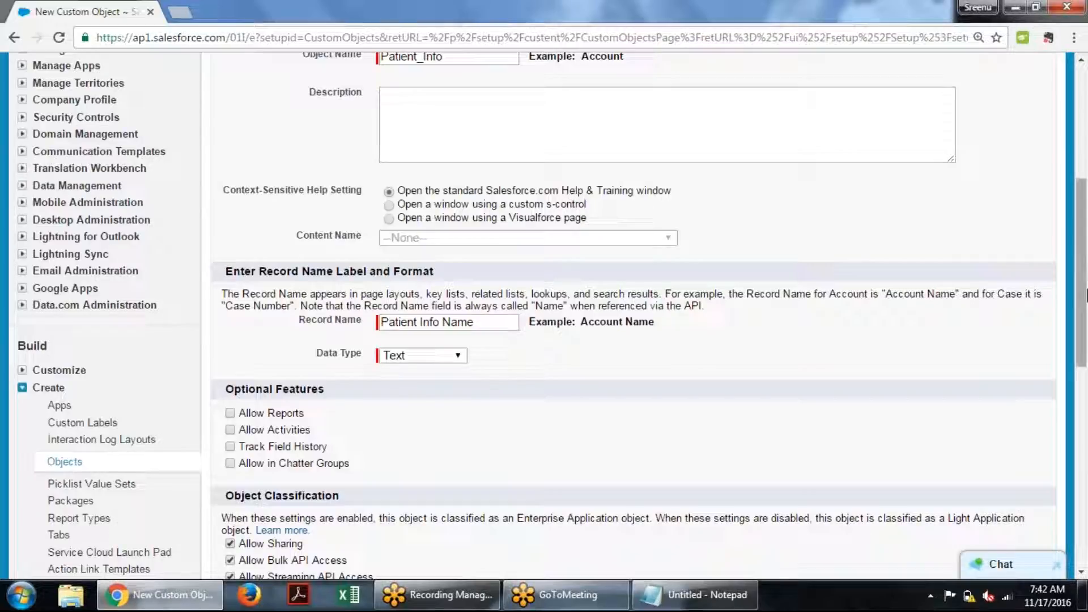
drag(1086, 295, 1086, 173)
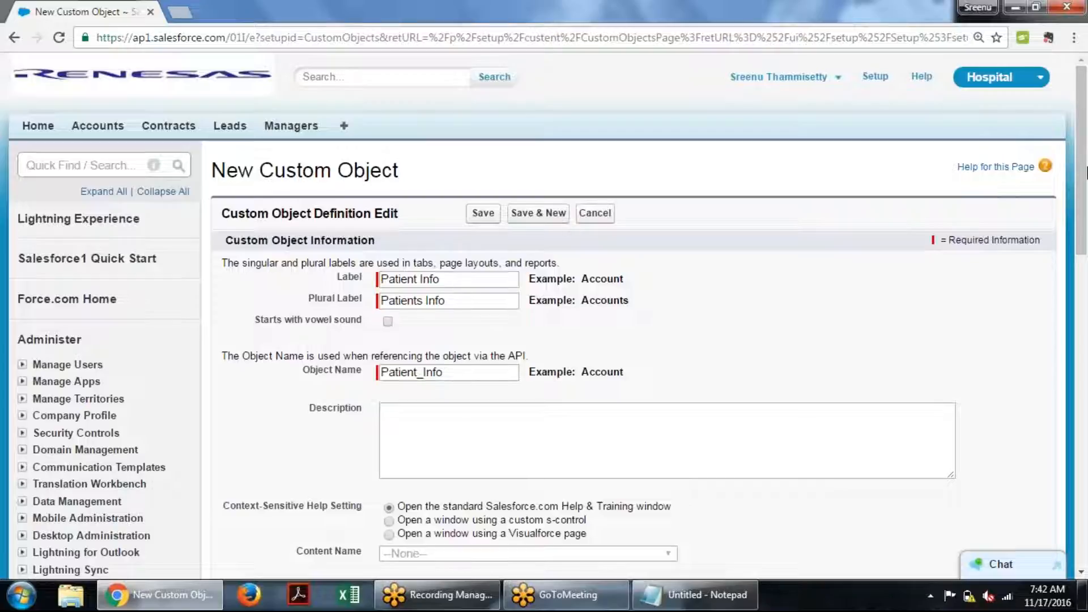
scroll(1085, 170, down, 1)
drag(1085, 202, 1085, 292)
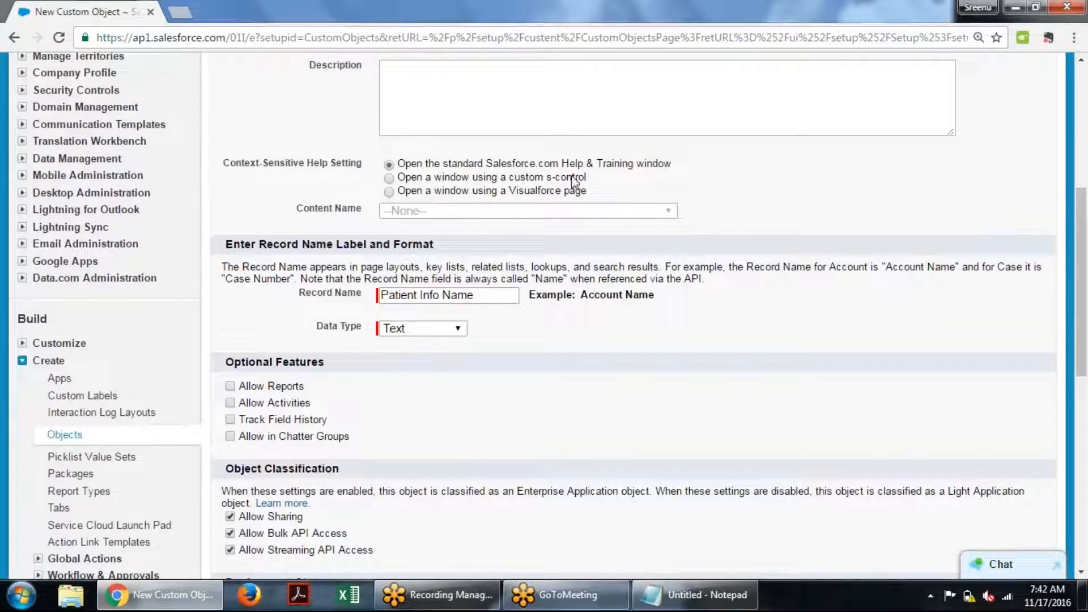
drag(587, 176, 512, 193)
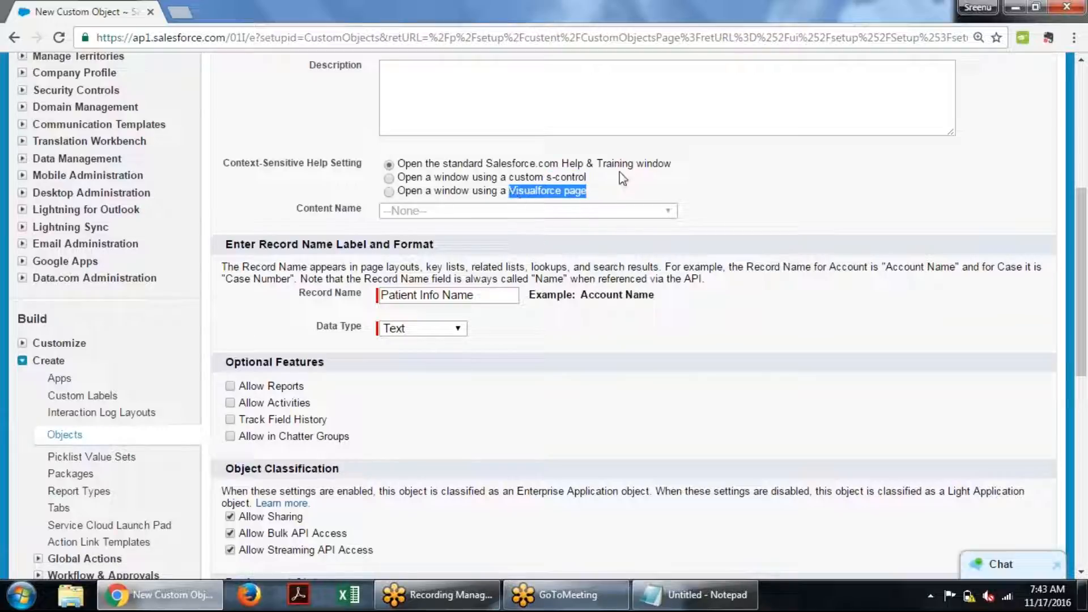
drag(593, 178, 547, 178)
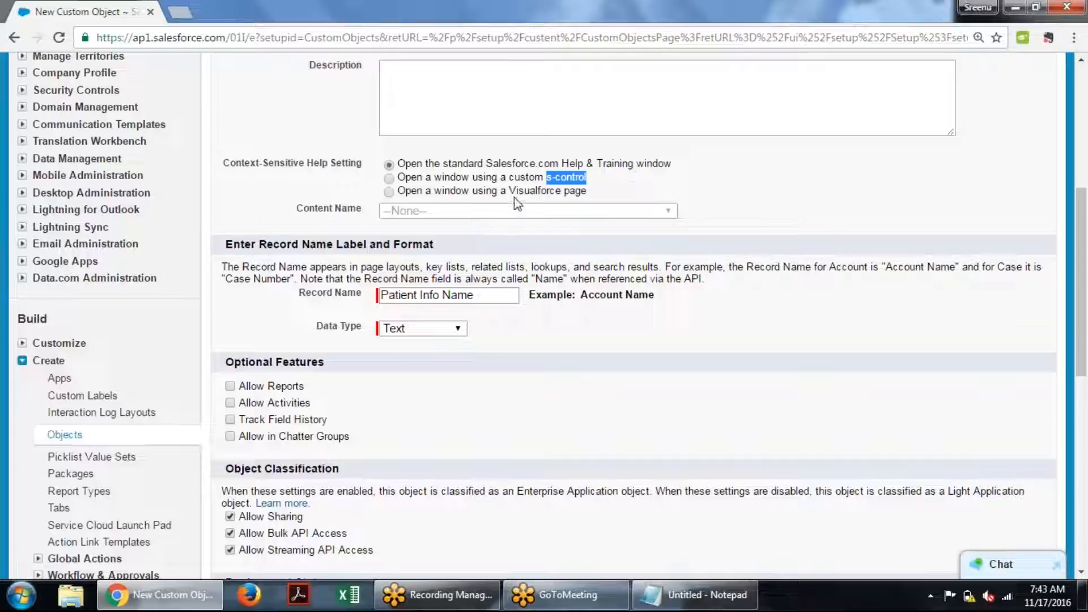
drag(509, 192, 588, 199)
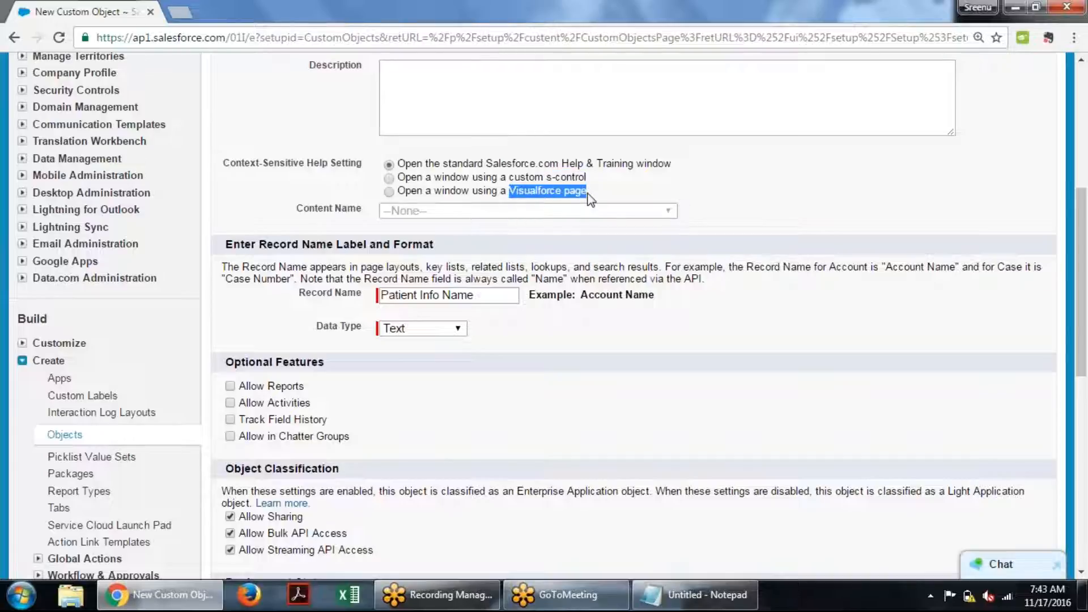
click(588, 194)
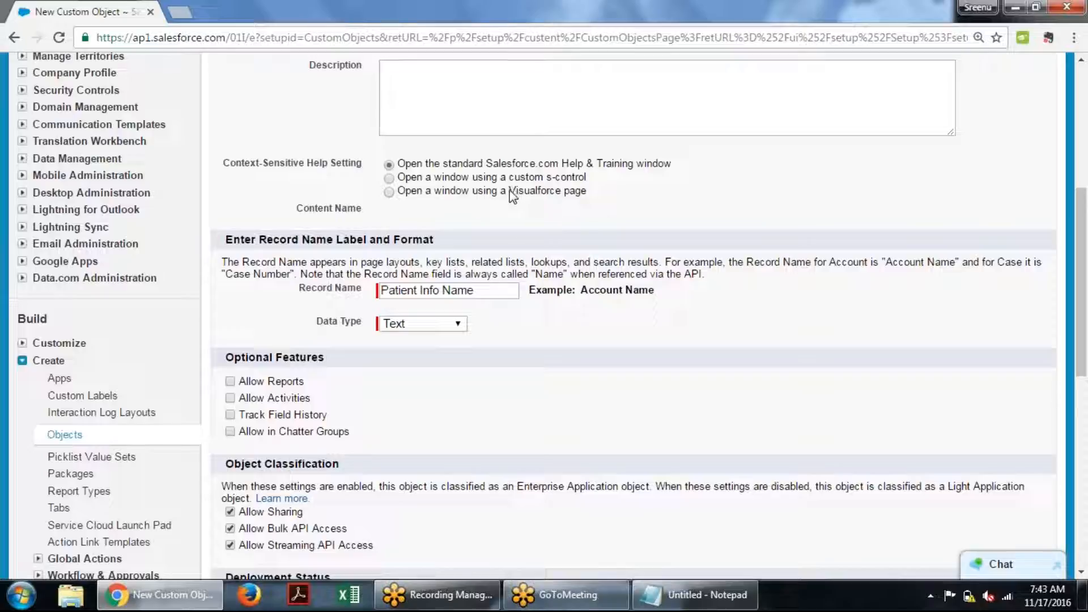
drag(510, 191, 587, 191)
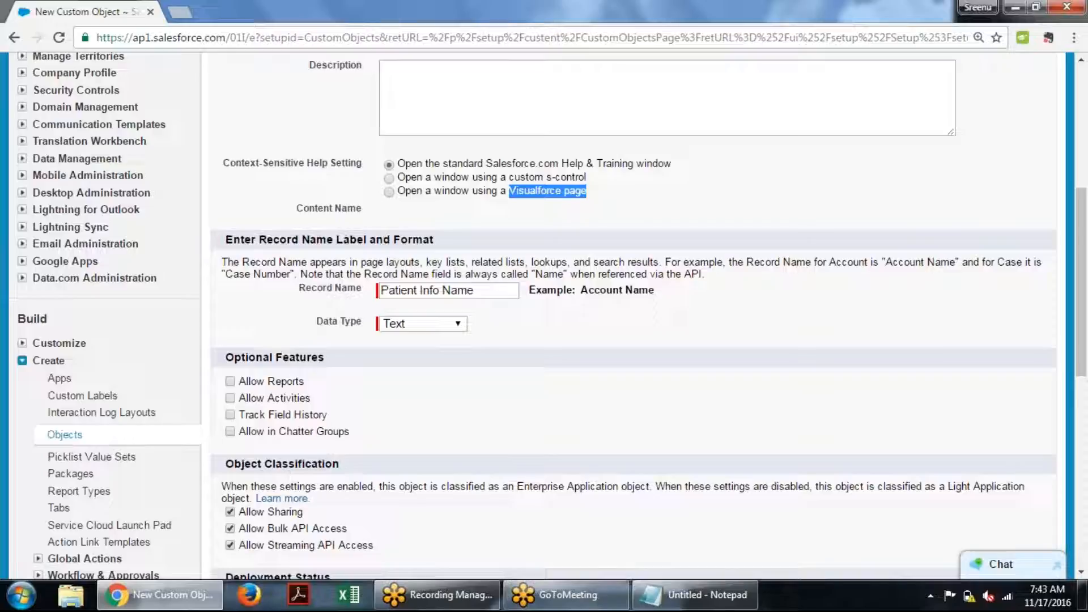
Try the Visualforce page, standard help and custom s-control options for the object's context-sensitive help setting.
click(517, 196)
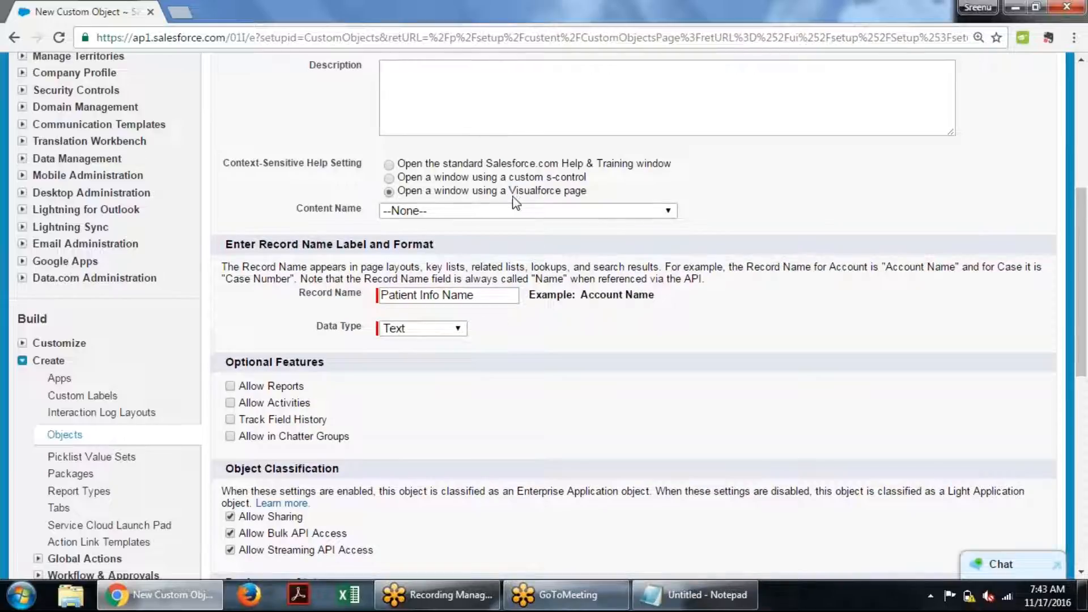
click(389, 166)
drag(588, 180, 549, 185)
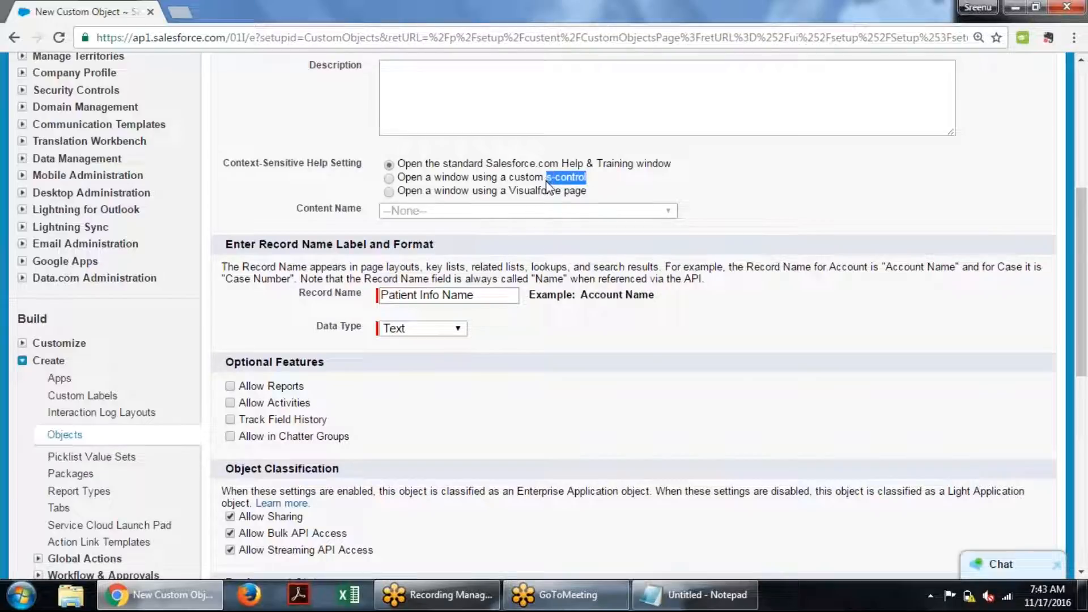
mouse_move(697, 595)
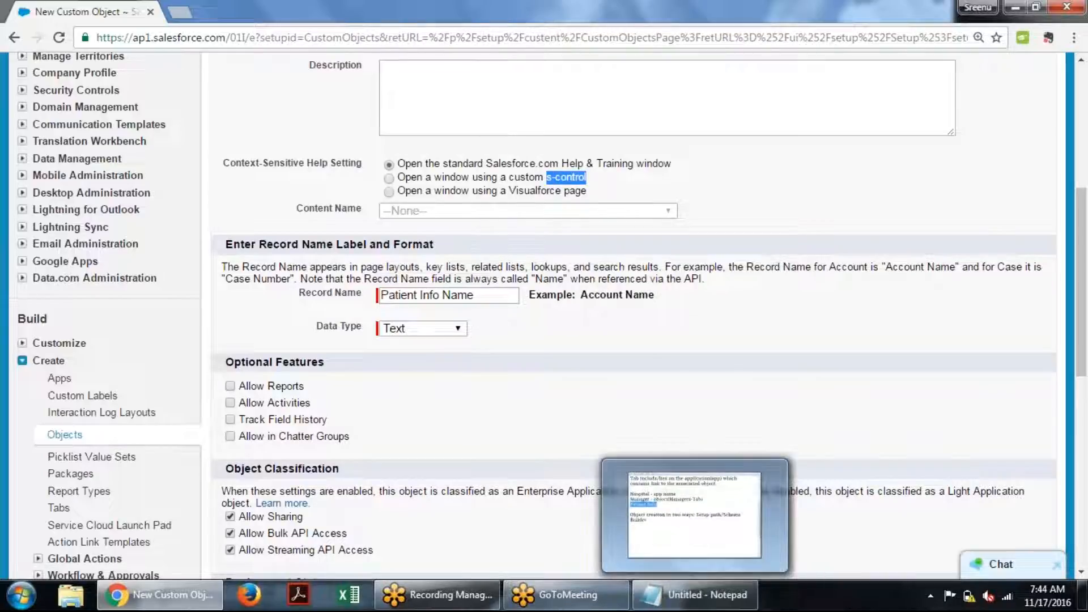
click(548, 181)
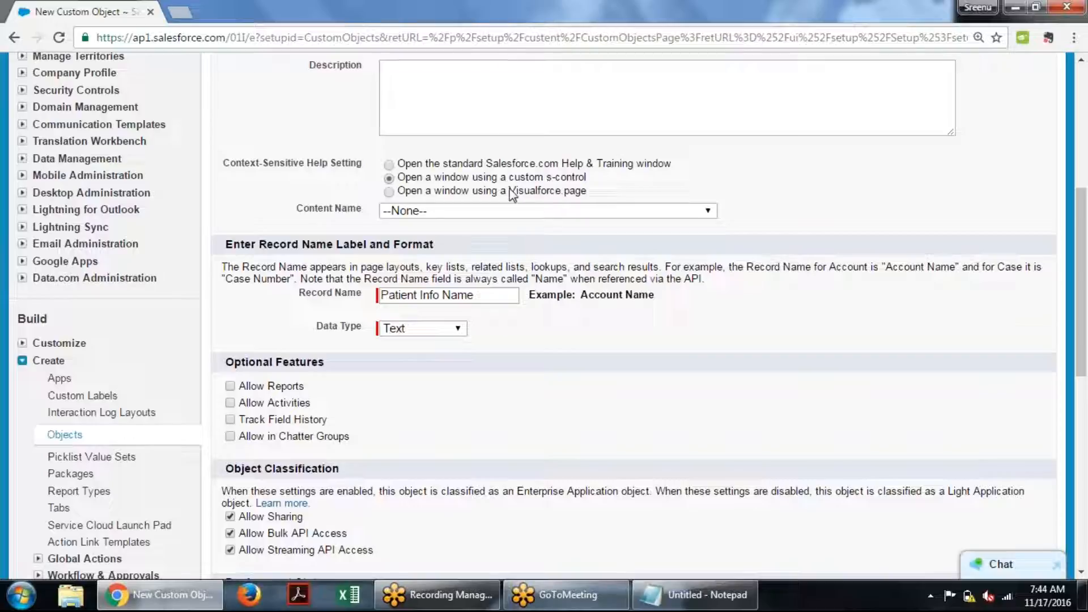
drag(509, 191, 592, 178)
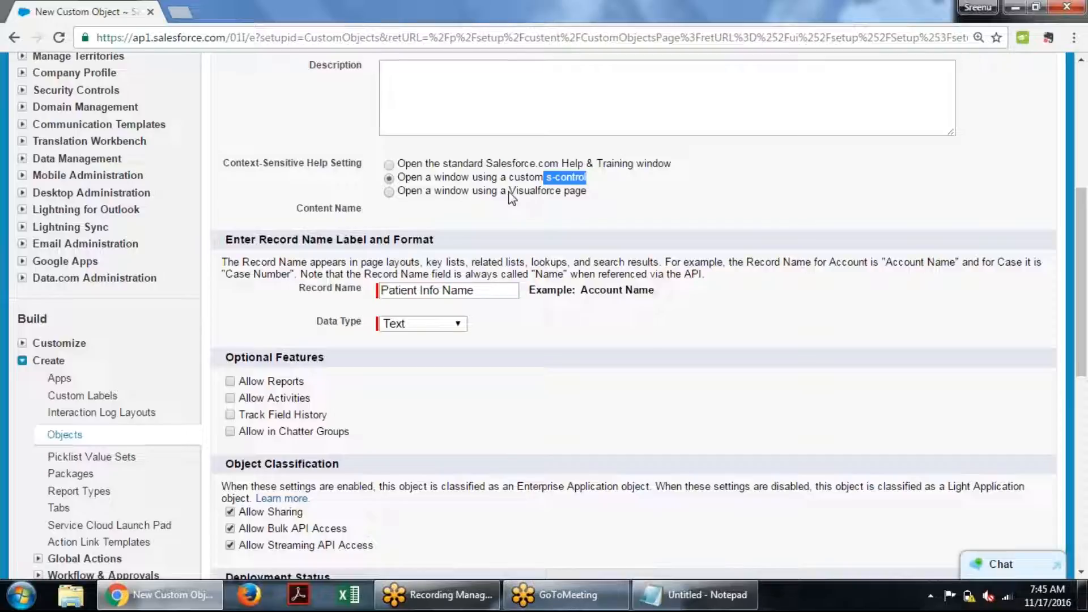
drag(365, 171, 225, 174)
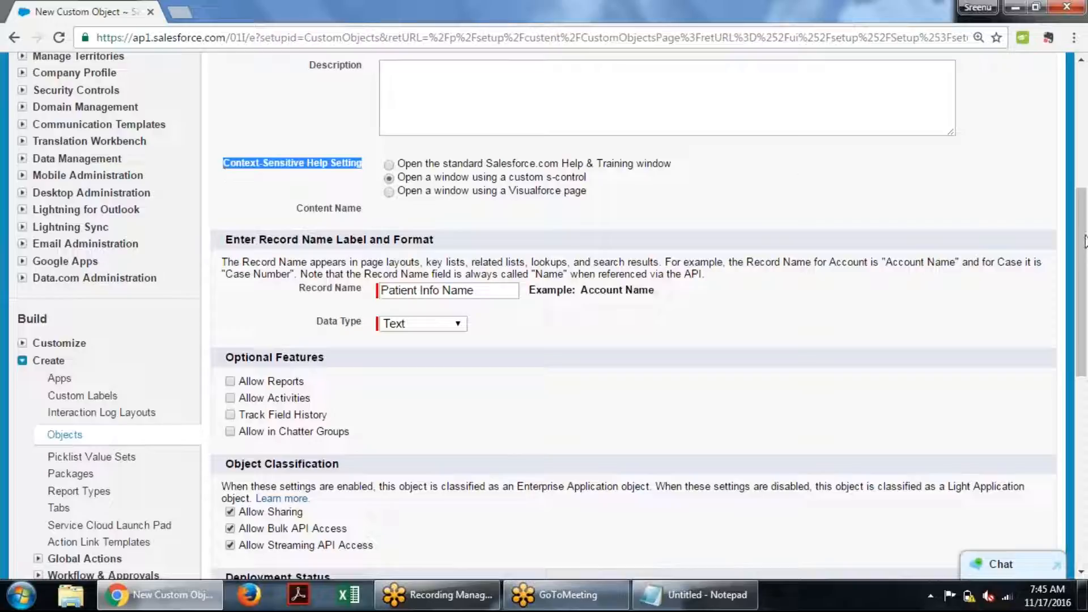
Open the Managers object's home page in a separate browser tab and bring up the help for that page.
drag(1085, 240, 1086, 111)
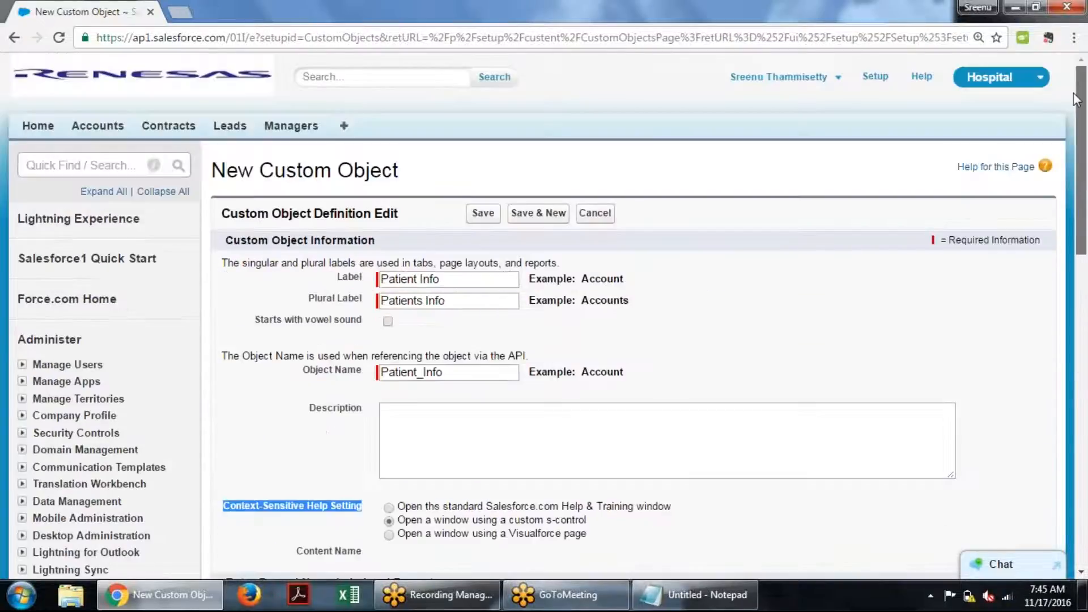
middle_click(289, 127)
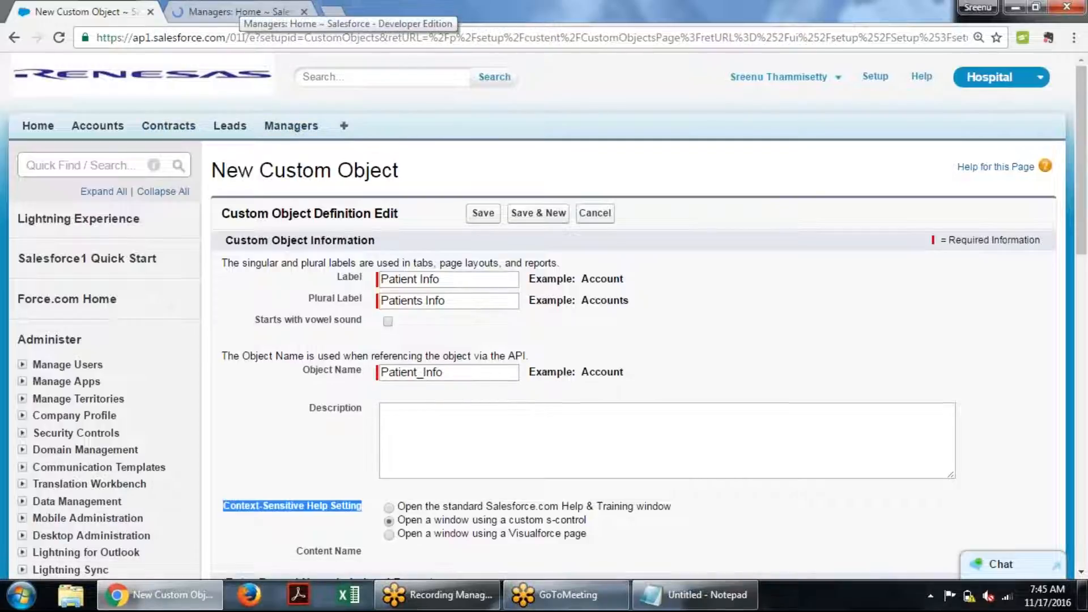
click(238, 13)
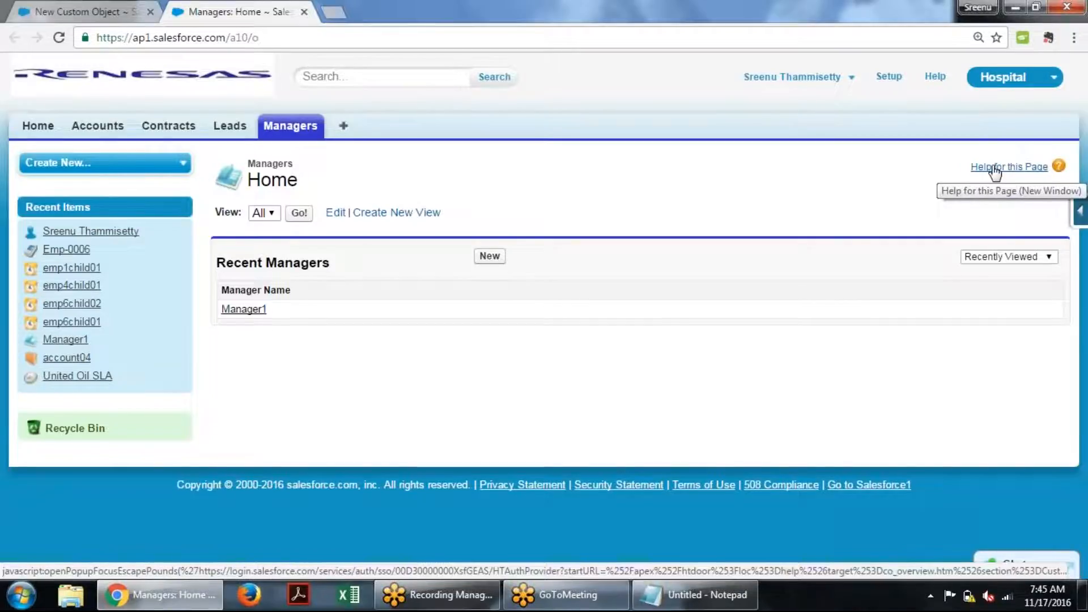
click(994, 168)
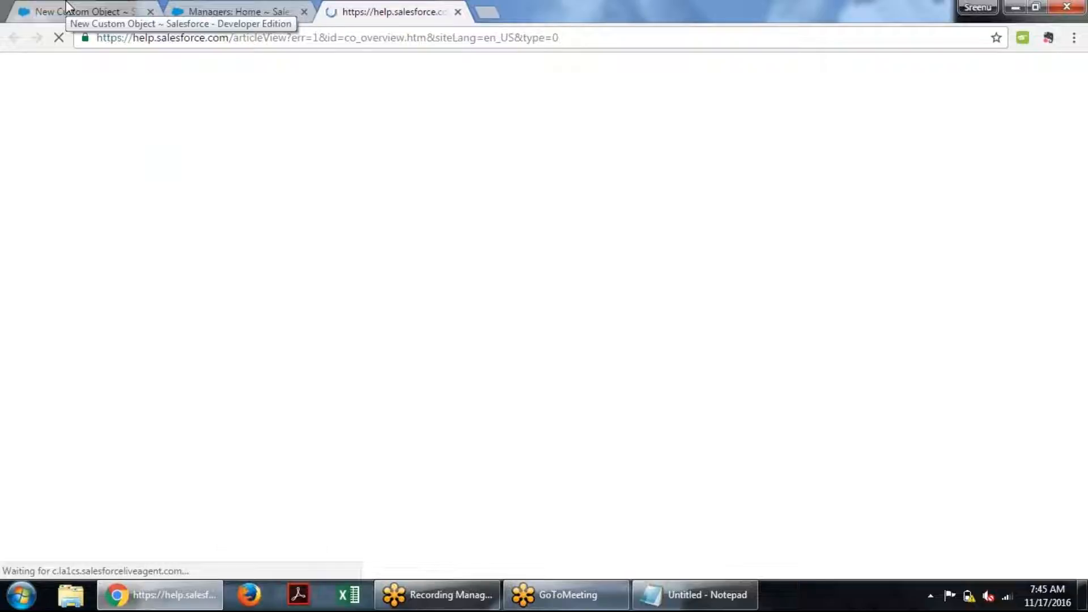
Return to the new custom object form, set context-sensitive help to open a Visualforce page, and browse the available content names.
click(67, 6)
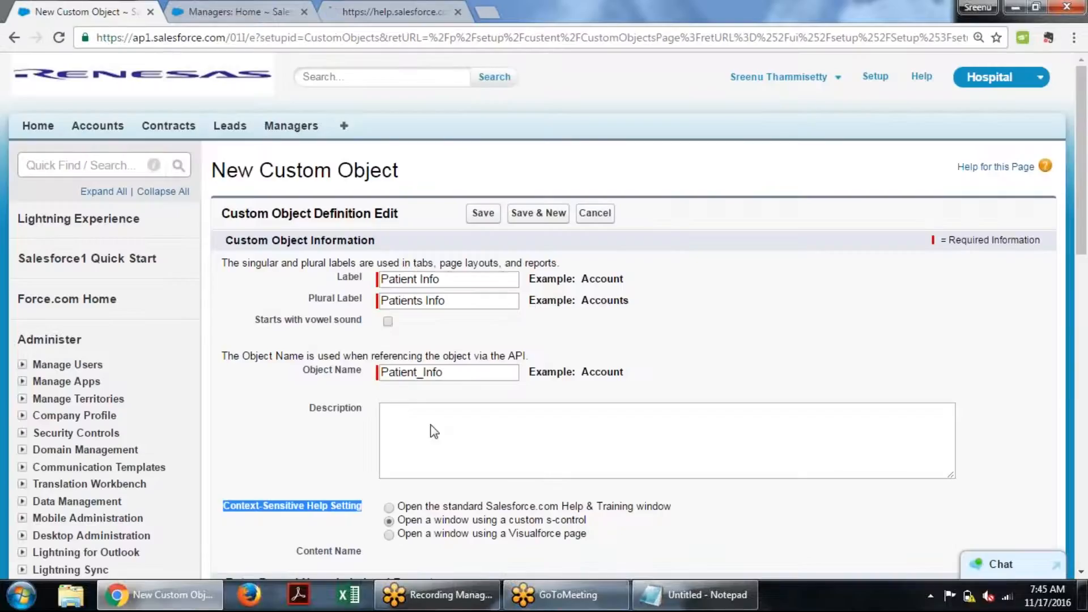
click(389, 536)
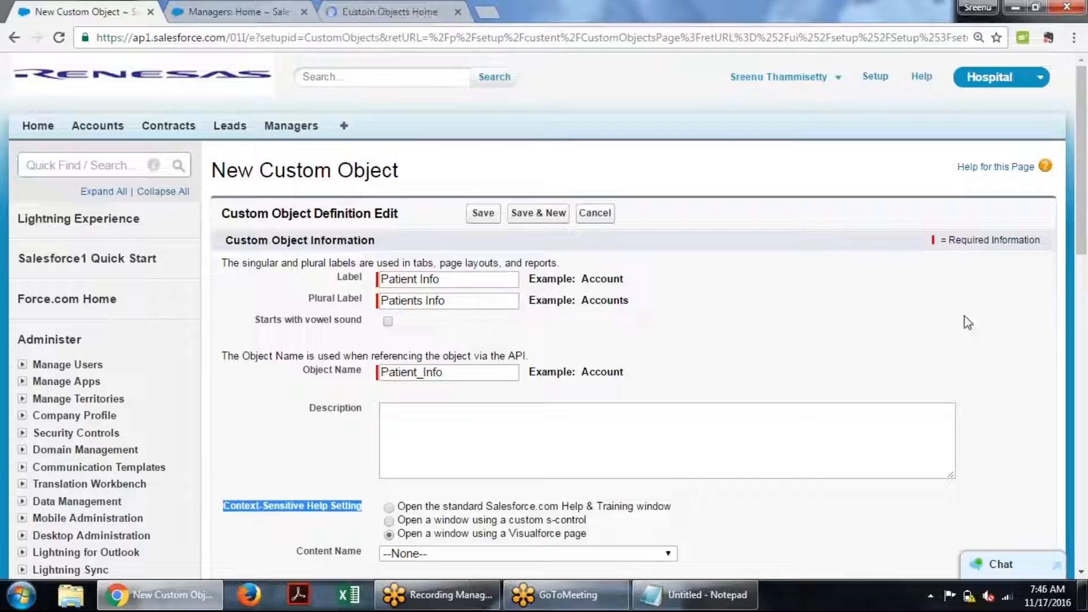
scroll(633, 293, down, 5)
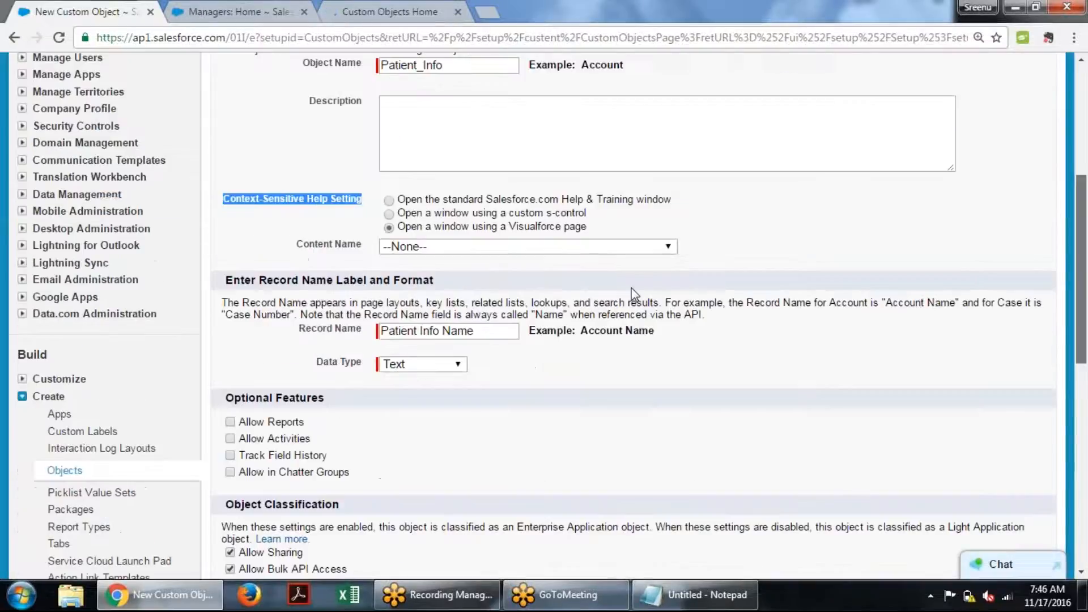
click(632, 288)
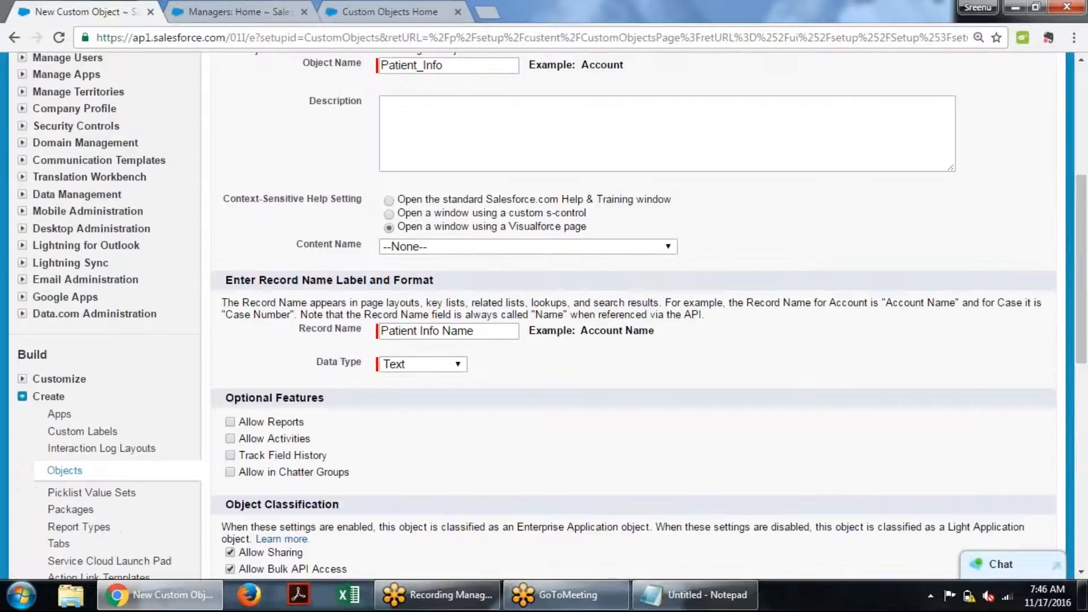
click(512, 249)
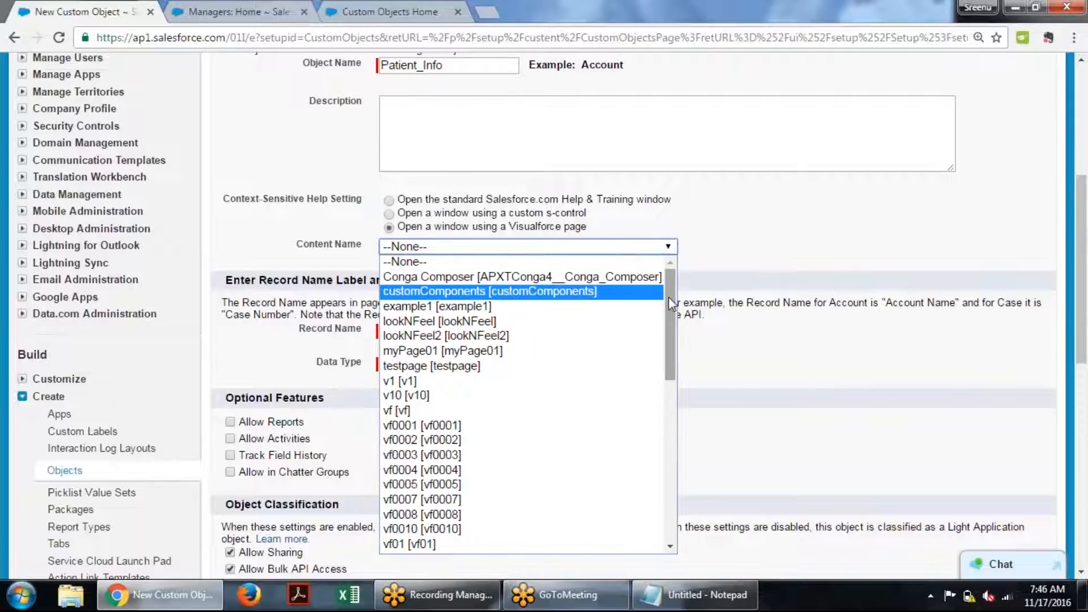
drag(671, 303, 665, 545)
scroll(636, 347, up, 5)
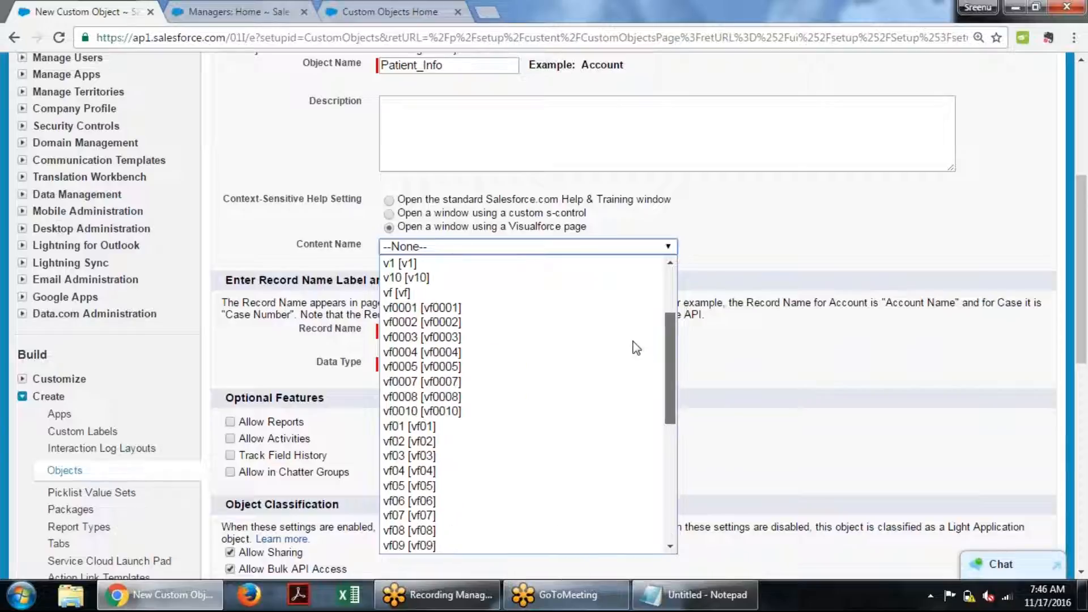
scroll(612, 236, up, 2)
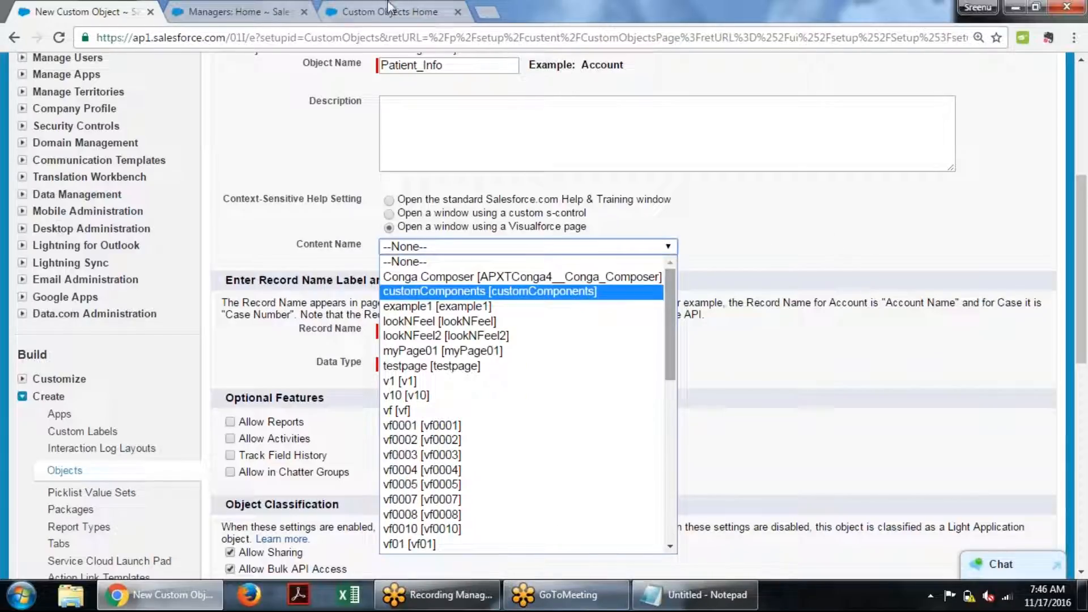
View the Custom Objects Home help article, close it and return to the new custom object form.
click(336, 7)
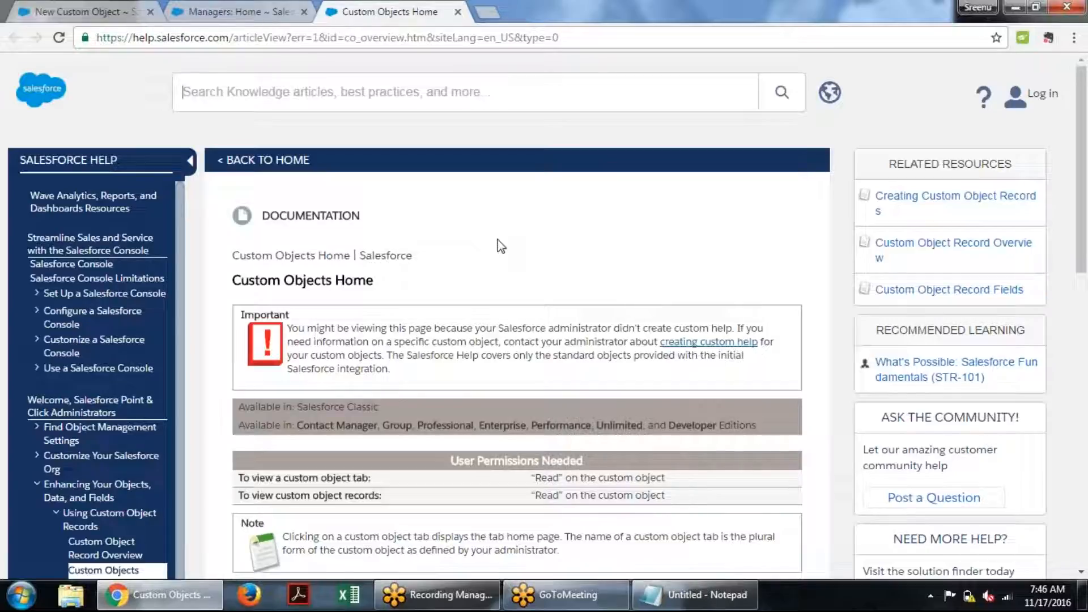
click(458, 12)
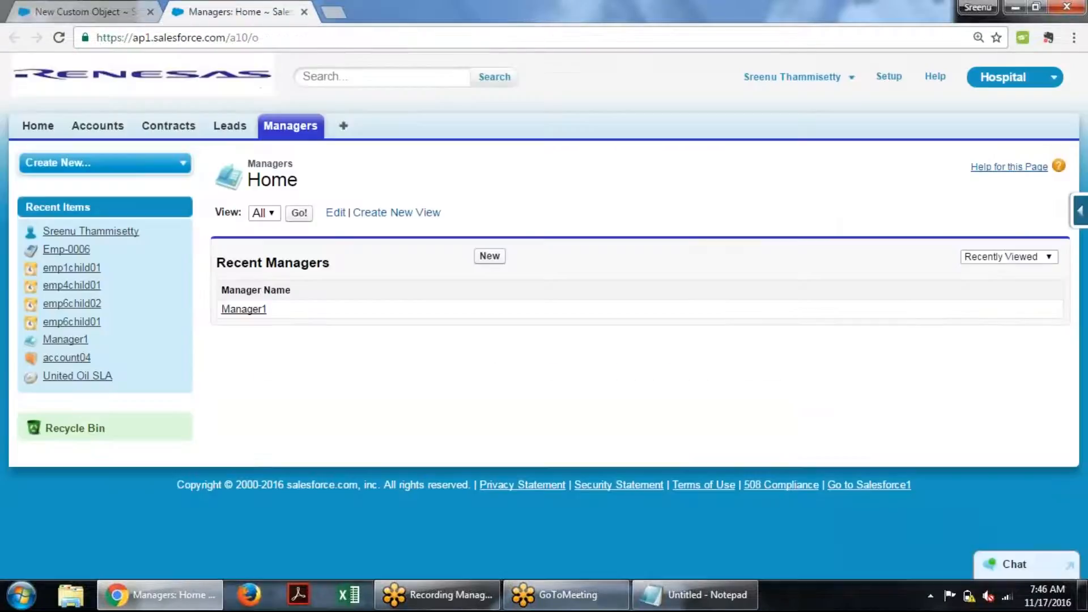
click(53, 5)
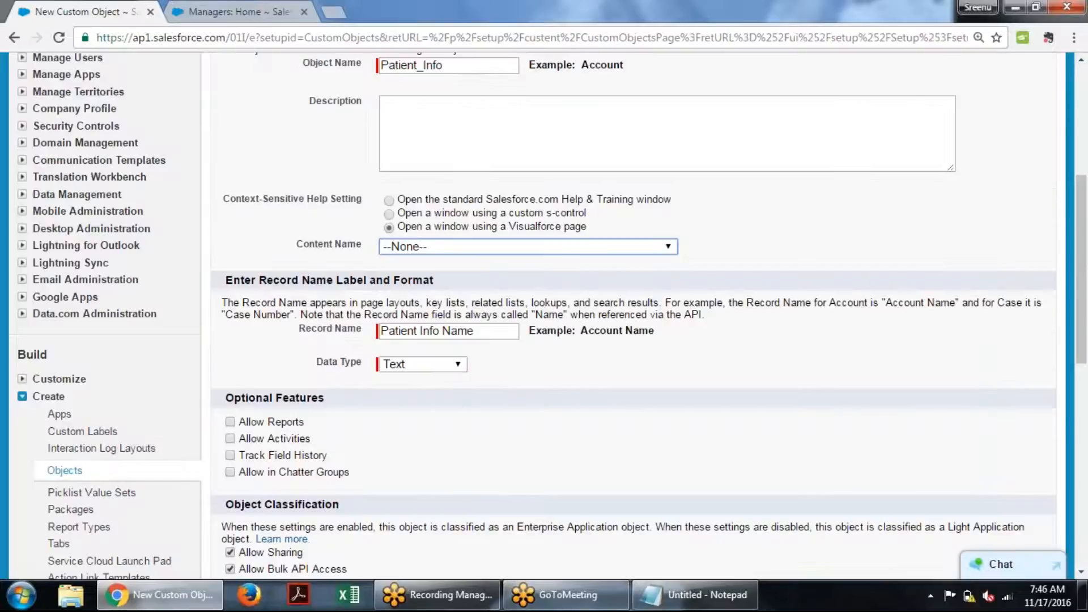
Set context-sensitive help to the standard Salesforce.com Help & Training window and change the record name to Patient Name.
click(522, 413)
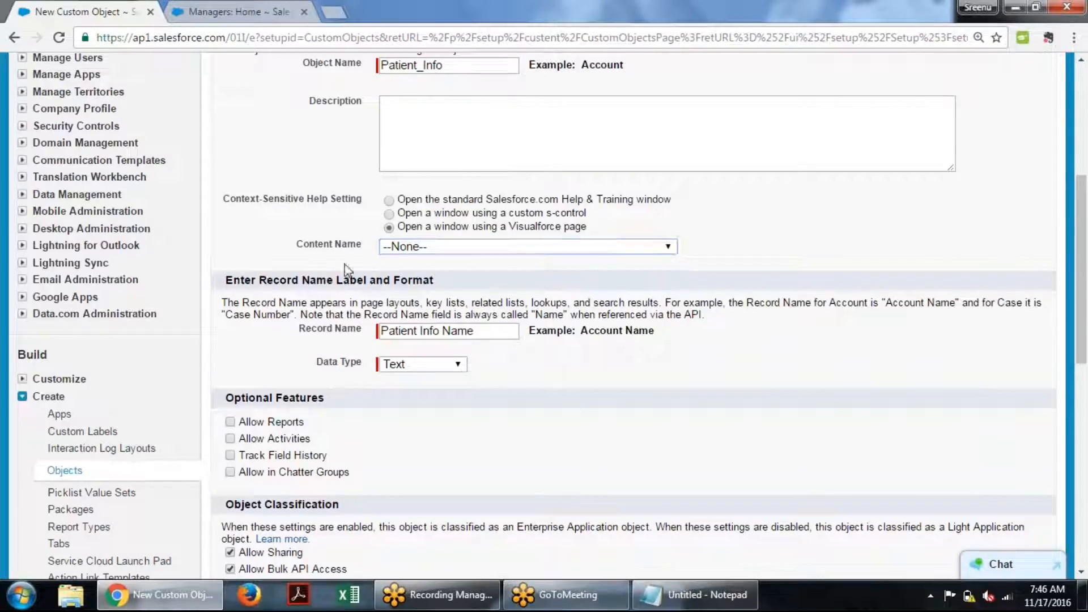
click(389, 202)
drag(300, 329, 362, 331)
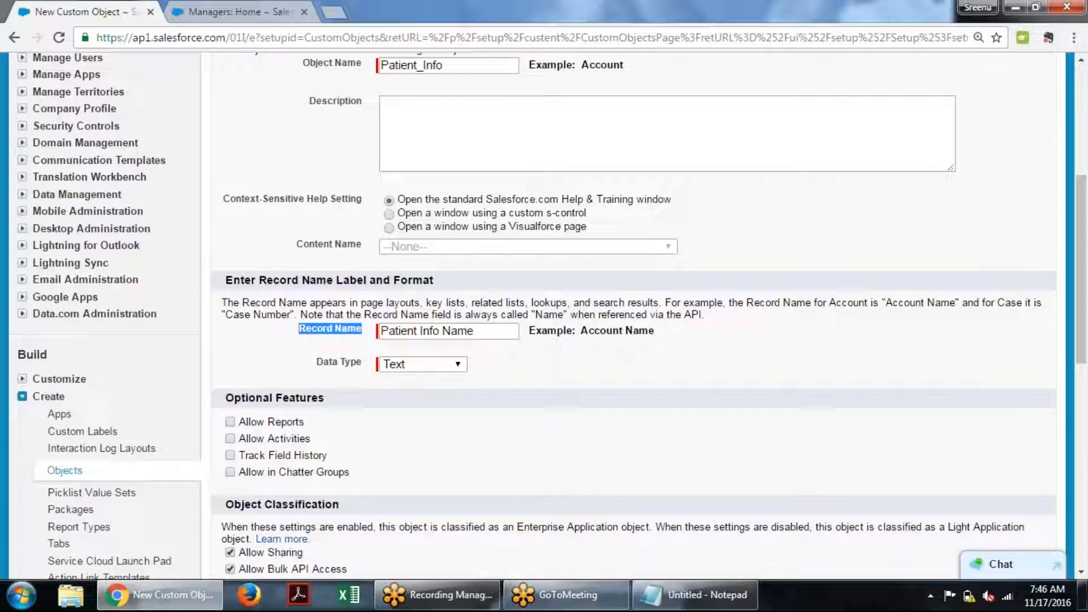
click(363, 332)
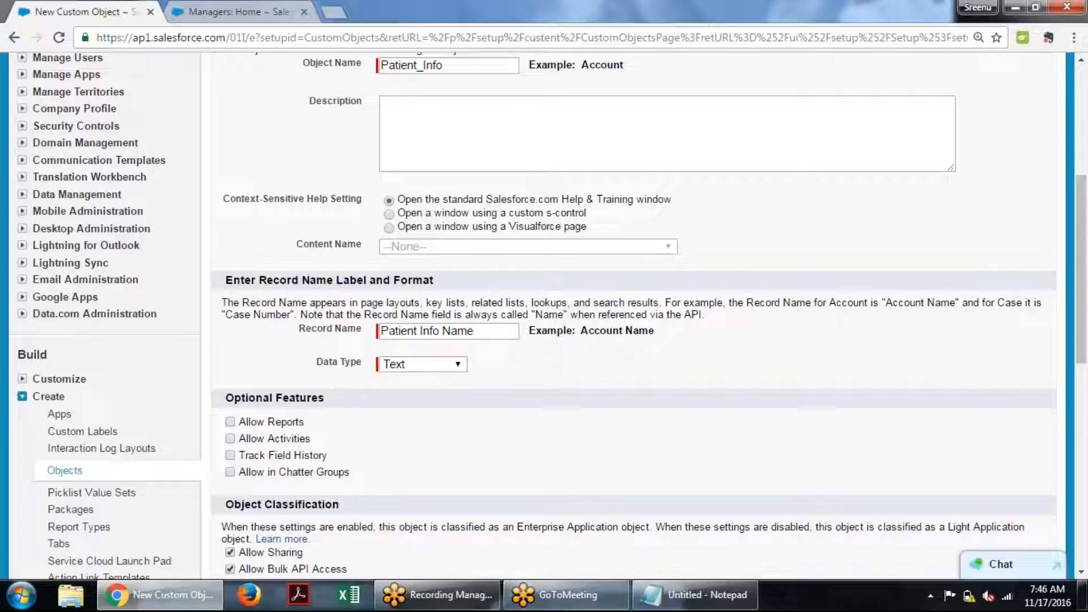
drag(362, 335, 301, 337)
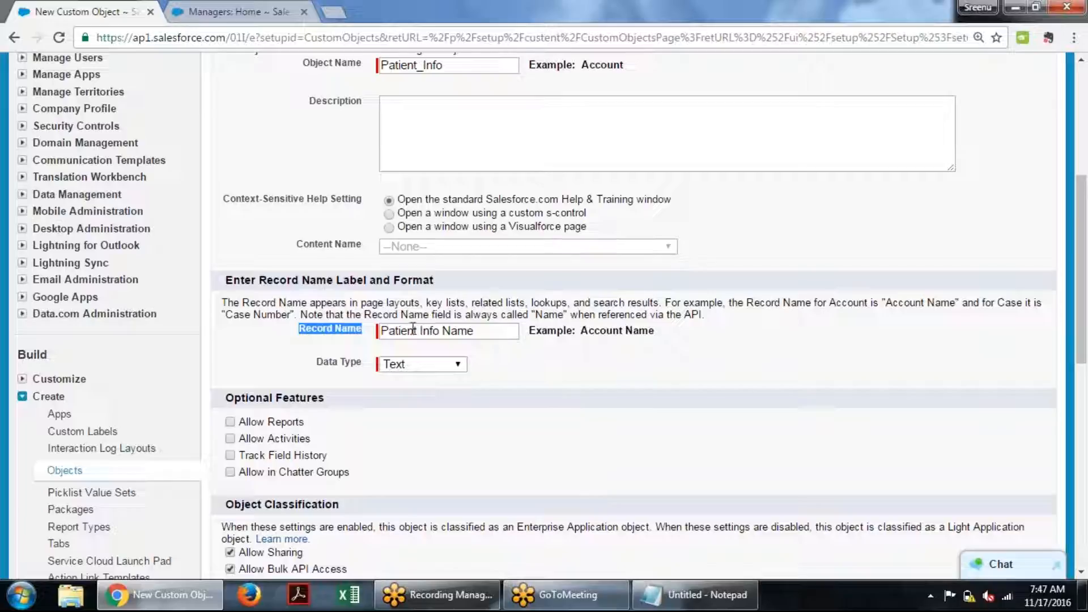
drag(443, 333, 420, 333)
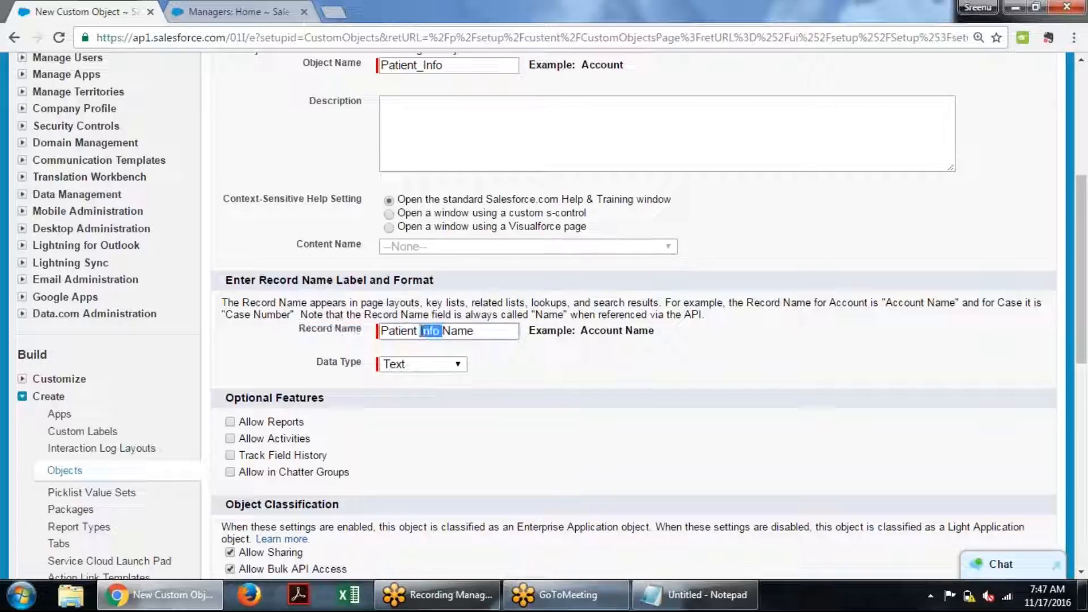
key(BackSpace)
click(522, 367)
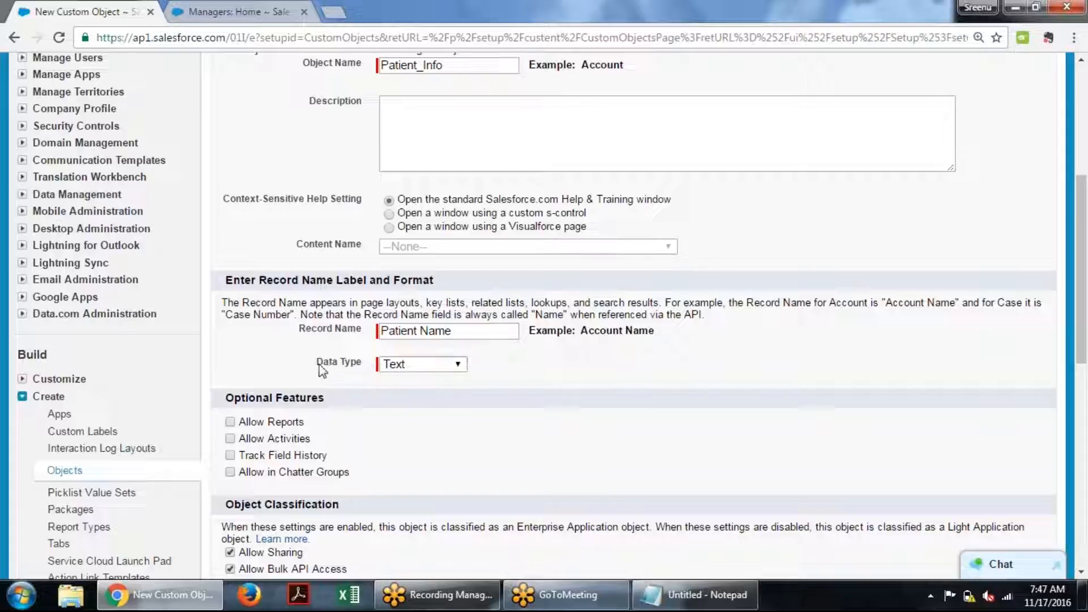
Set the record name's data type to Auto Number and change the record name to Patient Number.
drag(316, 366, 371, 369)
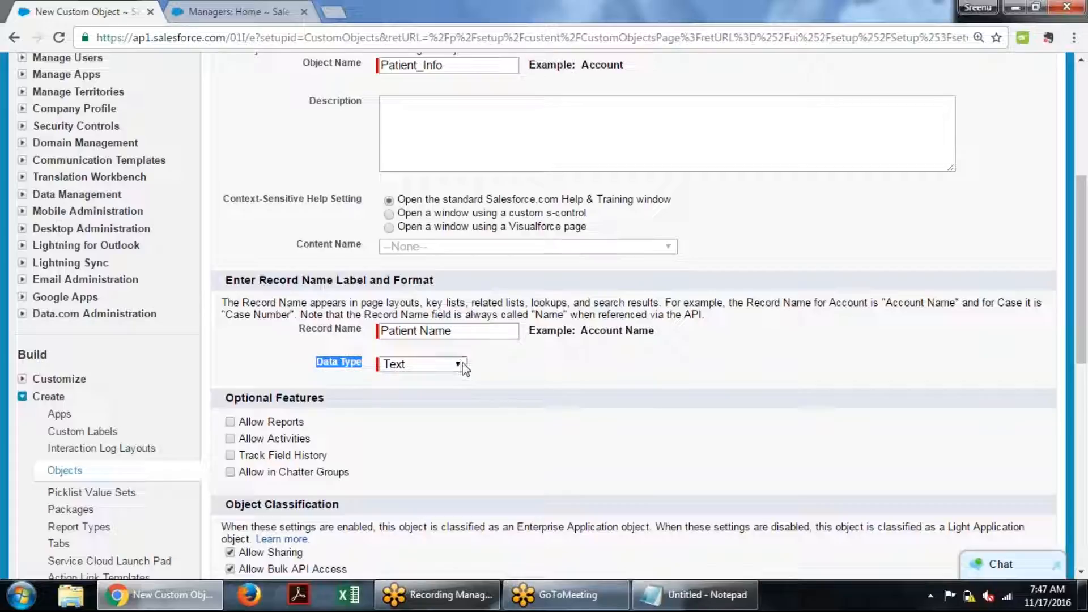
click(549, 367)
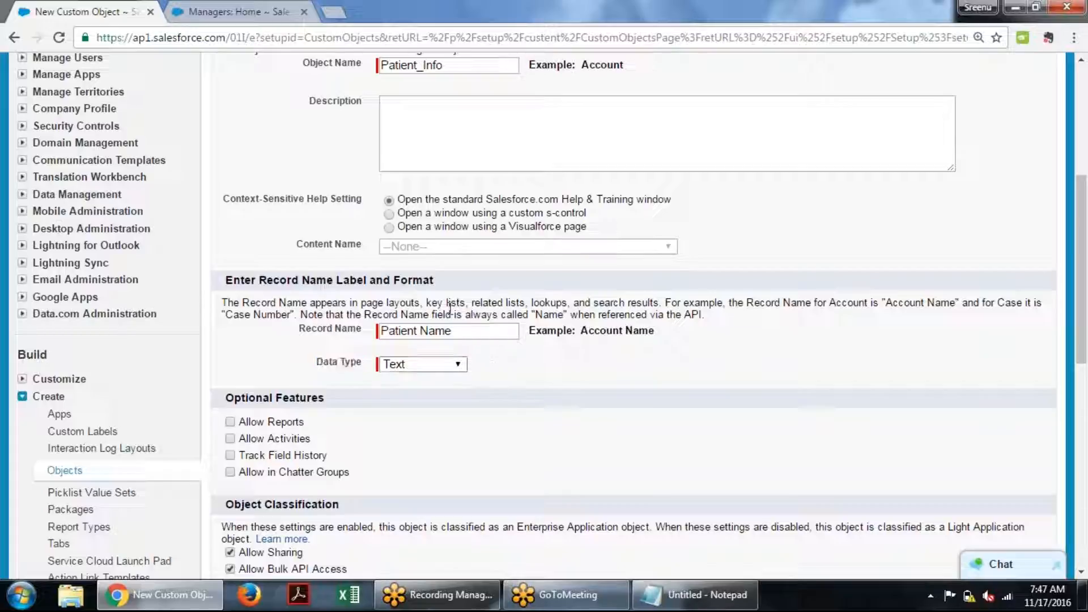
click(465, 373)
click(435, 403)
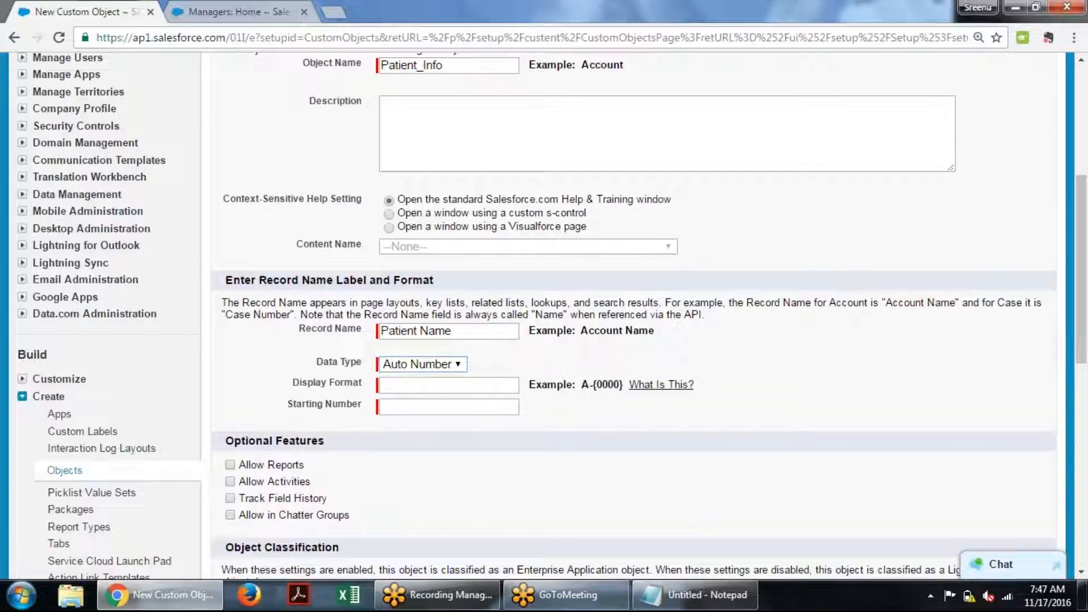
double_click(423, 331)
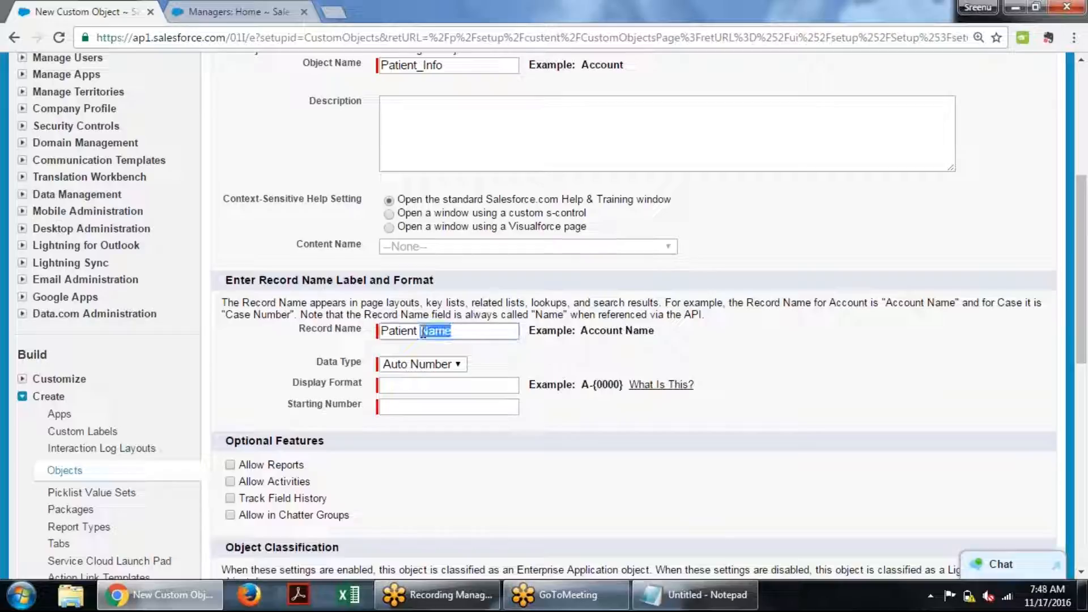
text(Number)
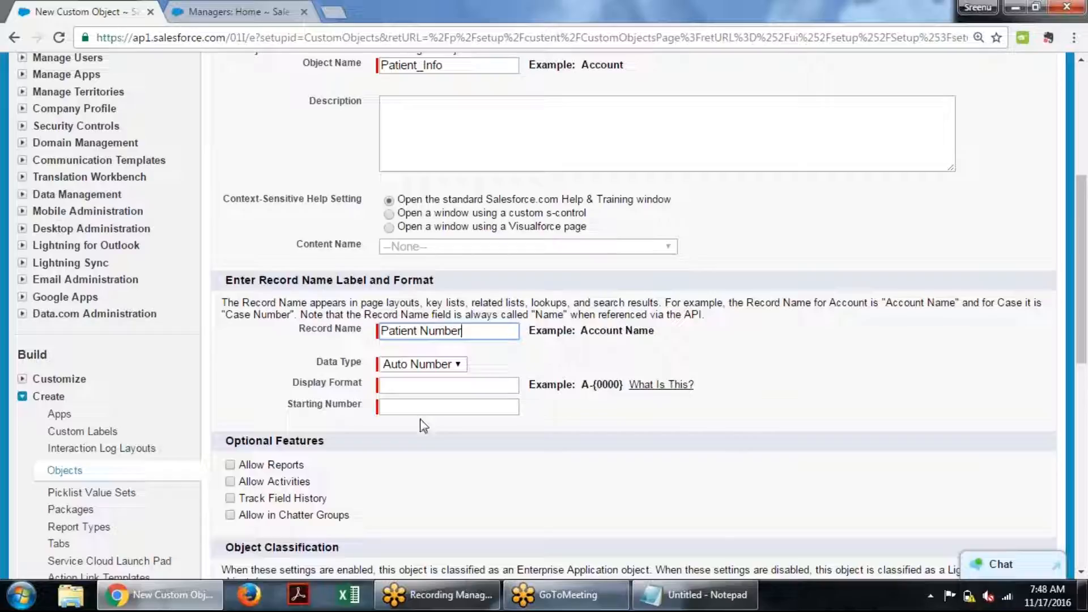
Set the auto number's display format to P-{0000} and its starting number to 0001.
click(403, 384)
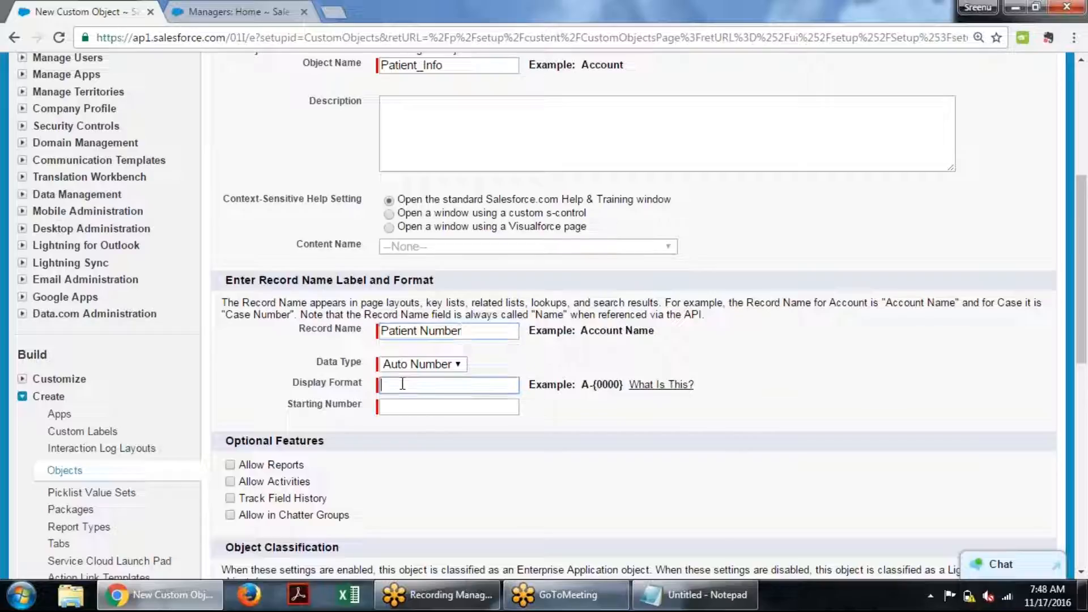
text(P-)
text({})
text(0001)
key(BackSpace)
text(0)
click(411, 407)
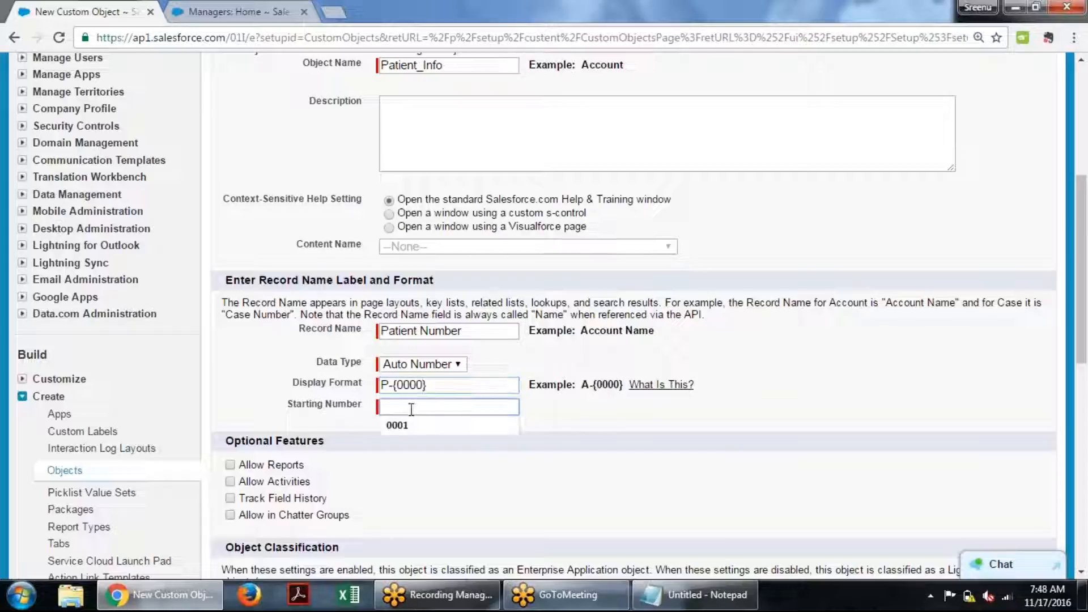
text(0001)
click(349, 416)
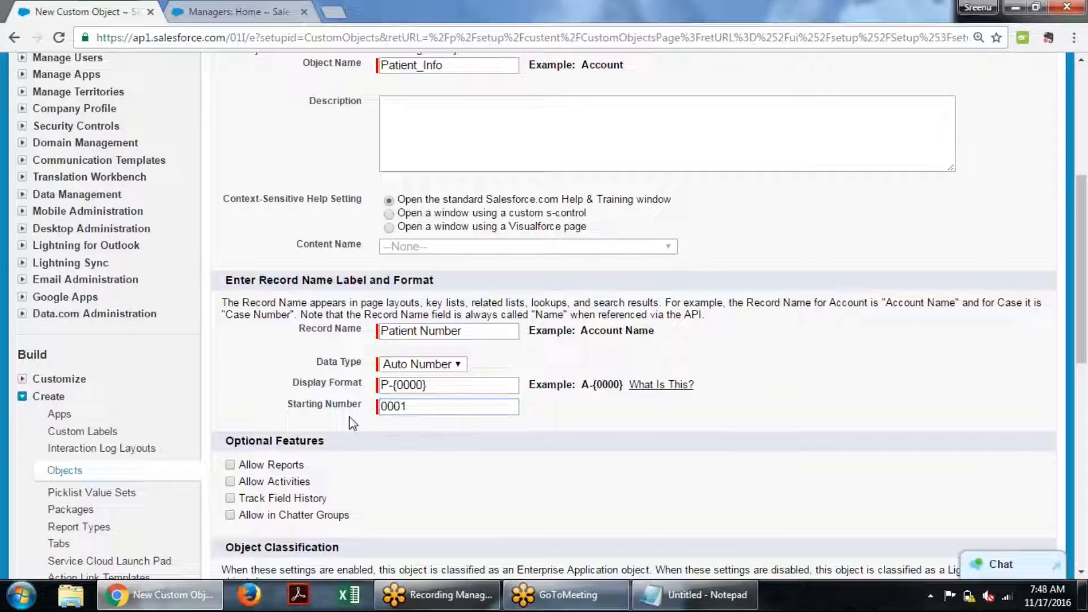
Review the record name and display format settings, then the form's optional features section.
drag(299, 339, 363, 337)
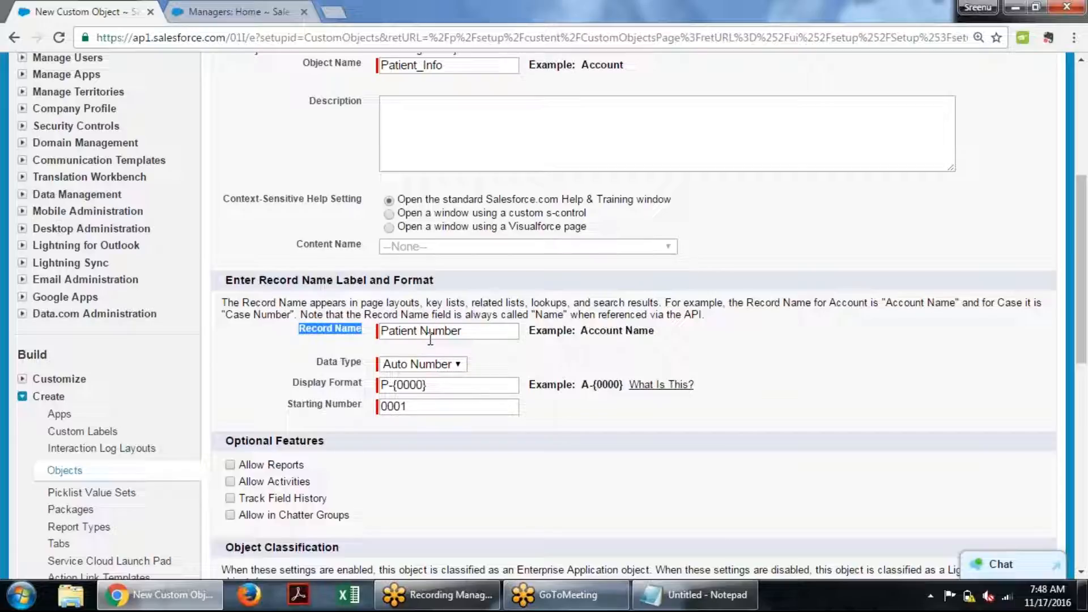
click(318, 374)
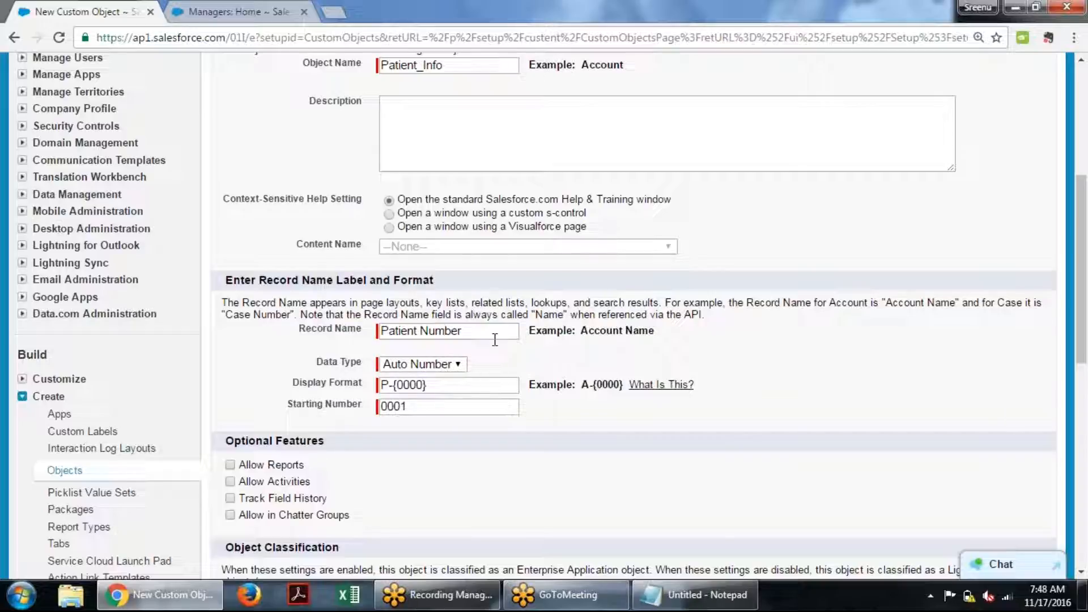
drag(299, 383, 363, 383)
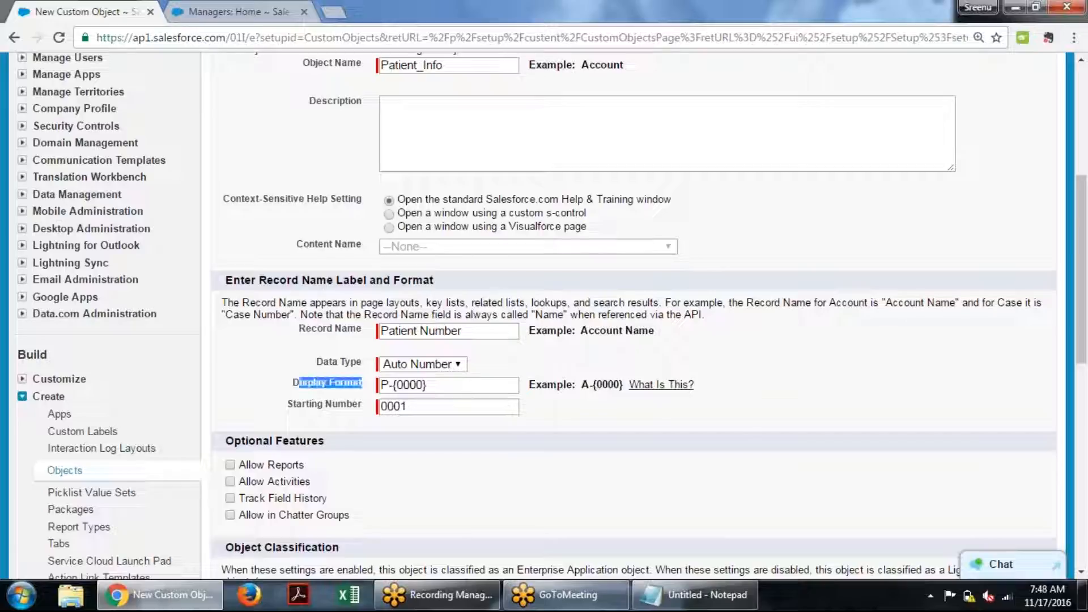
click(398, 386)
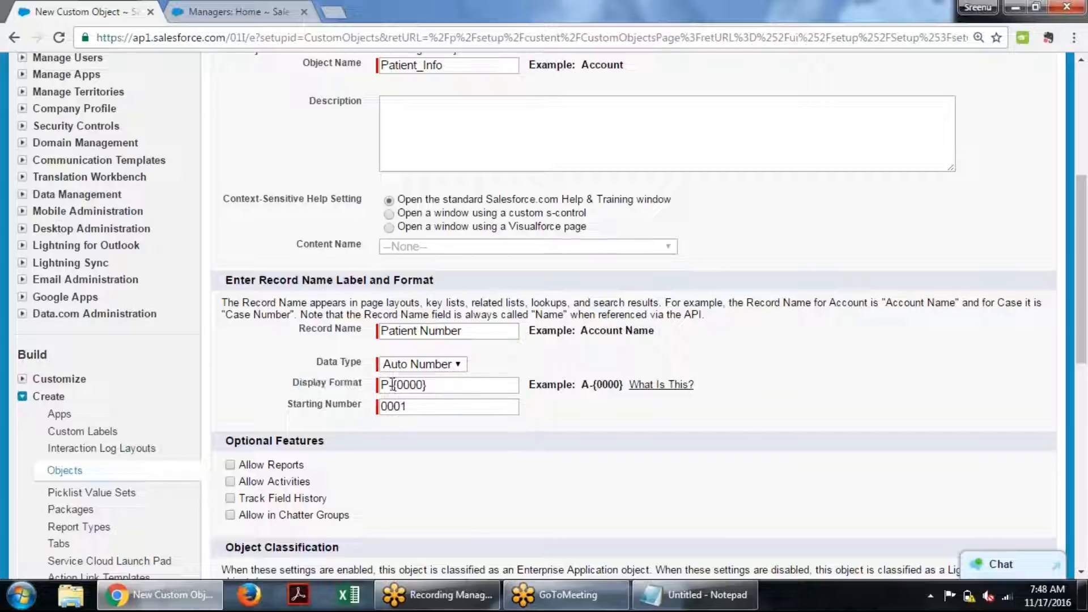
text(-)
drag(1087, 304, 1087, 371)
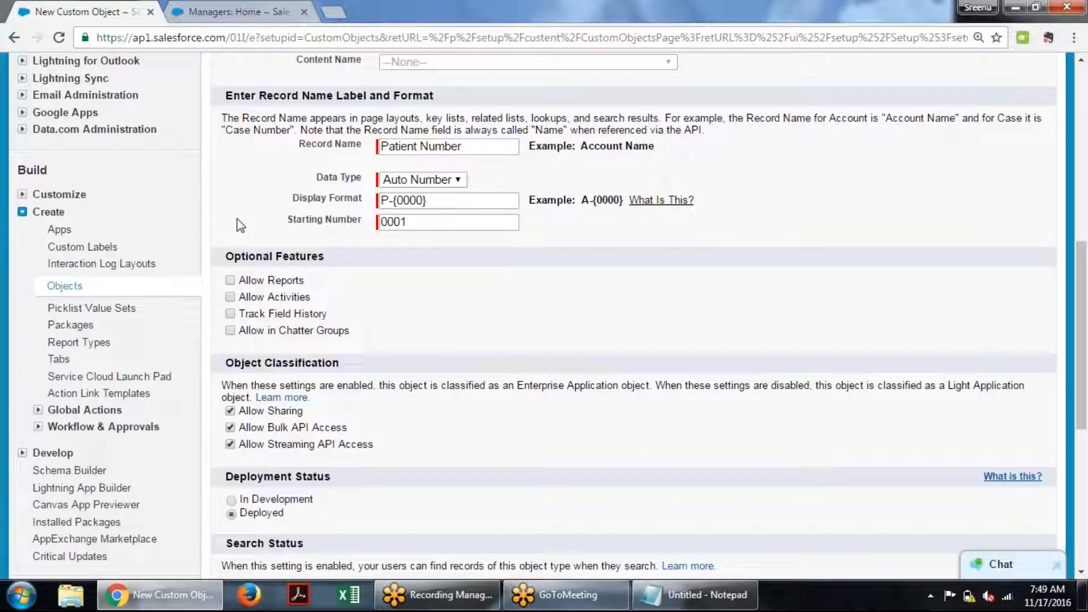
Switch to the Notepad notes and move the Patient Info line below the object creation note as the heading "Patient Info:-".
click(695, 595)
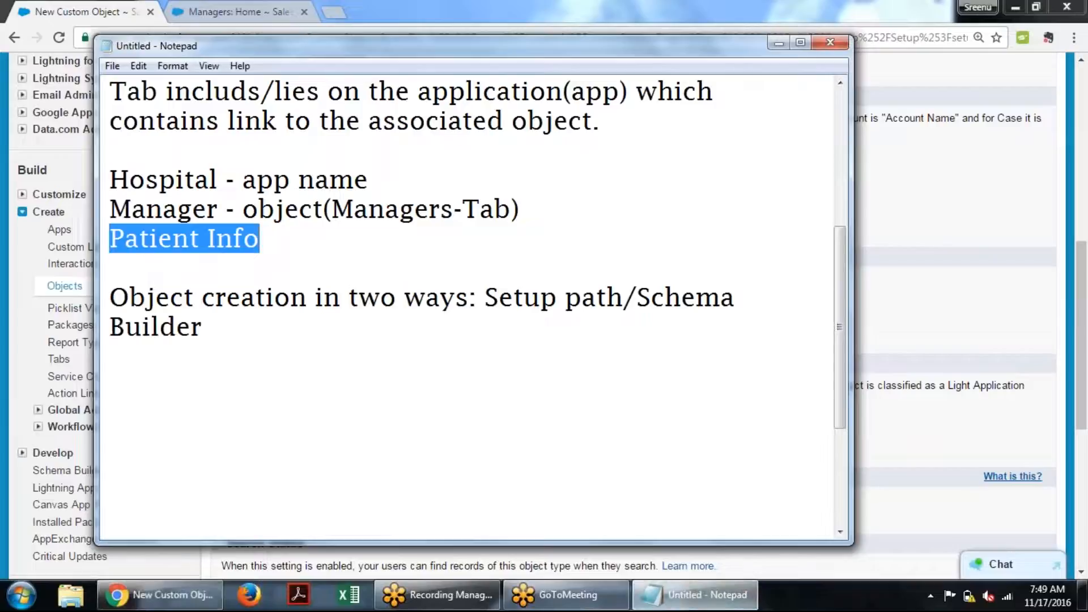
click(248, 337)
key(Return)
key(Return)
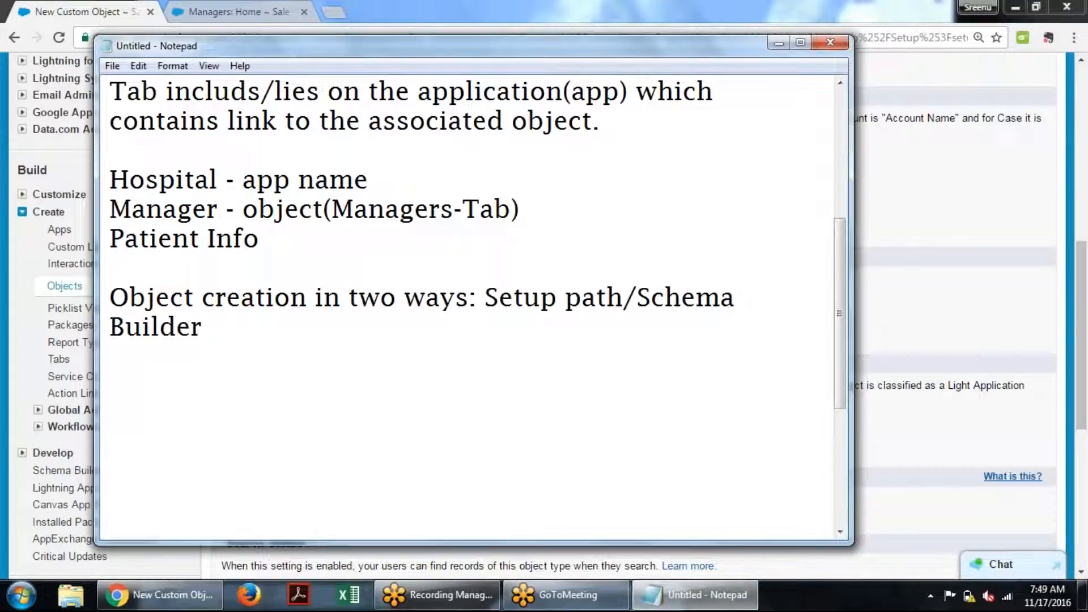
drag(260, 238, 108, 238)
key(BackSpace)
click(137, 369)
key(Return)
text(Patient Info)
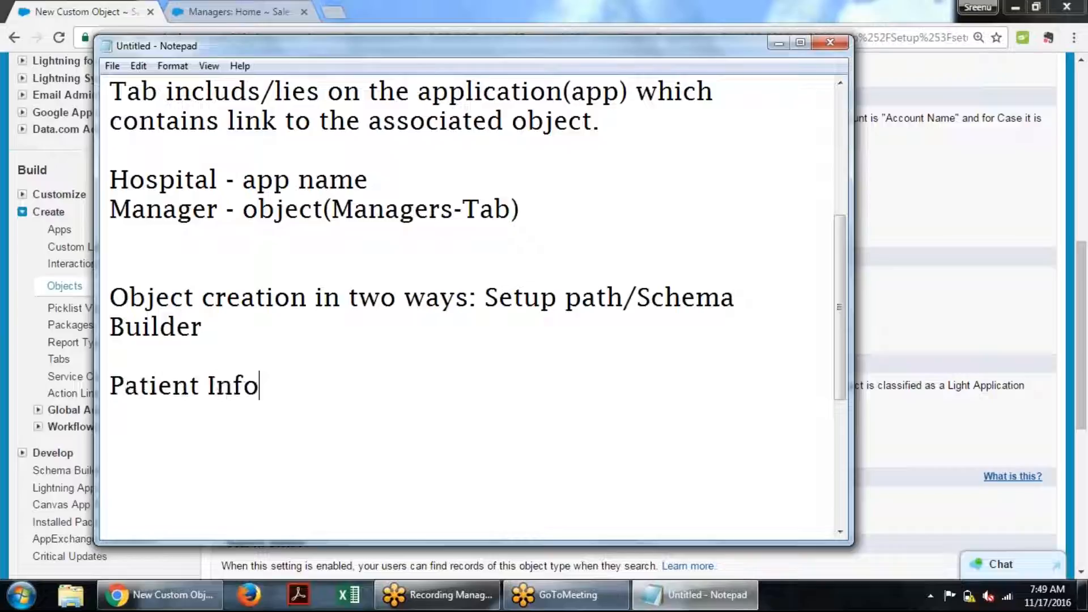
text(:-)
key(Return)
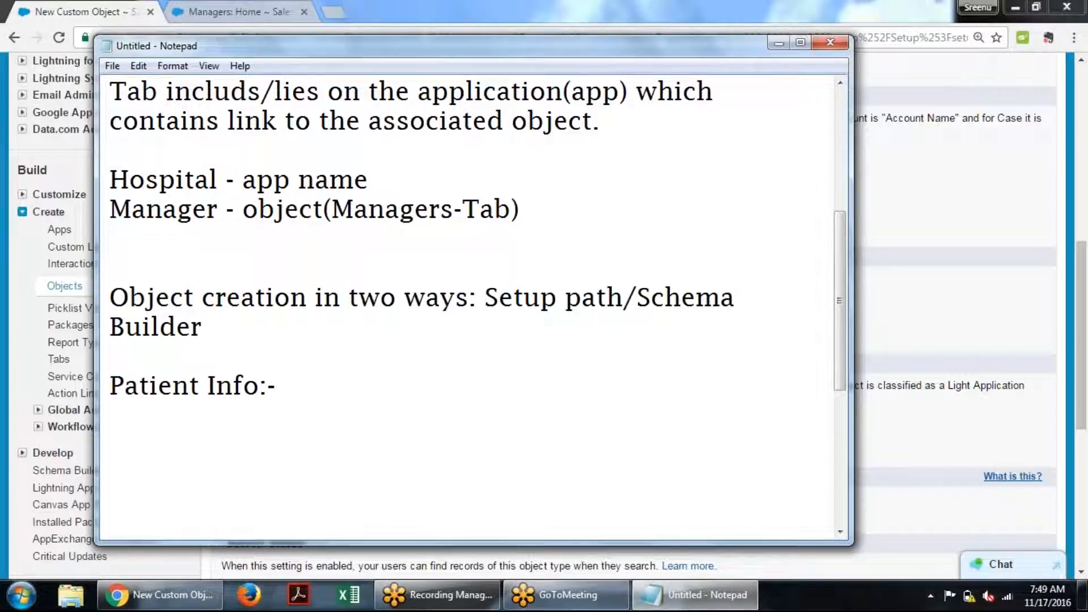
List "1.Patient Number" and "2.Owner" on separate lines under the Patient Info heading.
text(Patiend)
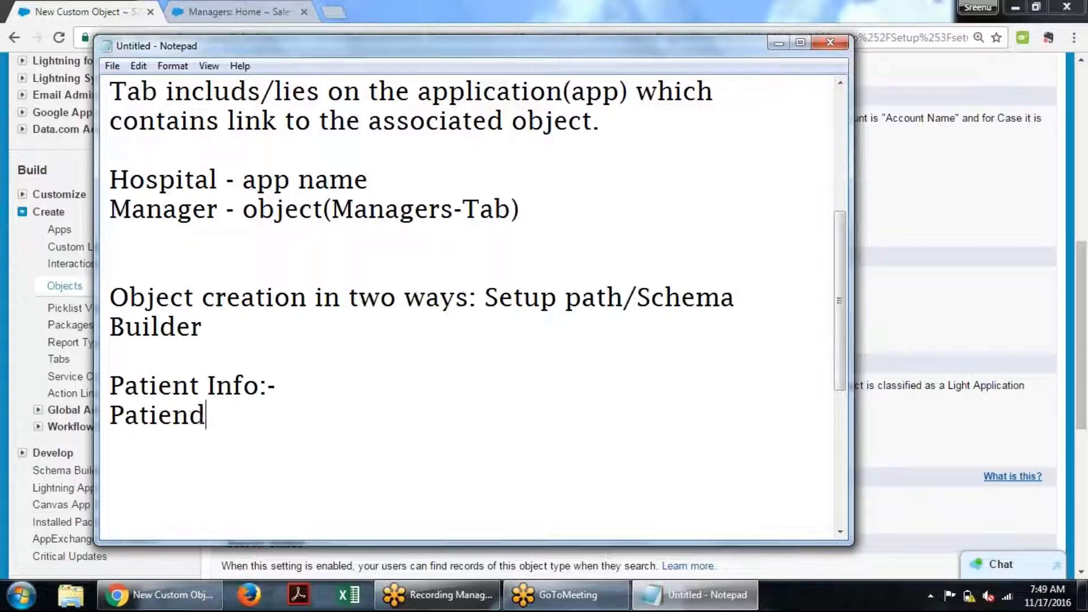
key(BackSpace)
text(t Number)
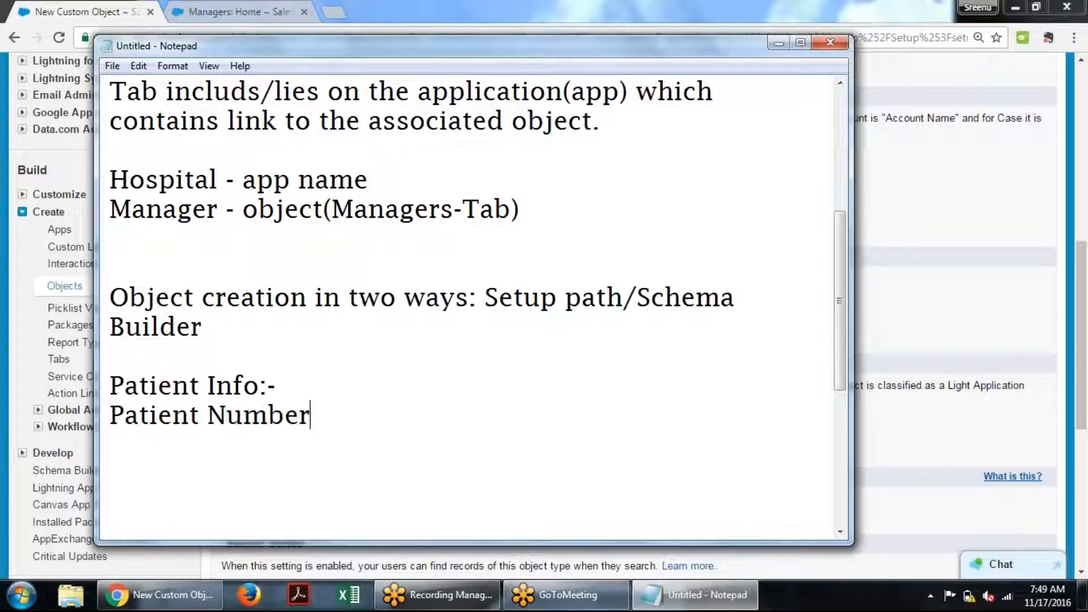
key(Home)
text(1.)
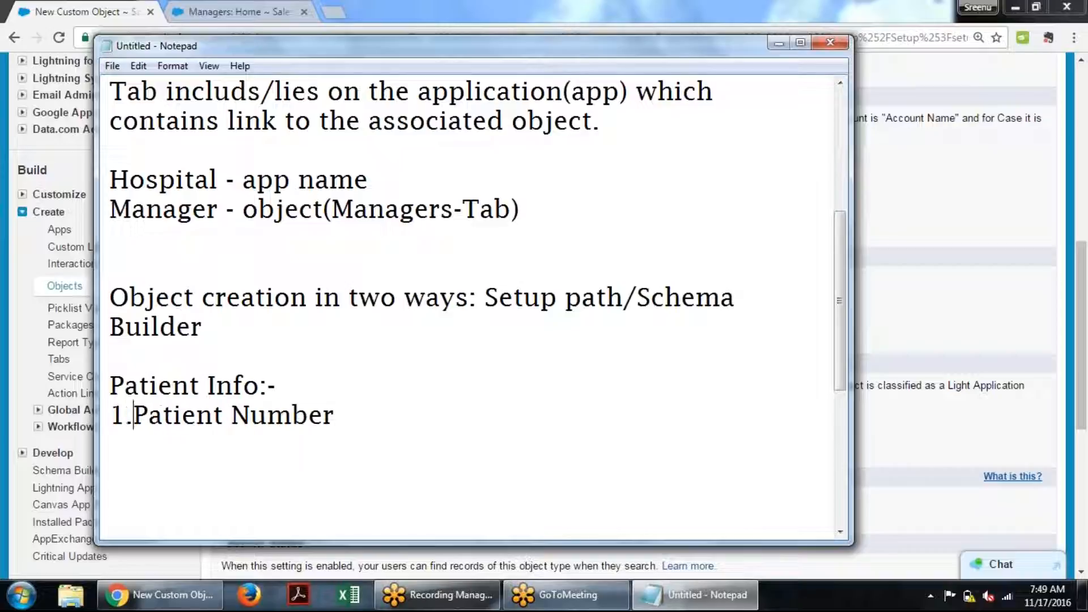
key(End)
key(Return)
text(2.Owner)
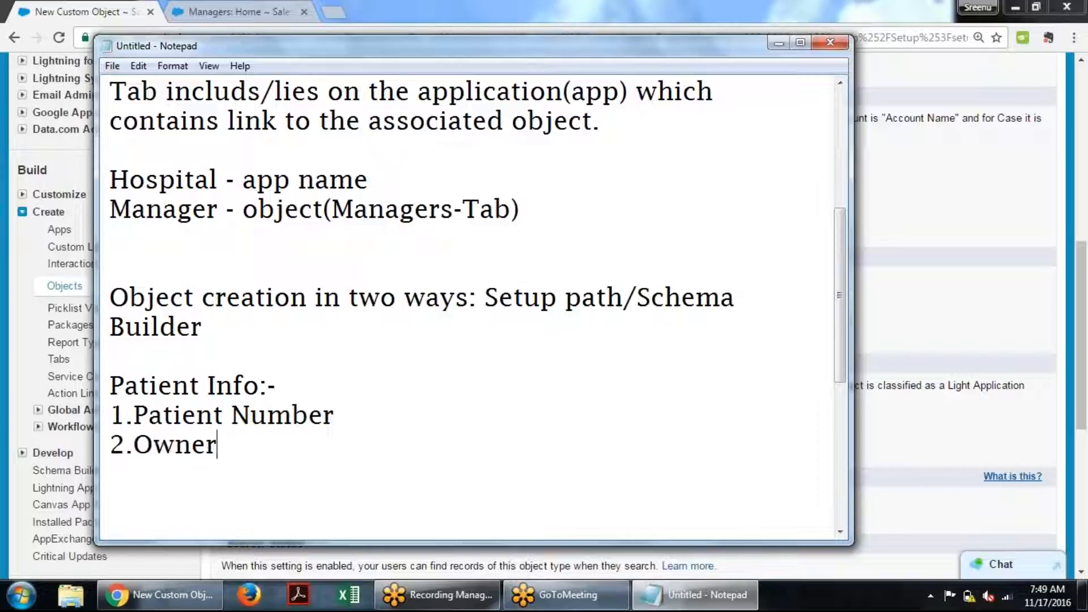
Add "3.Created by & DateTime" as the third item of the Patient Info list.
key(Return)
text(3.Create)
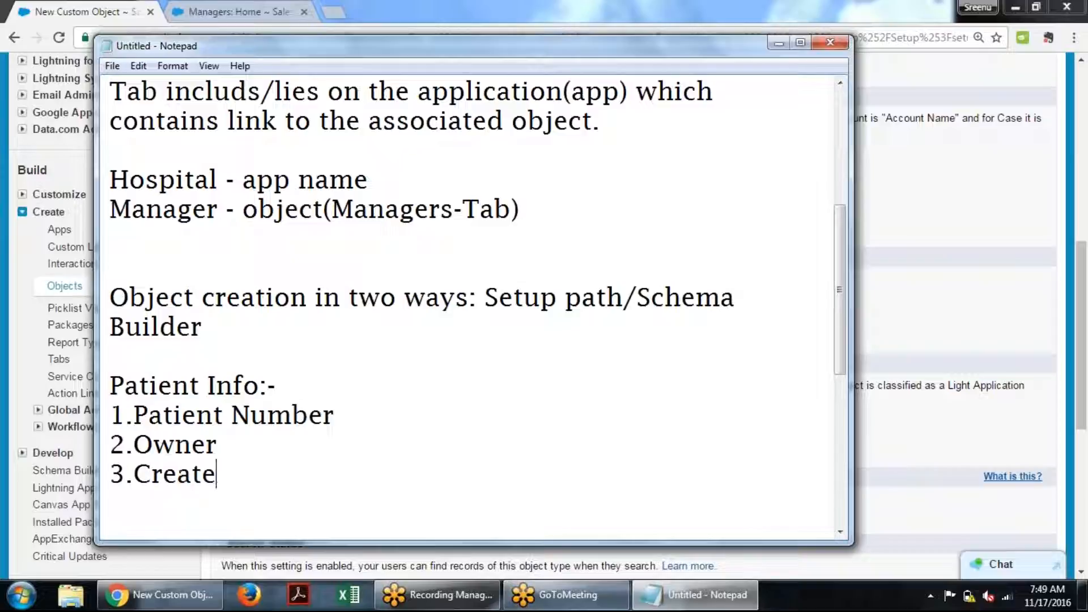
text(d by)
key(Return)
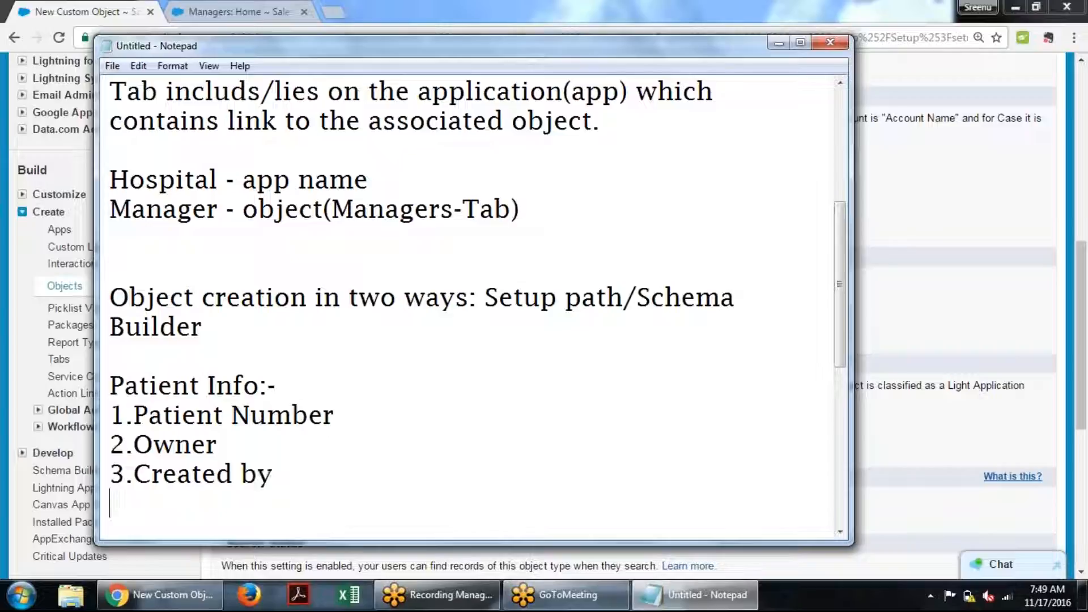
key(BackSpace)
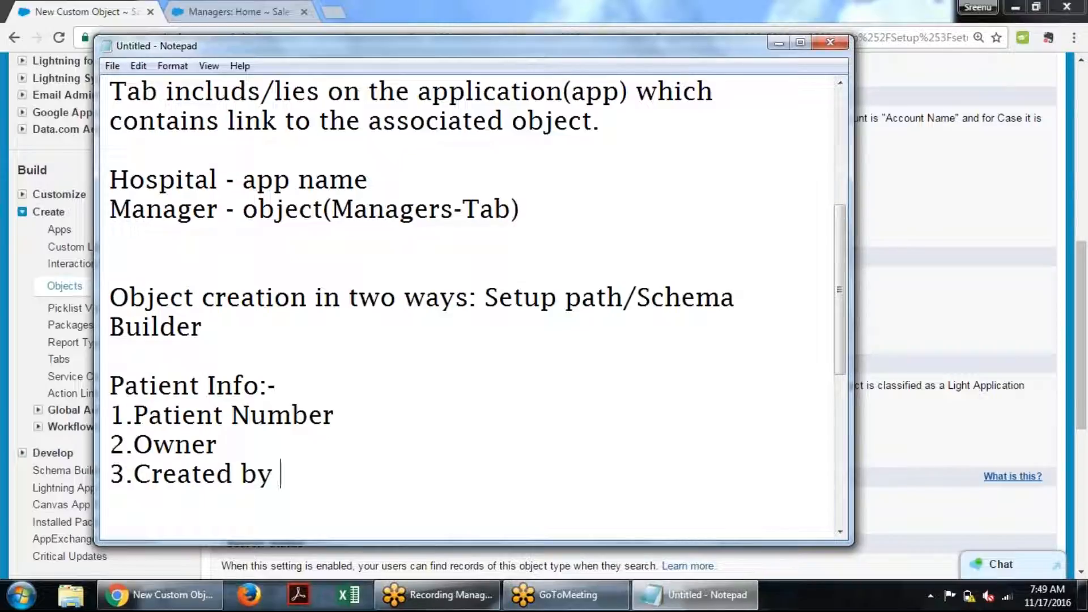
text(& Date)
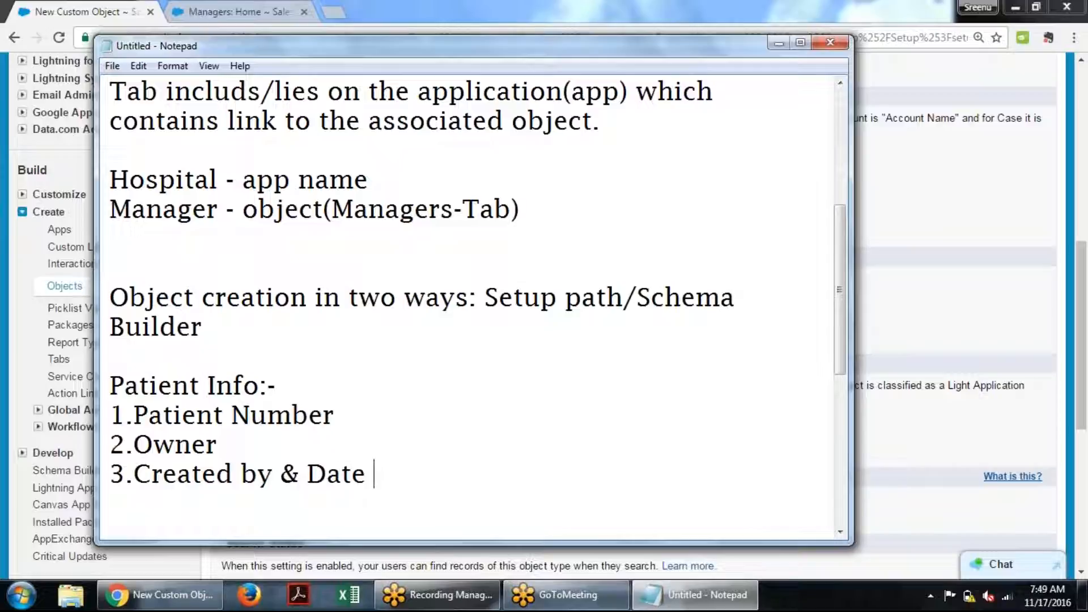
key(BackSpace)
text(Time)
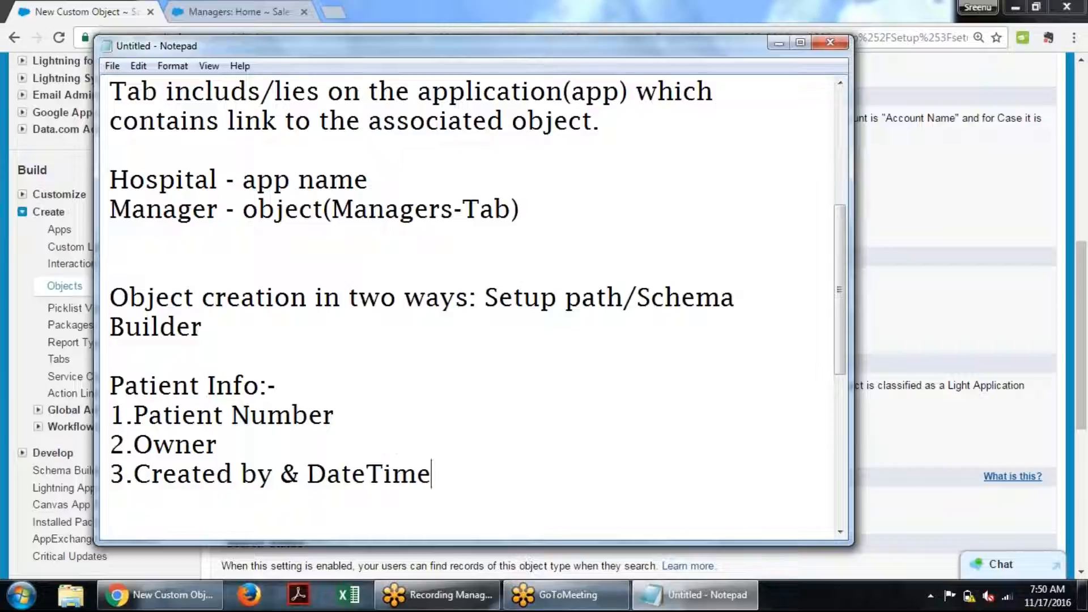
Add "4.Last Modified by" as the fourth item of the Patient Info list, followed by blank lines.
key(Return)
text(4.Last Mof)
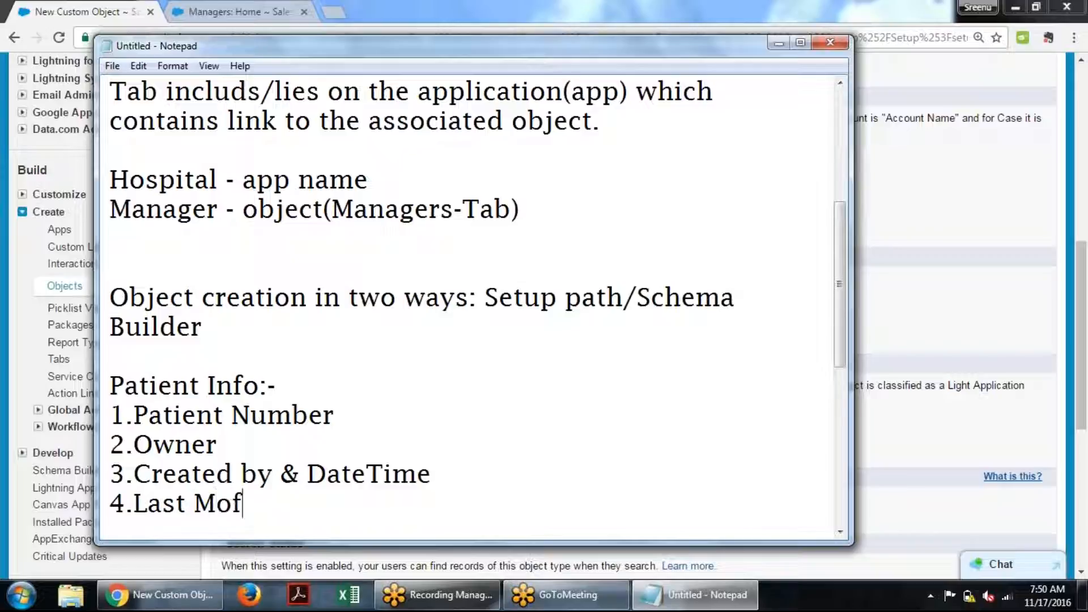
key(BackSpace)
text(dified by)
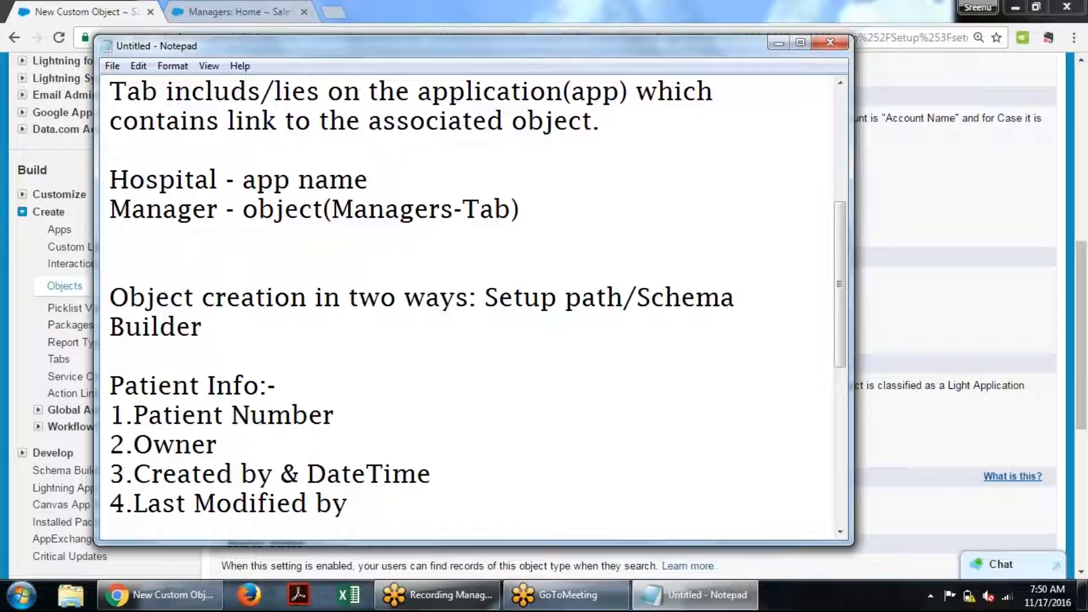
key(Return)
key(Return)
key(Return)
key(Return)
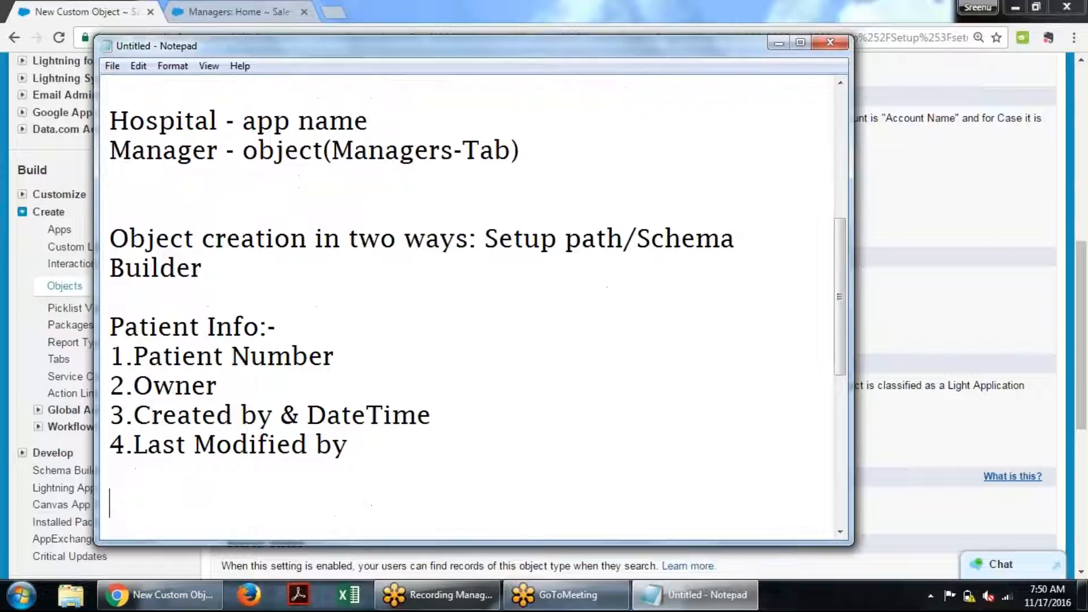
Append "(System generated)" to the "1.Patient Number" line in the Patient Info notes.
click(354, 292)
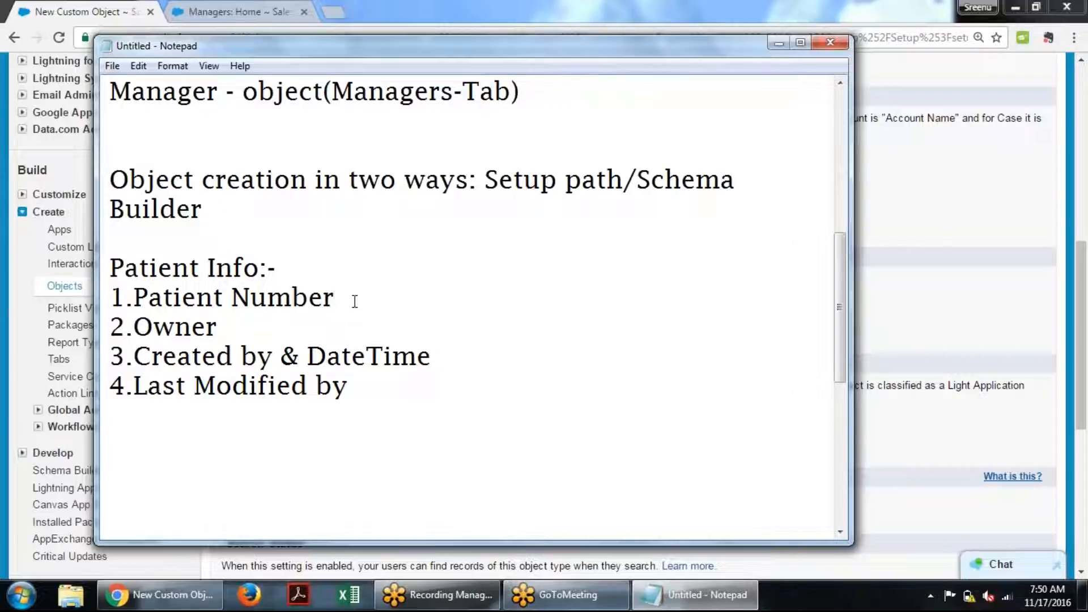
text(())
key(Left)
text(System generated)
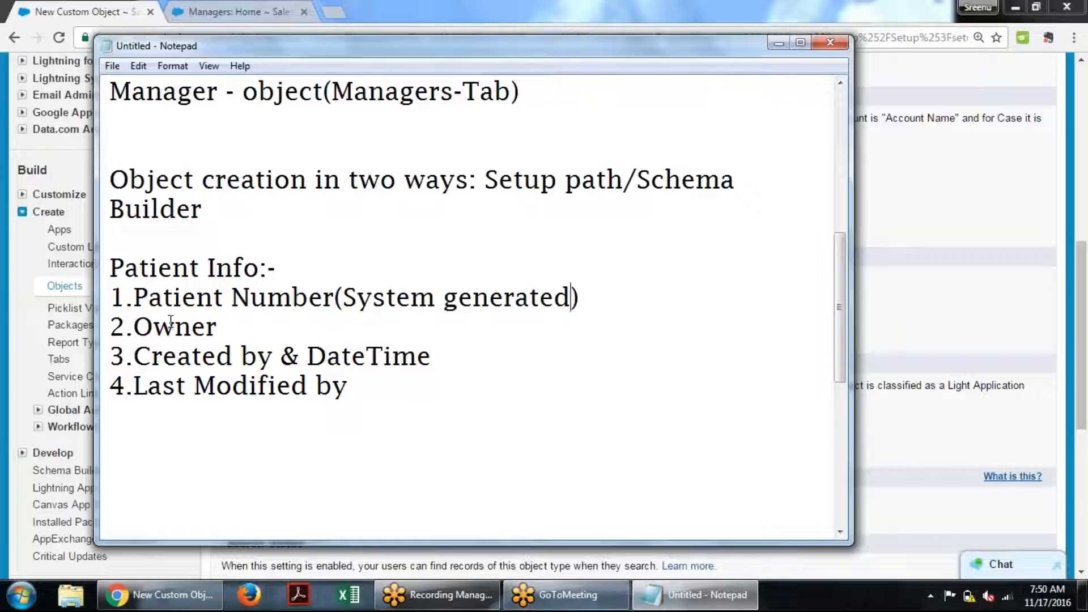
drag(162, 356, 334, 297)
click(355, 401)
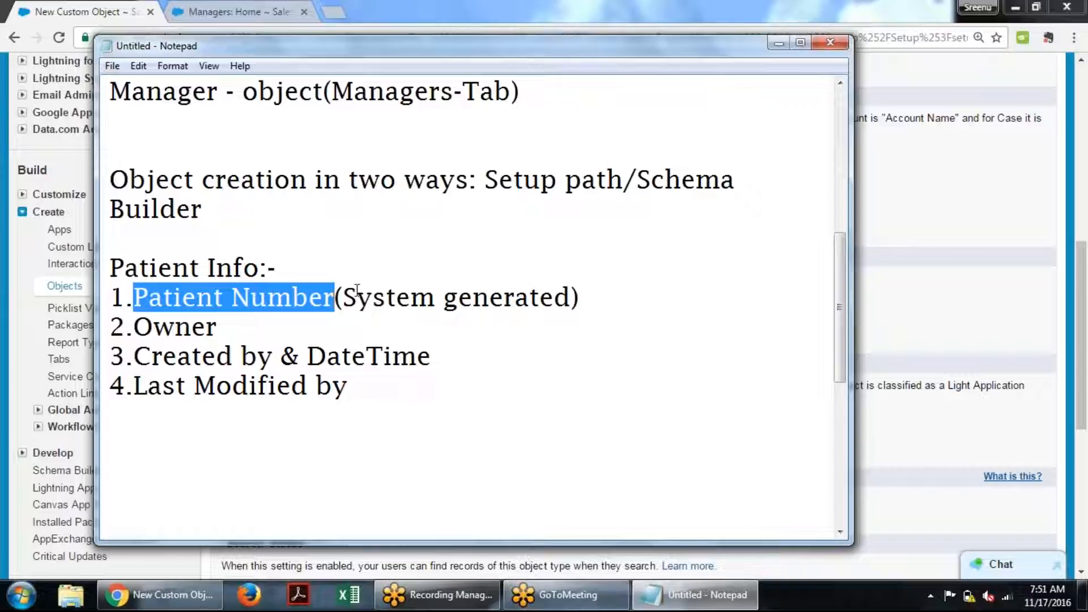
drag(344, 297, 600, 316)
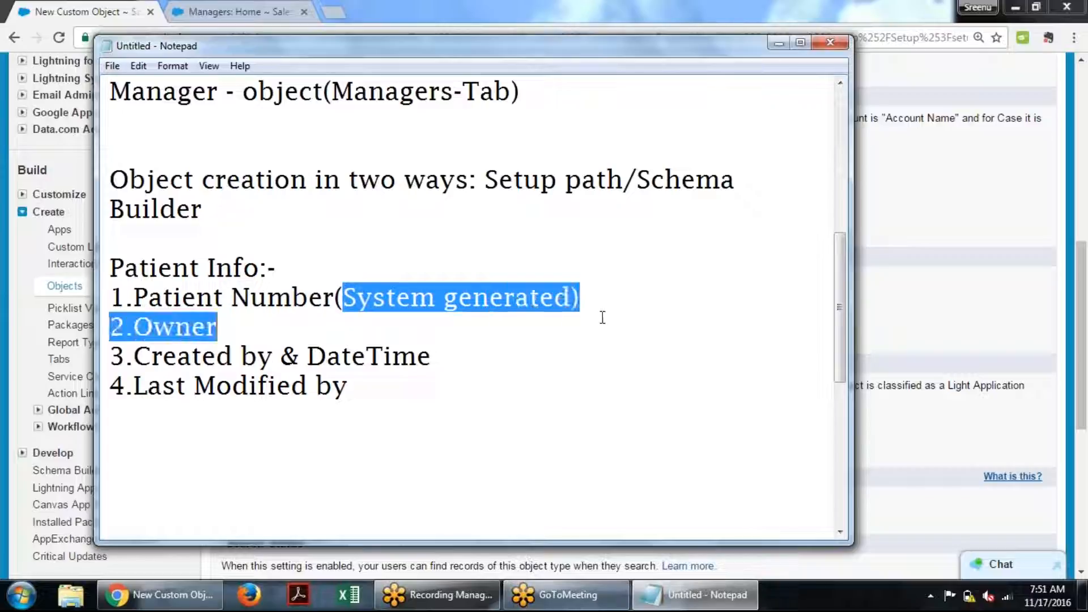
click(592, 291)
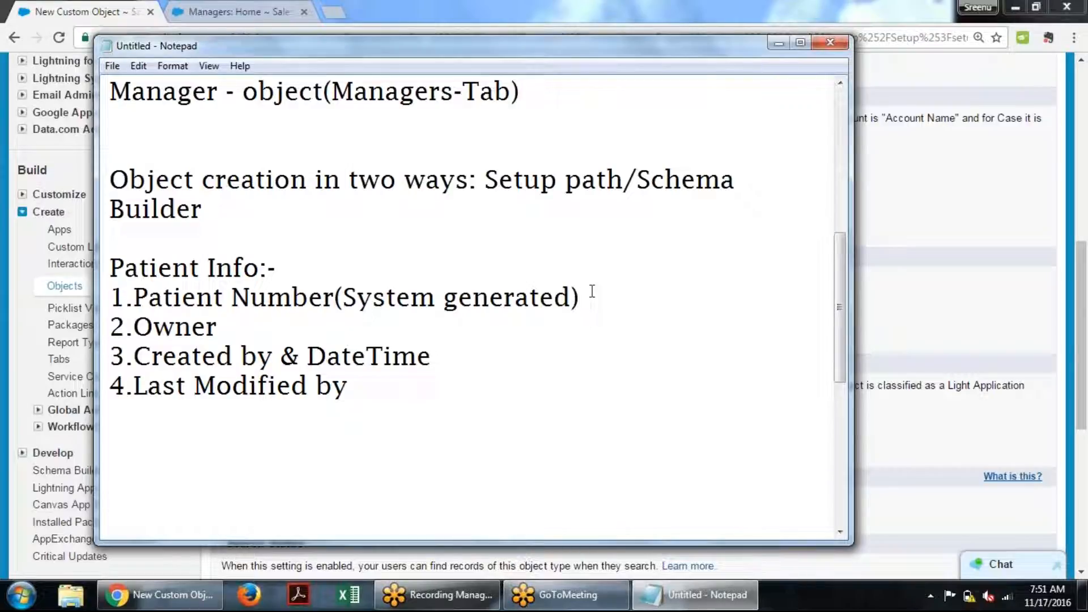
Add a "Custom Fields" line below "4.Last Modified by", with "5.Patient Name" on the line beneath it.
click(373, 391)
key(Return)
text(Custom Fields)
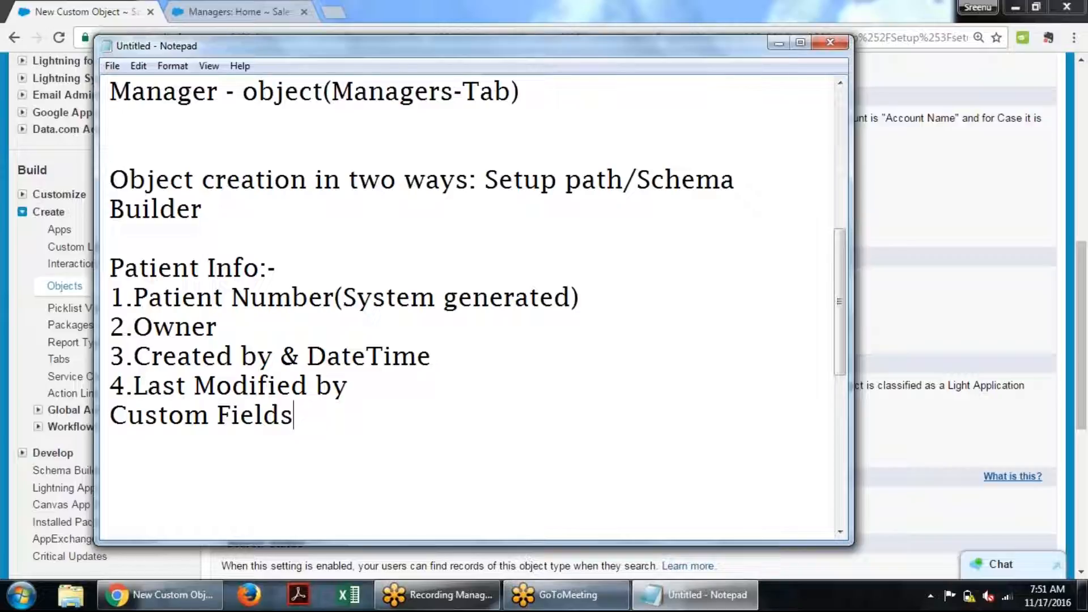
key(Return)
text(PA)
key(BackSpace)
text(atient)
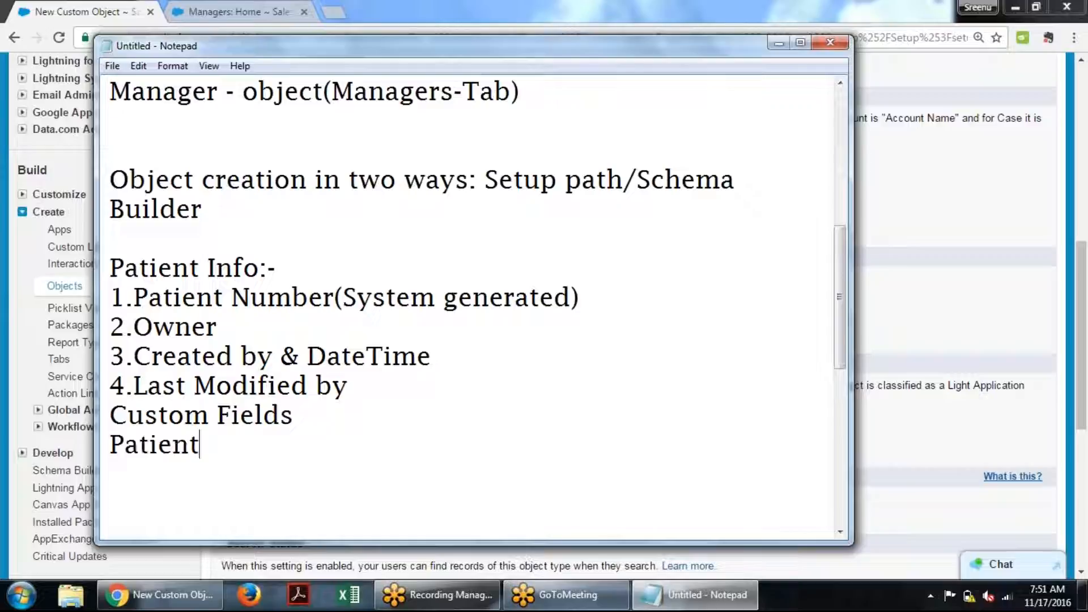
text( Name)
key(Return)
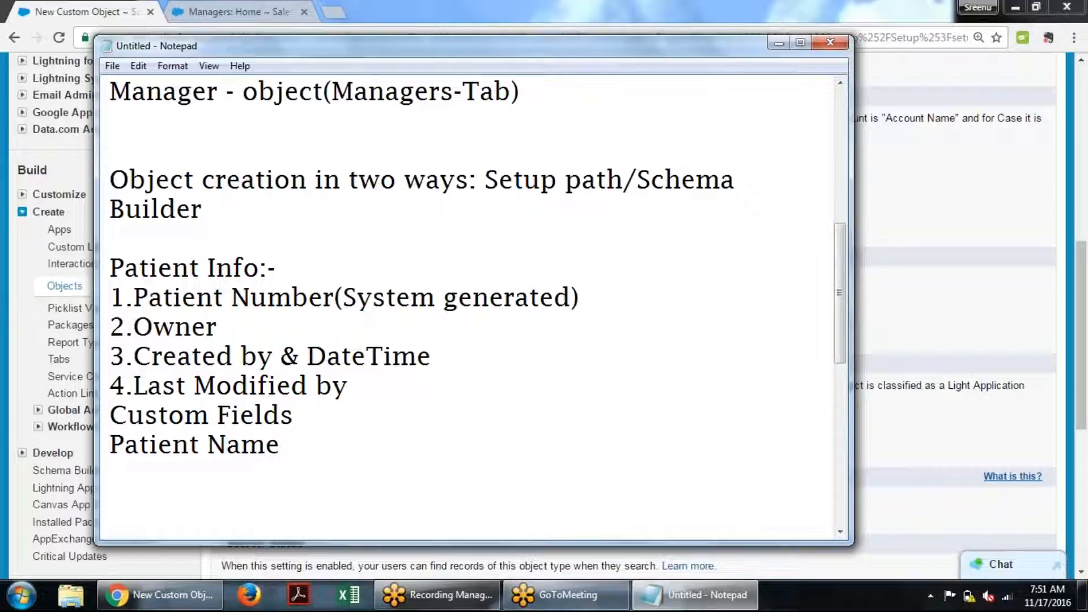
key(Up)
text(5.)
key(Down)
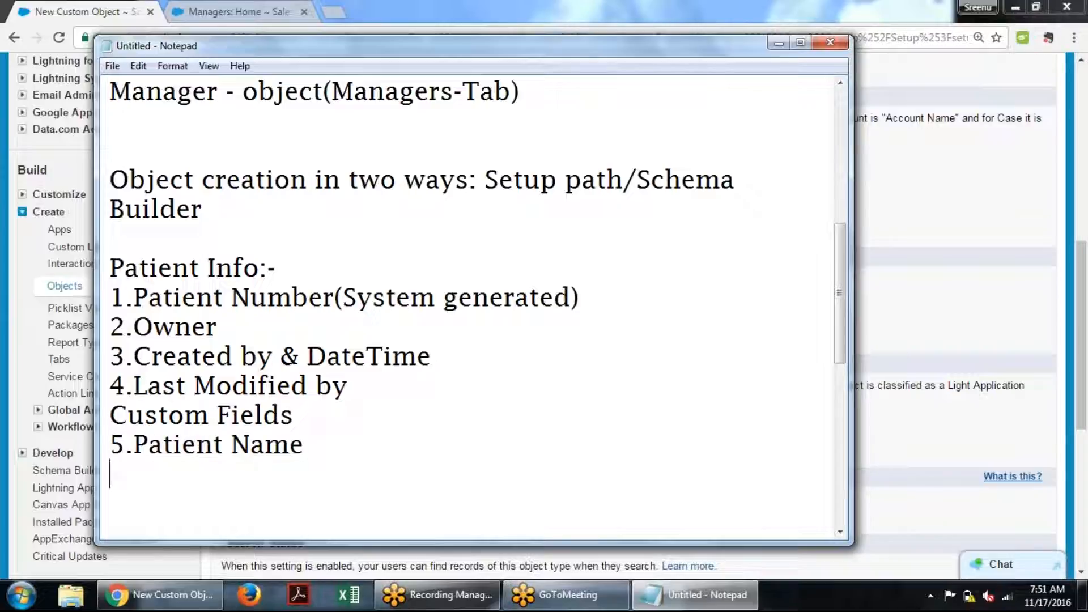
Add empty items "6." and "7." below Patient Name and indent the "Custom Fields" line as a centred subheading.
text(6.)
key(Return)
text(7.)
key(Return)
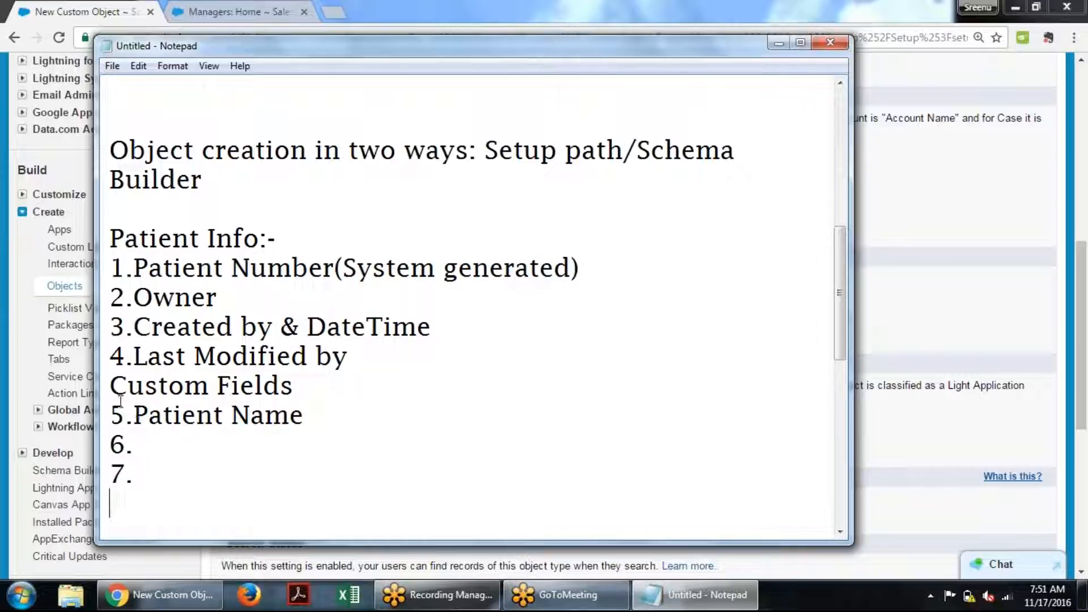
click(111, 385)
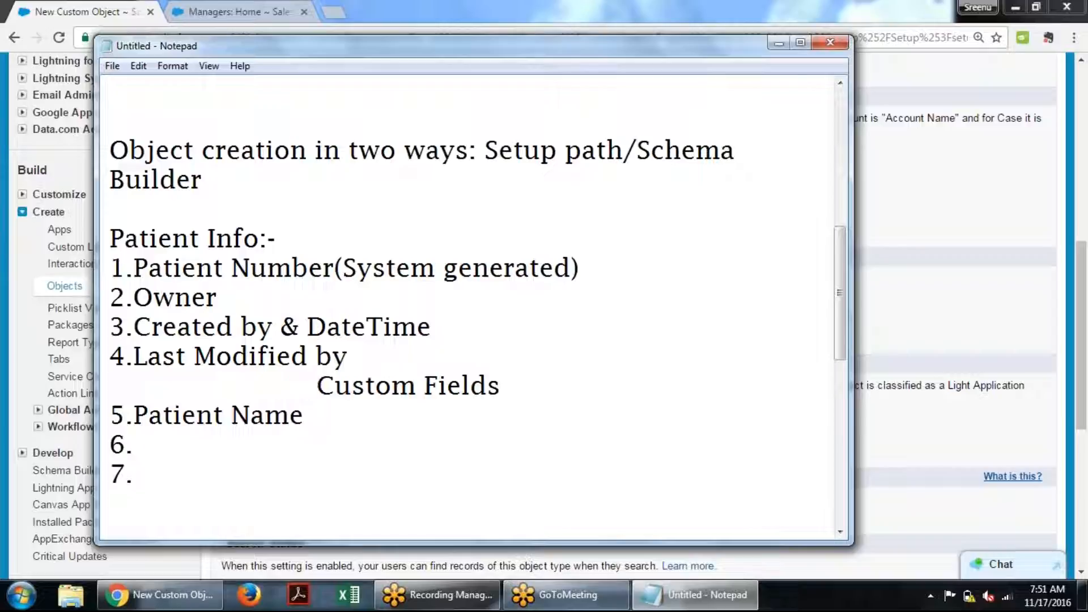
Insert an indented "Standard Fields" subheading between "Patient Info:-" and the first list item.
click(301, 237)
key(Return)
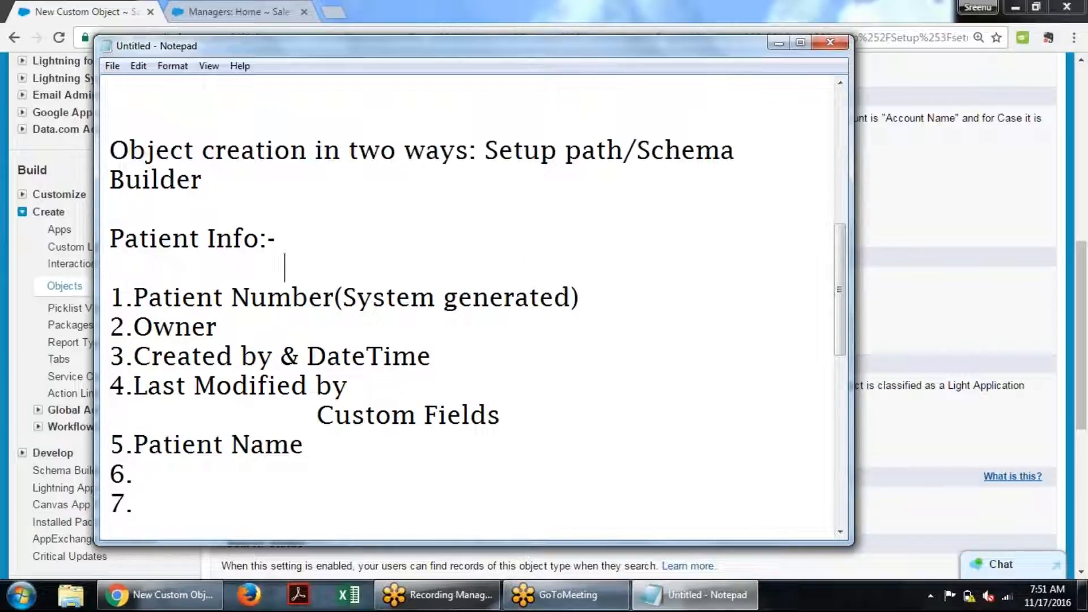
key(BackSpace)
text(Standa)
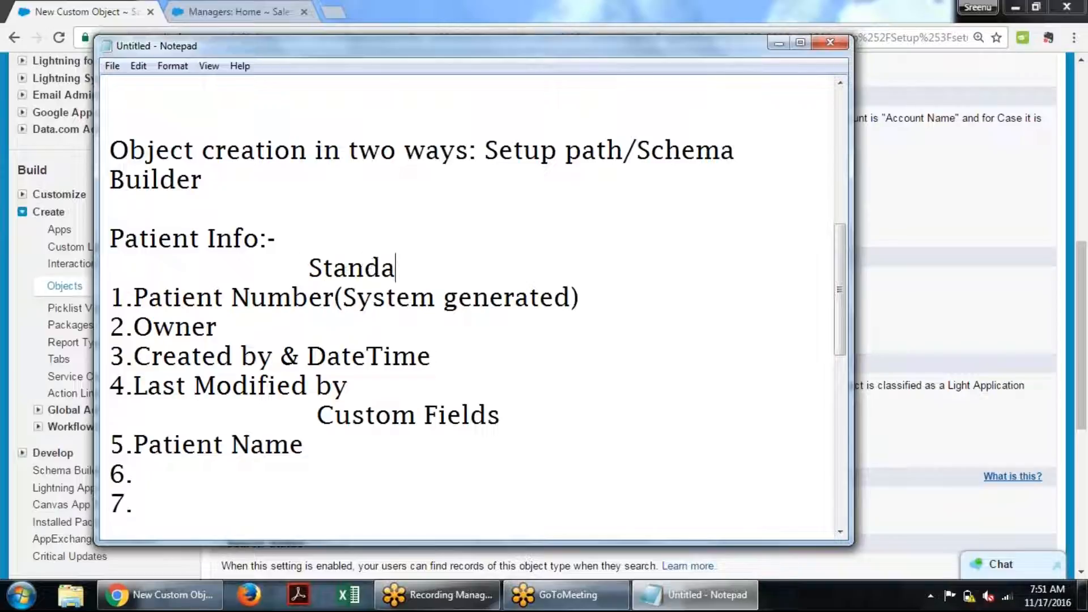
text(rd Fields)
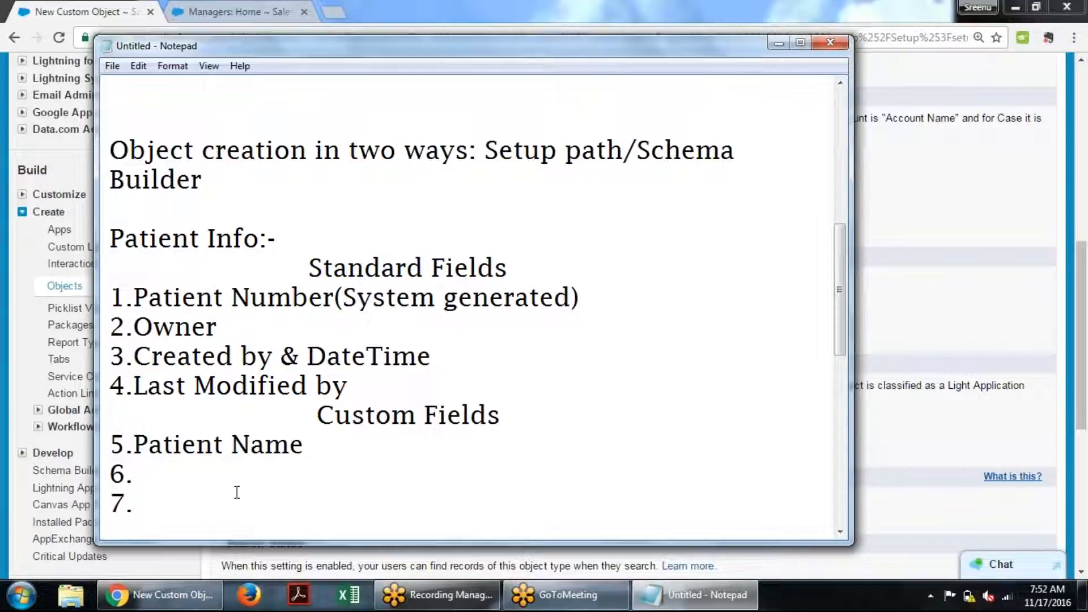
Switch to the Salesforce custom object form and enable Allow Reports, Allow Activities, Track Field History and Allow in Chatter Groups.
click(857, 297)
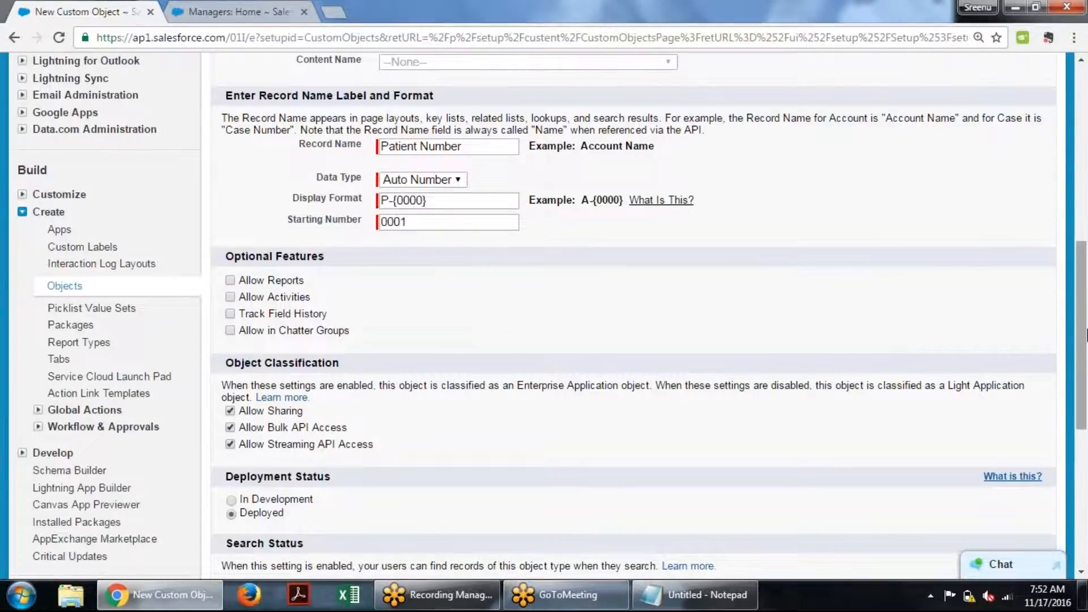
scroll(1086, 335, down, 3)
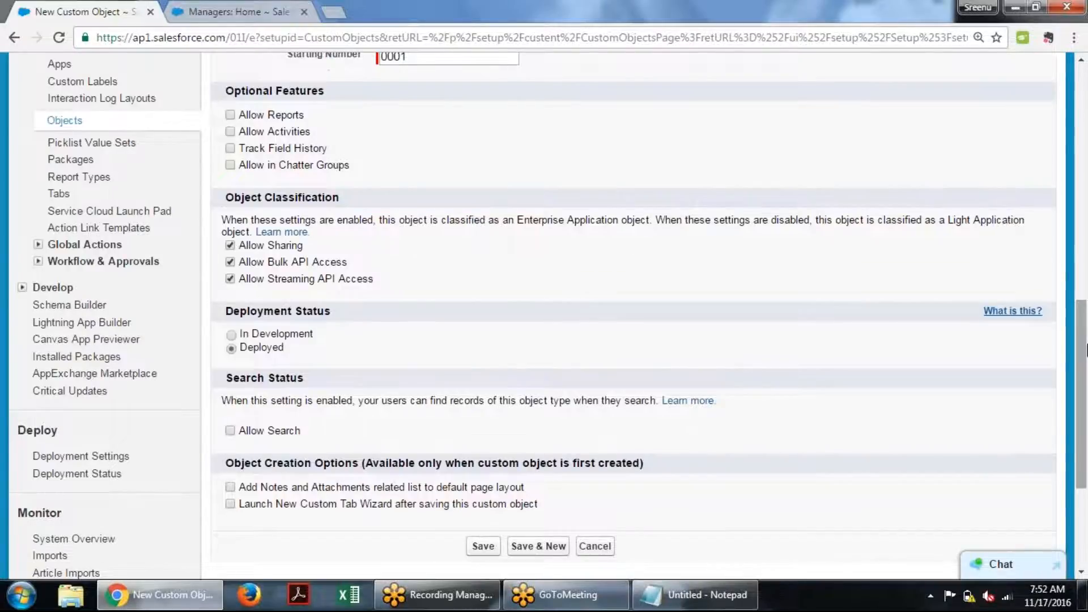
scroll(1085, 350, up, 2)
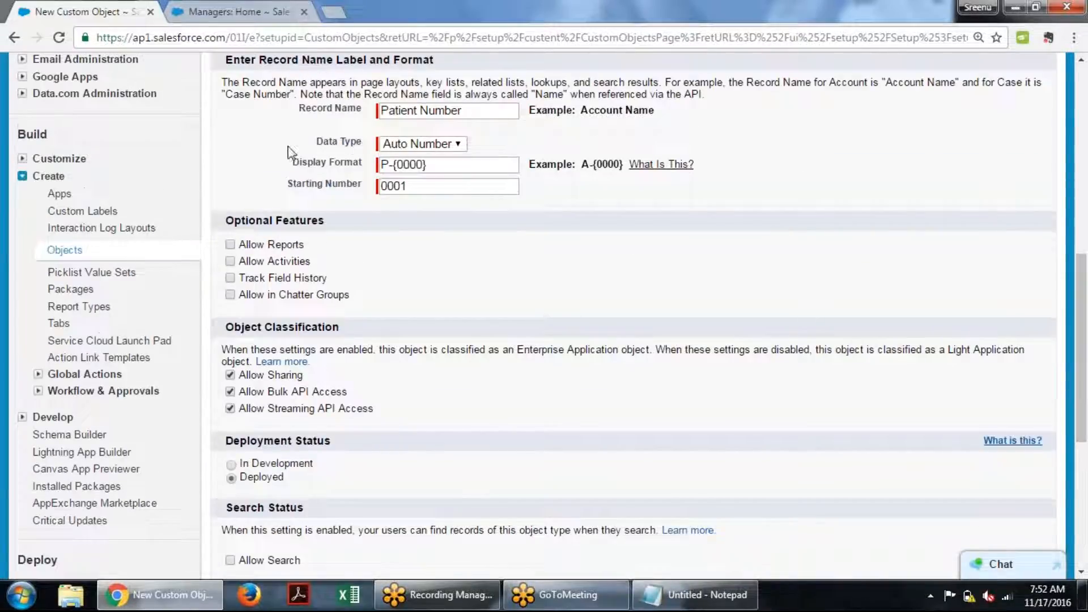
click(230, 245)
click(230, 261)
click(230, 278)
click(230, 295)
drag(279, 295, 349, 295)
click(363, 295)
drag(279, 295, 354, 295)
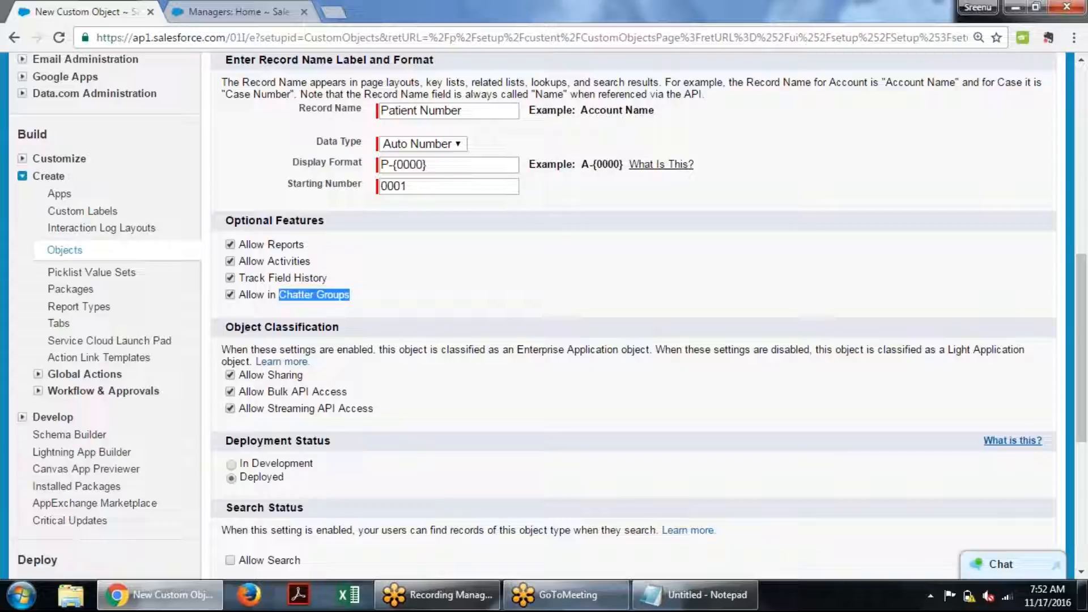
click(356, 297)
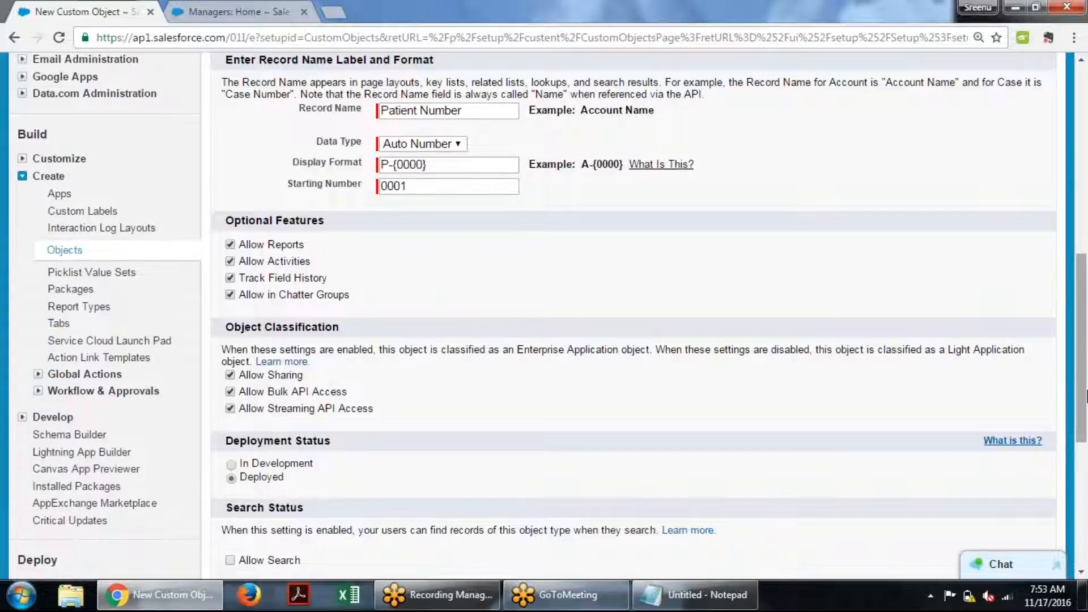
Enable Allow Search under Search Status for the object, and point out the global search box it relates to.
scroll(1085, 397, down, 4)
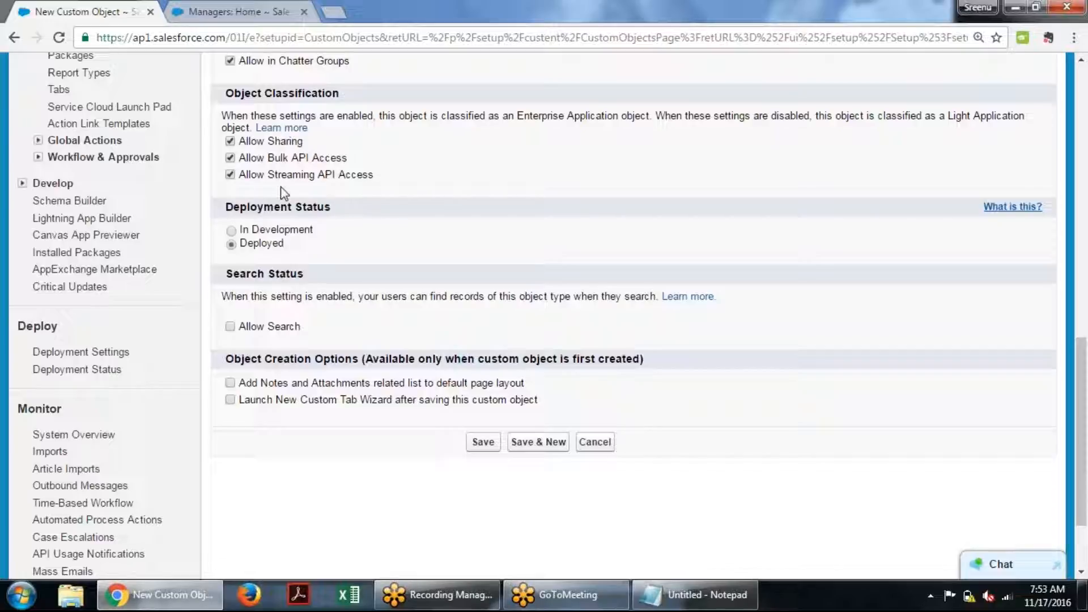
drag(228, 211, 345, 211)
click(344, 214)
click(230, 326)
drag(1086, 365, 1086, 56)
click(343, 79)
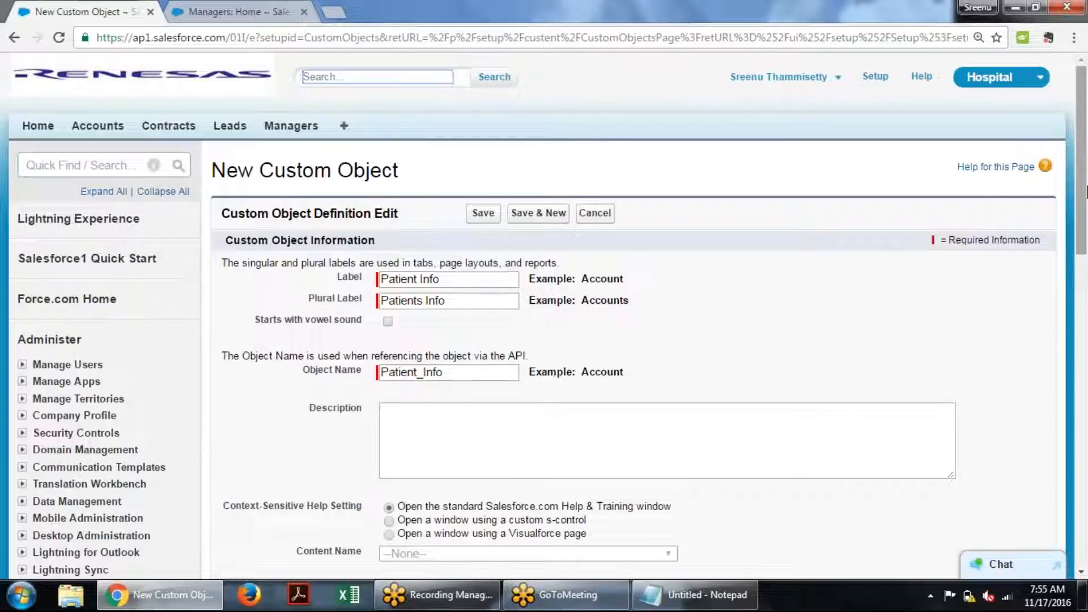
Enable the Notes and Attachments related list and the New Custom Tab Wizard launch, and save the Patient Info object.
drag(1086, 191, 1060, 454)
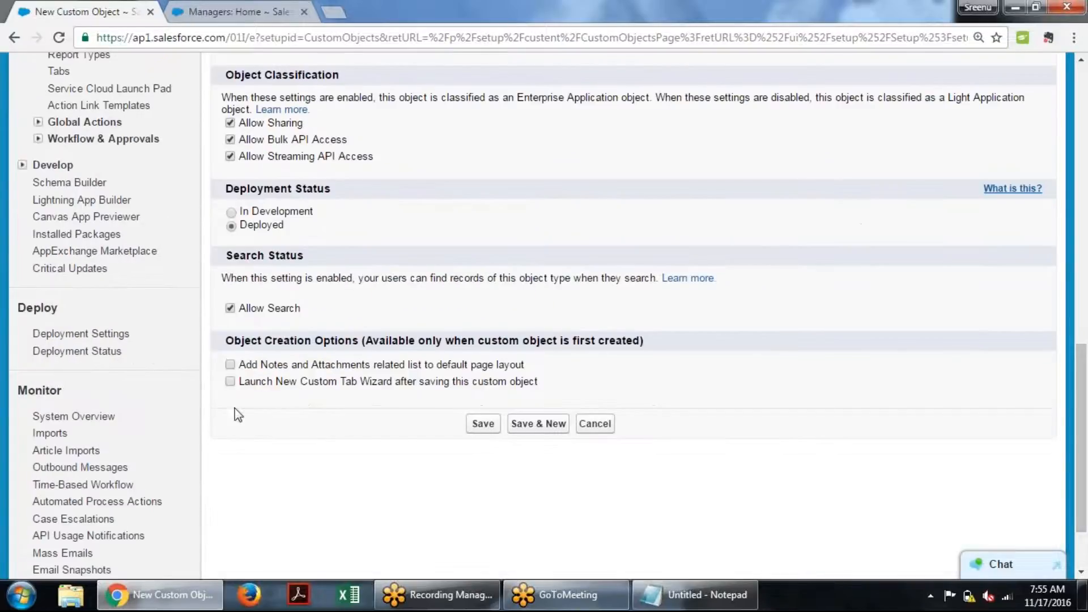
click(231, 365)
drag(300, 383, 392, 390)
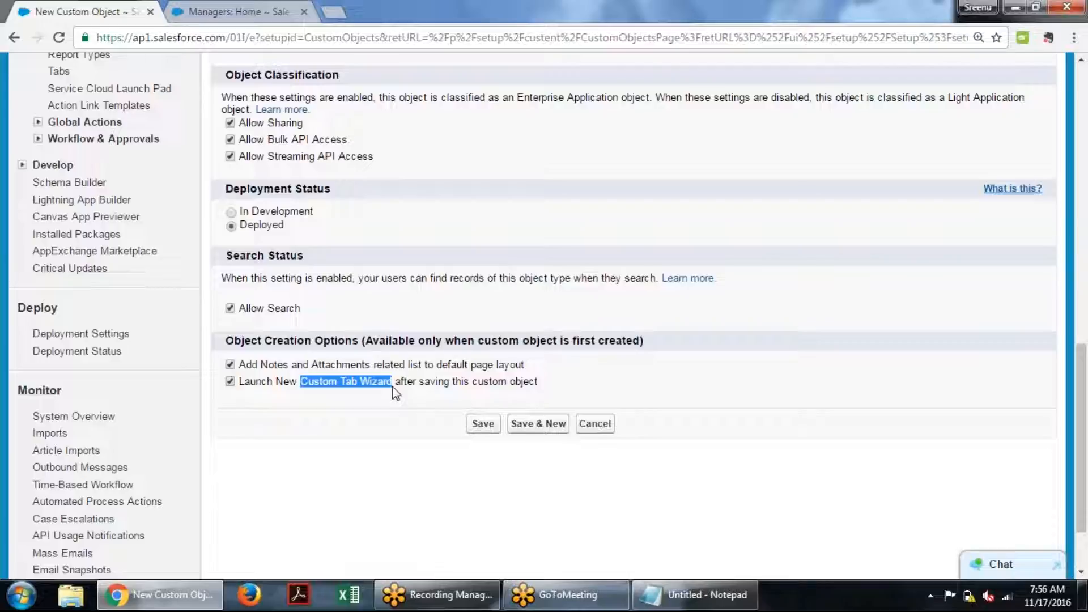
click(376, 410)
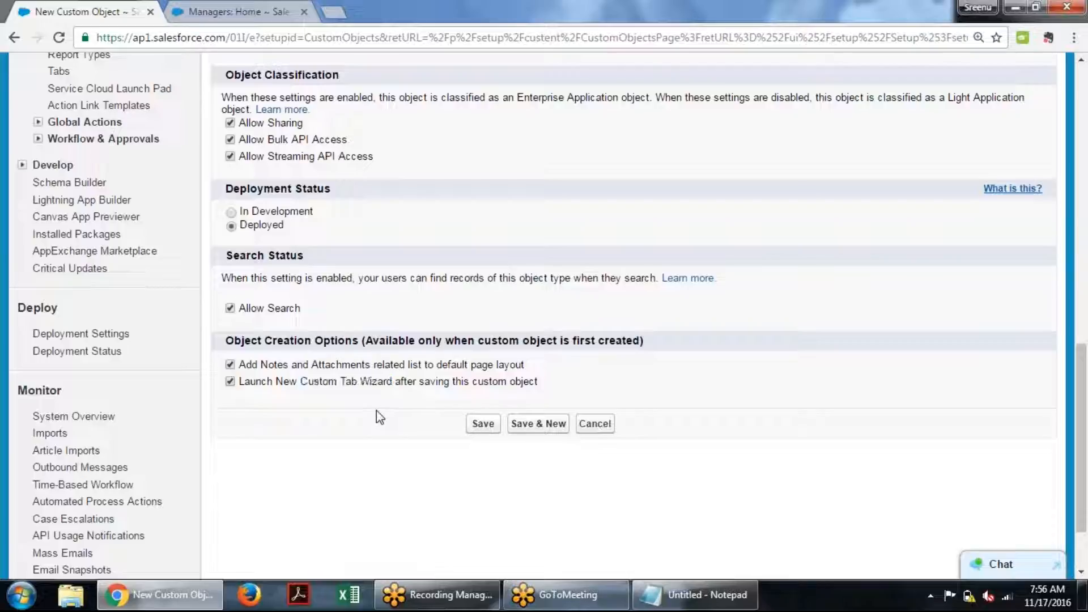
double_click(346, 382)
drag(307, 385, 304, 384)
click(300, 387)
drag(276, 383, 357, 383)
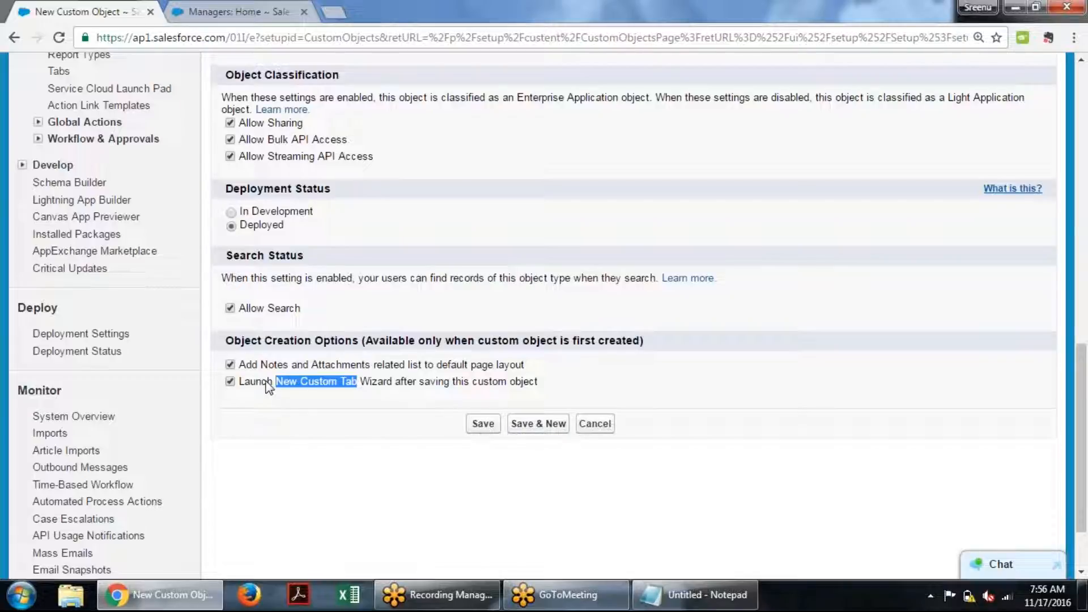
click(483, 424)
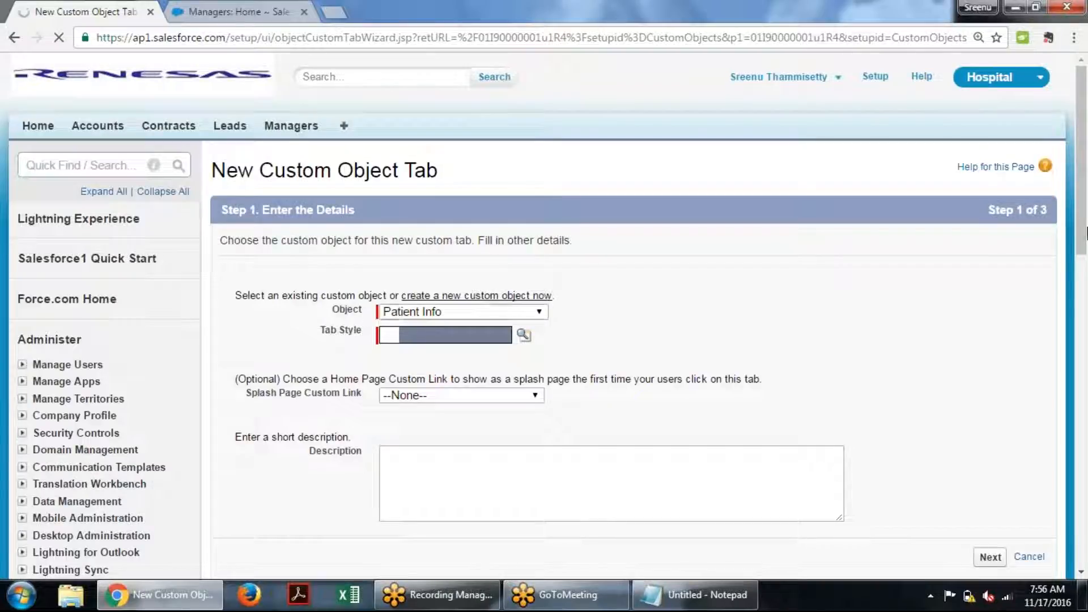
Review the Object and Tab Style settings of the new tab, and compare them with the tab icon on the Managers home page.
scroll(1071, 271, down, 2)
drag(1087, 275, 1086, 279)
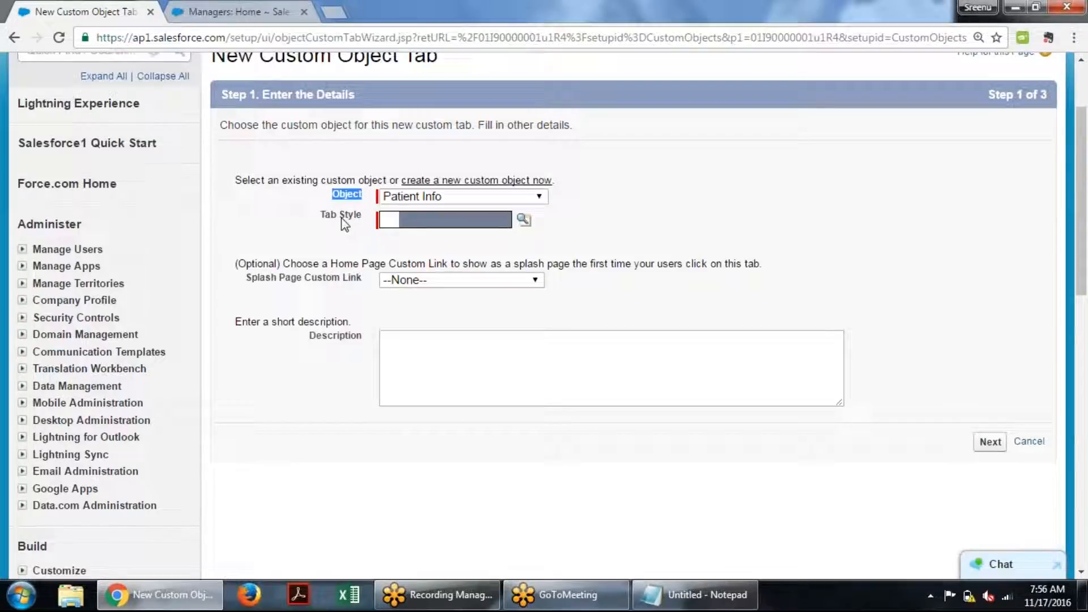
drag(1087, 233, 1086, 208)
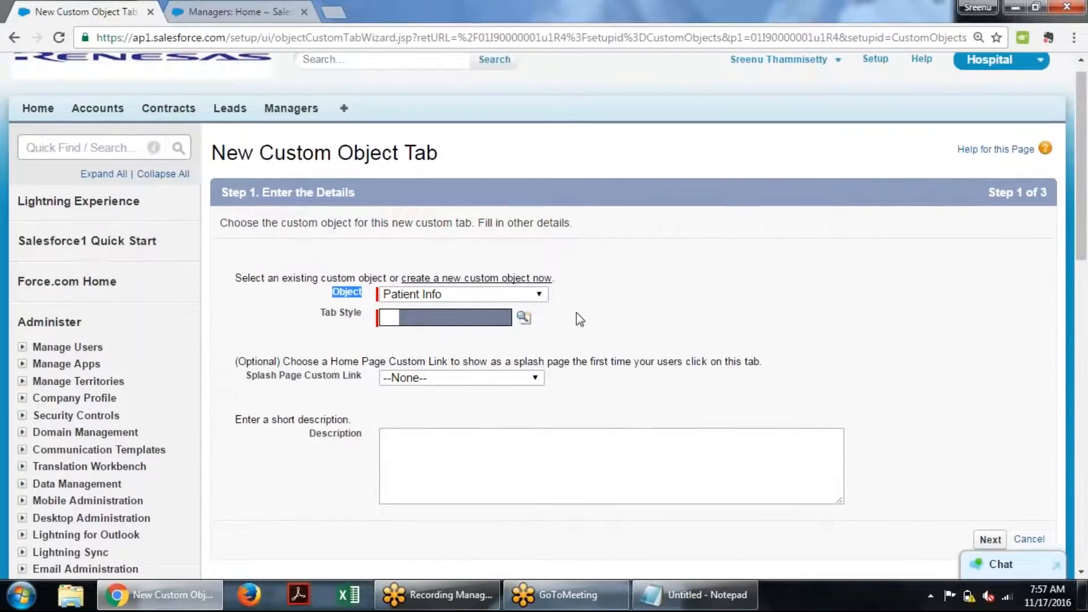
click(285, 348)
click(250, 8)
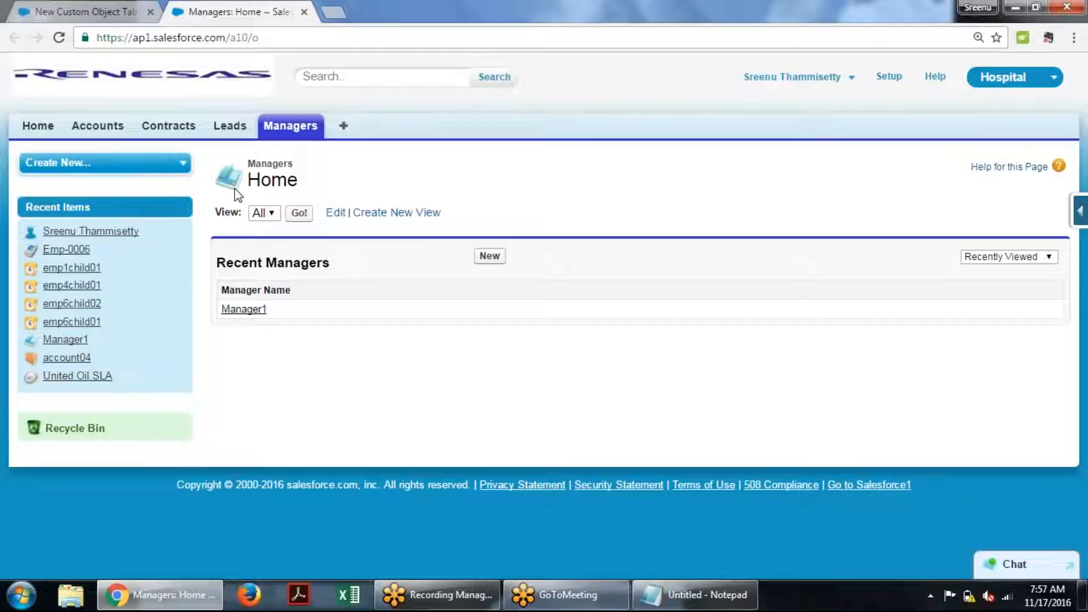
click(96, 11)
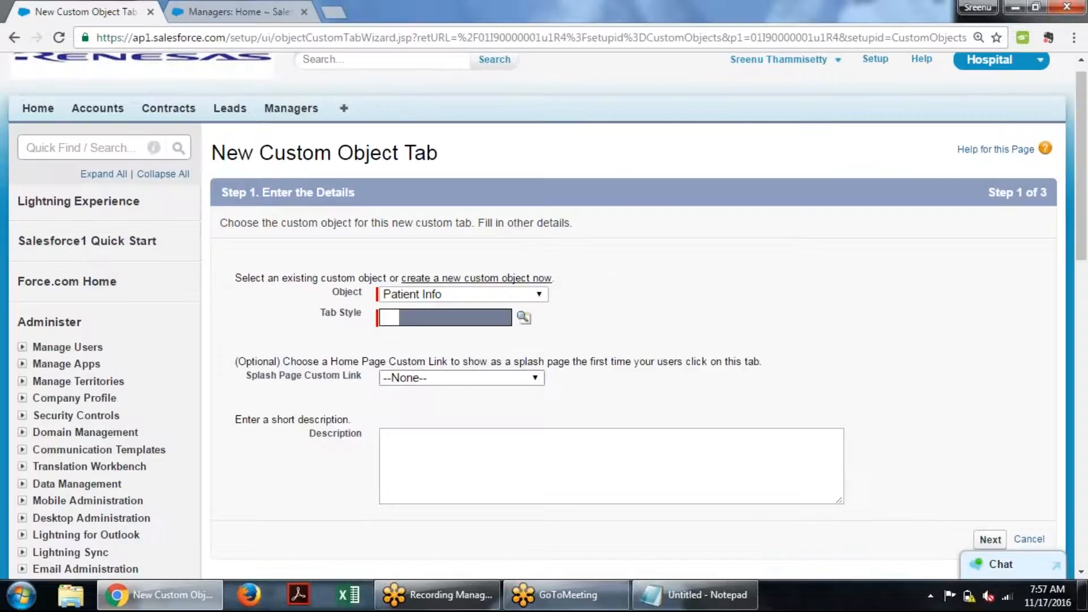
Open the Tab Style Selector for the Patient Info tab and hide the styles already used on other tabs.
click(524, 318)
drag(491, 191, 559, 96)
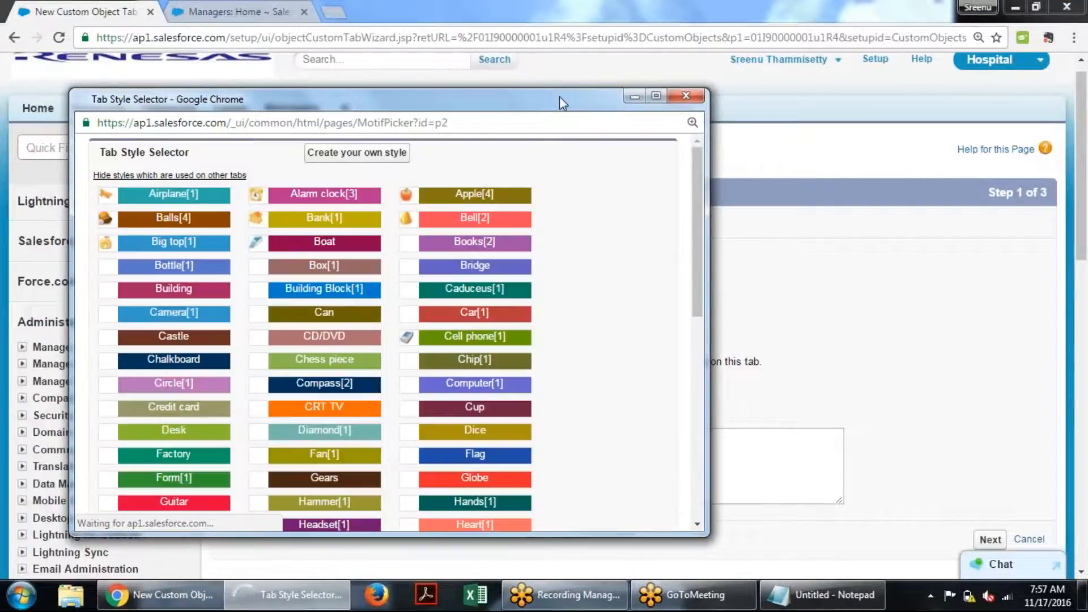
click(201, 175)
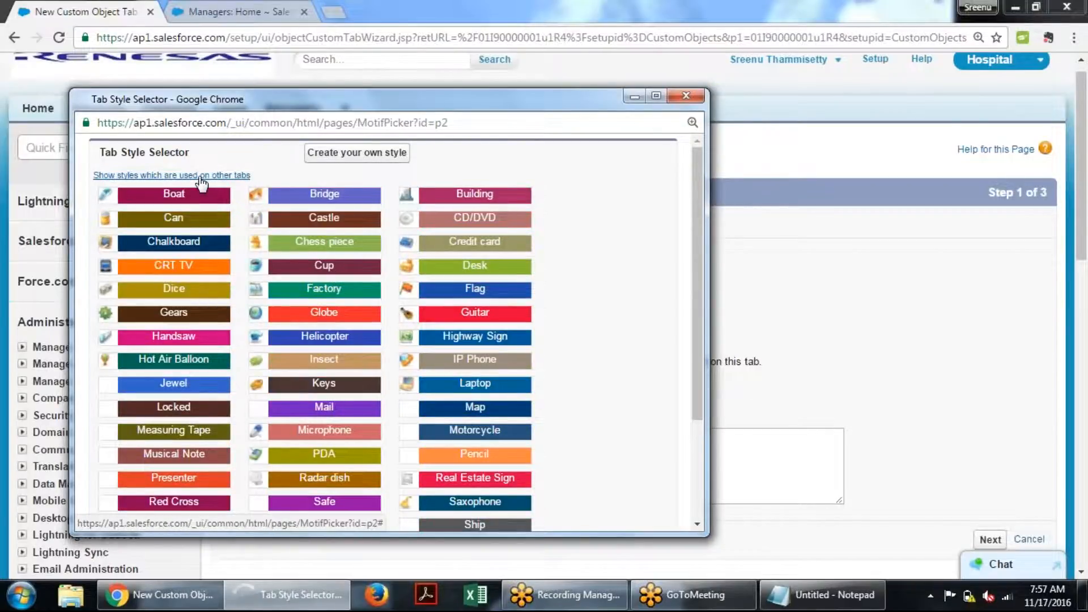
click(212, 176)
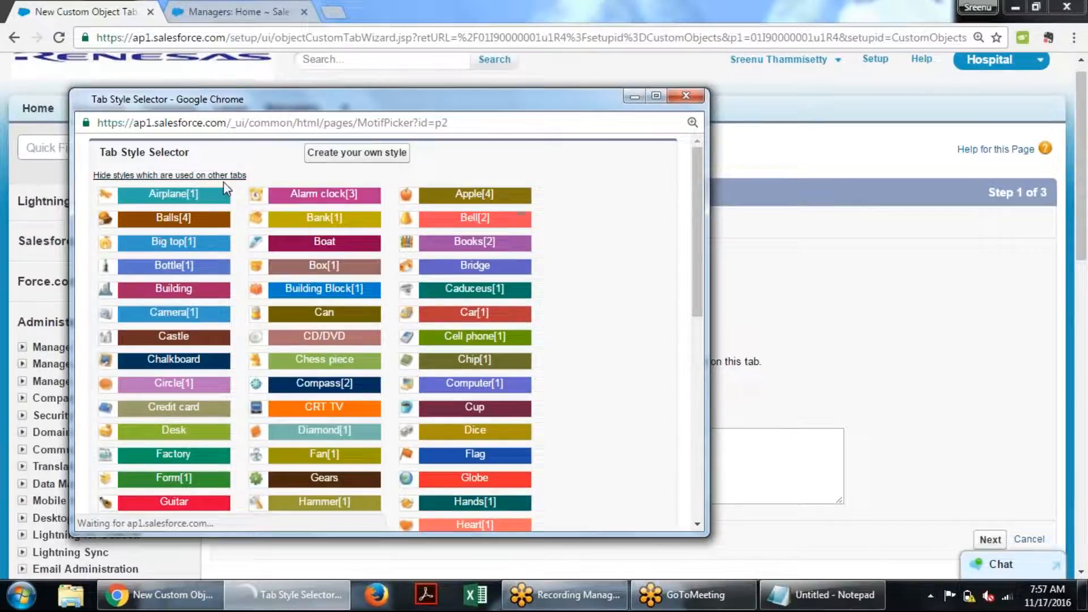
click(195, 176)
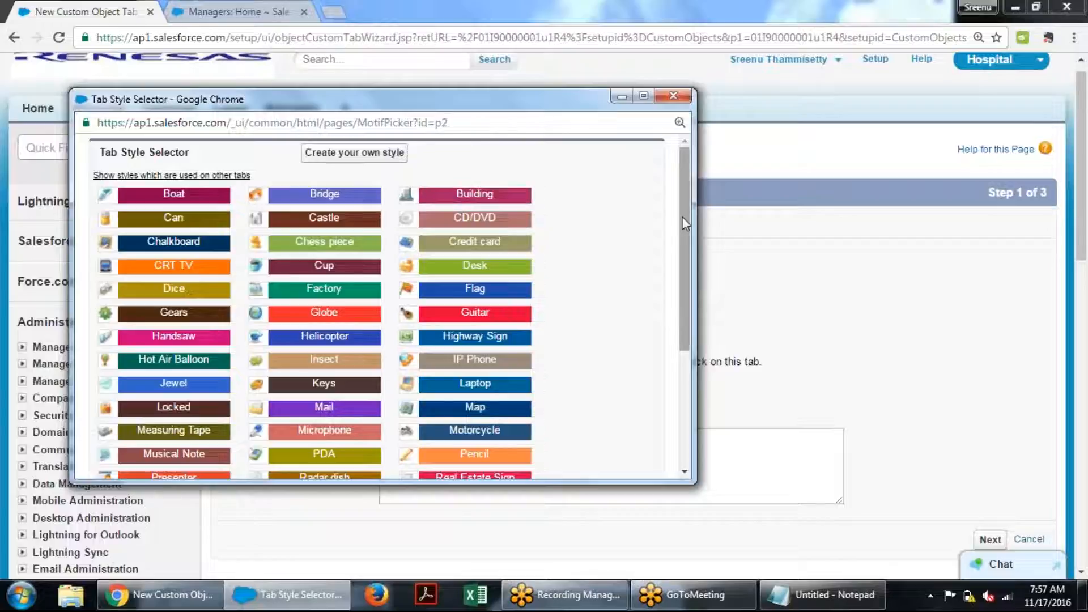
Choose the Stethoscope tab style for the Patient Info tab and continue to the Add to Profiles step.
drag(683, 220, 675, 273)
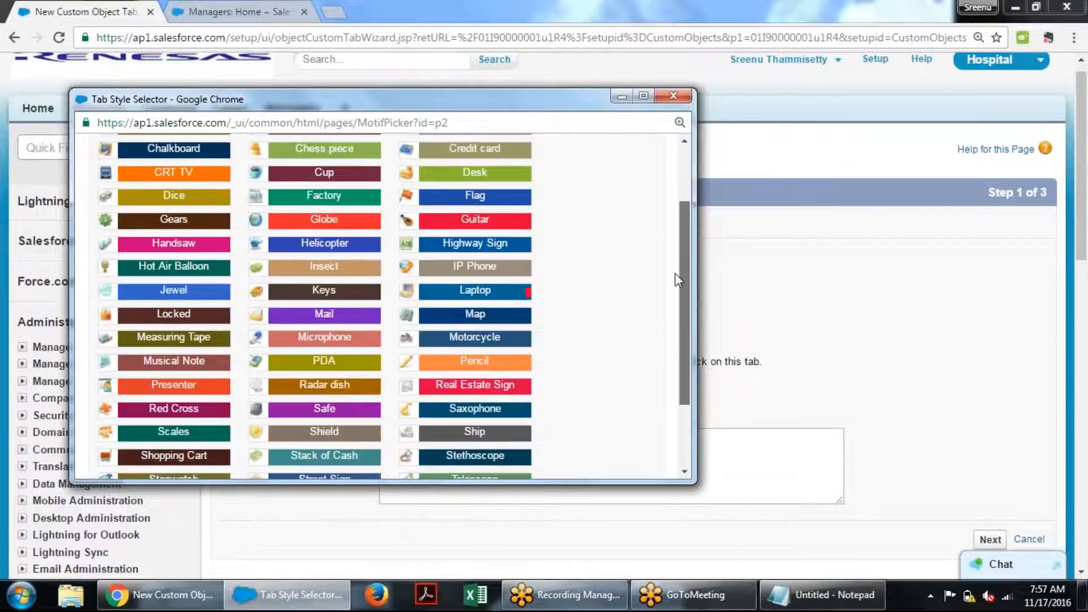
scroll(678, 292, down, 1)
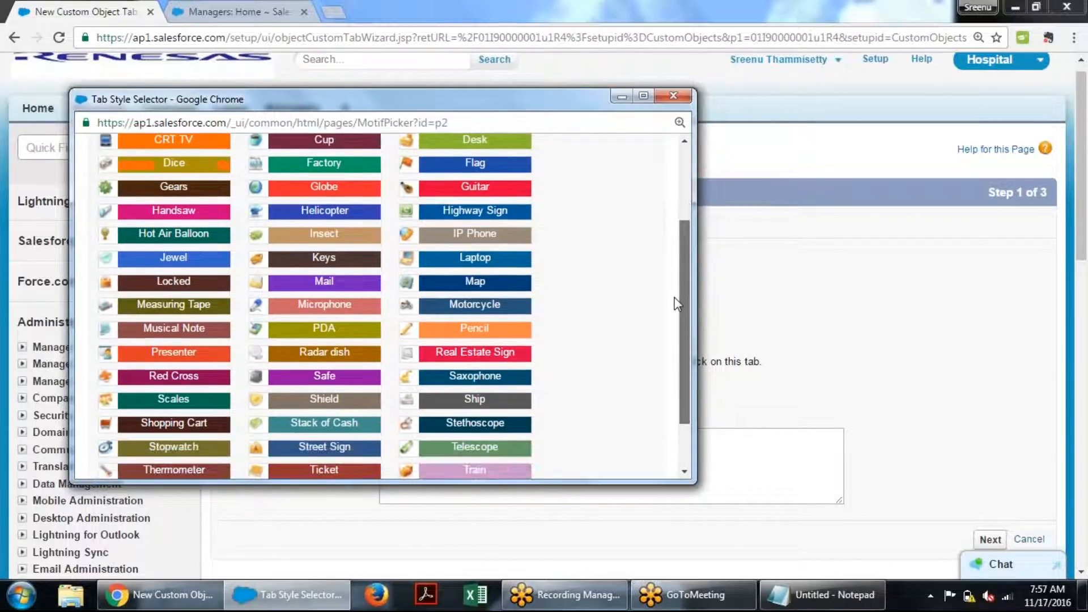
scroll(677, 326, down, 2)
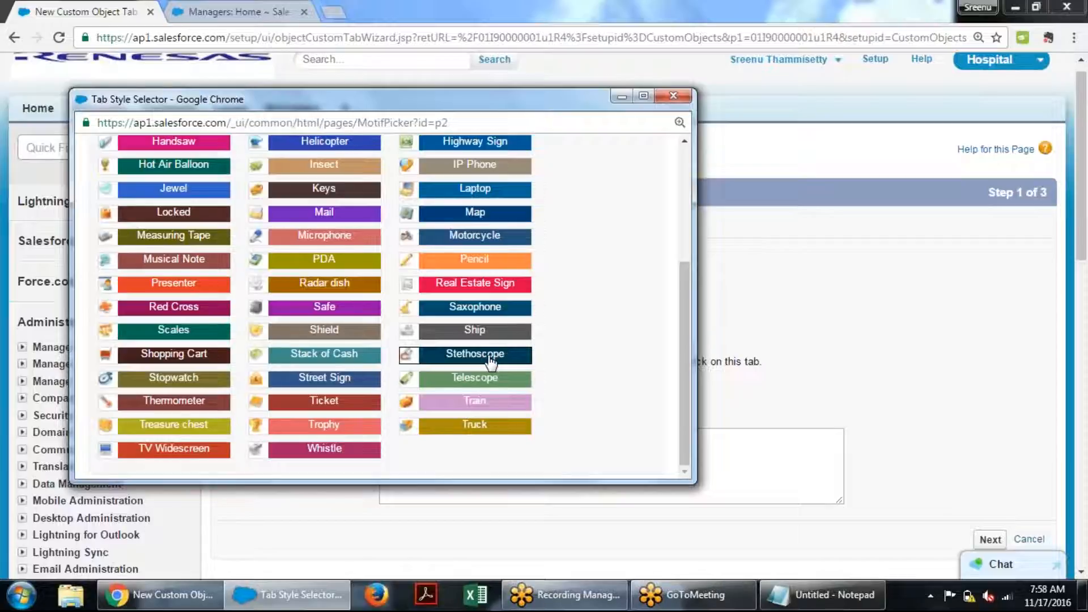
drag(489, 358, 499, 356)
click(506, 359)
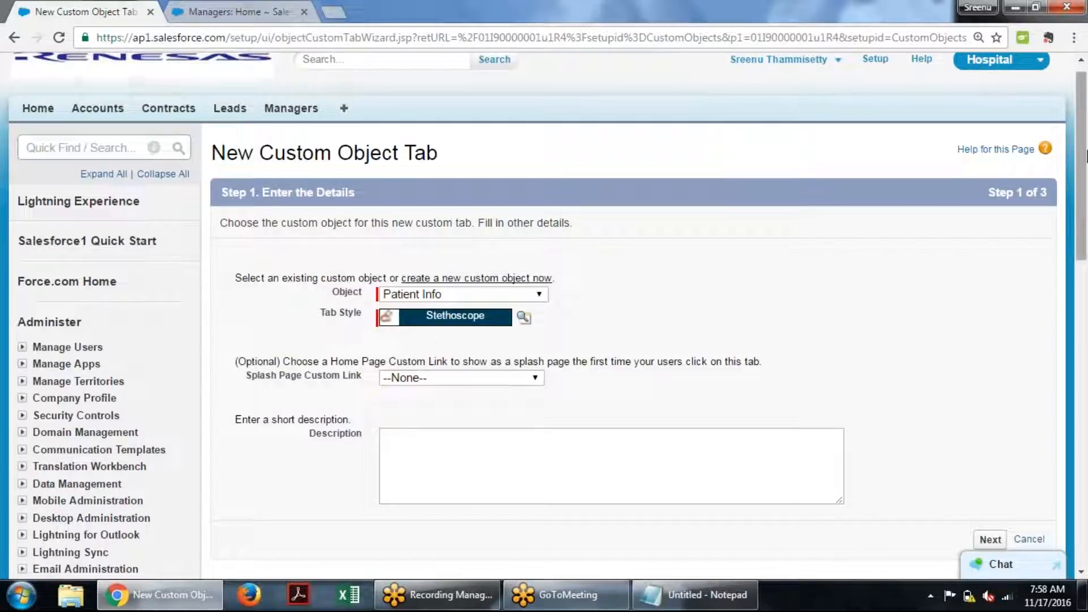
drag(1085, 176, 1085, 250)
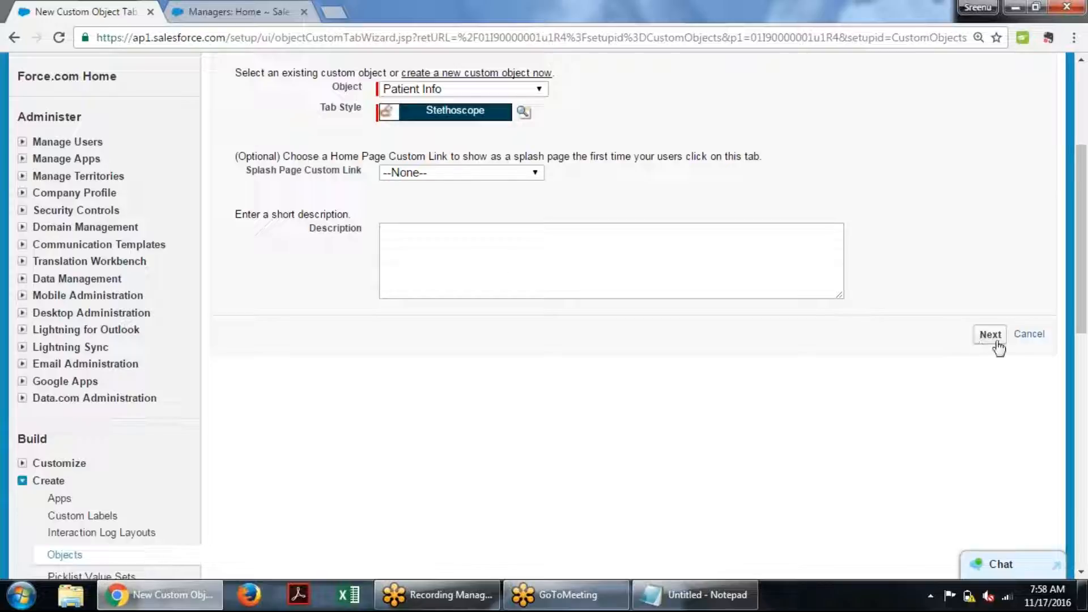
click(993, 337)
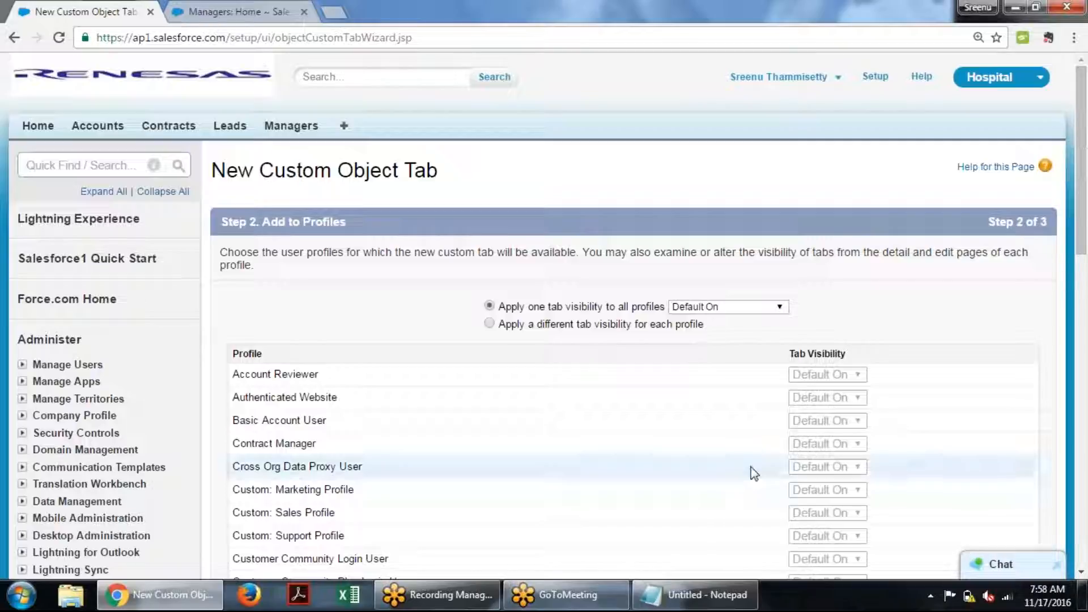
Switch to the Notepad notes and add the heading "Creation of Custom Object Tab:-" below the numbered field list.
click(692, 599)
click(274, 481)
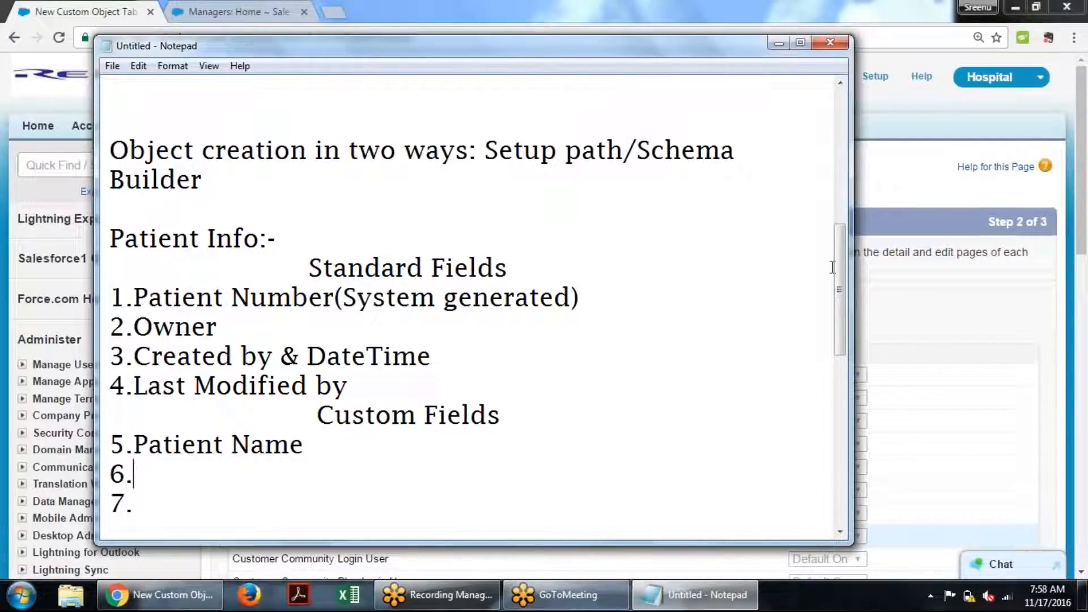
drag(842, 260, 828, 193)
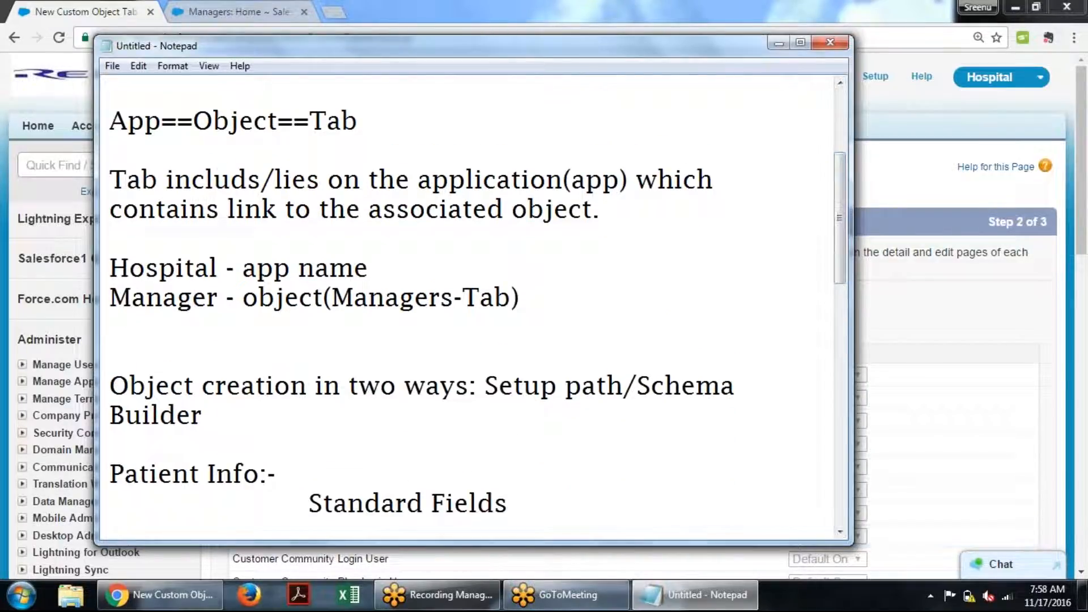
drag(840, 218, 840, 417)
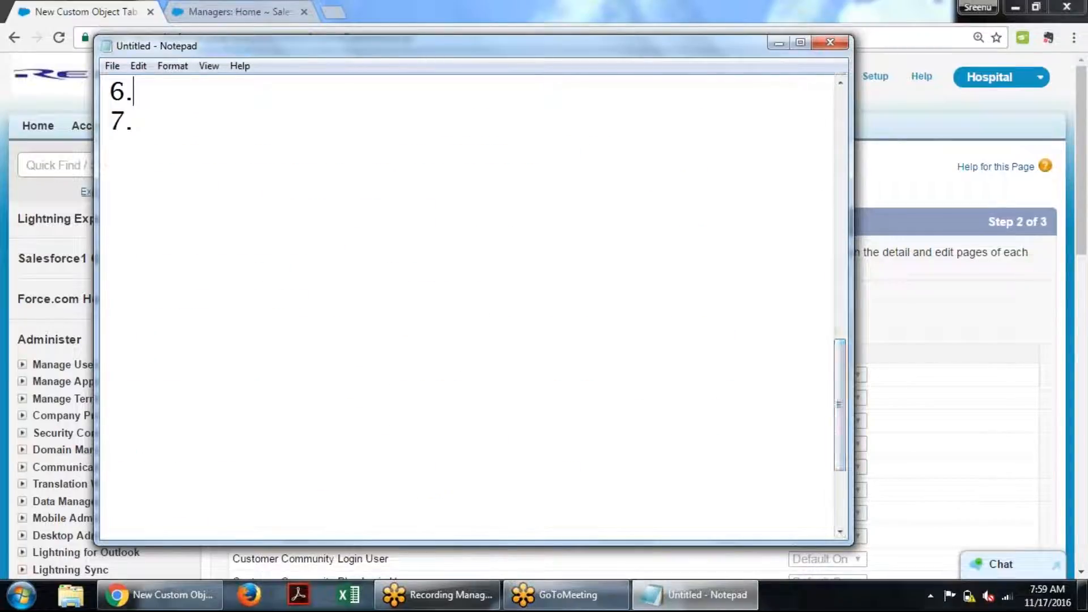
text(Cr)
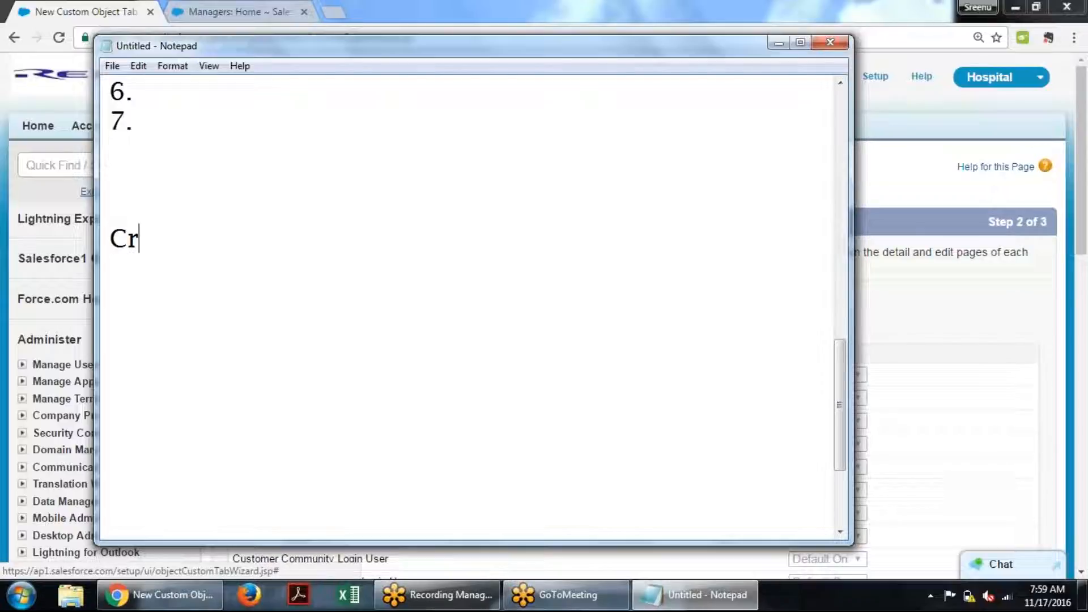
text(eation )
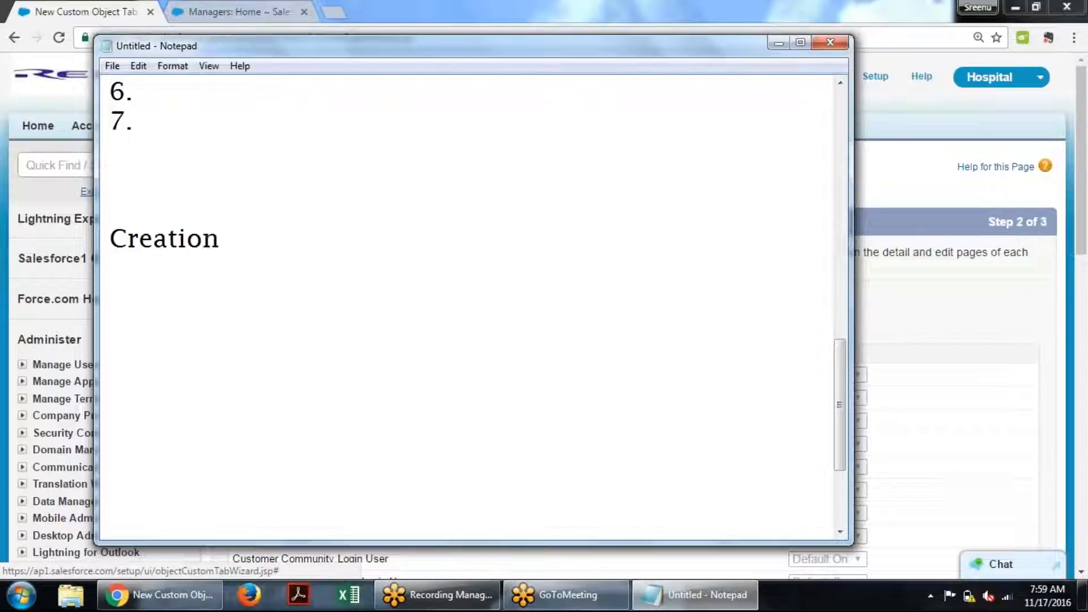
text(of Custom)
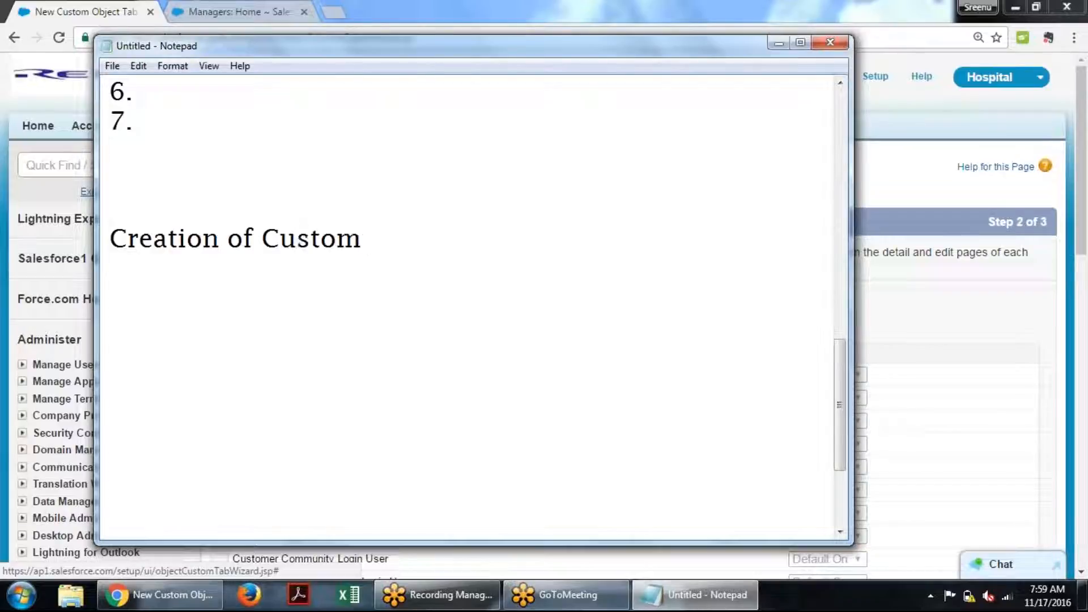
text( Object Tab)
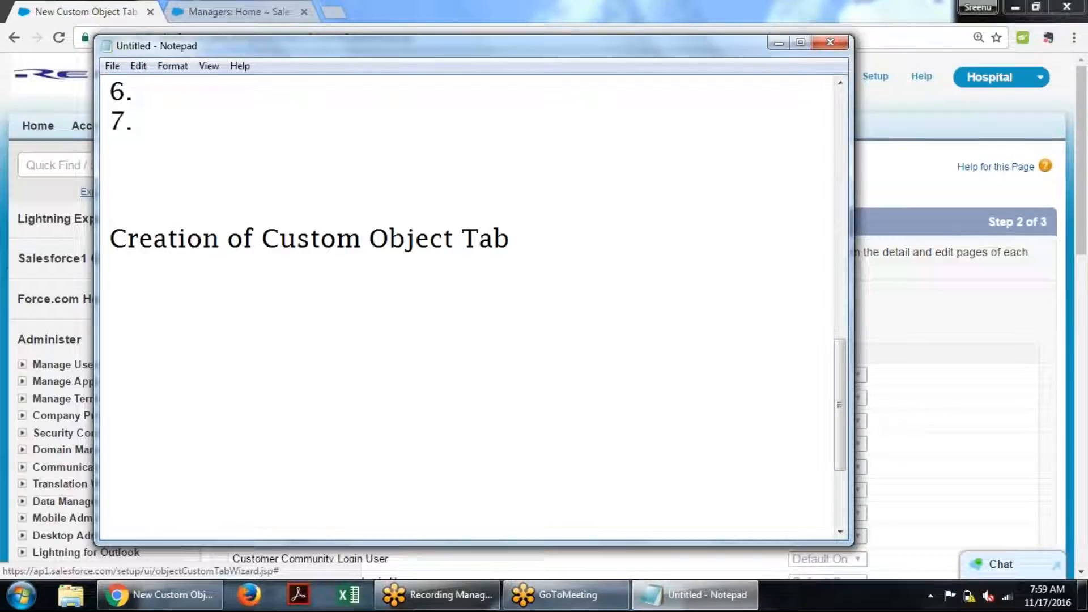
key(BackSpace)
text(:-)
key(Return)
Add the note "Step#1:-Select object which is not having Object tab to it" under the heading.
text(Step)
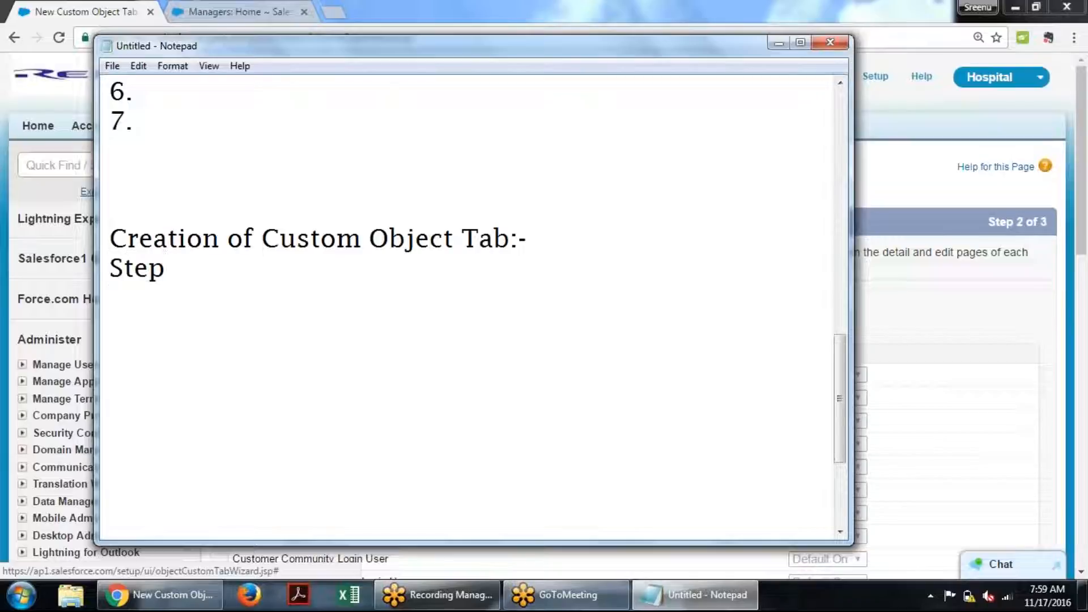
text(#1:)
text(-Se)
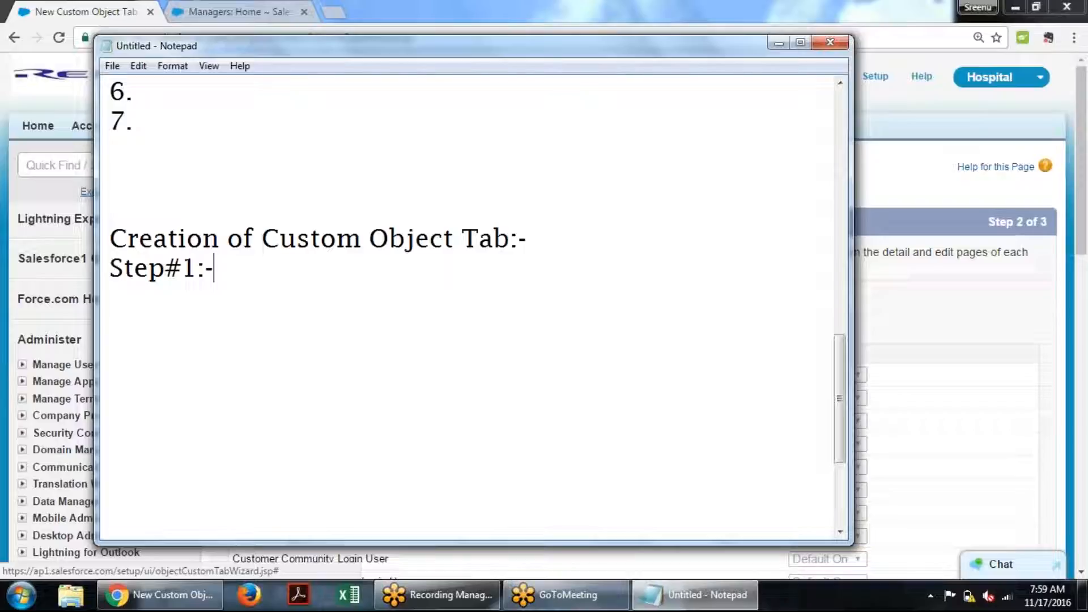
text(lect )
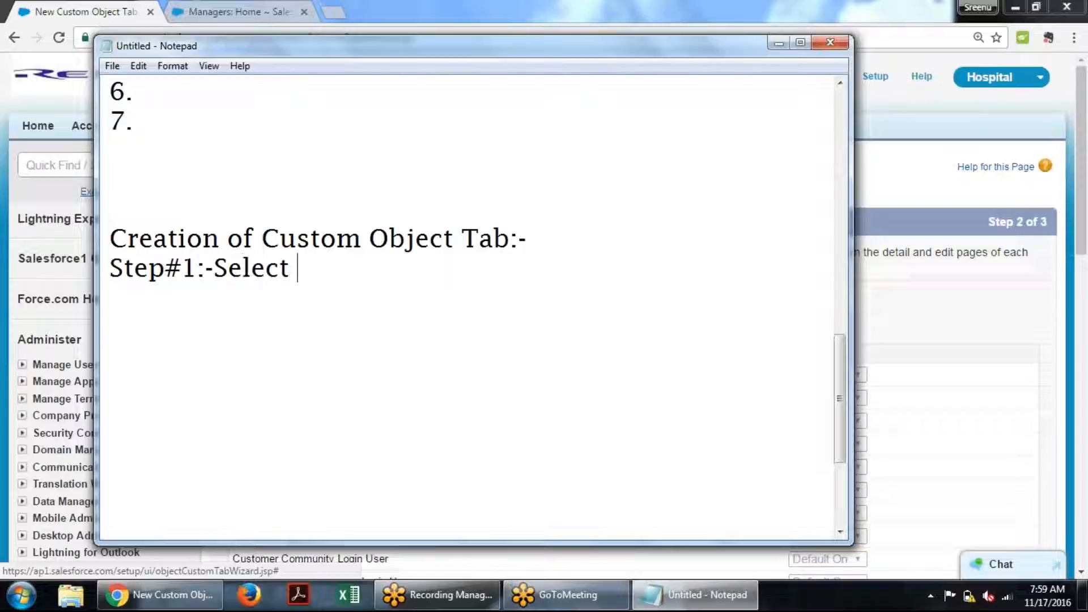
text(object)
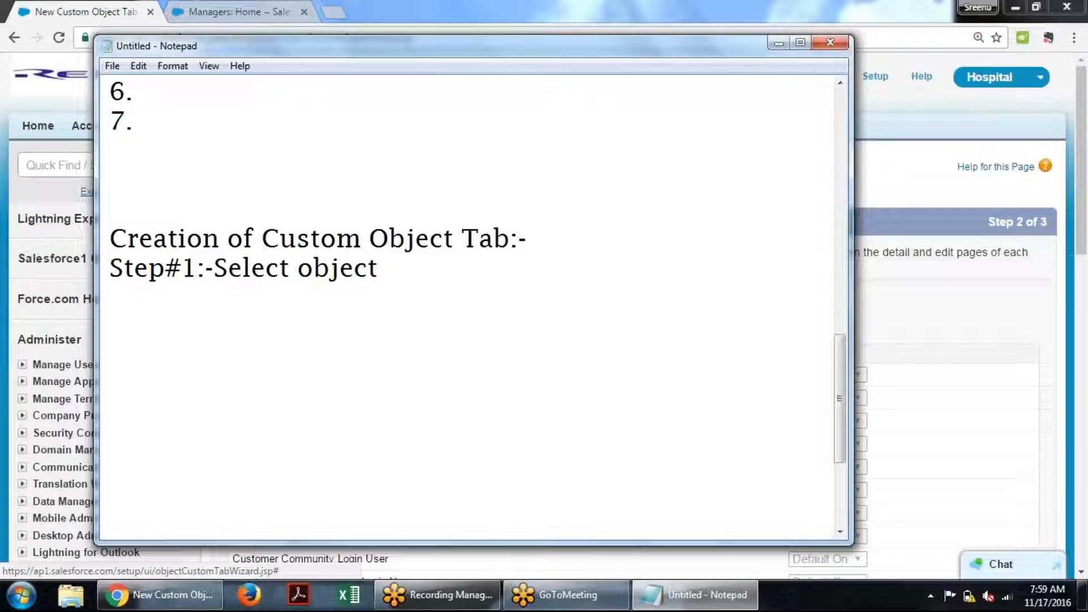
text( which is )
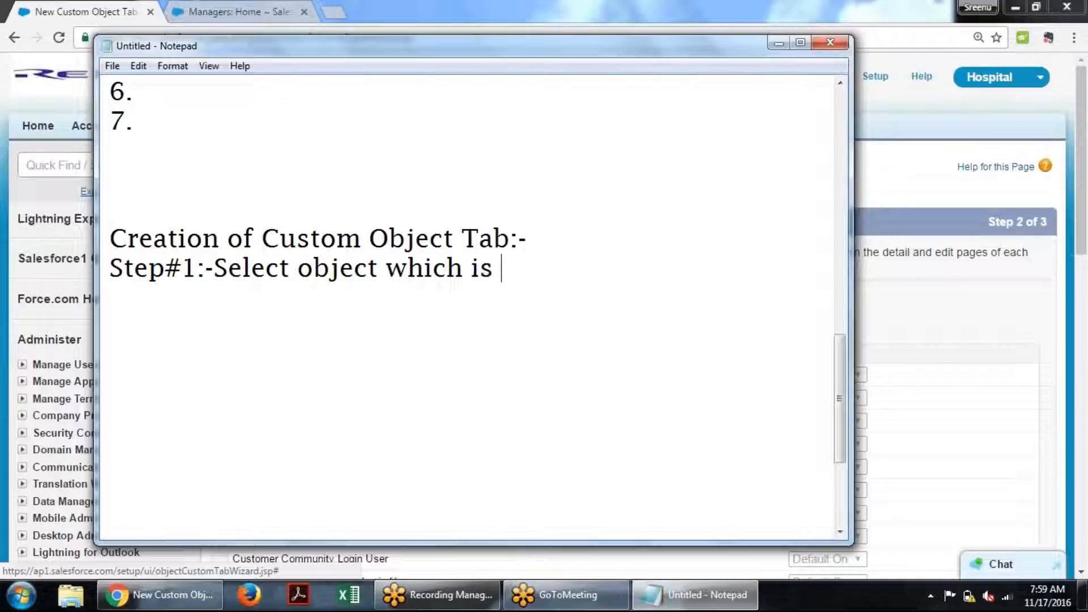
text(not havi)
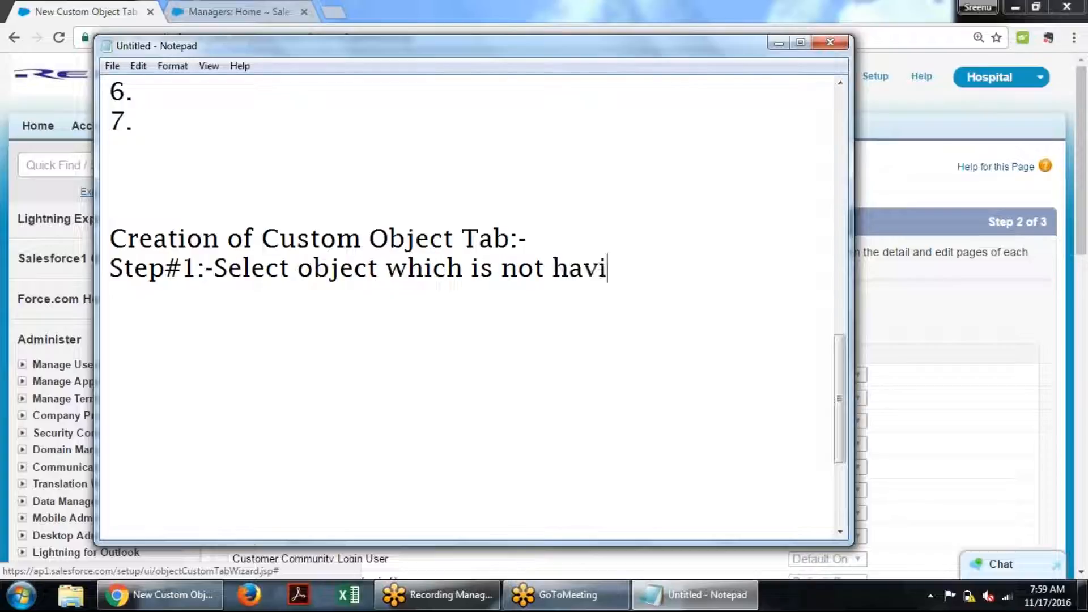
text(ng Objt)
key(BackSpace)
text(ect tab to it)
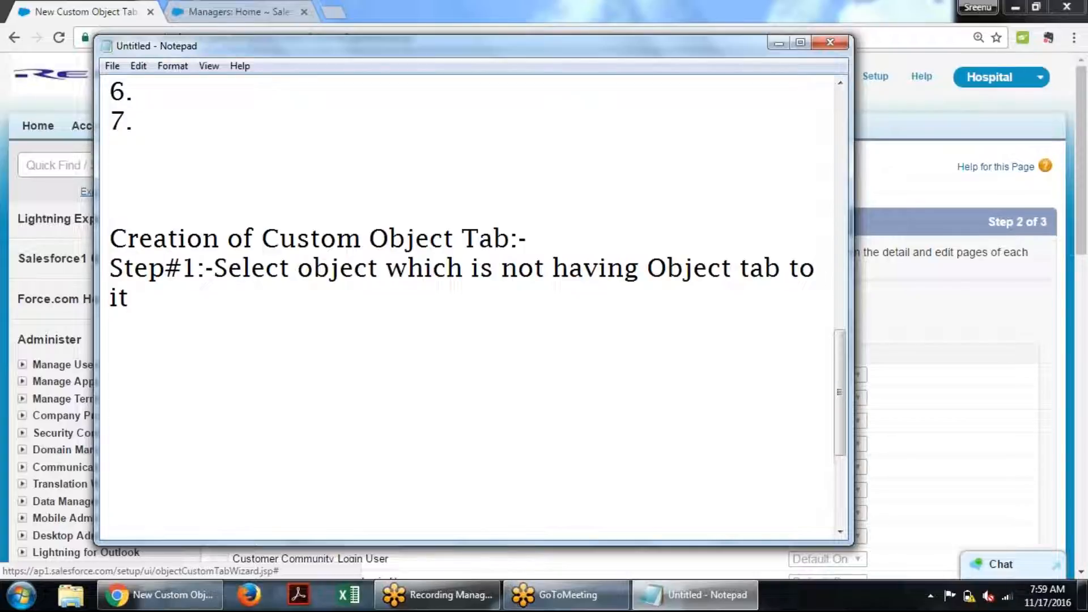
Widen the Notepad window and extend the Step#1 note with "and Select Tab Style".
drag(850, 356, 955, 367)
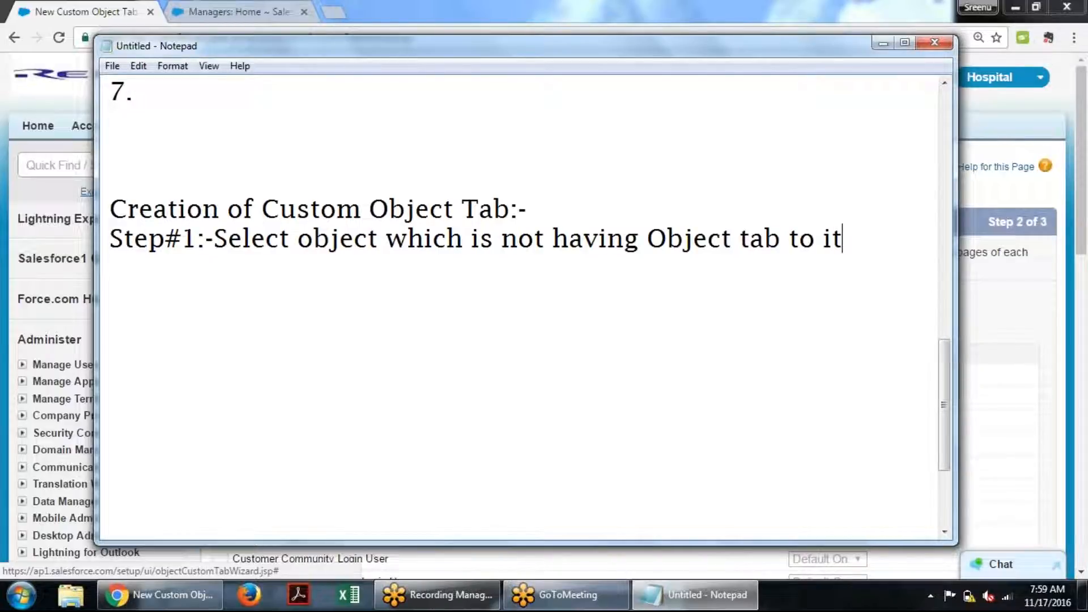
key(Return)
key(BackSpace)
text(and Select )
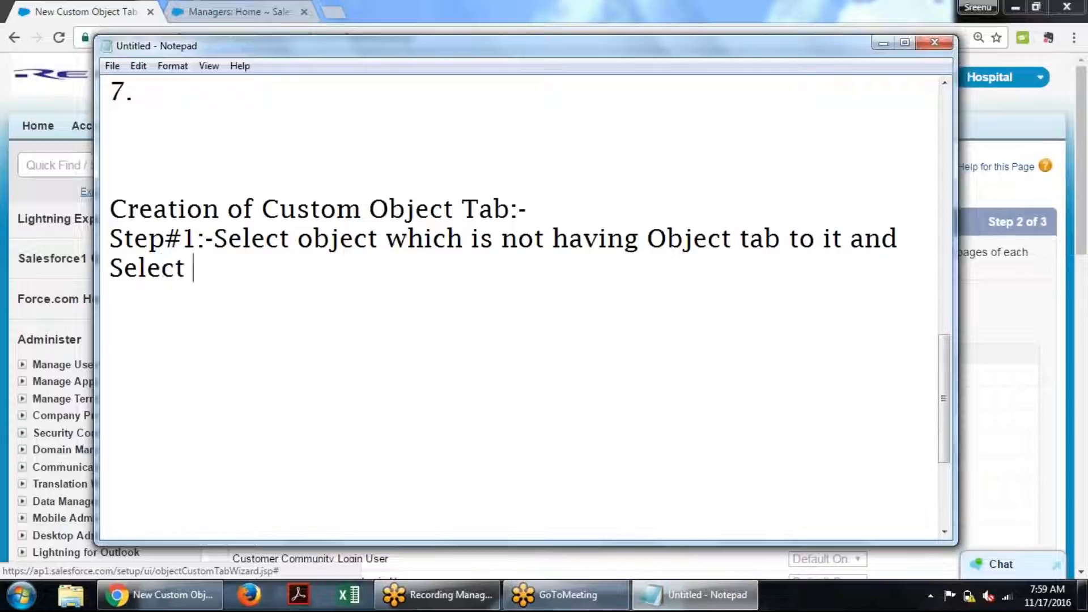
text(Tab )
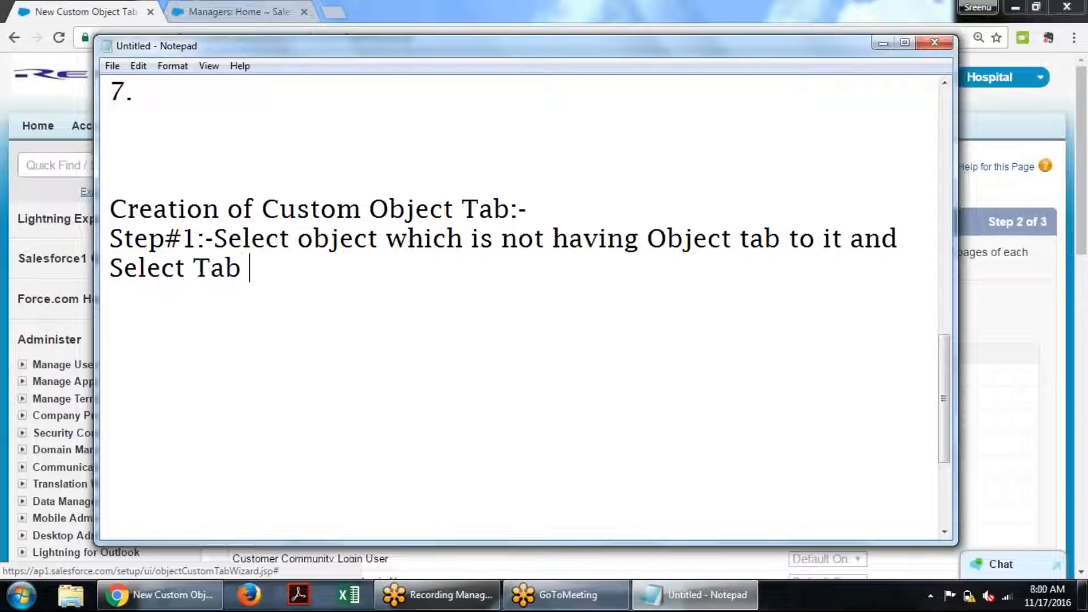
text(Sty)
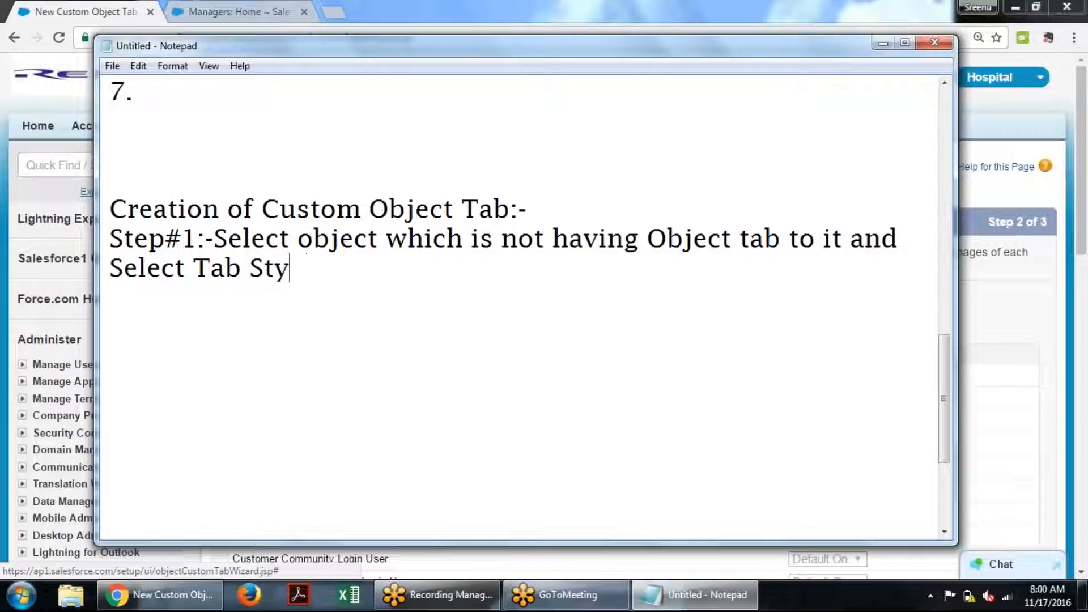
text(le)
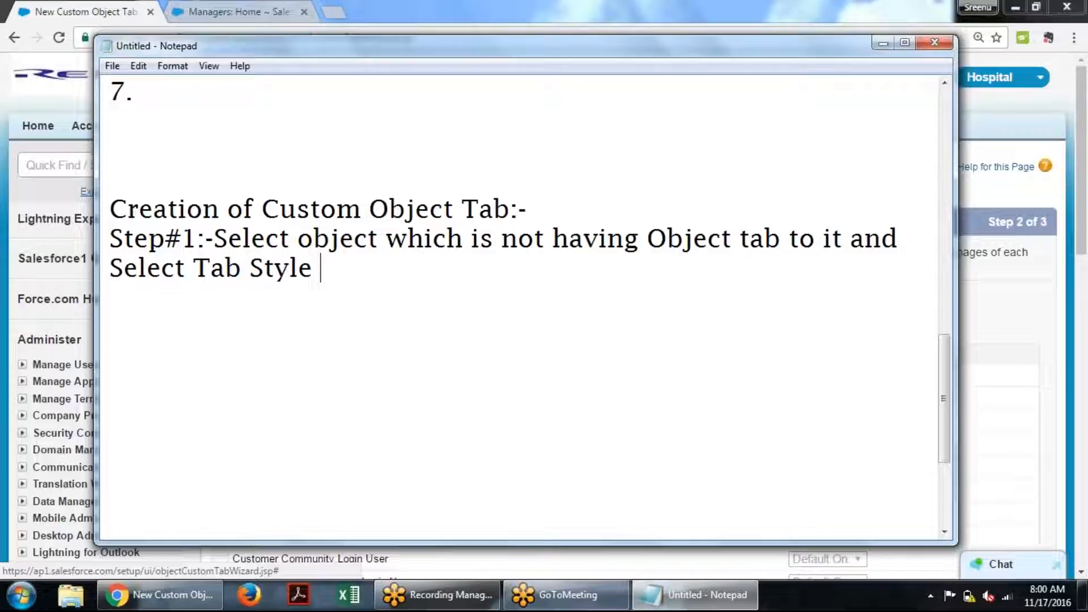
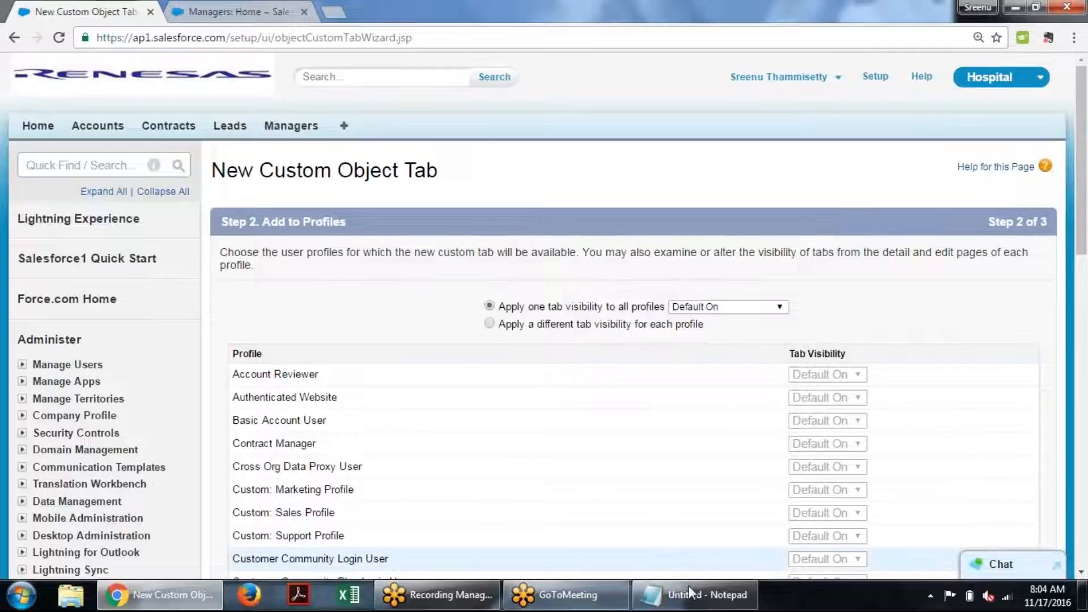
Switch to Notepad and extend the Tab Hidden note with ":-The tab will be in hidden mode and can't access by the user in either ways.".
click(689, 594)
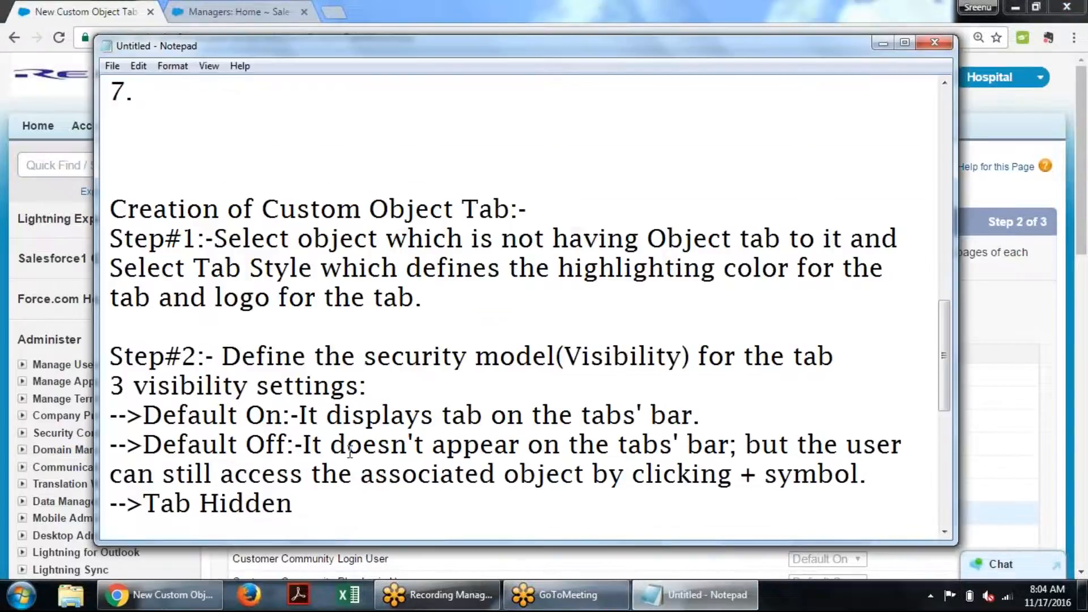
click(300, 505)
text(:-The t)
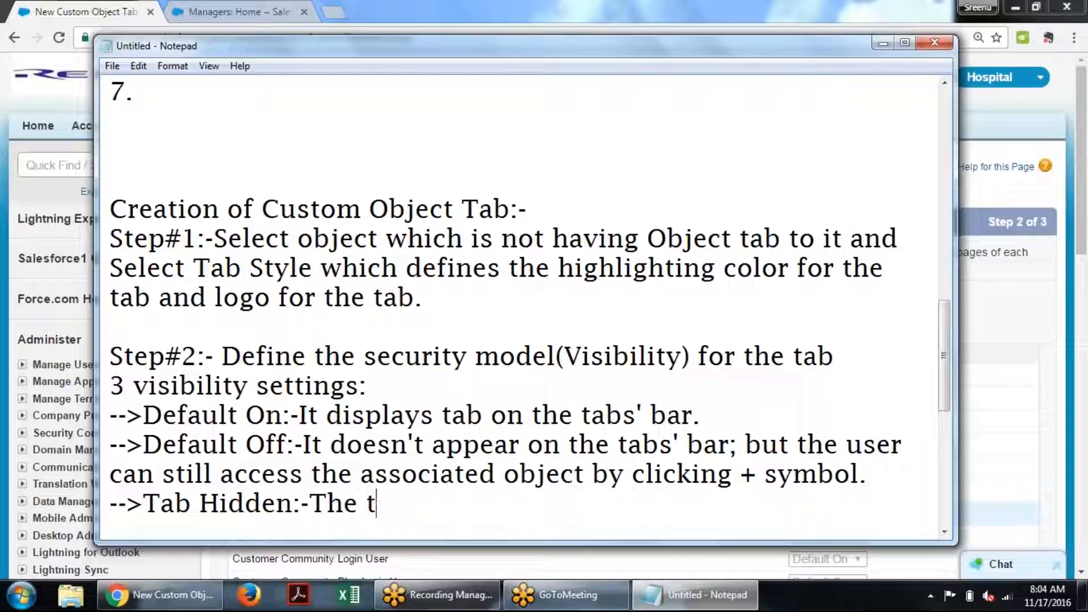
text(ab will be)
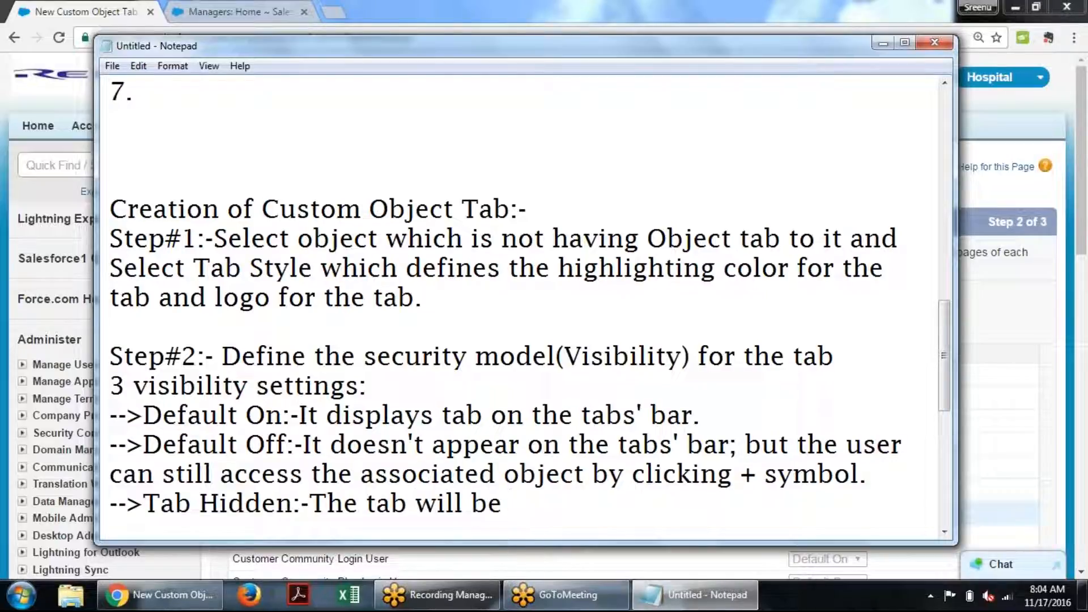
text( in hidden mode and caan)
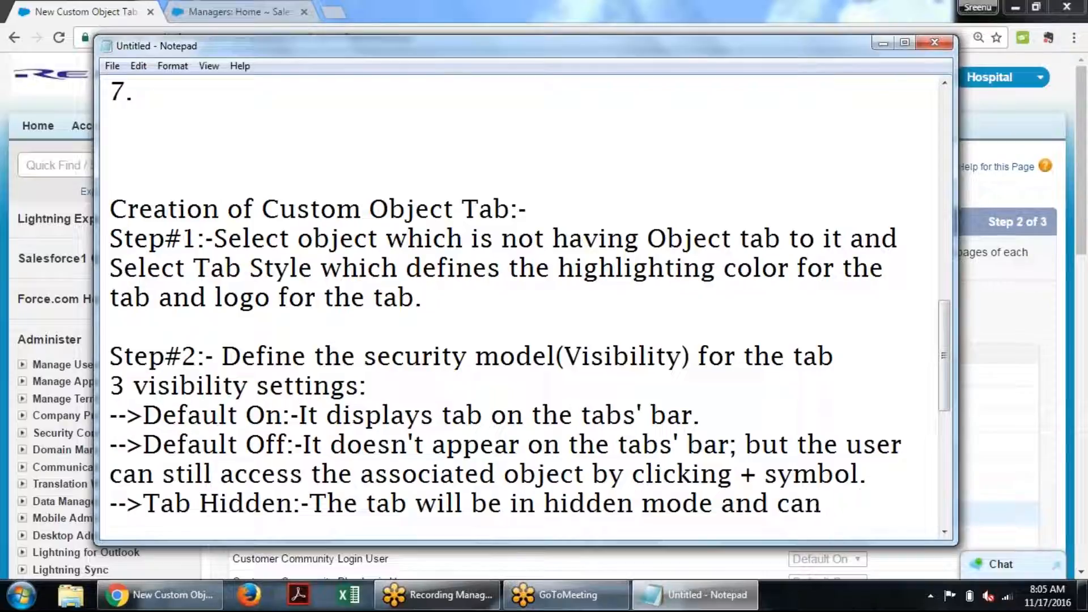
text('t access)
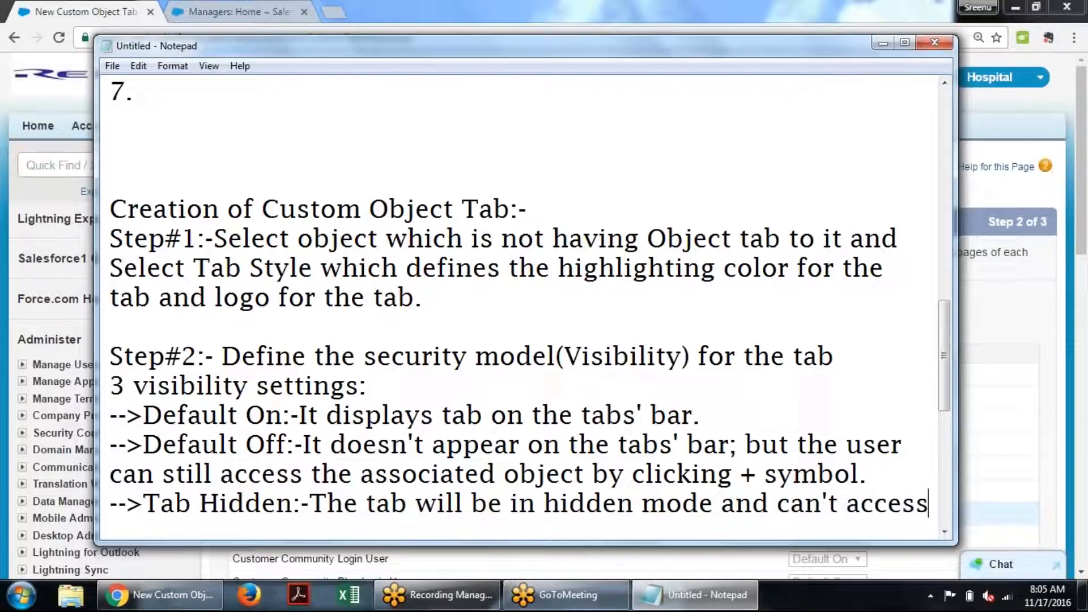
text( by the user )
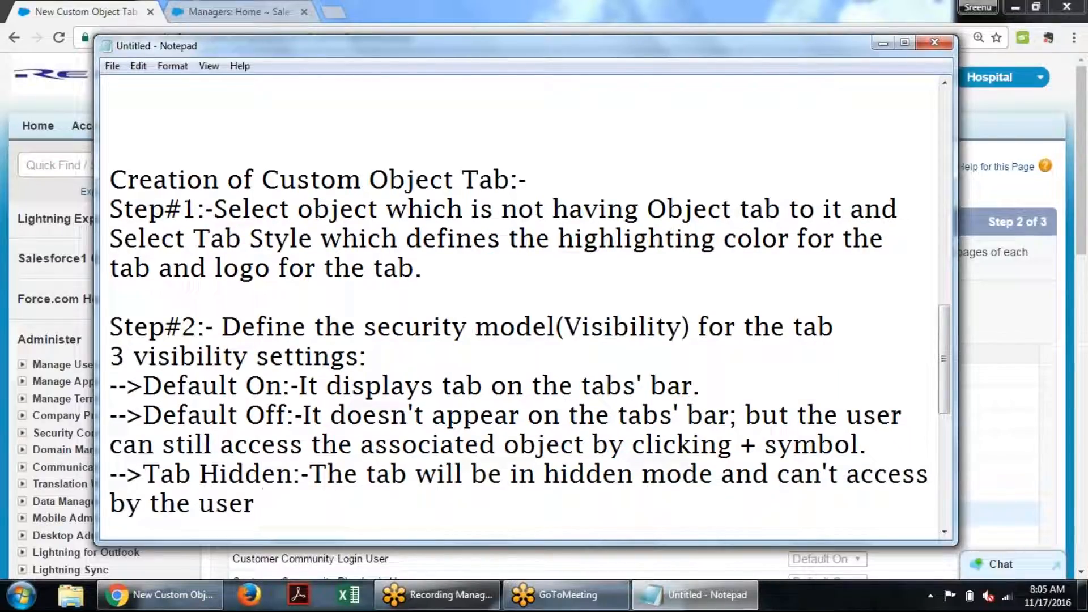
text(in eit)
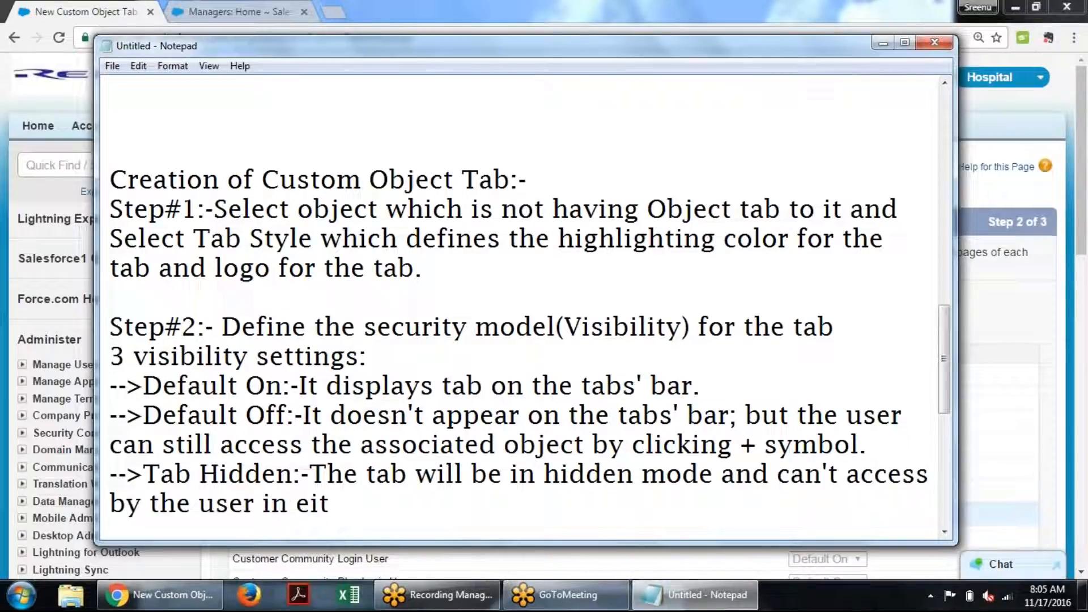
text(her ways.)
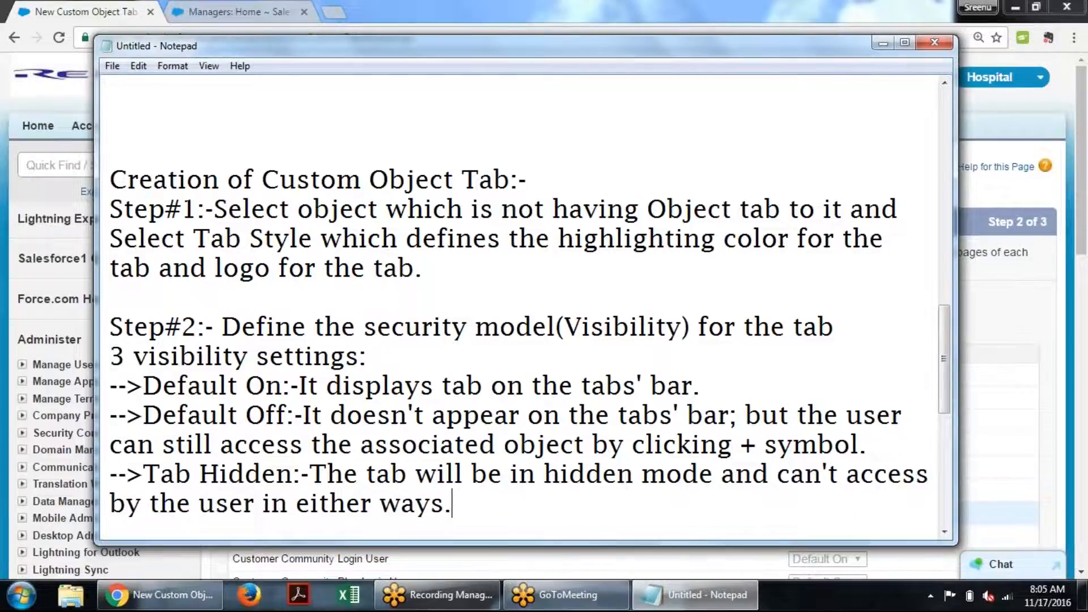
Return to the Salesforce tab wizard, keep Default On visibility for all profiles and continue to the Add to Custom Apps step.
click(994, 327)
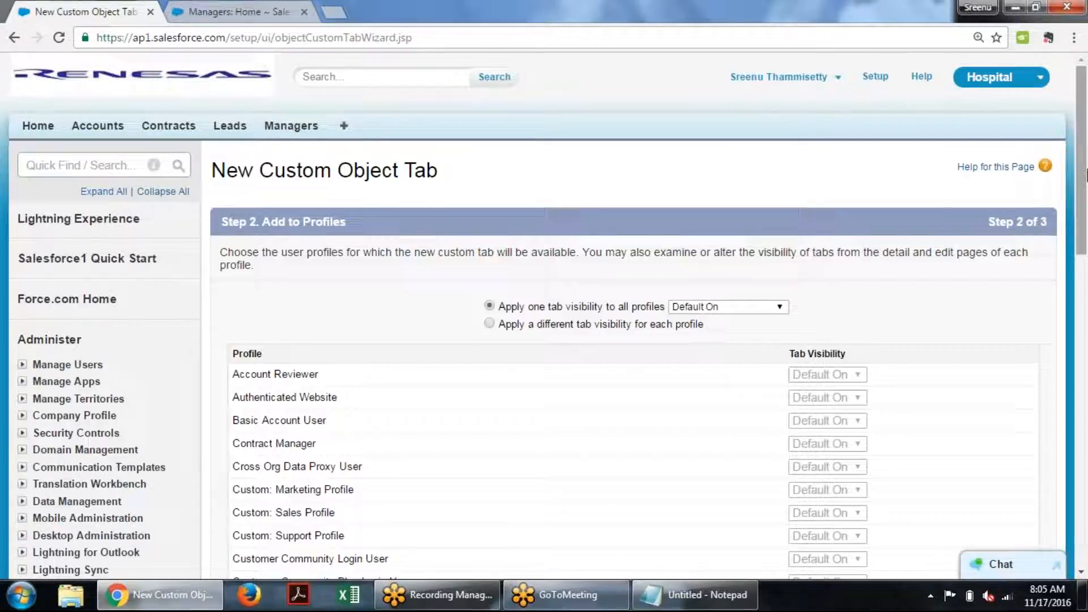
drag(1086, 176, 1086, 233)
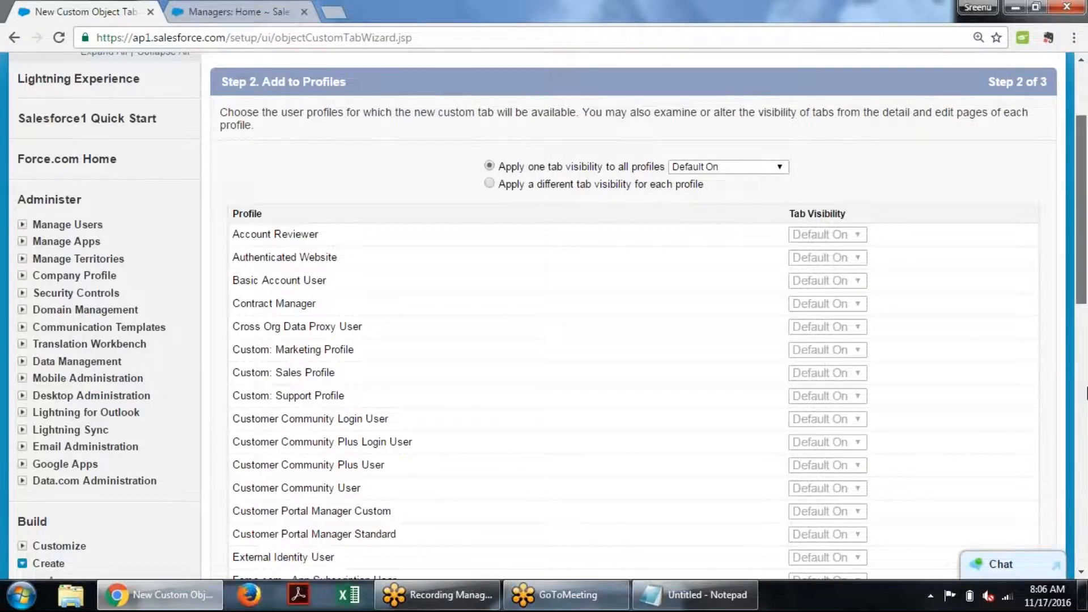
scroll(1086, 391, down, 12)
click(991, 351)
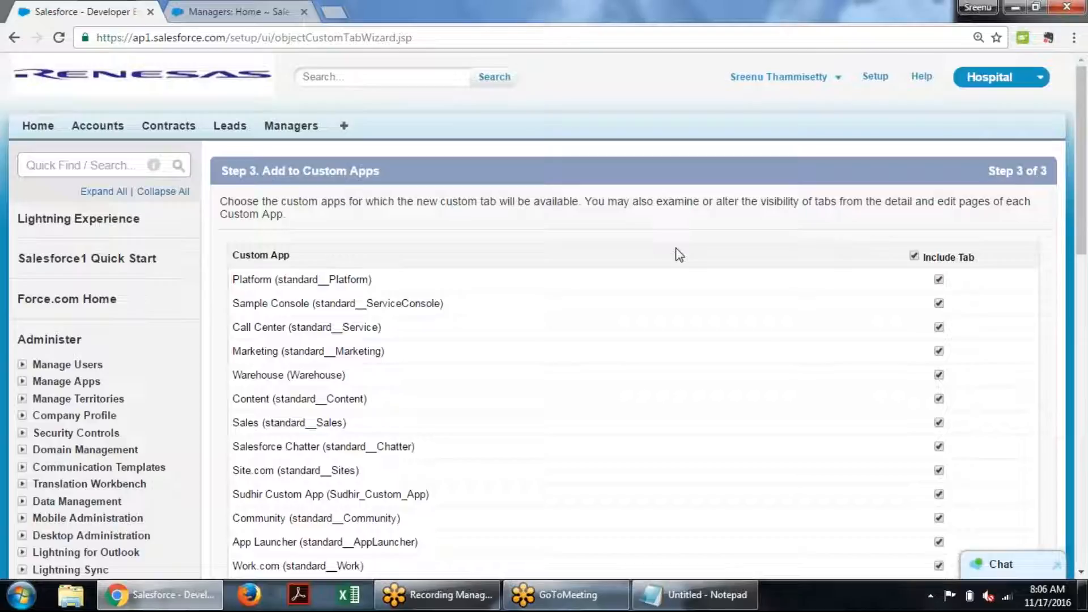
Exclude the tab from all custom apps except Hospital and save the Patient Info tab.
click(914, 256)
drag(1087, 130, 1087, 298)
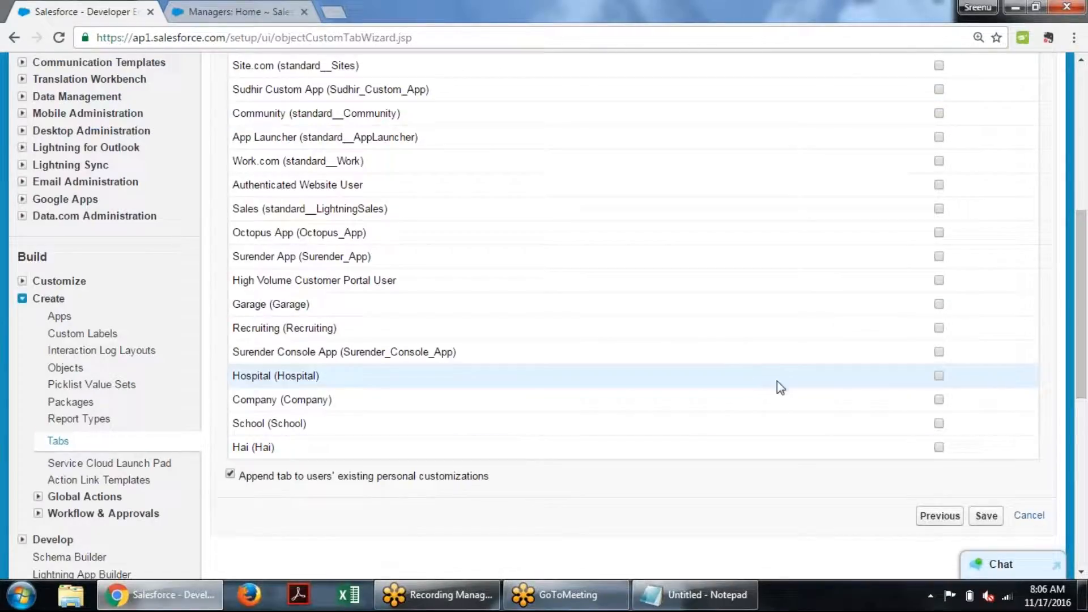
click(939, 376)
click(986, 517)
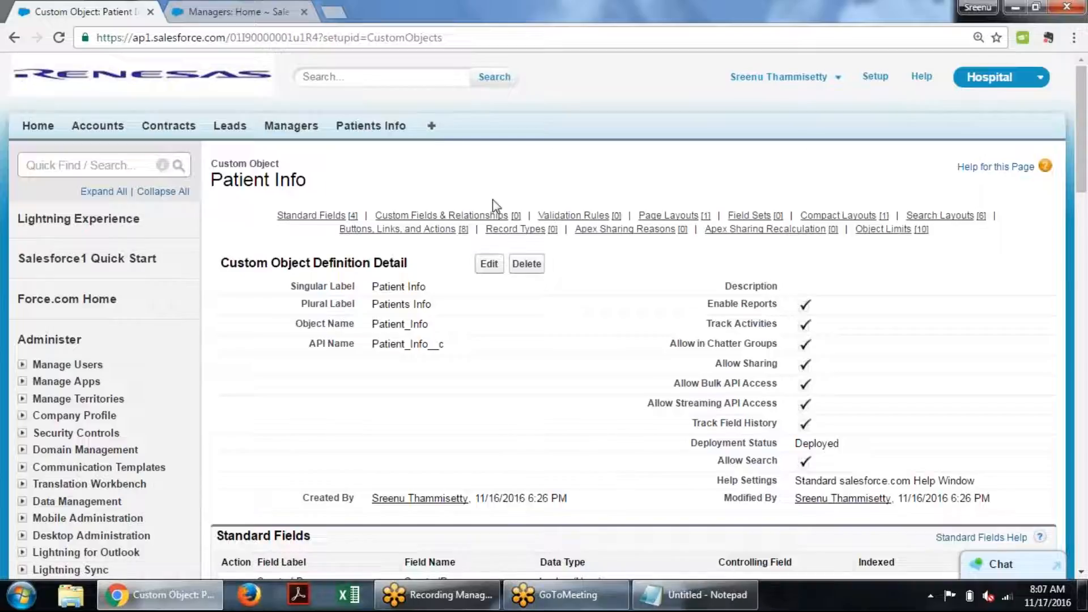
Open the Patients Info tab in the Hospital app and start a new Patient Info record.
click(373, 127)
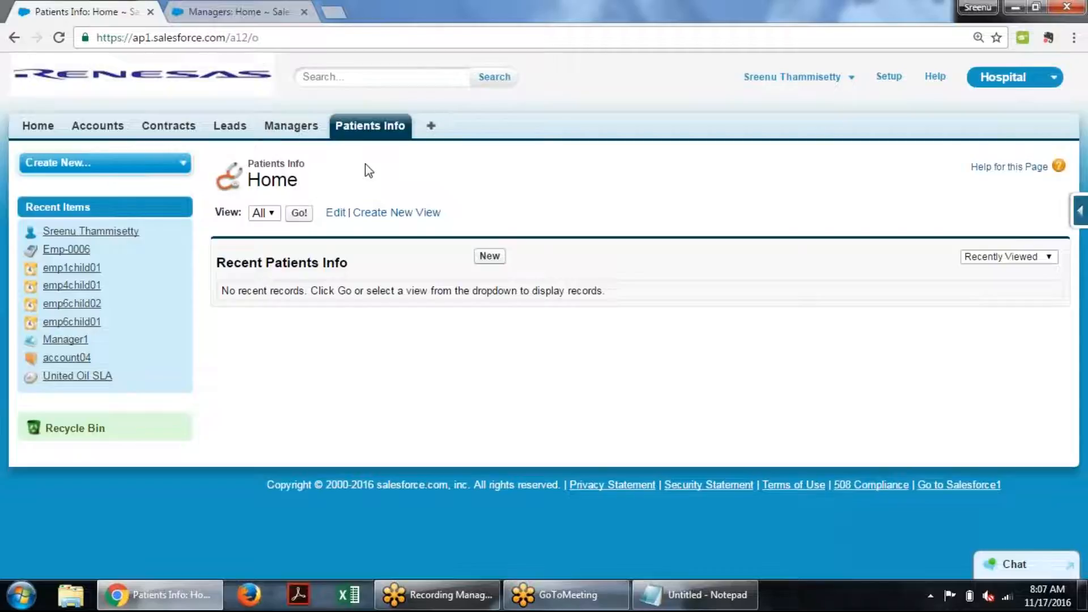
click(494, 258)
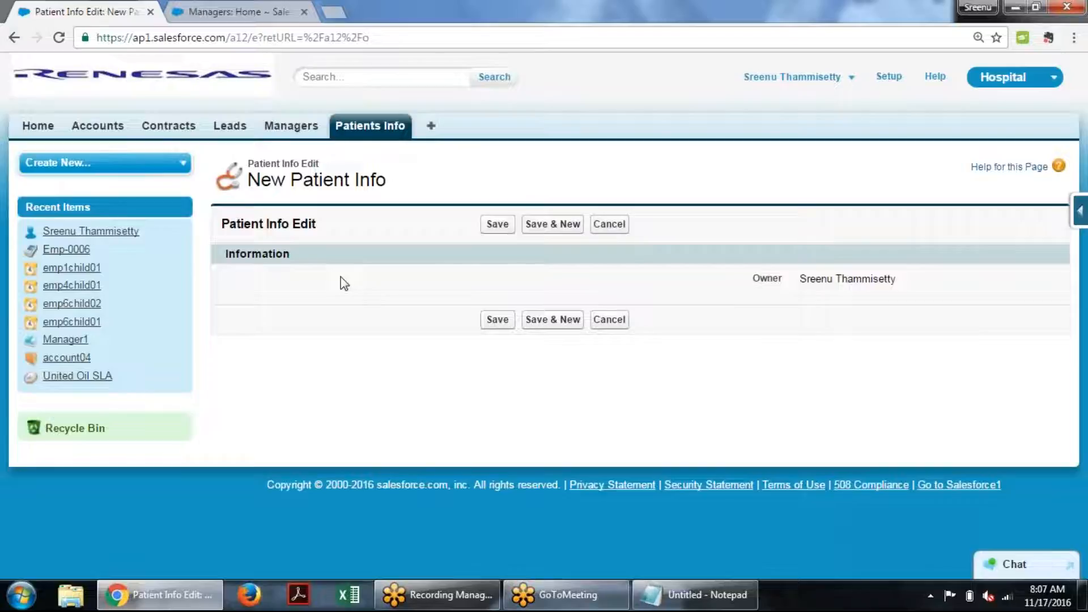
Review the Patient Info standard fields listed in the Notepad notes and return to the new record form in Salesforce.
click(695, 594)
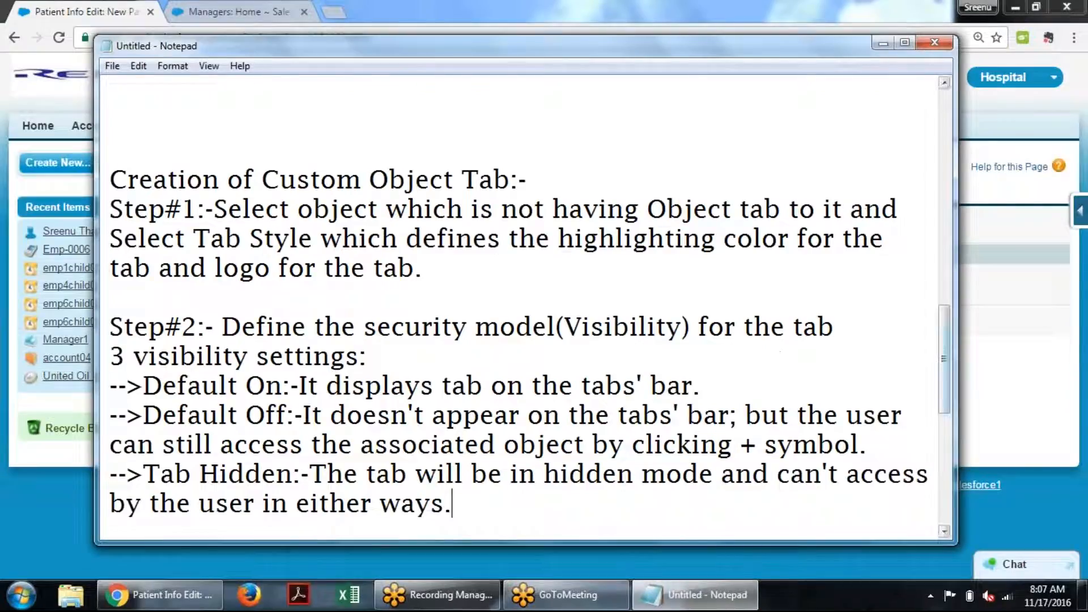
drag(943, 351, 936, 282)
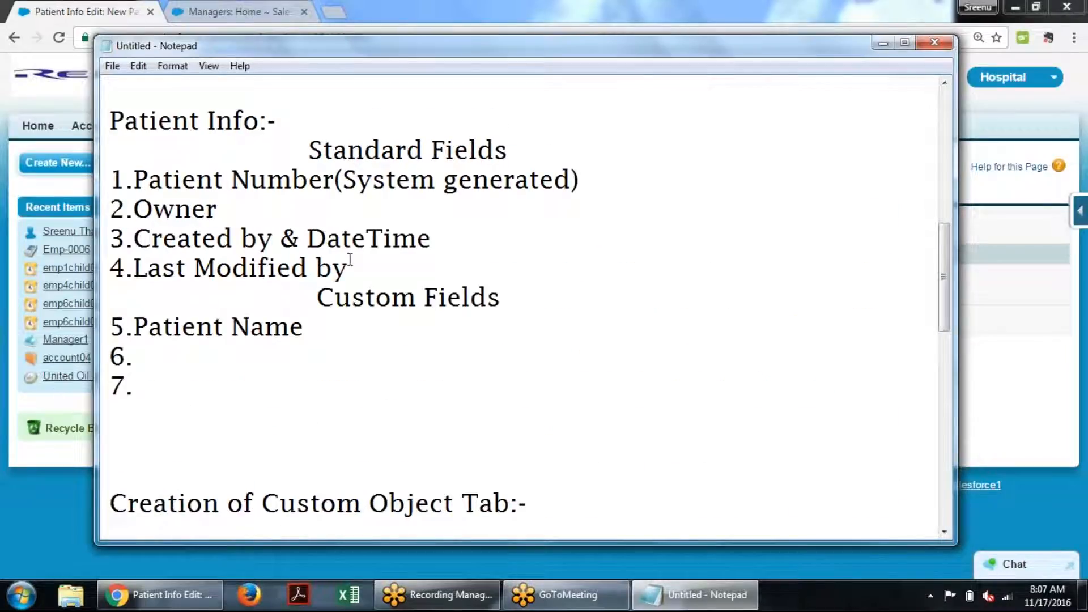
drag(356, 267, 115, 181)
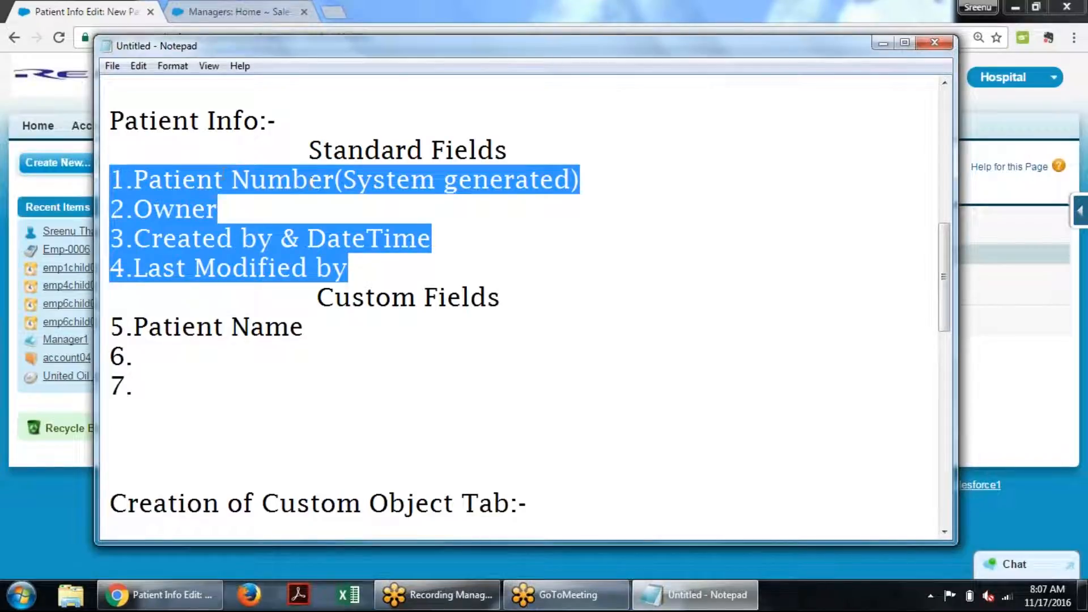
click(342, 179)
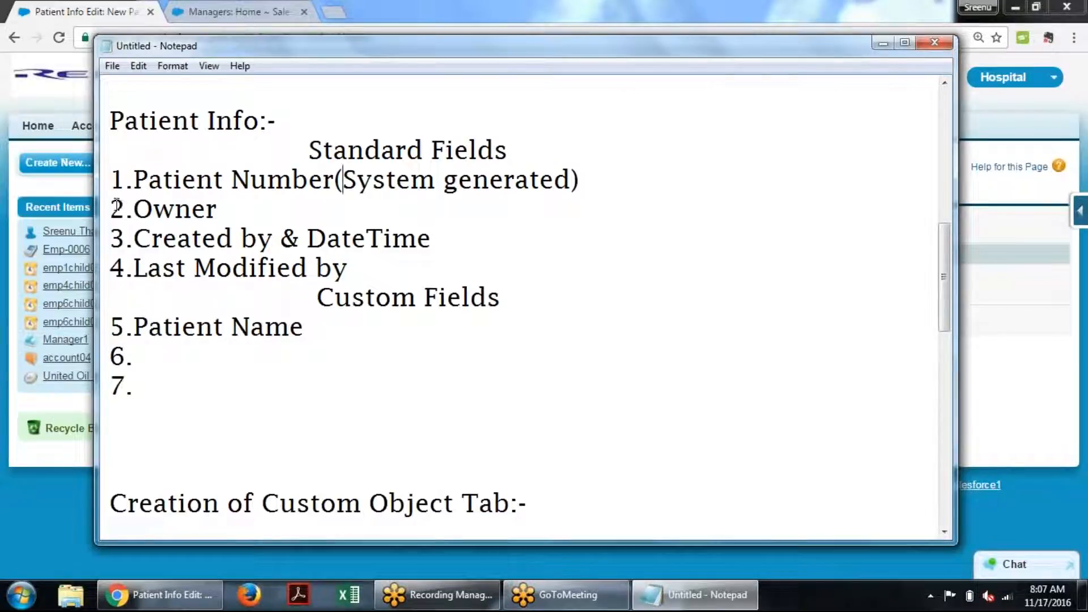
drag(110, 209, 348, 277)
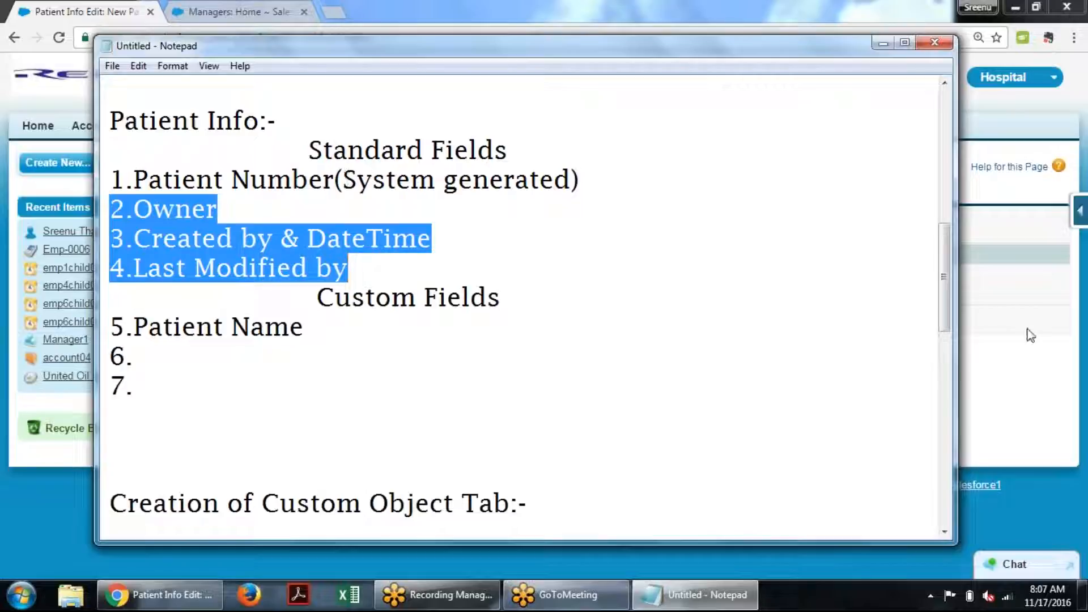
key(alt+Tab)
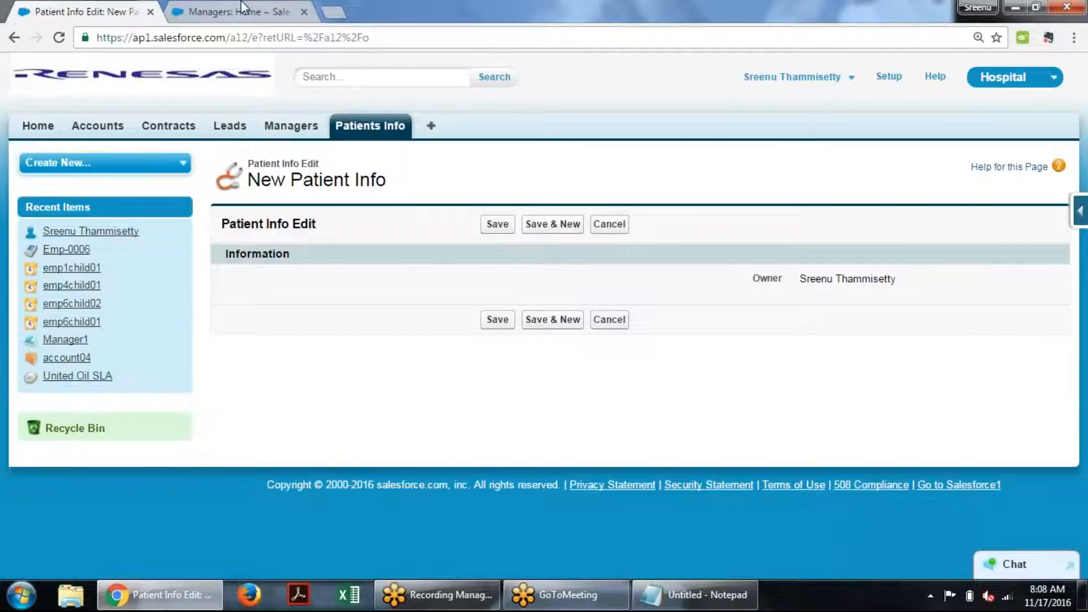
Create and save a new Manager record with the Manager Name "abc mgr" in the other Salesforce browser tab.
key(ctrl+Tab)
click(488, 257)
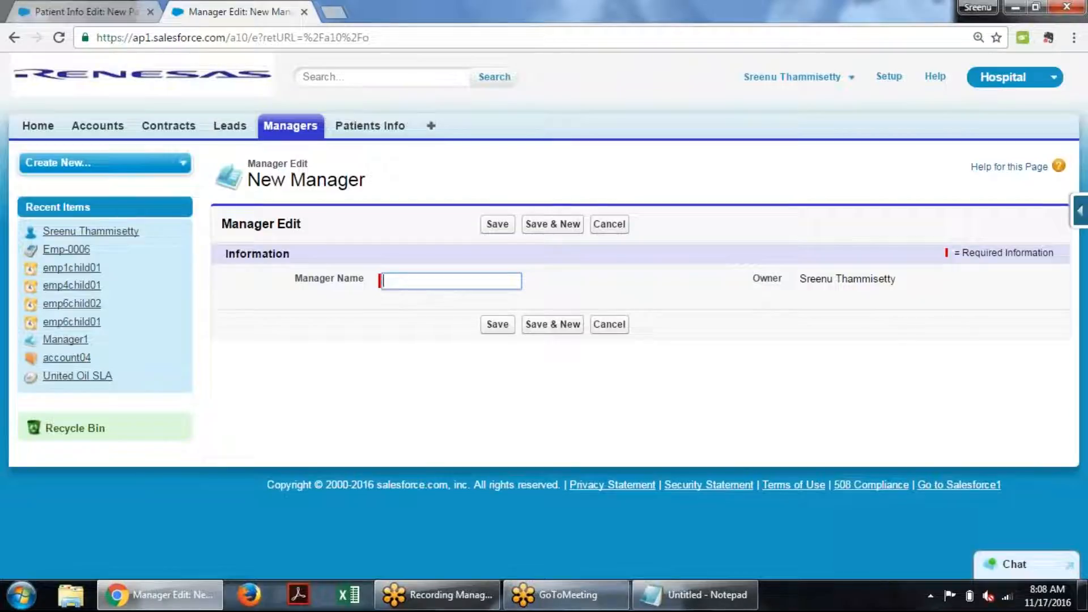
drag(300, 284, 376, 283)
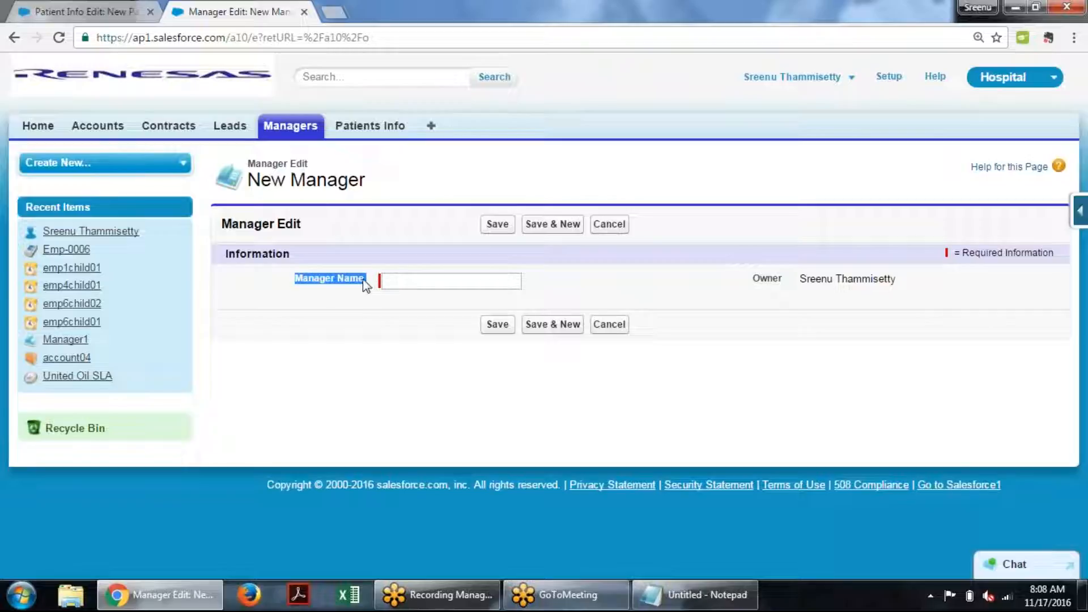
click(416, 288)
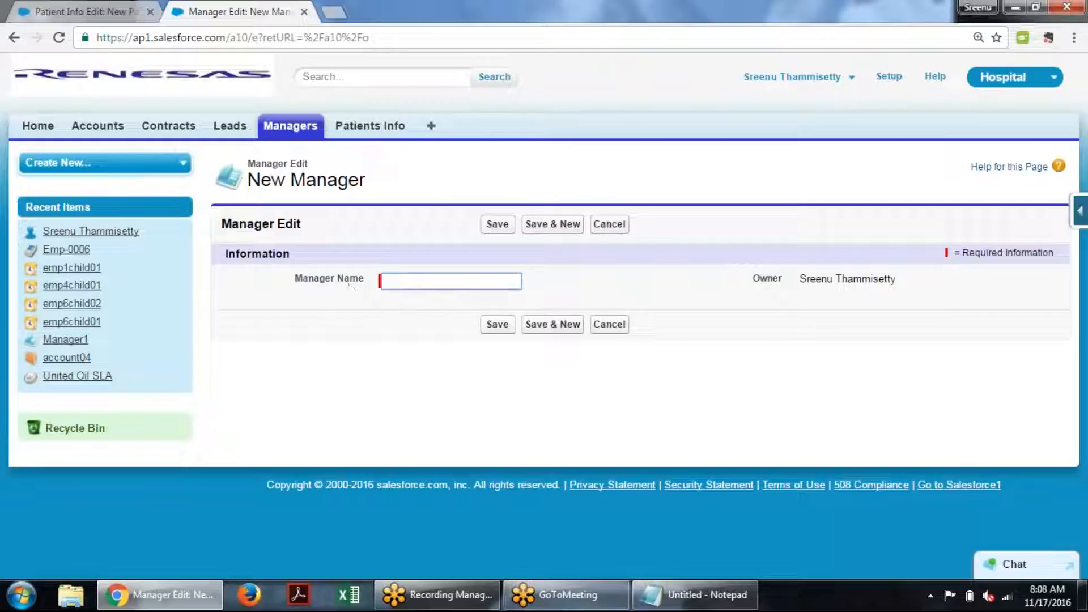
text(abc )
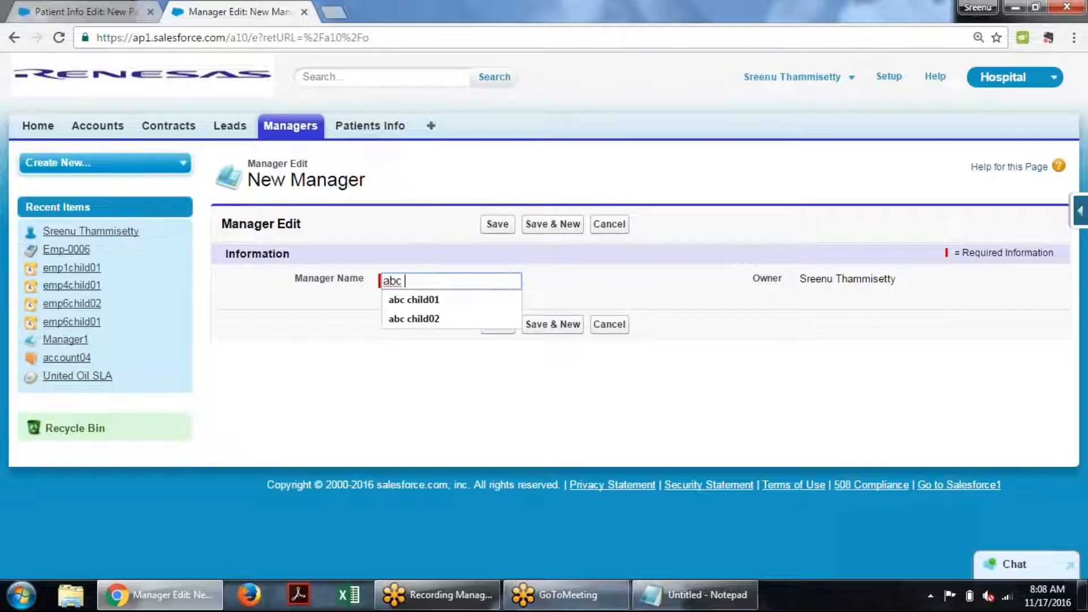
text(mgr)
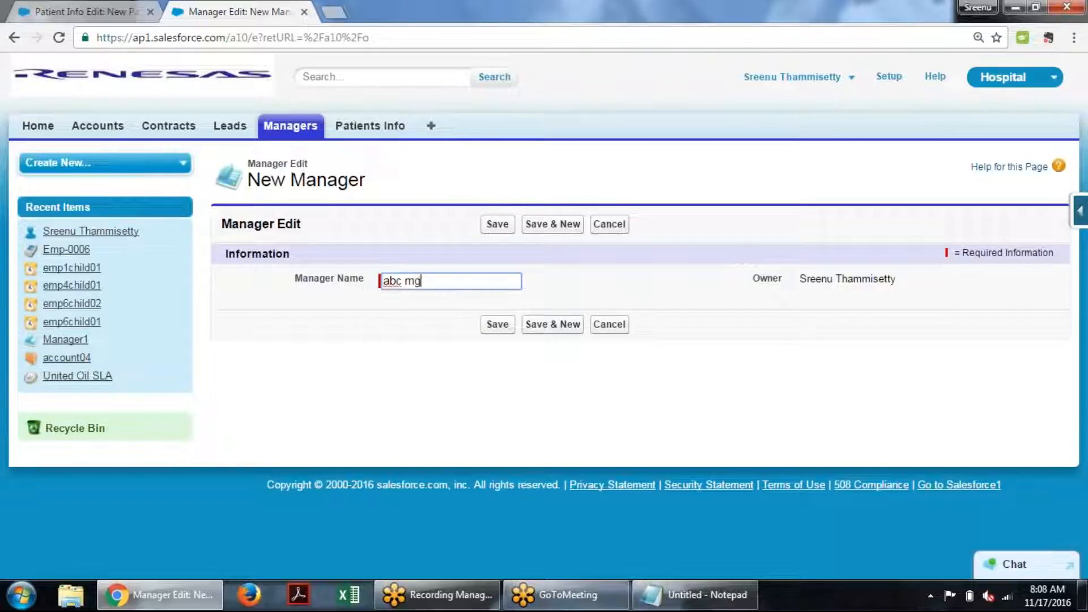
click(505, 332)
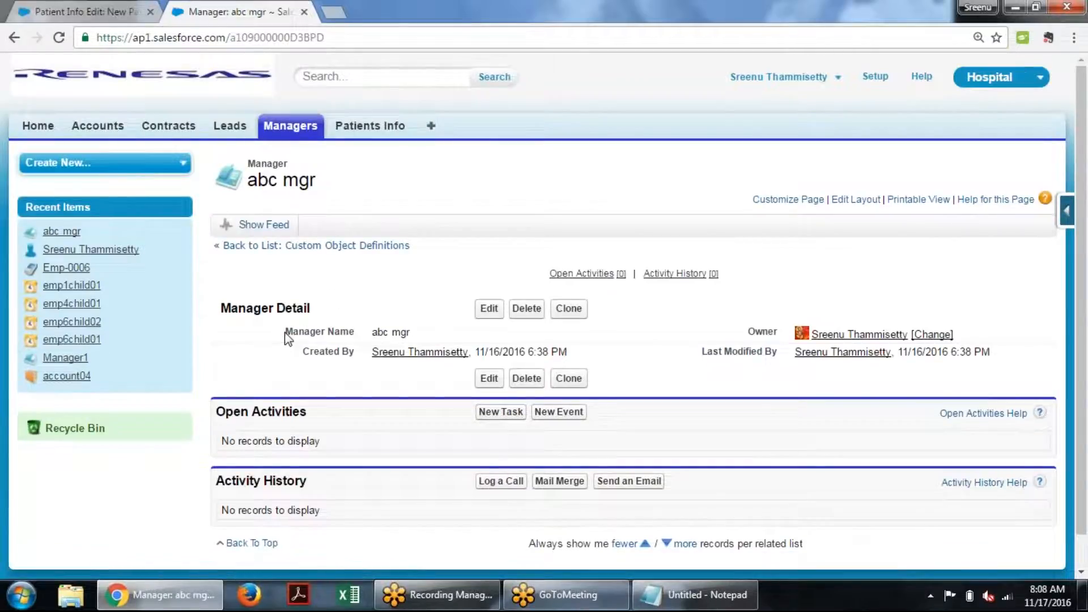
Examine the Manager Name, Owner, Created By and Last Modified By fields on the saved Manager record.
drag(283, 333, 366, 330)
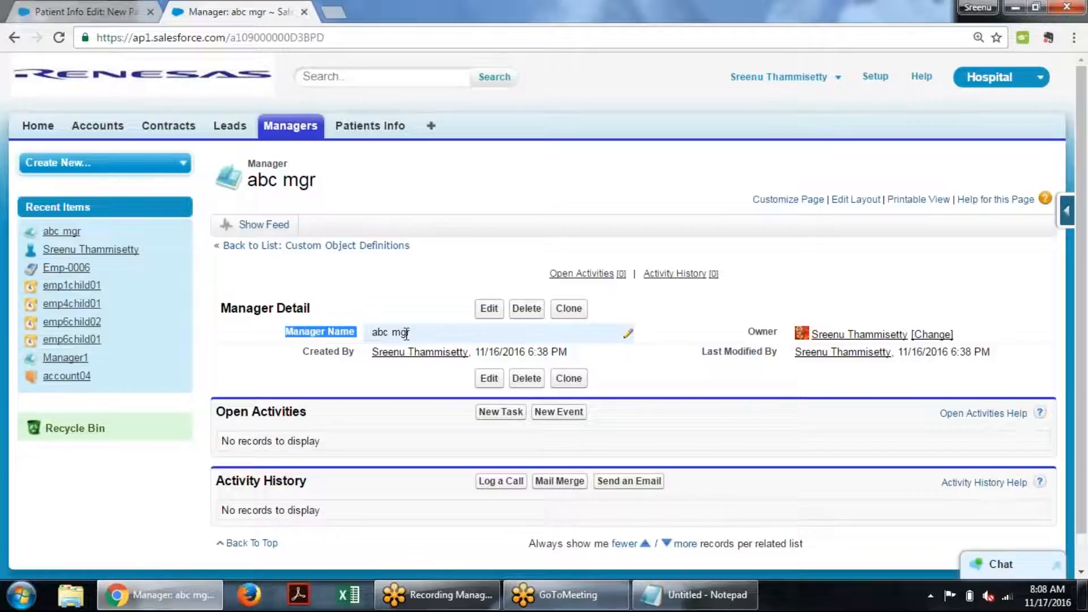
click(754, 340)
drag(755, 345, 992, 352)
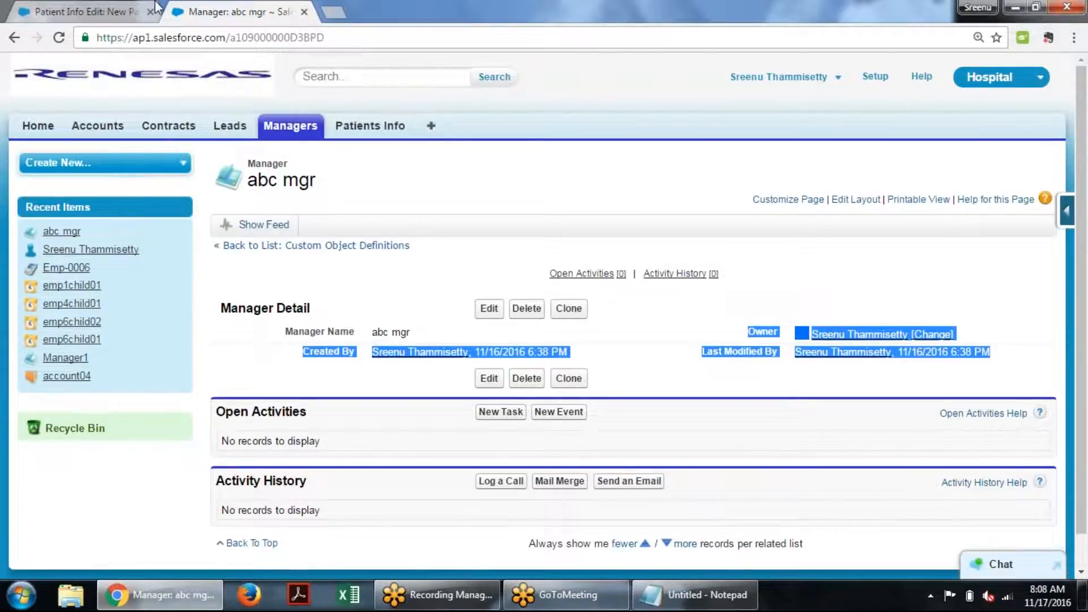
Save the new Patient Info record without entering any values and check its Patient Number field.
click(94, 8)
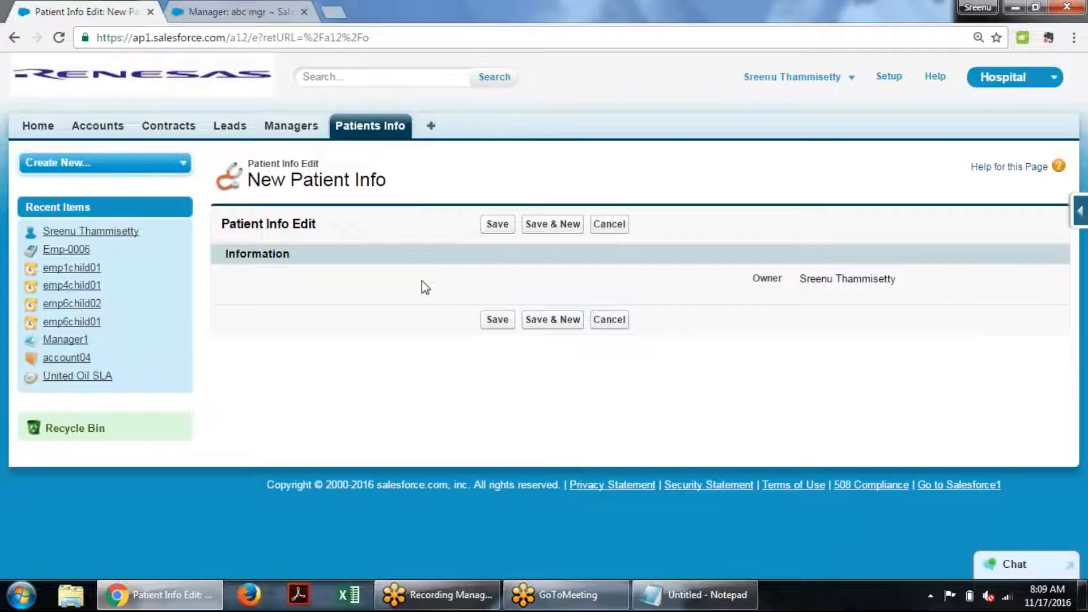
click(497, 320)
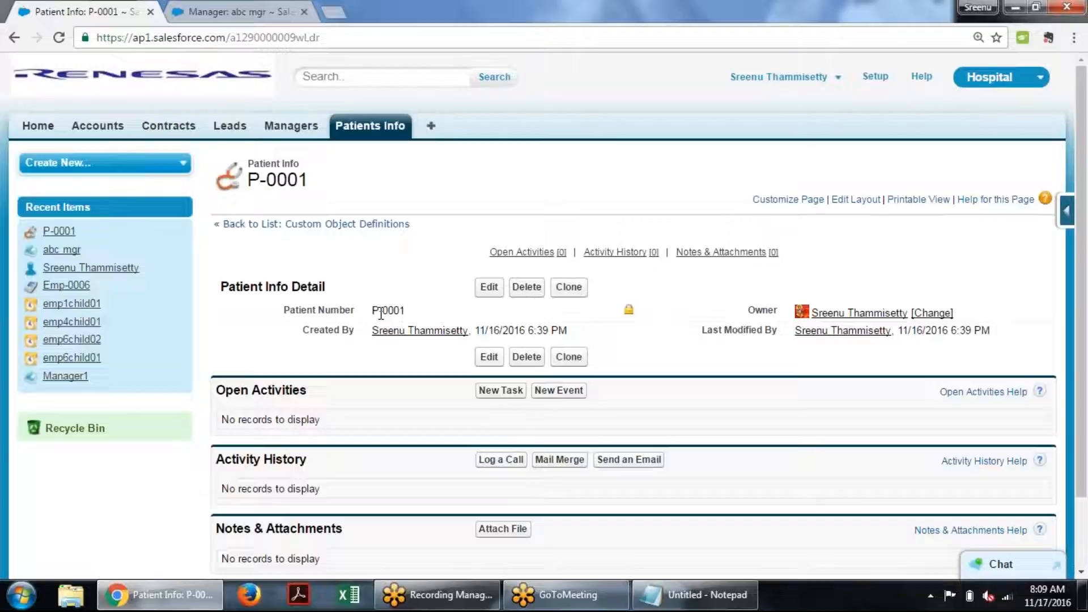
drag(371, 311, 417, 310)
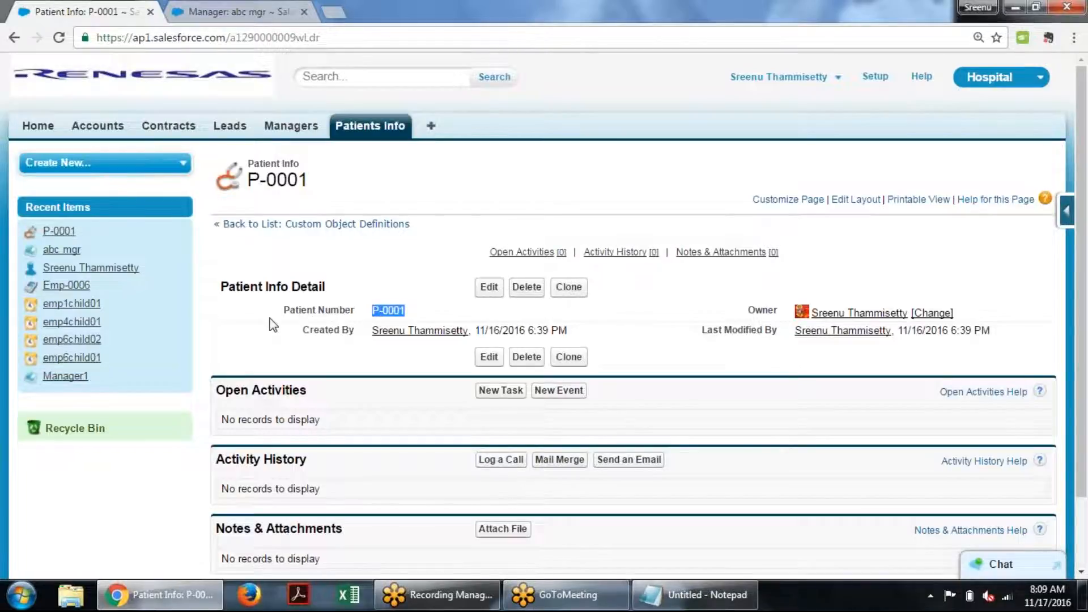
click(629, 311)
drag(287, 309, 418, 315)
click(307, 332)
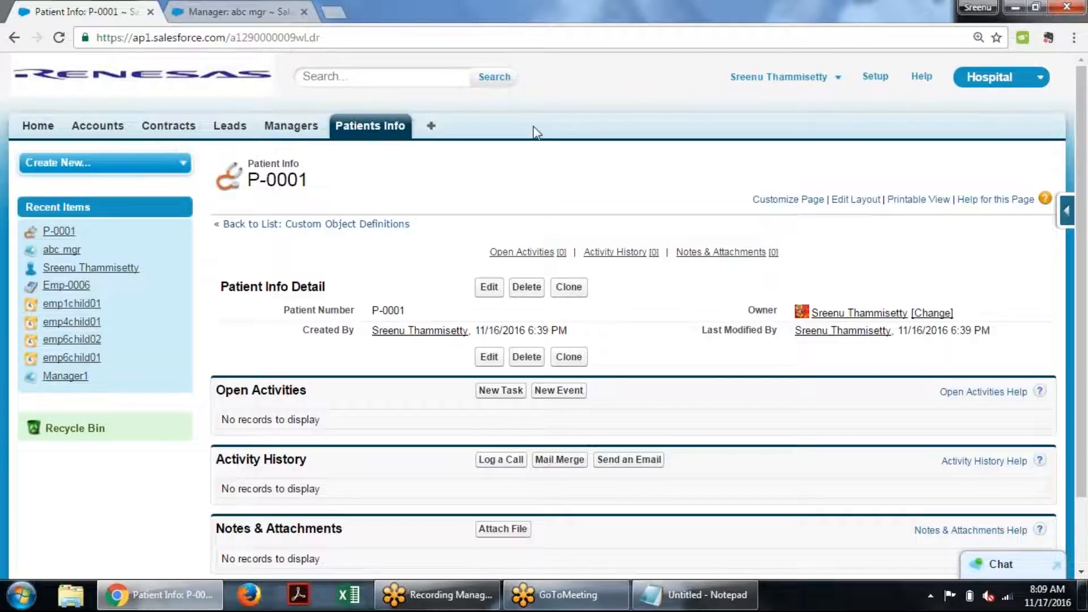
Compare the Manager and Patient Info records, and bring up the Patient Info field list in Notepad.
click(252, 9)
click(88, 8)
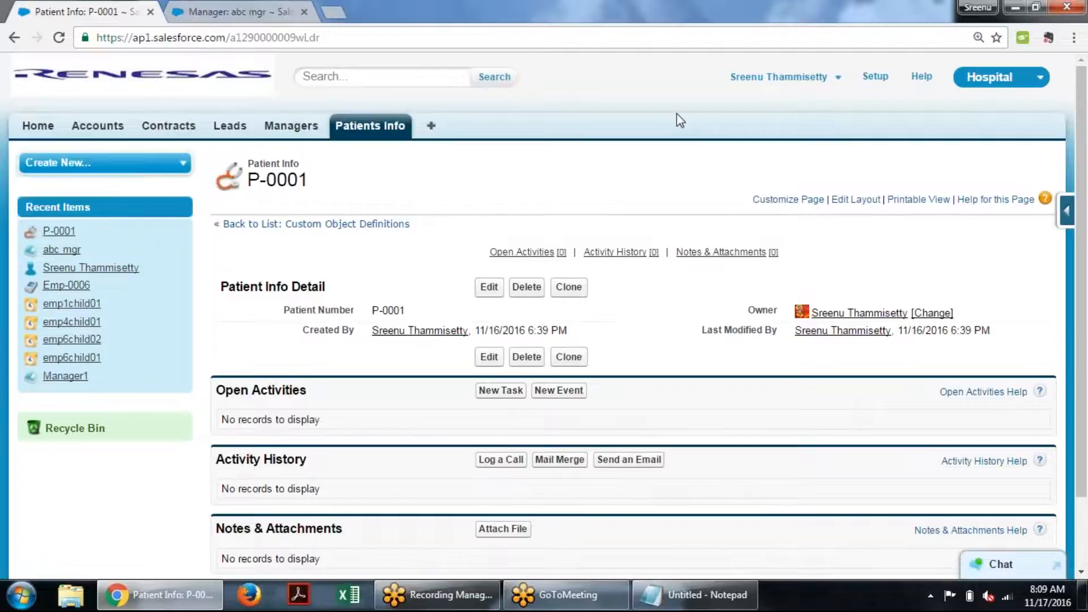
click(684, 604)
click(590, 304)
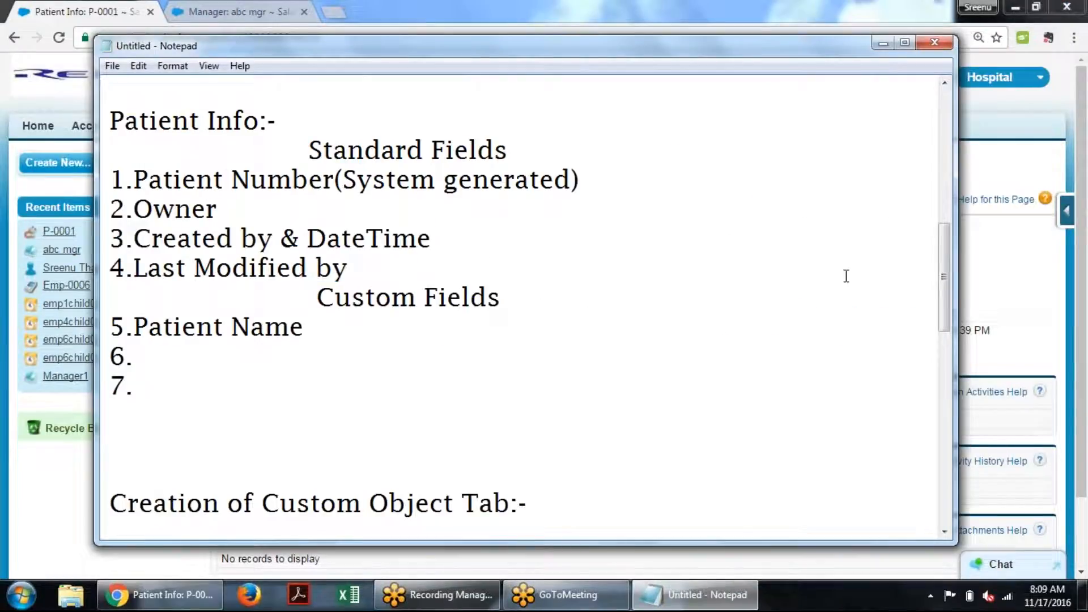
Review the Notepad line on the two ways of creating objects, Setup path and Schema Builder.
drag(944, 260, 935, 210)
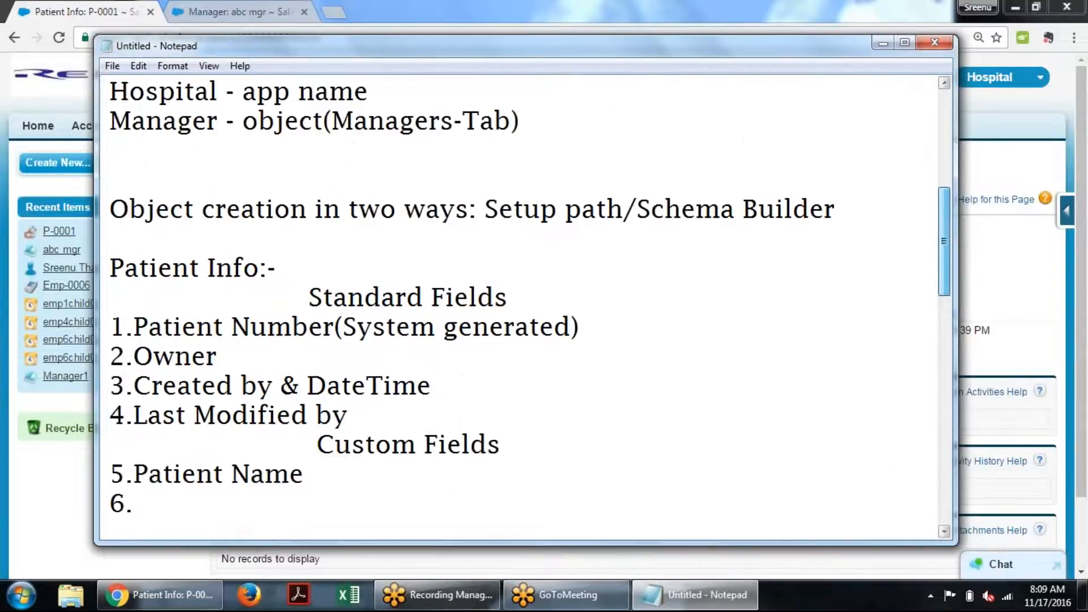
drag(483, 211, 625, 211)
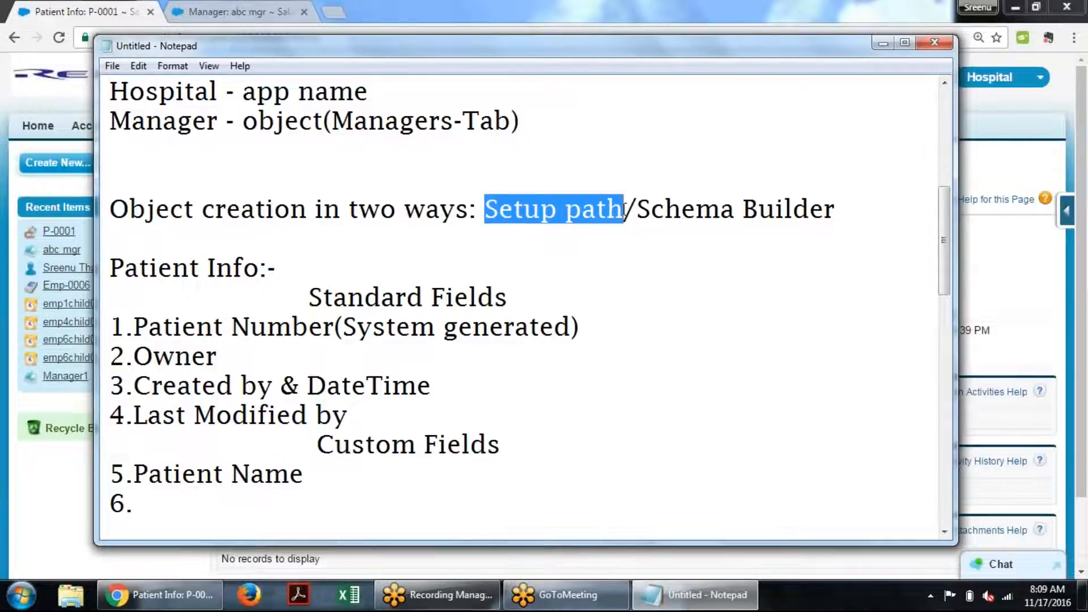
drag(636, 211, 844, 207)
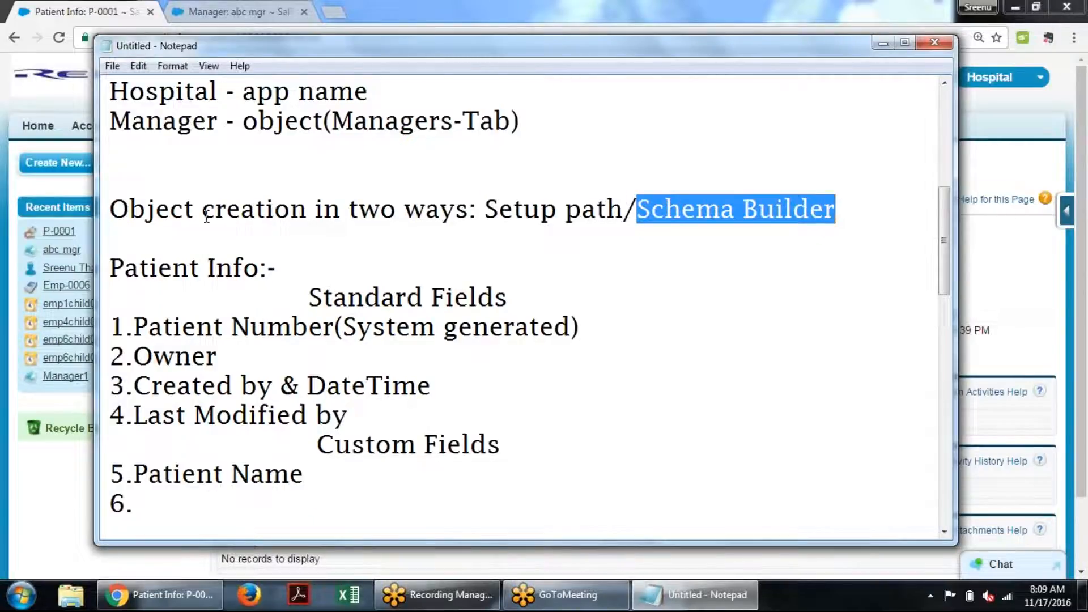
Switch back to Salesforce and open Schema Builder from Setup.
click(1006, 270)
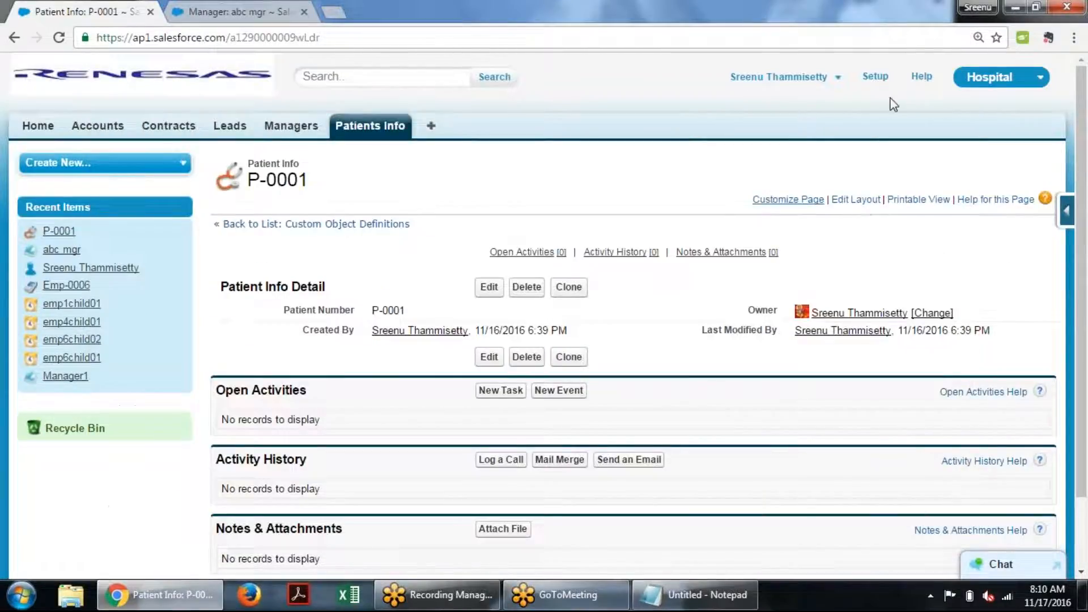
click(875, 77)
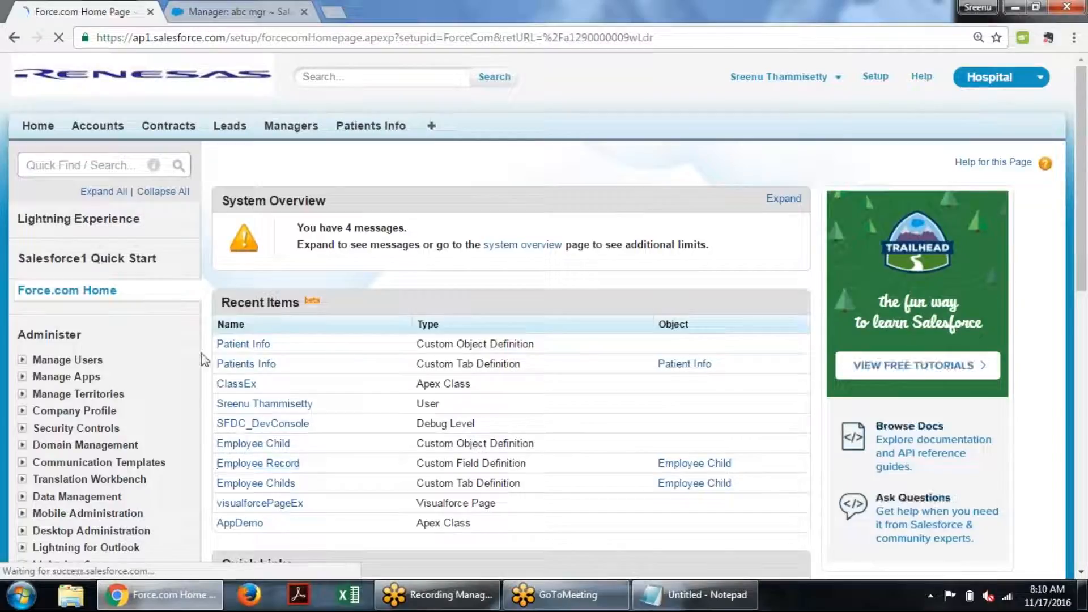
scroll(202, 349, down, 3)
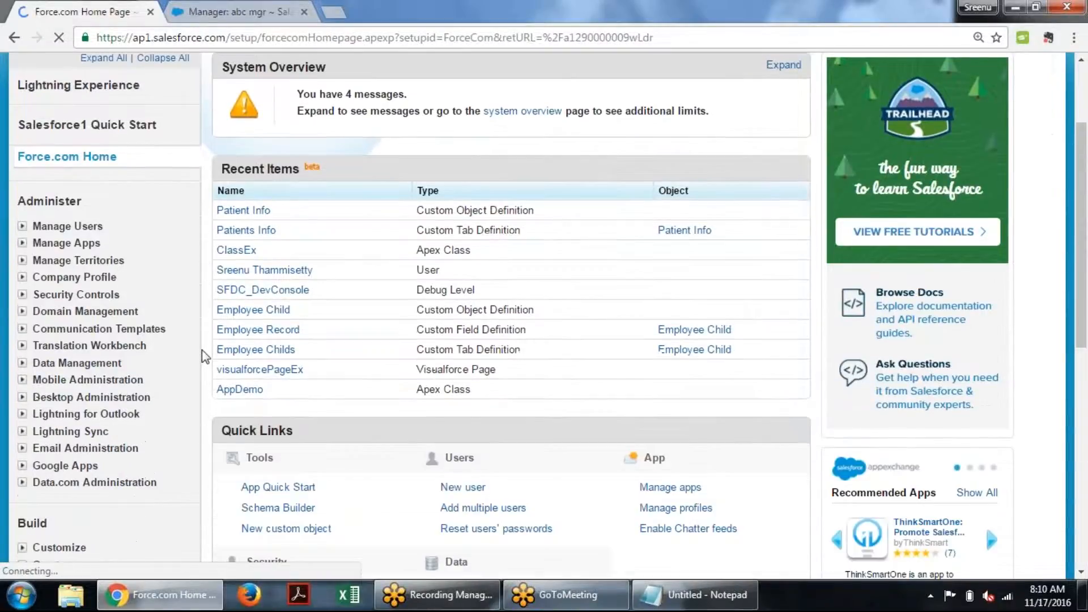
scroll(202, 349, down, 6)
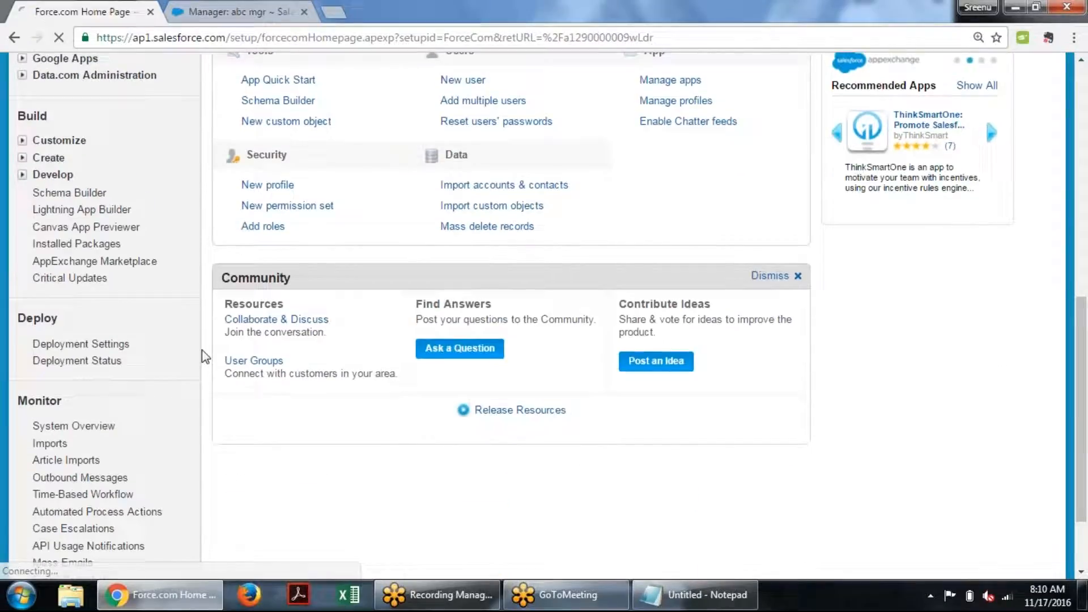
click(70, 194)
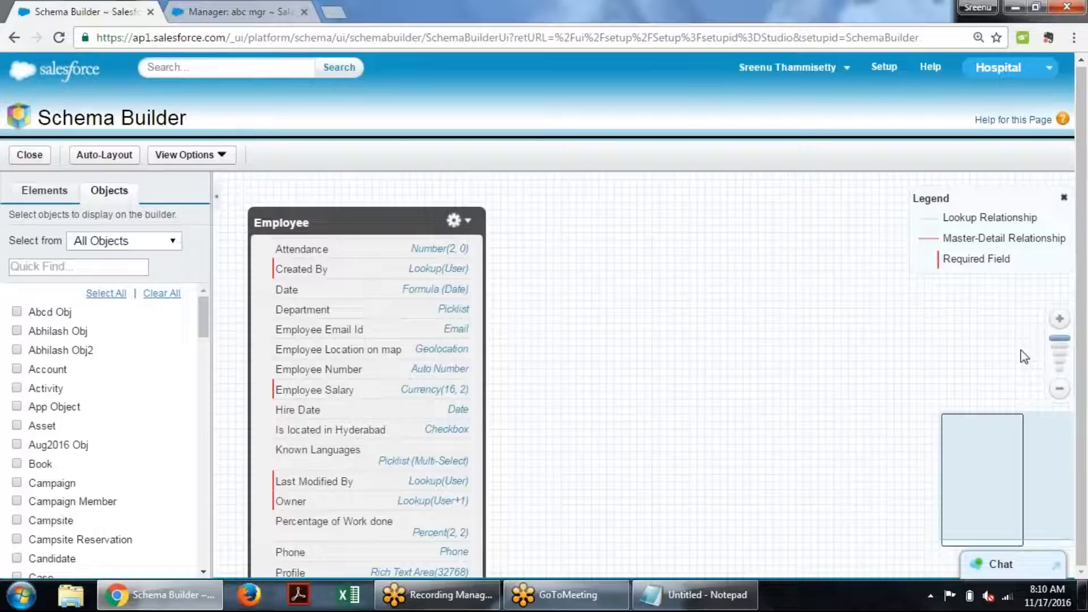
Display all objects on the Schema Builder canvas and examine their fields and relationships in different areas of the schema.
click(1060, 389)
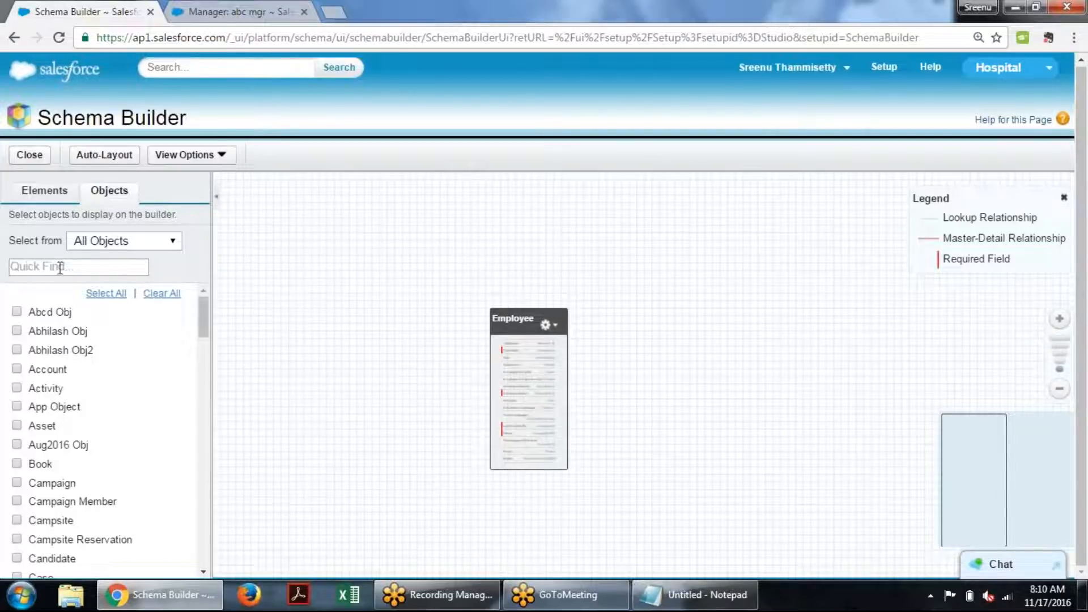
click(108, 296)
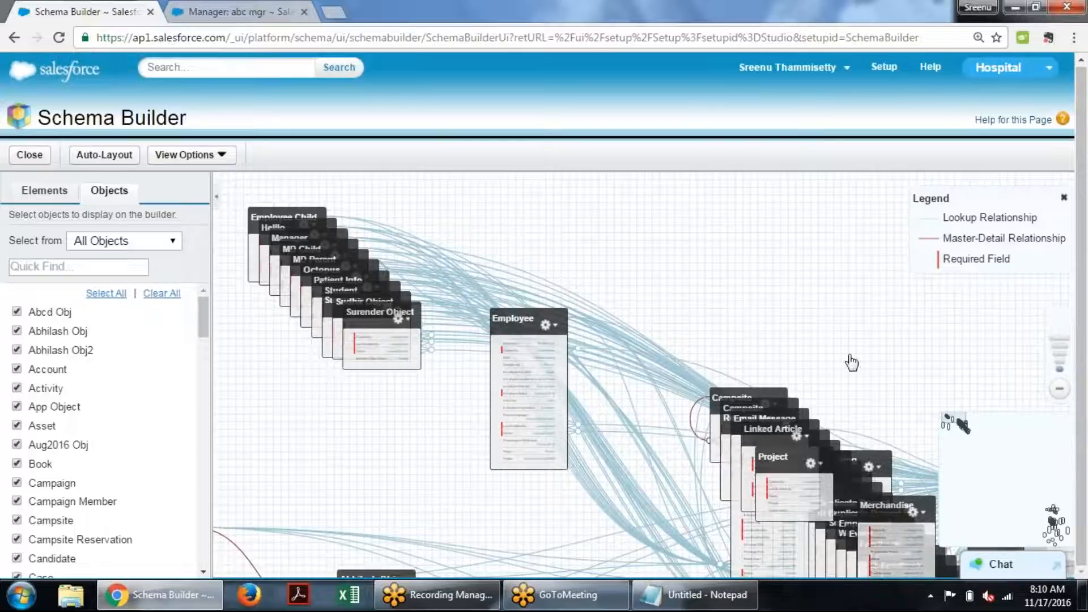
click(1059, 318)
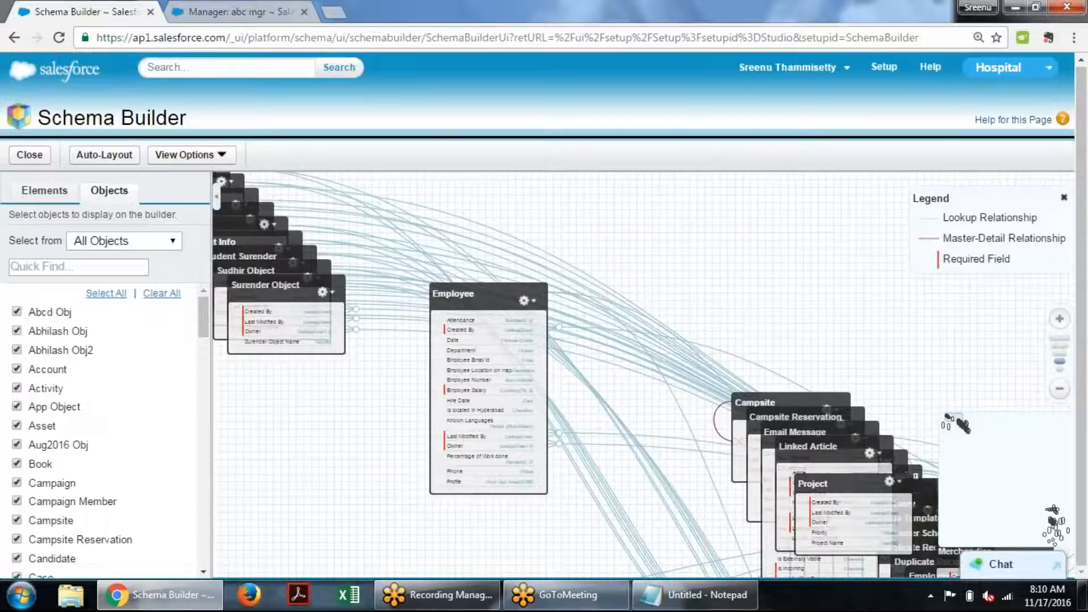
click(1059, 318)
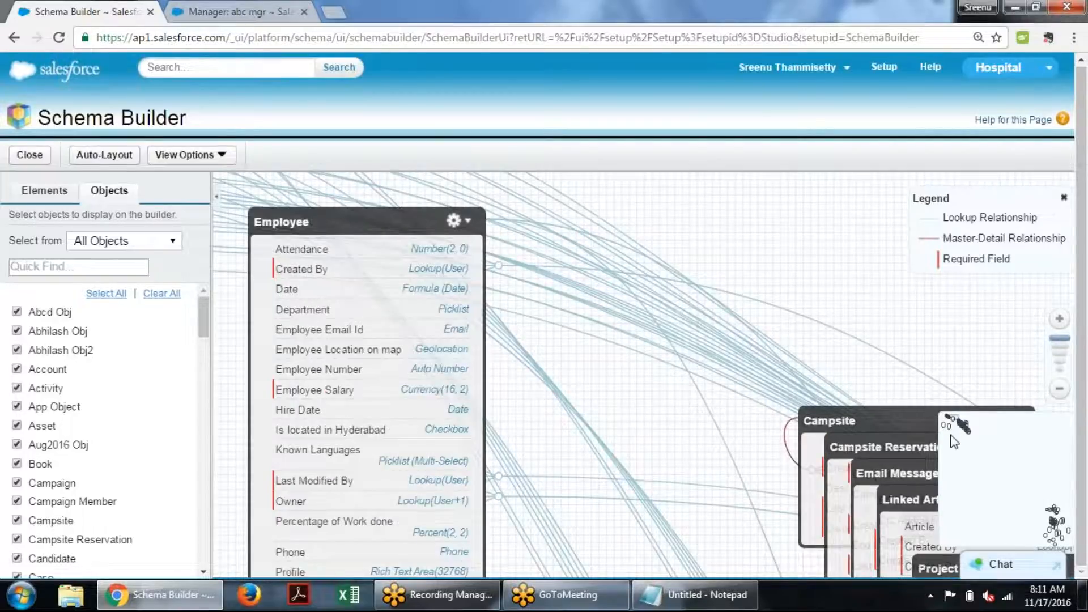
drag(957, 420, 946, 430)
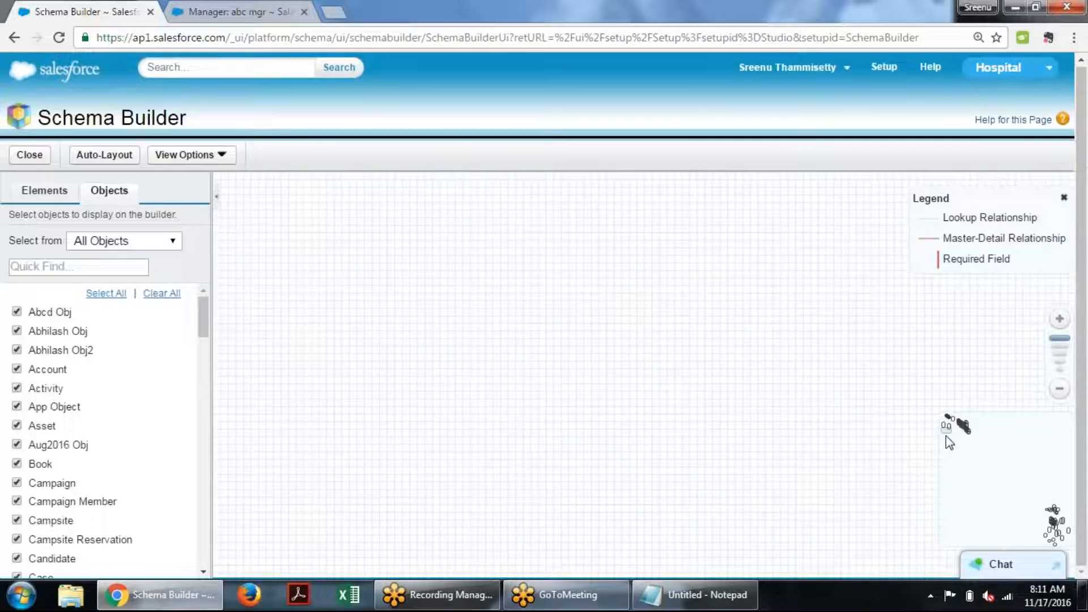
click(964, 427)
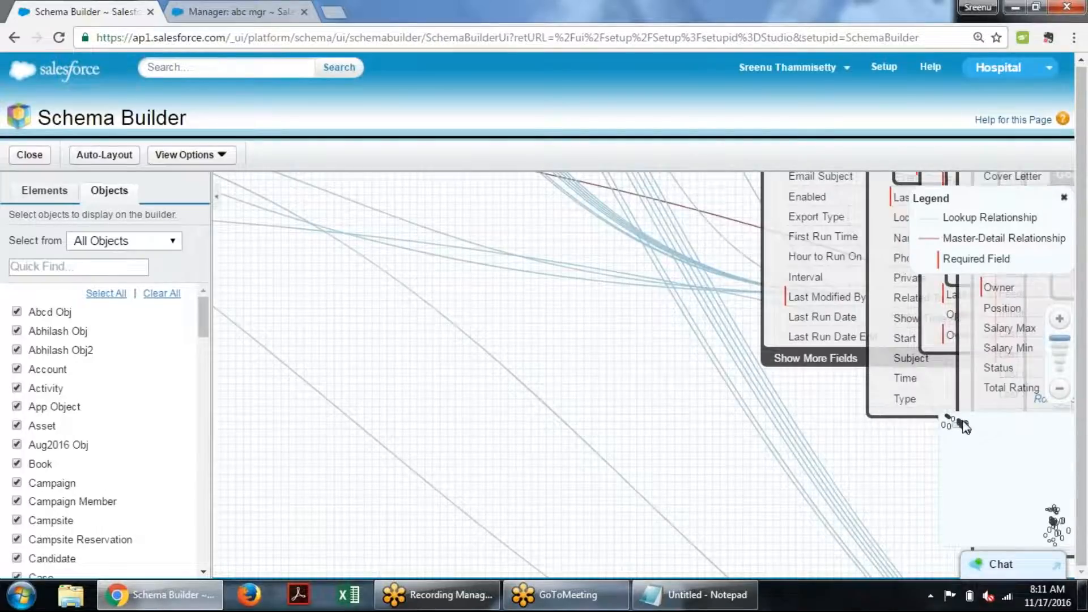
click(969, 423)
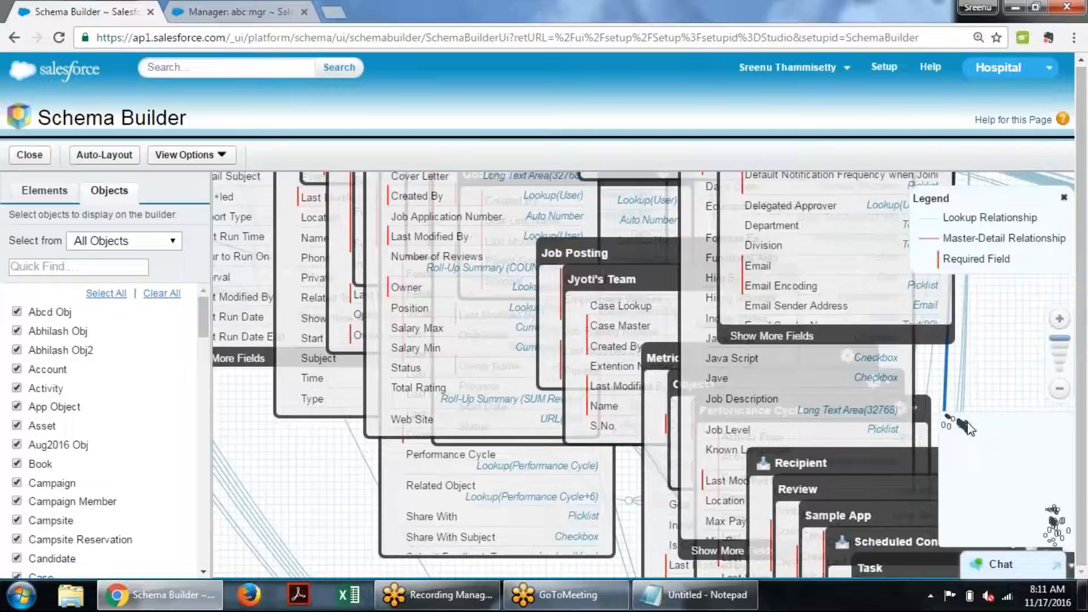
click(961, 425)
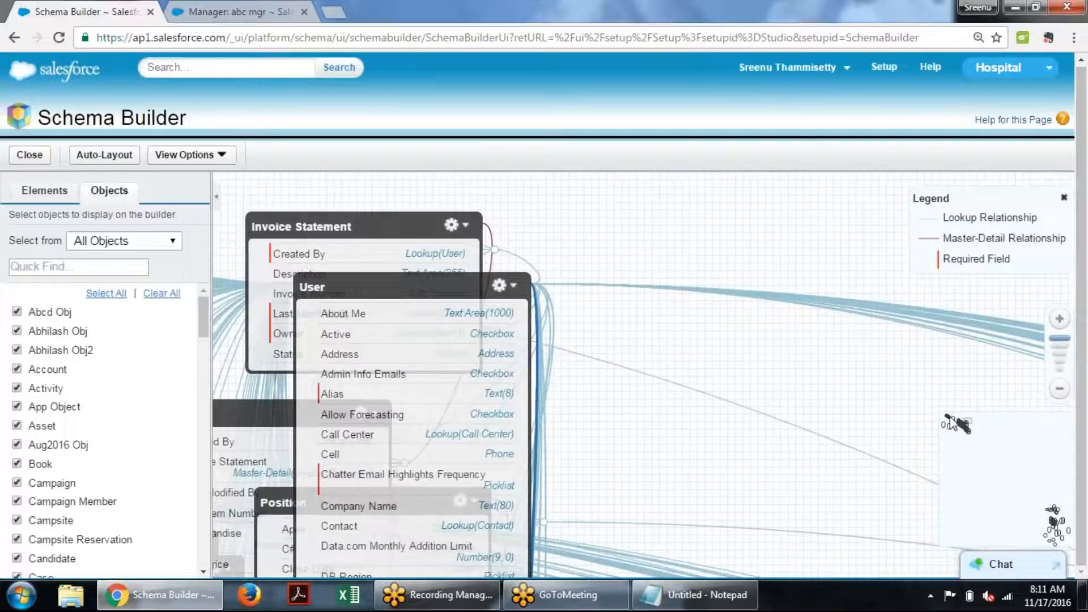
click(952, 423)
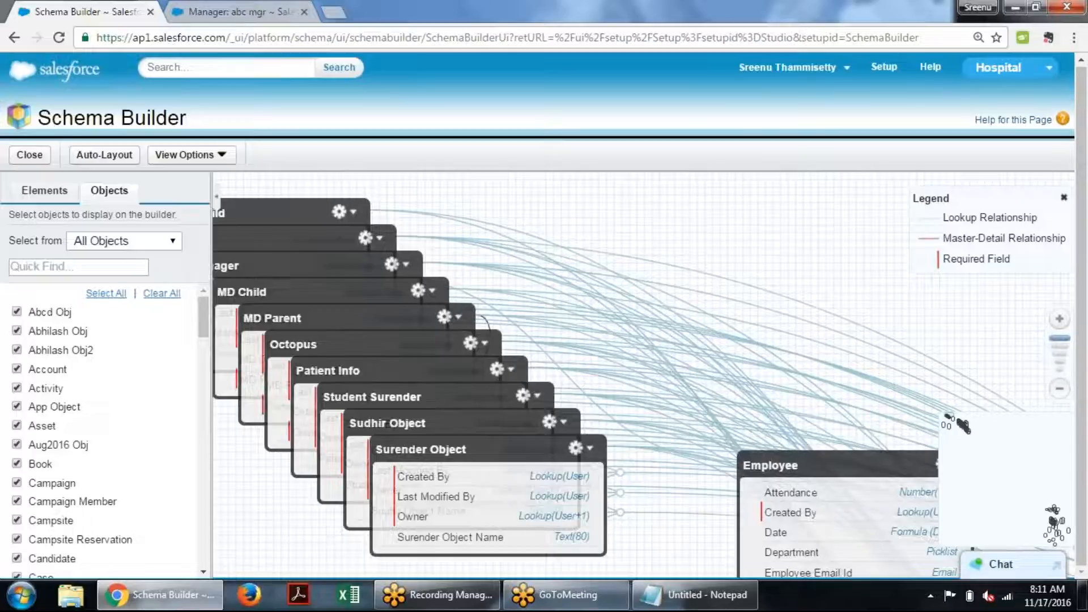
Clear all objects from the schema canvas, then start a new custom object on it and look through its settings.
click(162, 294)
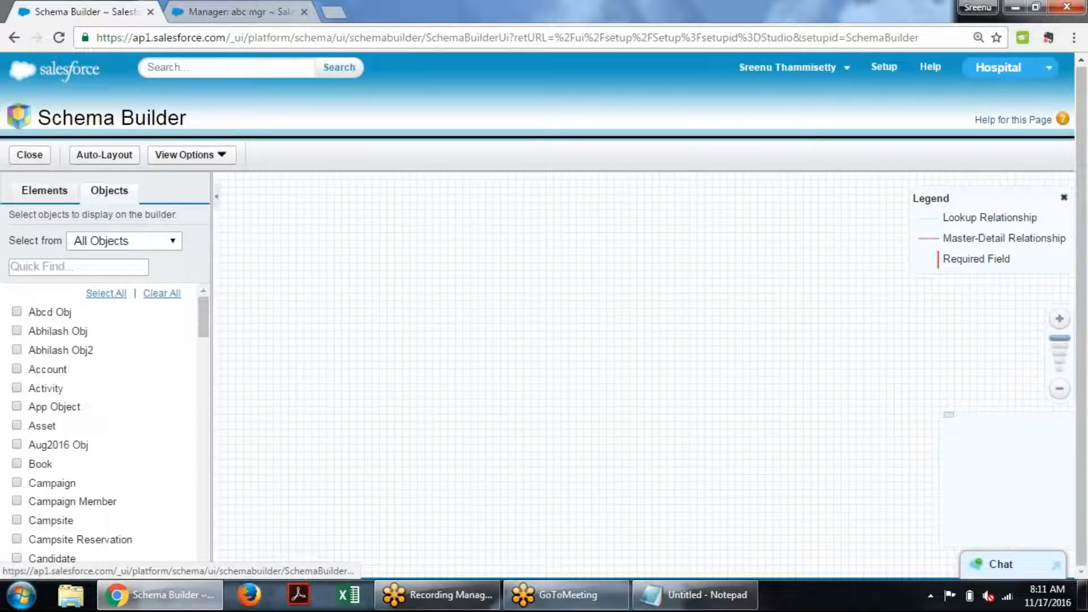
click(44, 191)
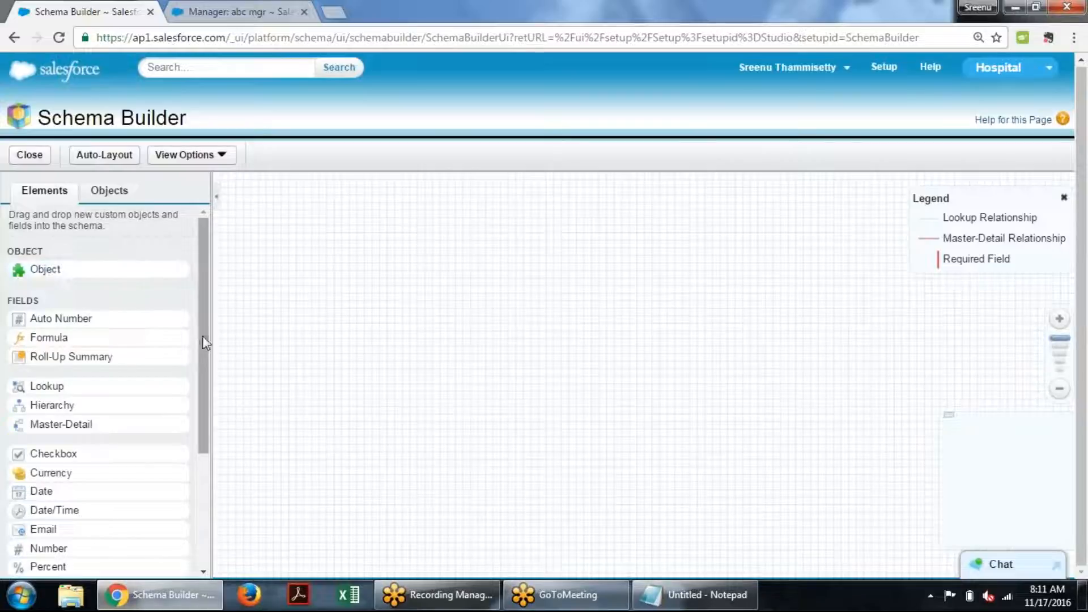
drag(202, 336, 196, 259)
drag(196, 333, 192, 359)
drag(27, 237, 425, 260)
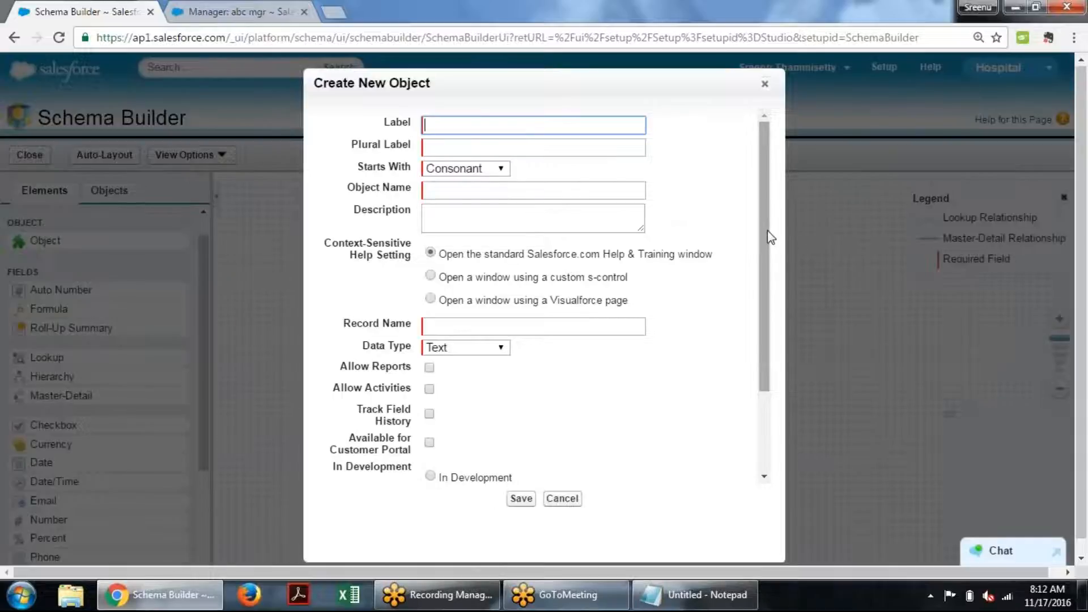
drag(765, 234, 779, 448)
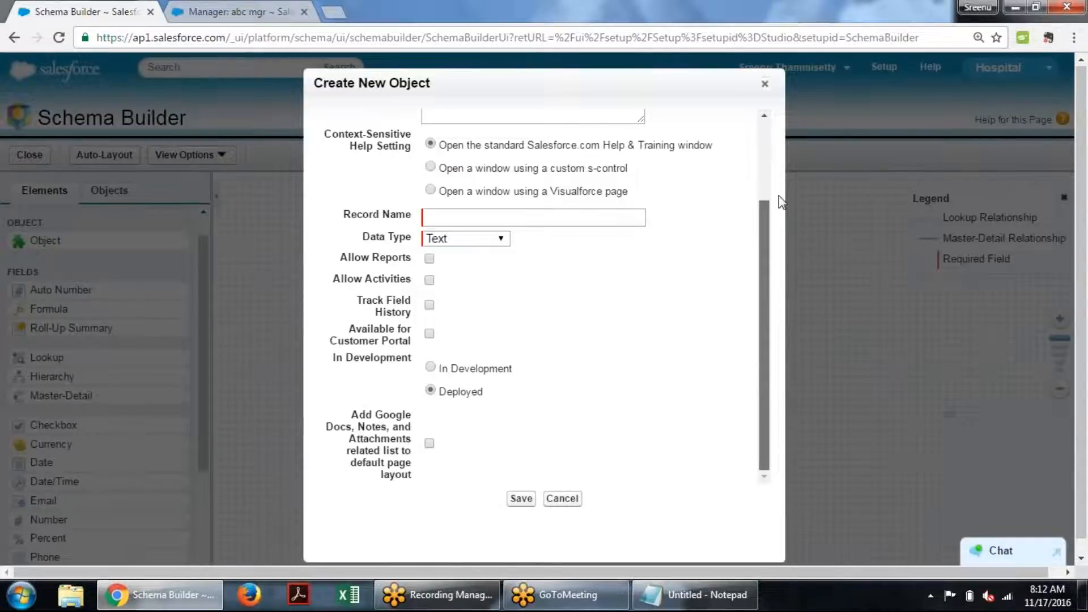
scroll(781, 198, up, 5)
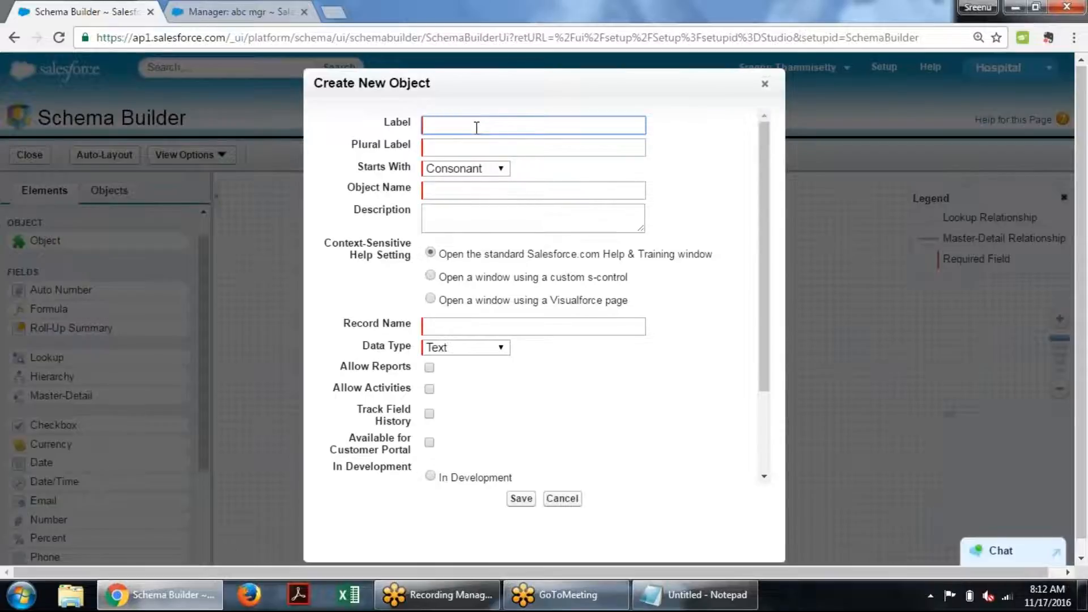
Label the new object Nurse with the plural label Nurses, leaving the description empty.
text(Nurse)
key(Tab)
text(Murses)
key(BackSpace)
key(BackSpace)
key(BackSpace)
key(BackSpace)
key(BackSpace)
key(BackSpace)
text(Nurses)
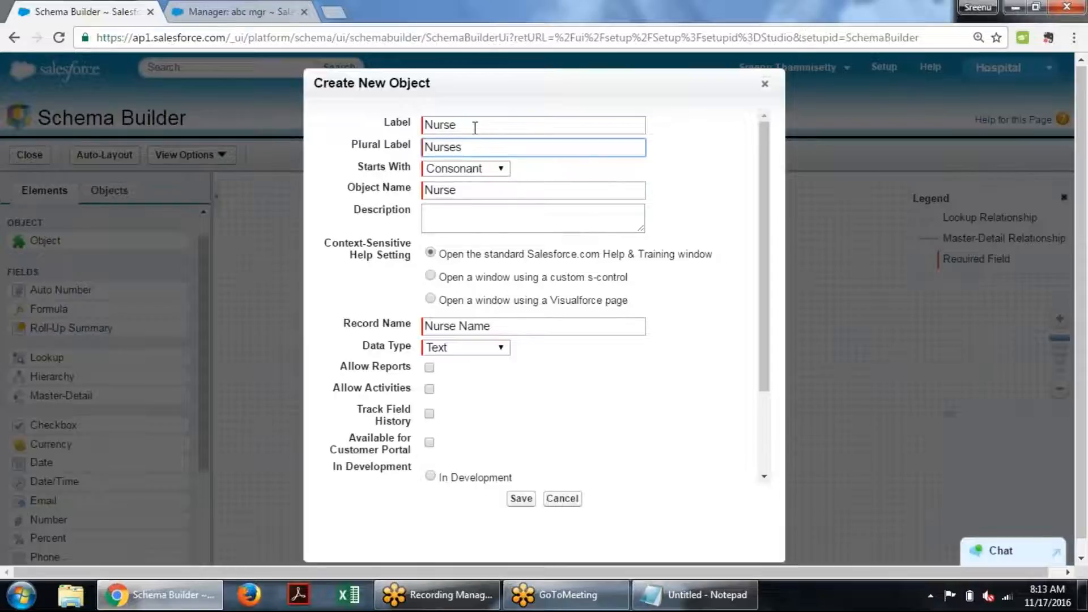
click(470, 217)
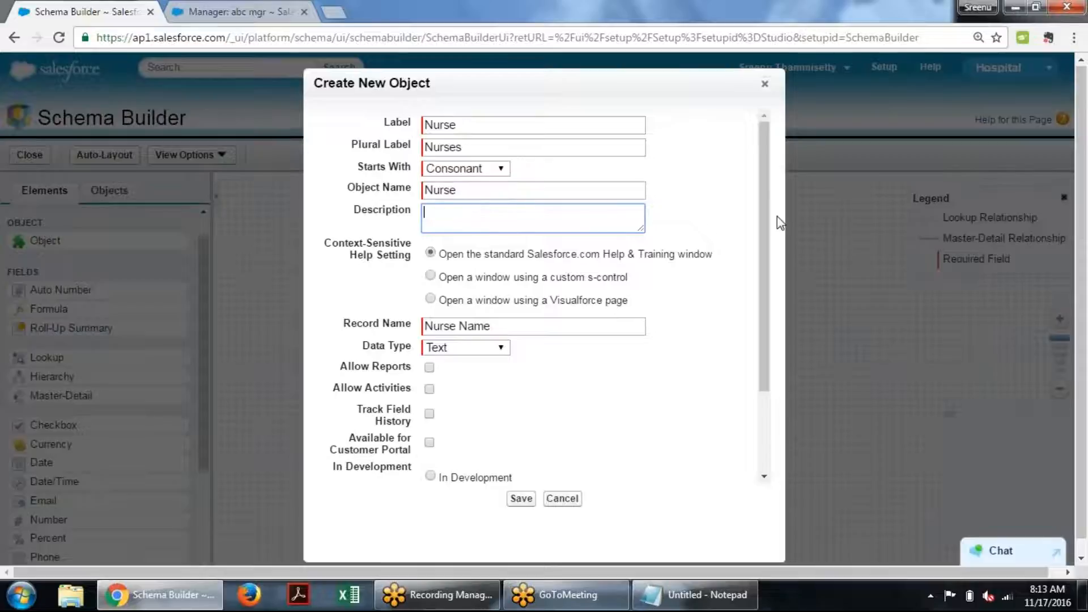
Enable reports, activities, field history tracking, Customer Portal availability and the Google Docs, Notes, and Attachments related list for the Nurse object.
drag(766, 261, 777, 338)
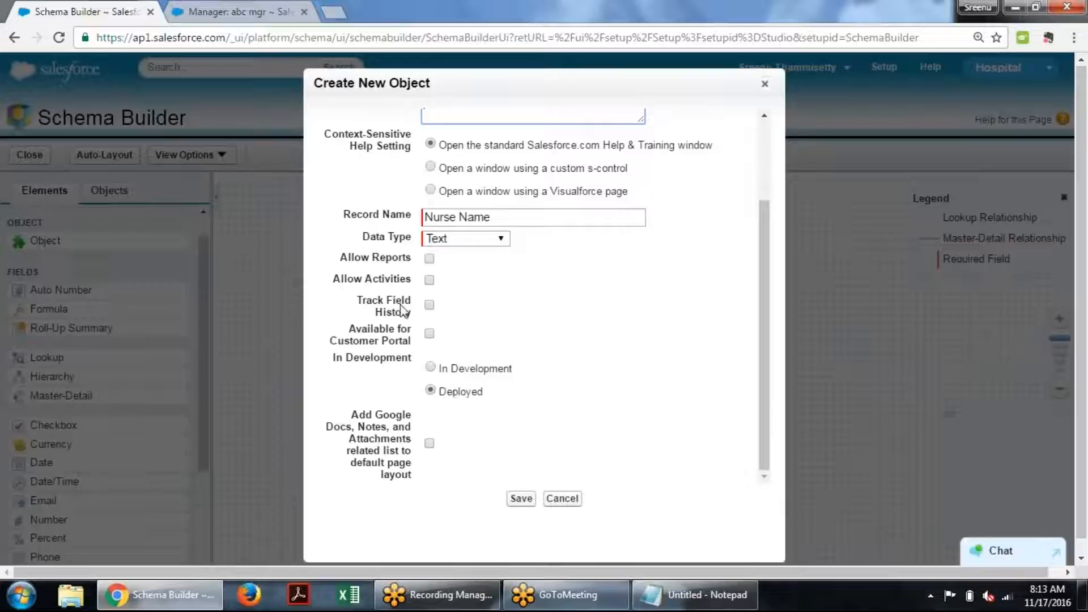
click(428, 259)
click(429, 280)
click(429, 306)
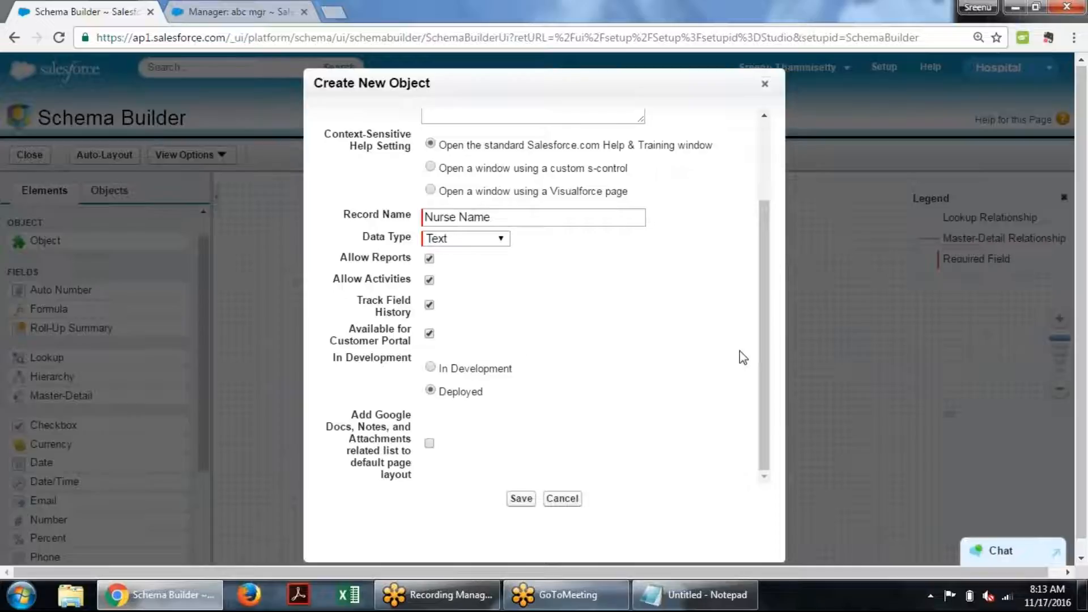
click(430, 444)
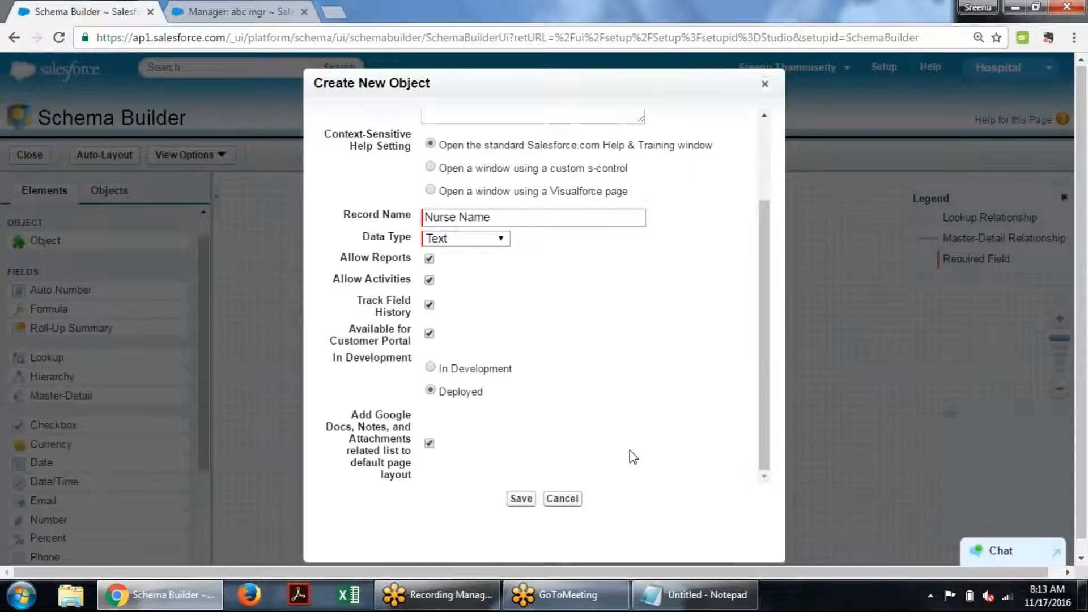
Turn off Available for Customer Portal and save the Nurse object.
click(521, 499)
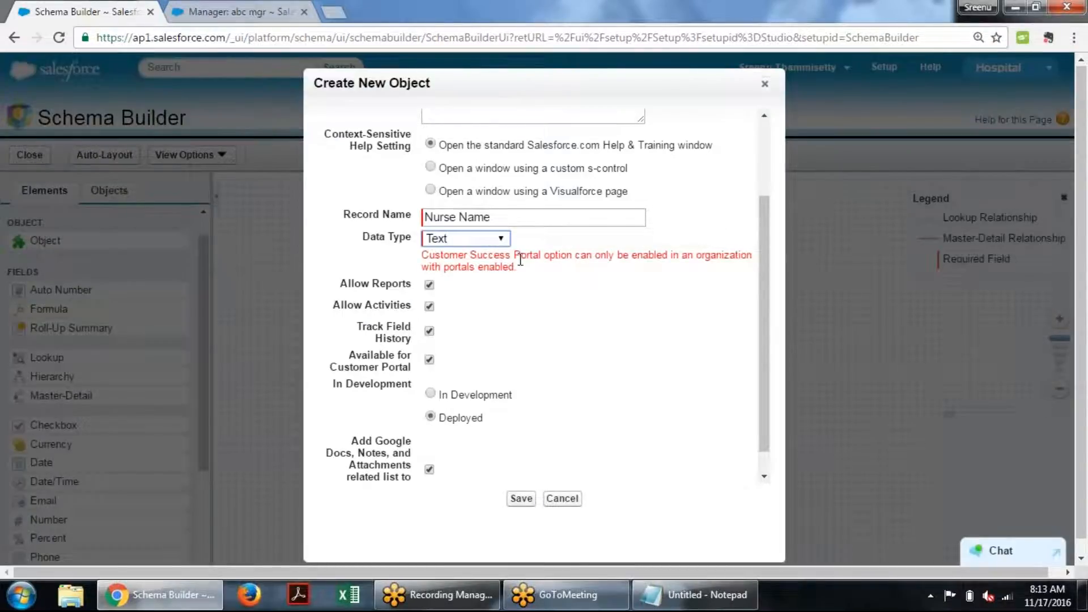
click(430, 362)
click(512, 500)
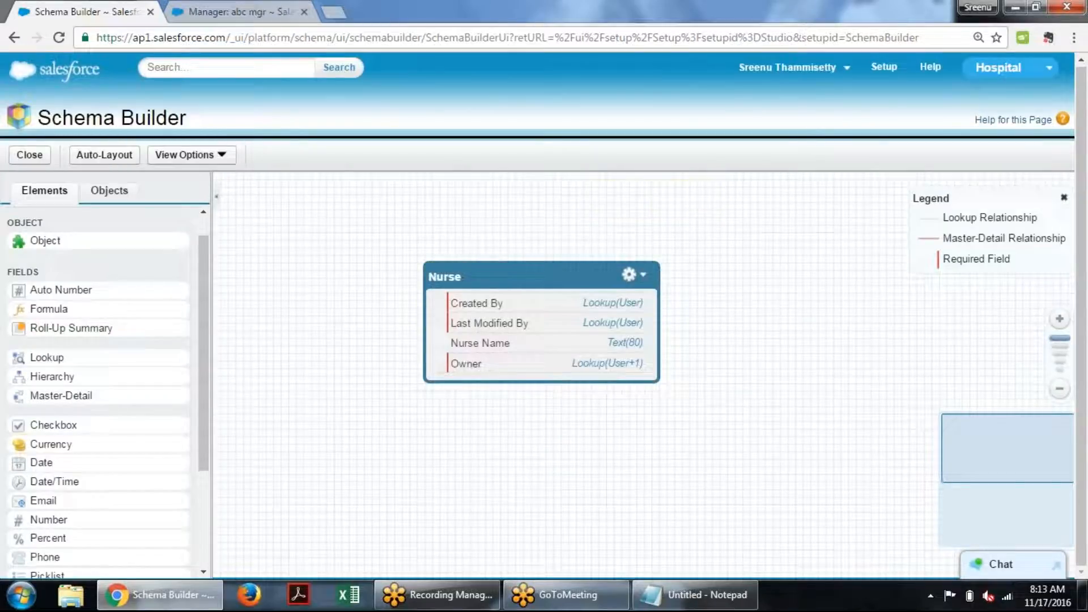
Examine the Created By, Last Modified By, Nurse Name and Owner fields of the Nurse object on the canvas.
click(475, 305)
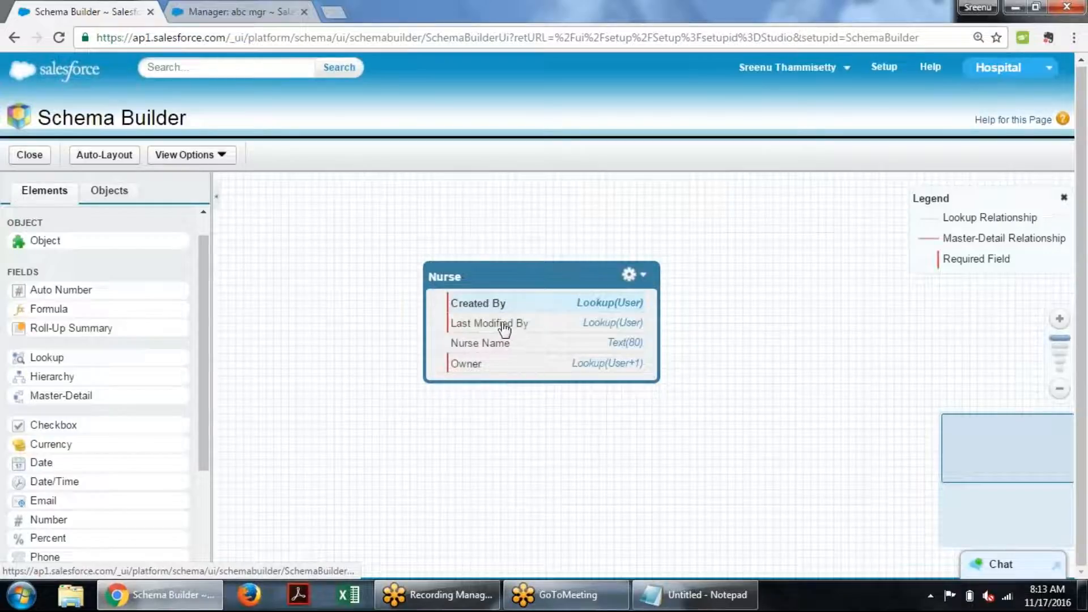
click(502, 325)
click(491, 346)
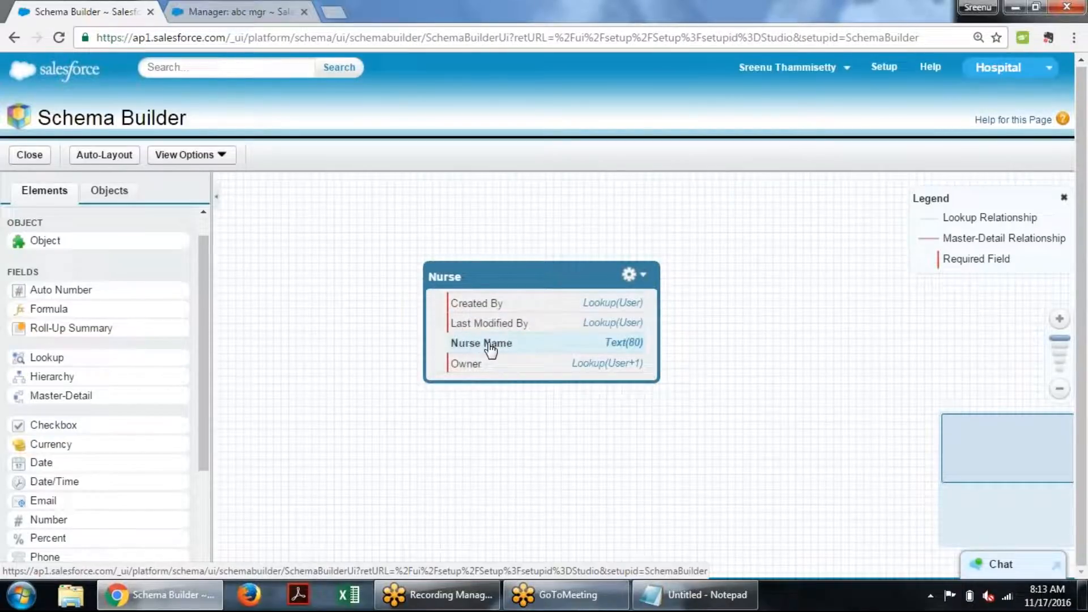
click(470, 368)
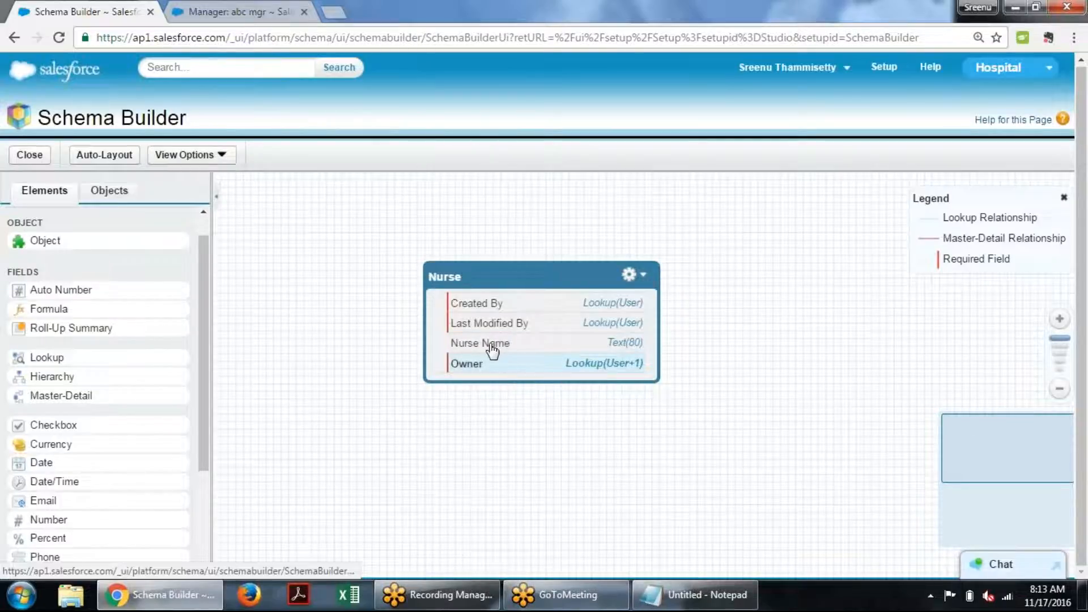
click(494, 347)
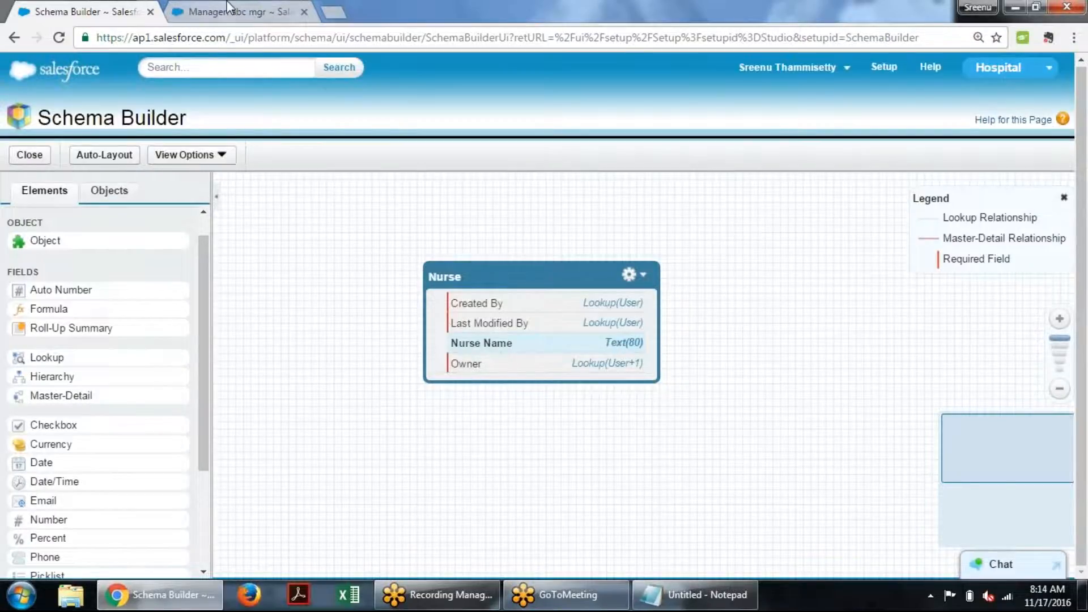
Switch to the Manager record's browser page and open the custom tabs setup page.
click(261, 2)
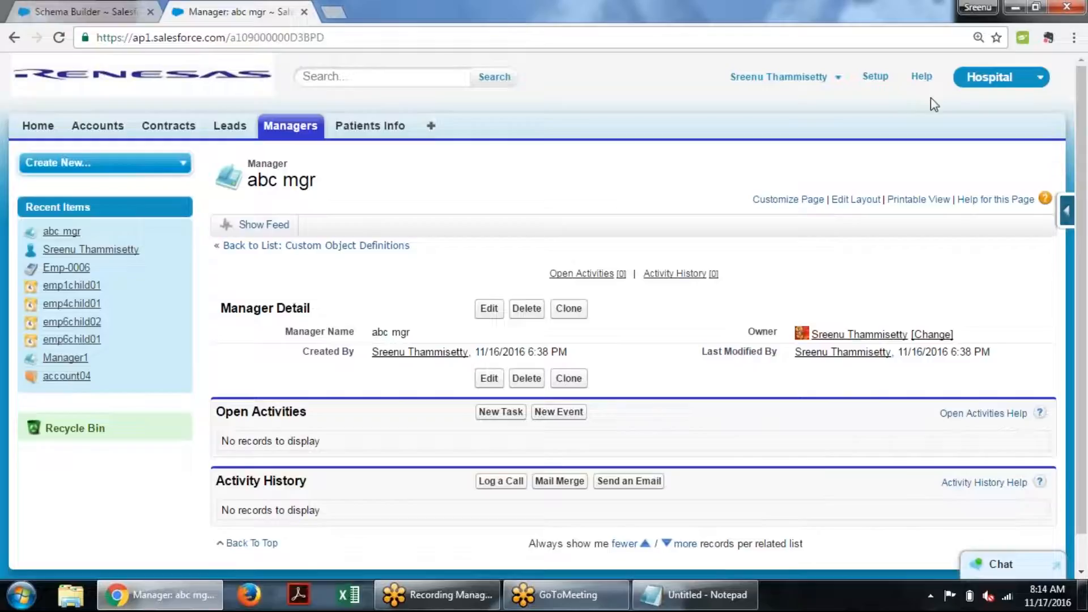
click(875, 77)
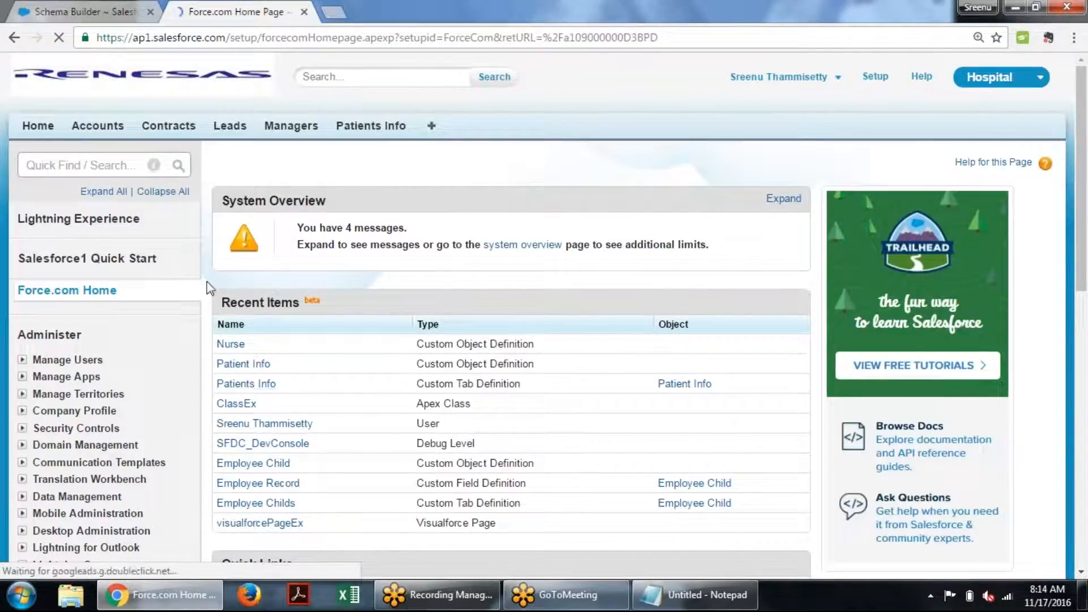
scroll(208, 288, down, 1)
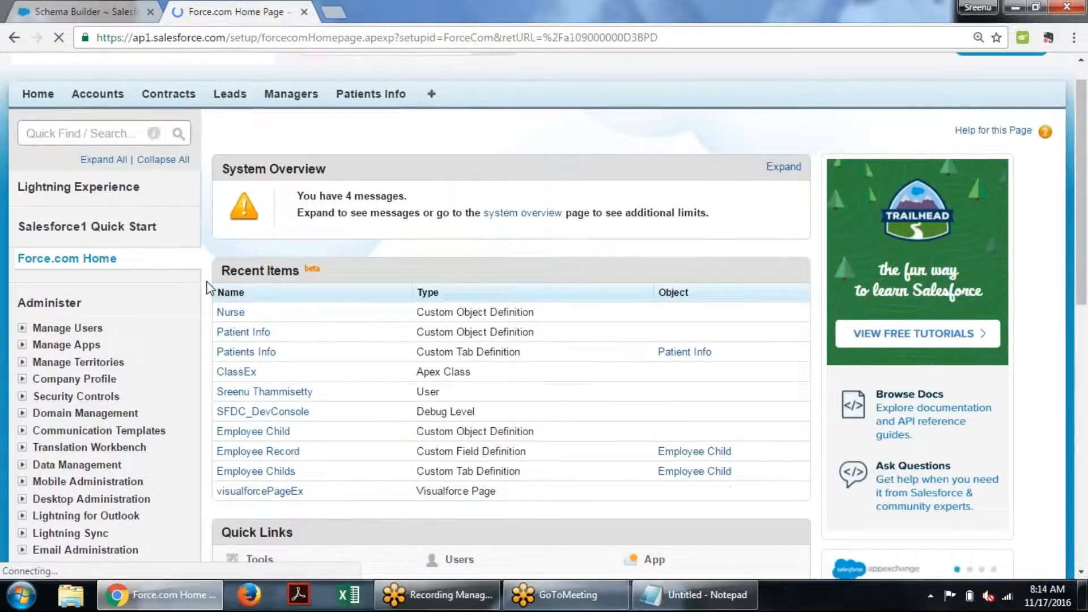
scroll(208, 288, down, 6)
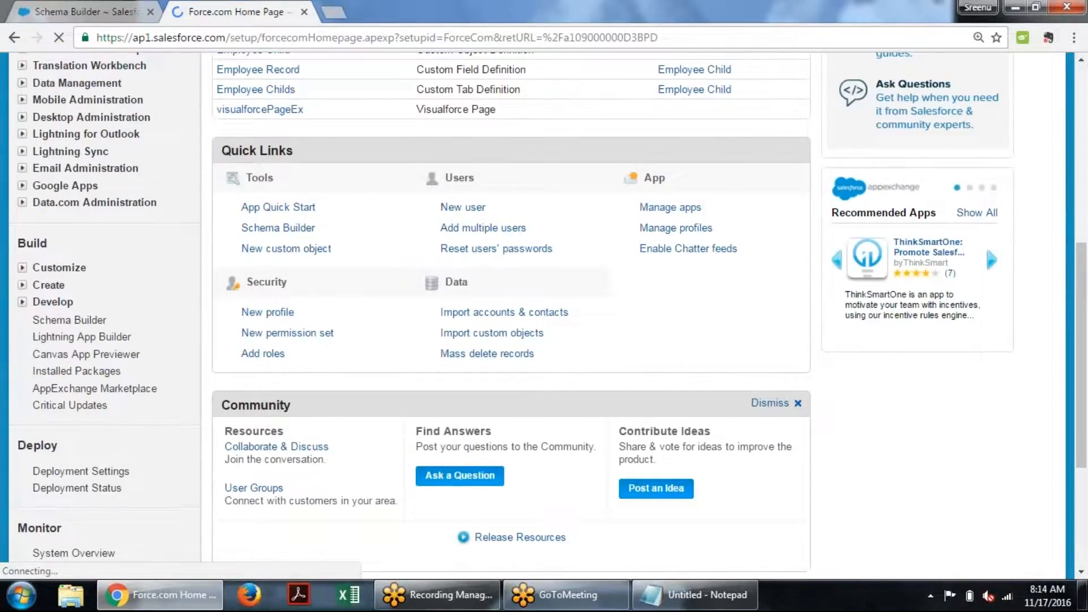
click(23, 284)
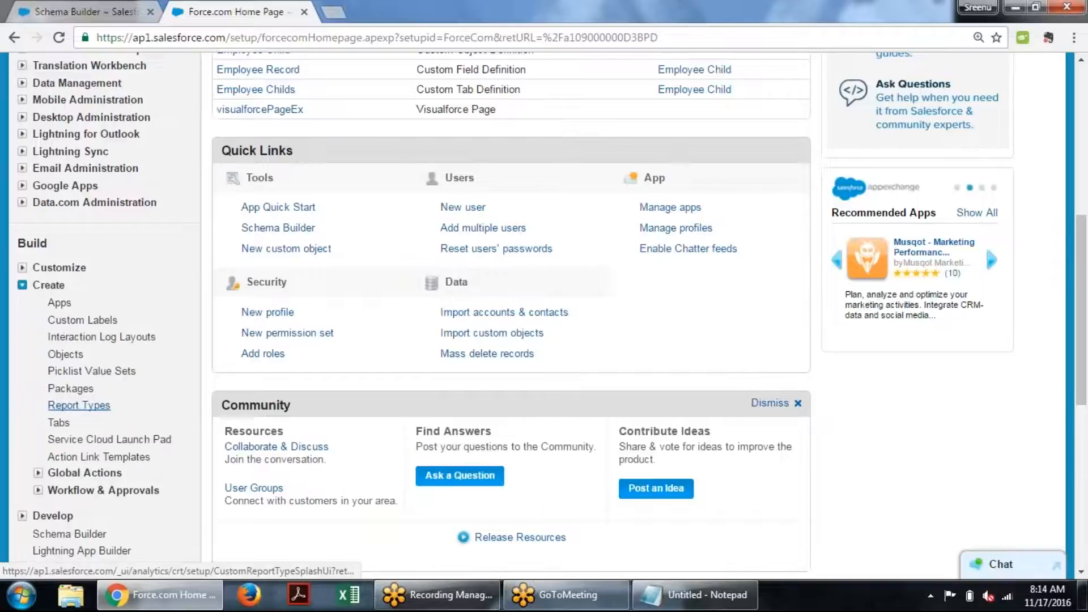
click(81, 423)
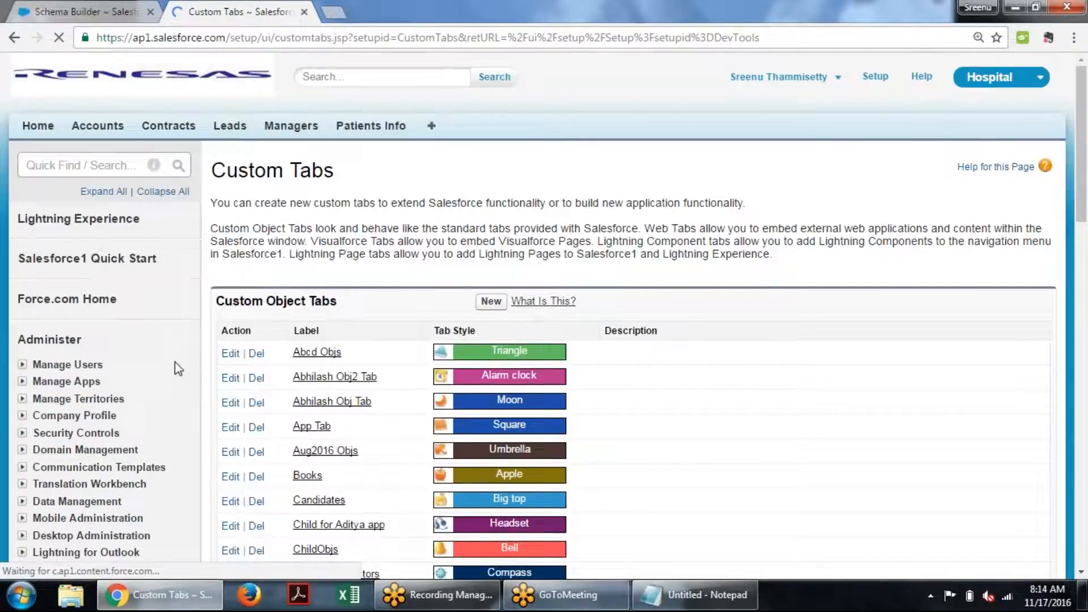
Start a new custom object tab for the Nurse object with the Stethoscope tab style.
click(492, 301)
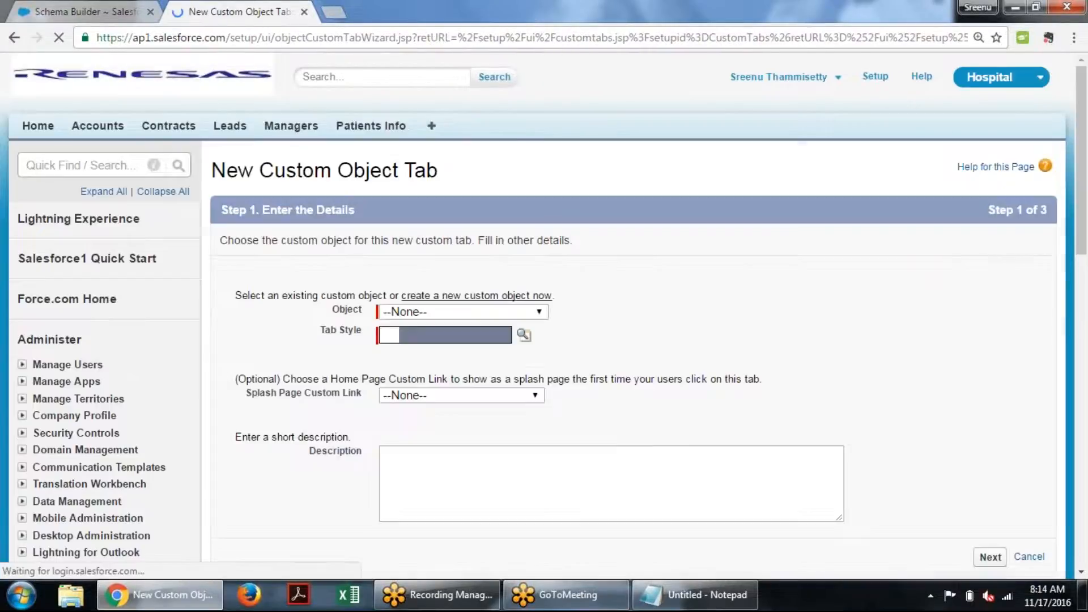
click(480, 312)
click(410, 419)
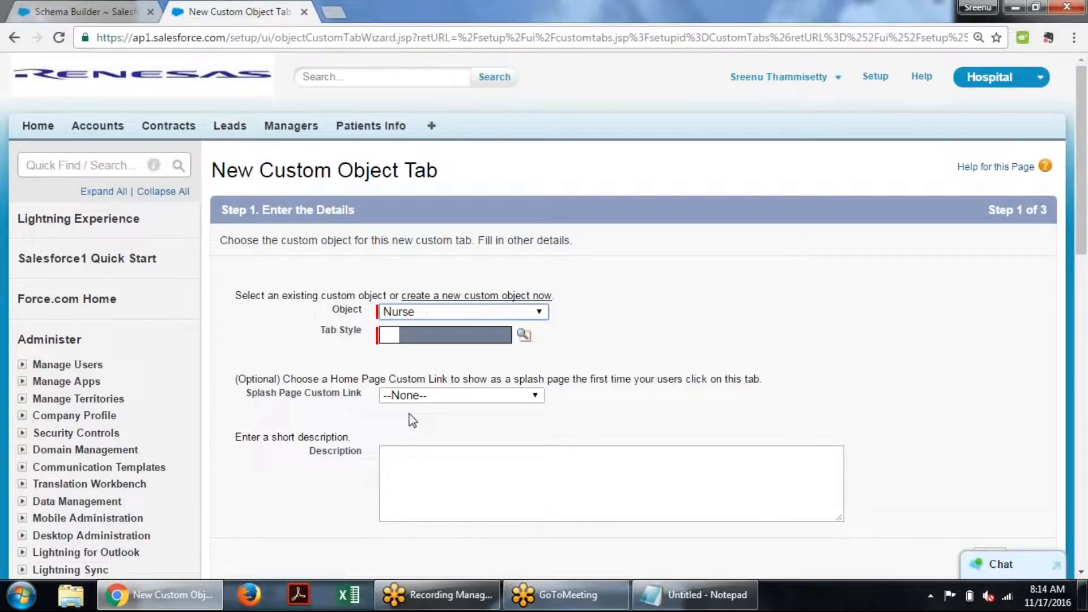
click(522, 336)
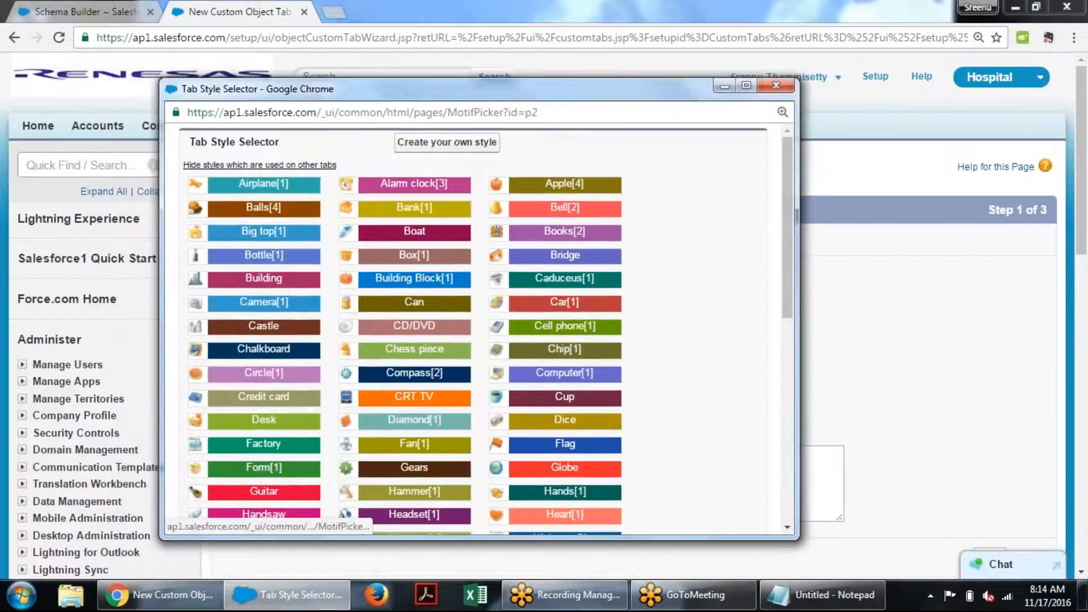
drag(794, 259, 793, 445)
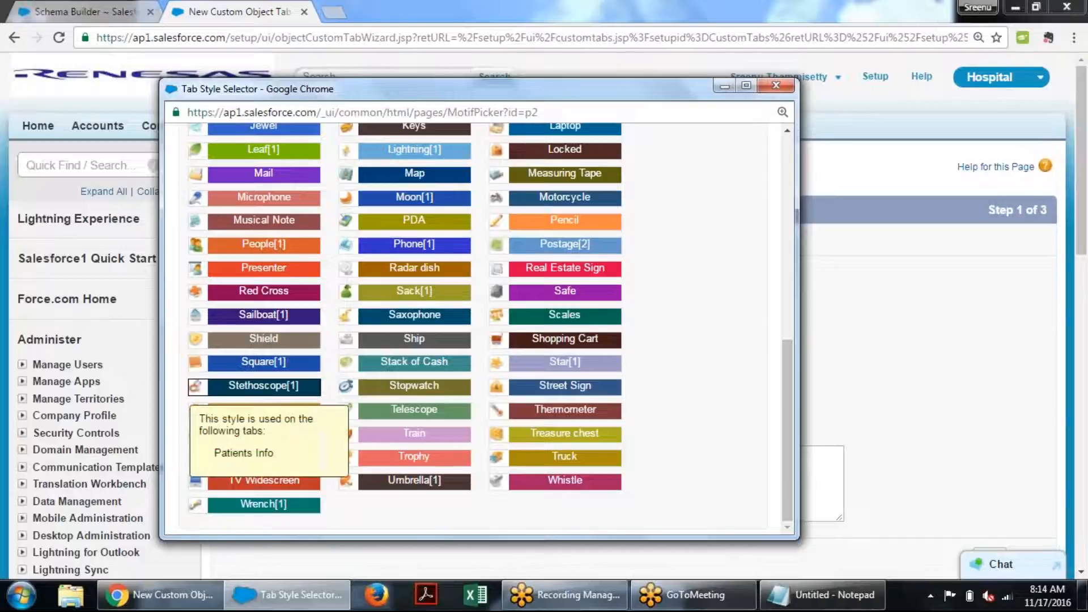
click(264, 387)
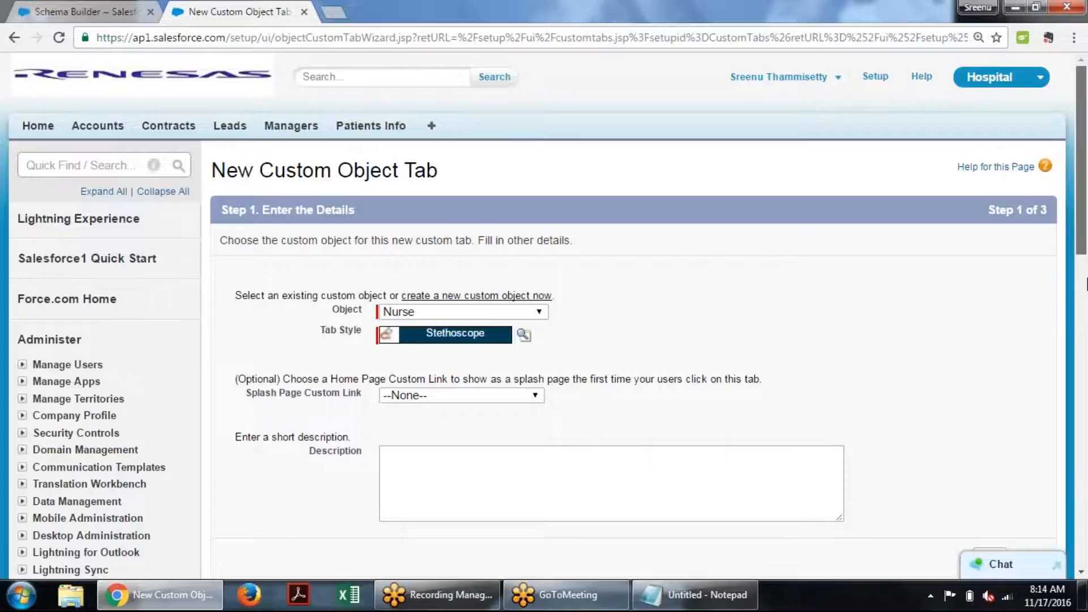
scroll(1082, 226, down, 4)
click(992, 325)
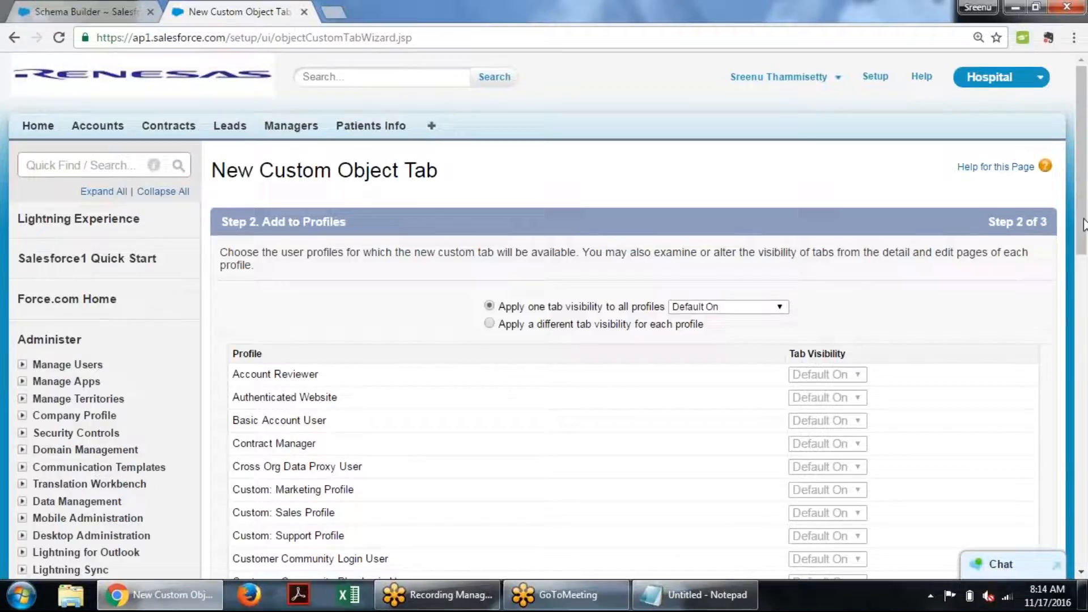
Keep the tab visibility Default On for all profiles, include the tab only in the Hospital app, and save it.
scroll(1086, 368, down, 4)
scroll(1086, 368, down, 12)
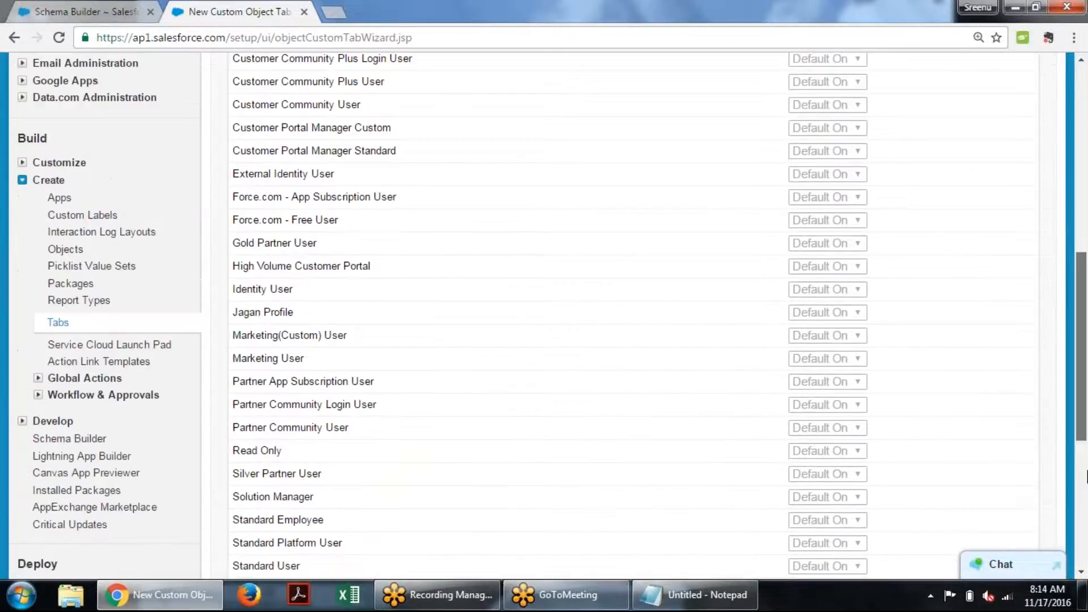
click(991, 339)
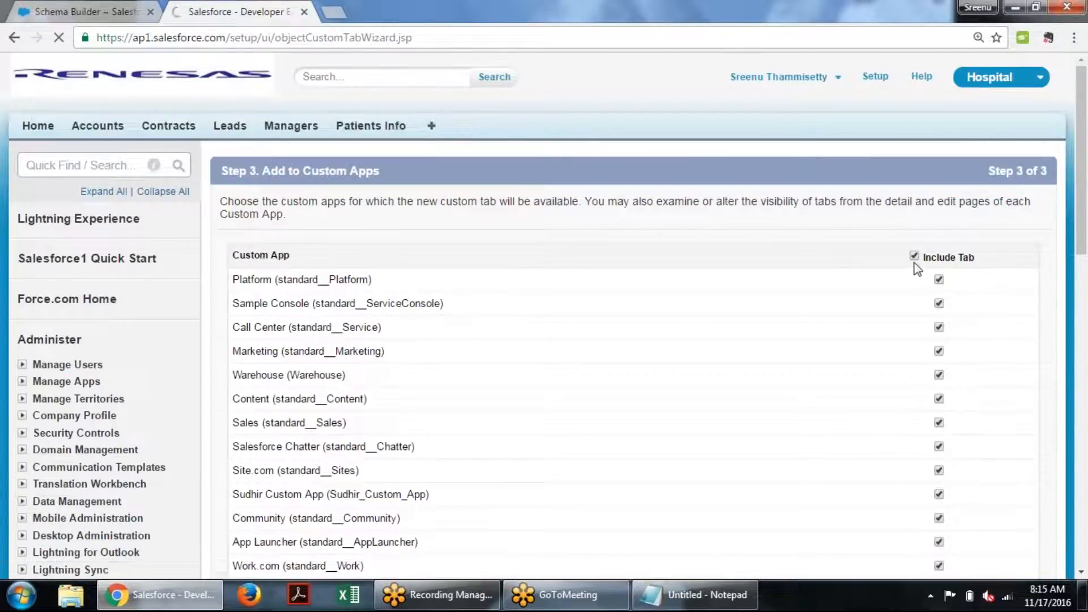
click(914, 255)
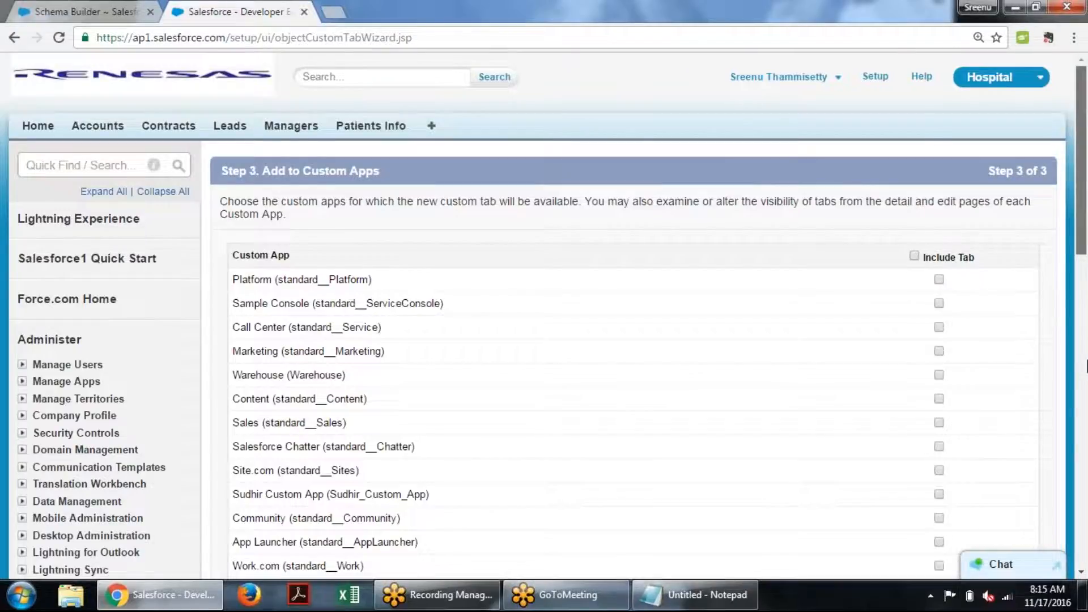
scroll(830, 190, down, 12)
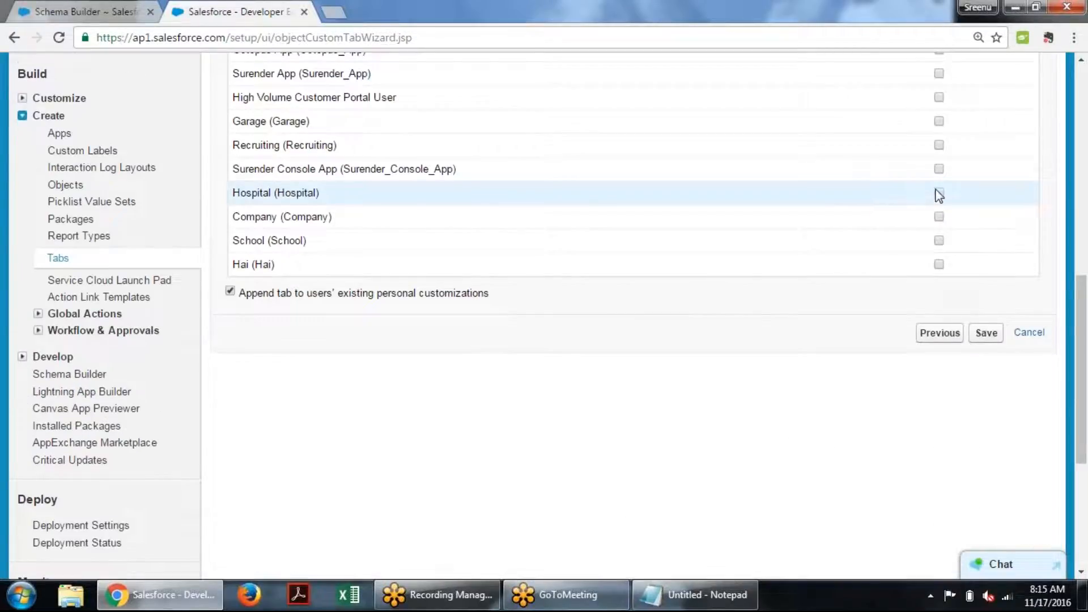
click(939, 193)
click(986, 333)
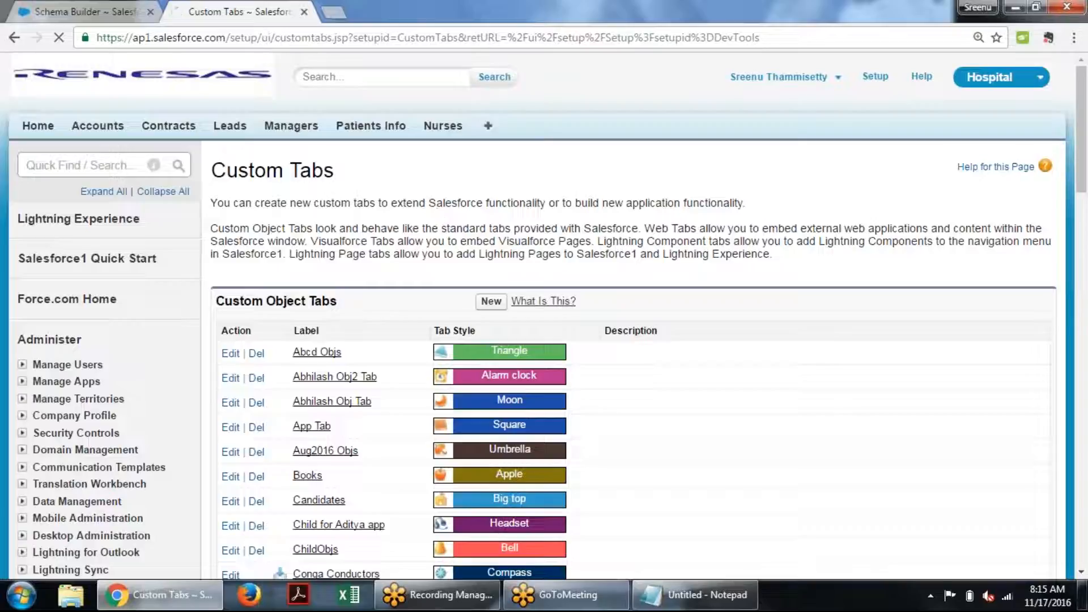
Open a new Nurse record form from the Nurses tab and examine the Nurse Name field.
click(444, 125)
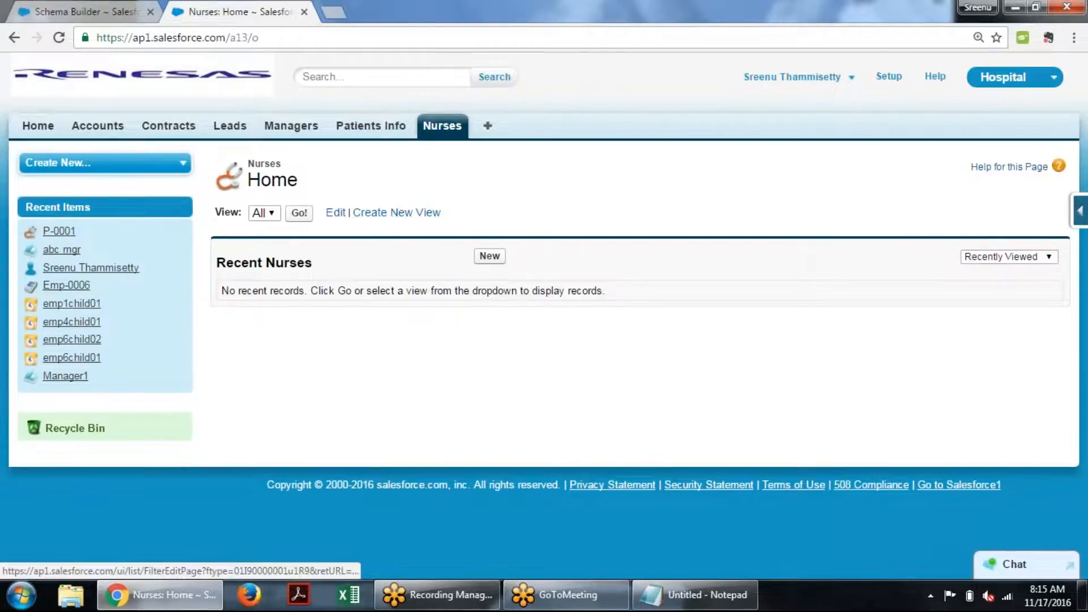
click(490, 257)
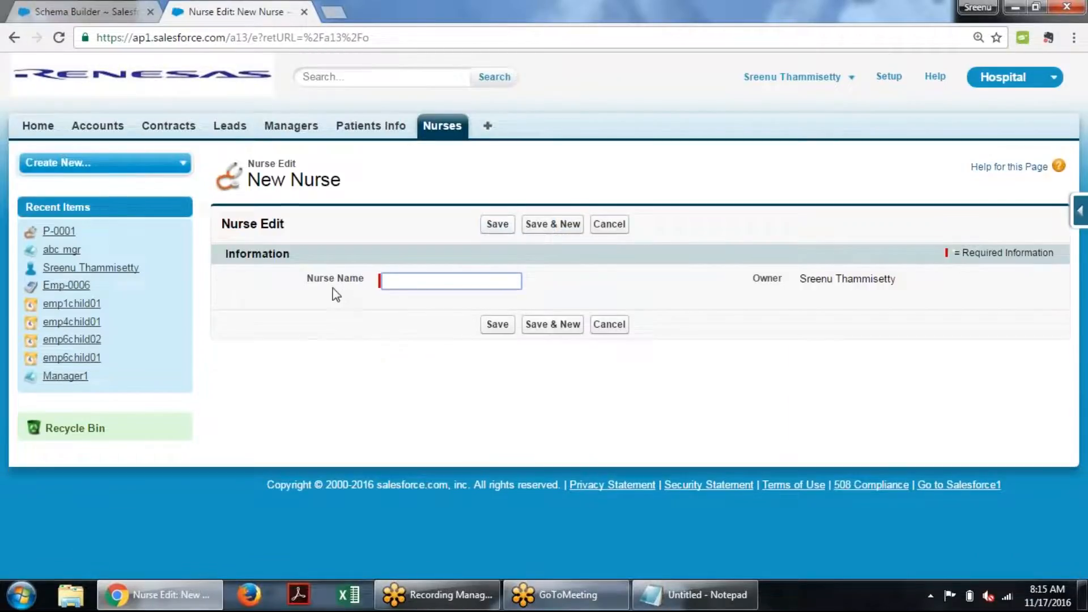
drag(313, 280, 367, 287)
click(366, 288)
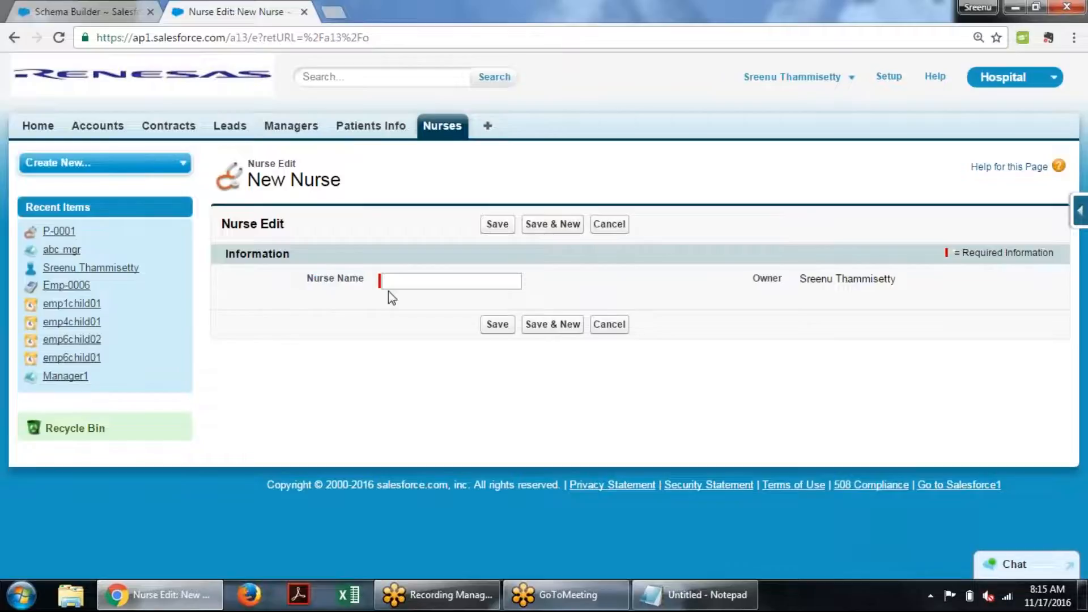
click(420, 279)
drag(307, 280, 365, 281)
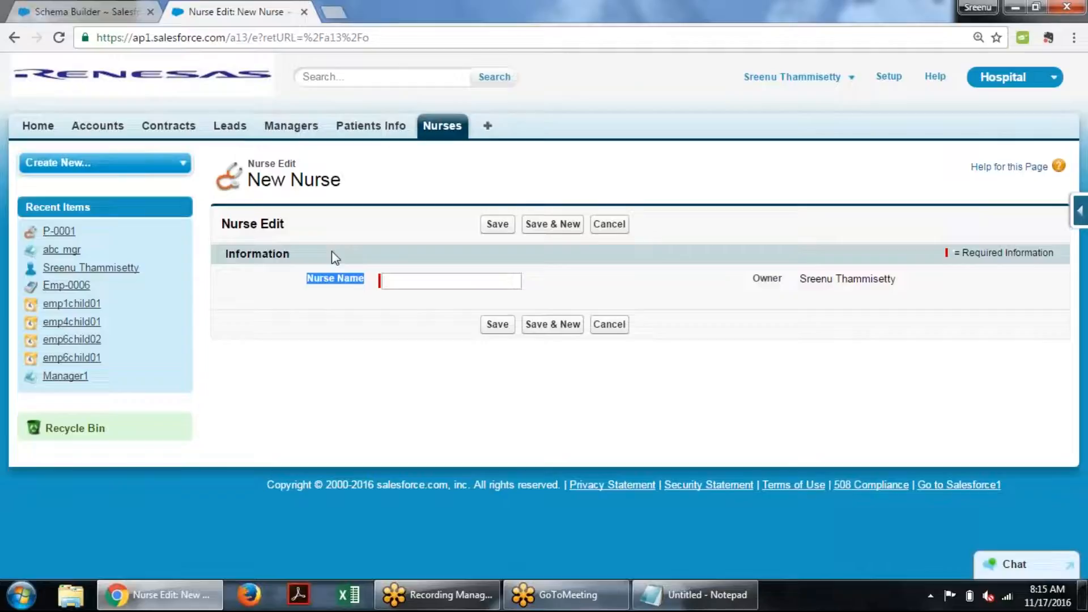
Find the Patient Info object in Schema Builder, display it on the canvas and place it directly below Nurse.
click(108, 8)
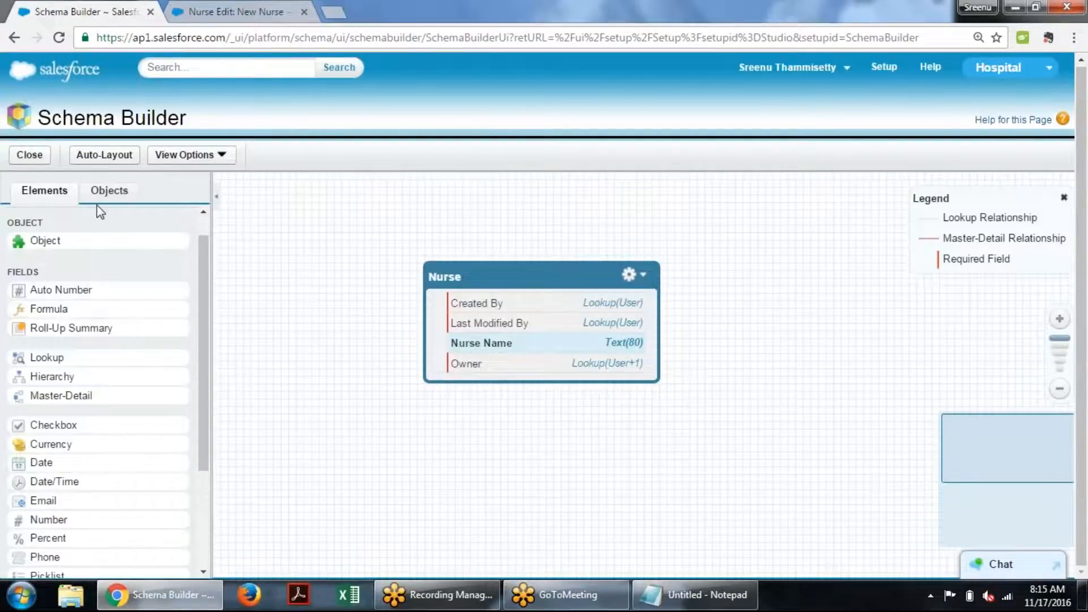
click(117, 194)
click(77, 266)
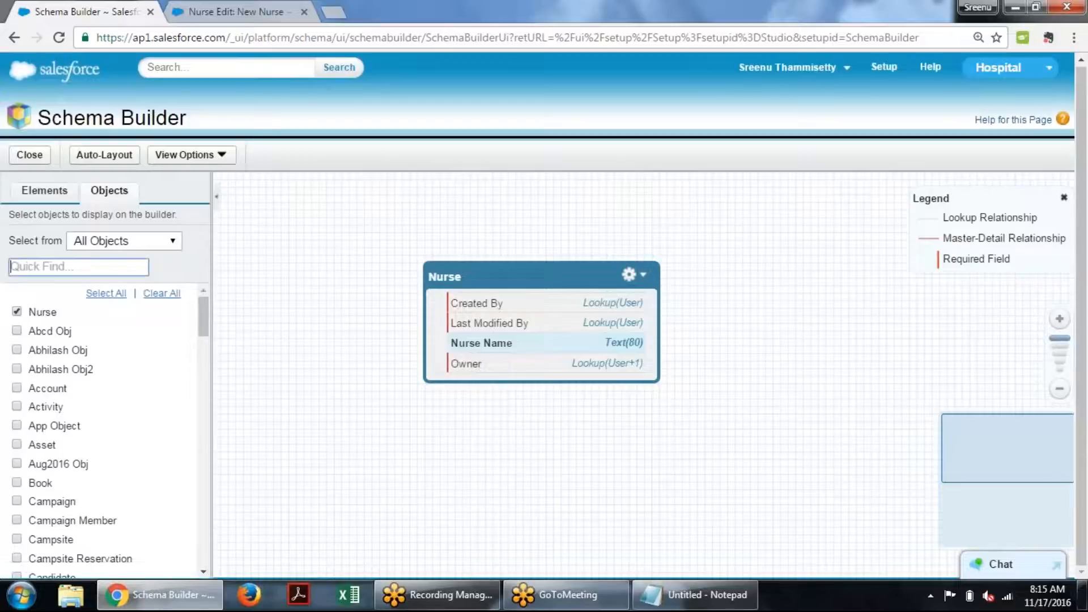
text(pati)
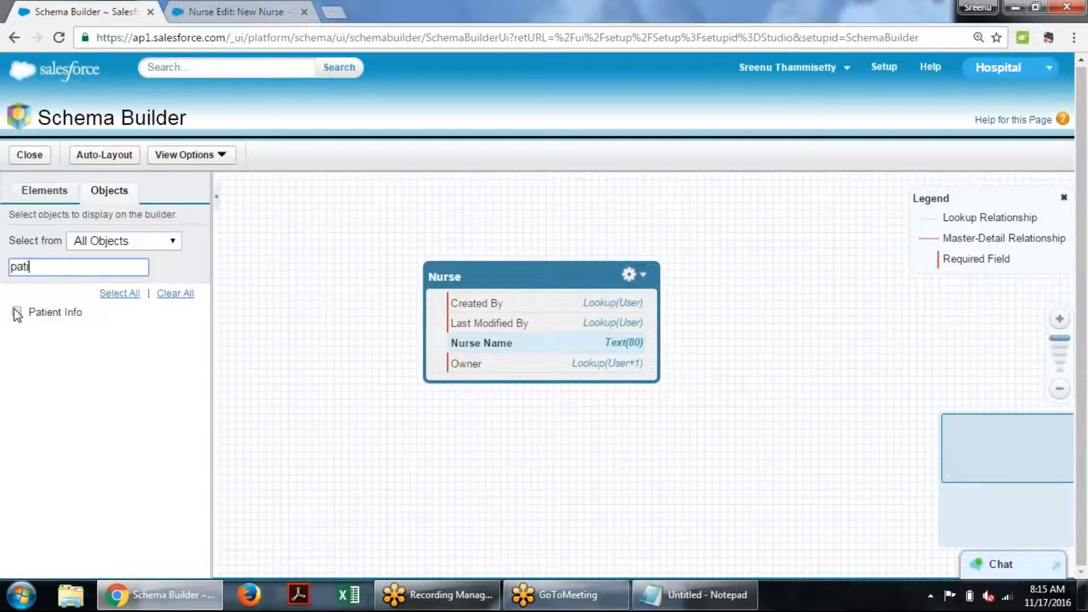
click(16, 312)
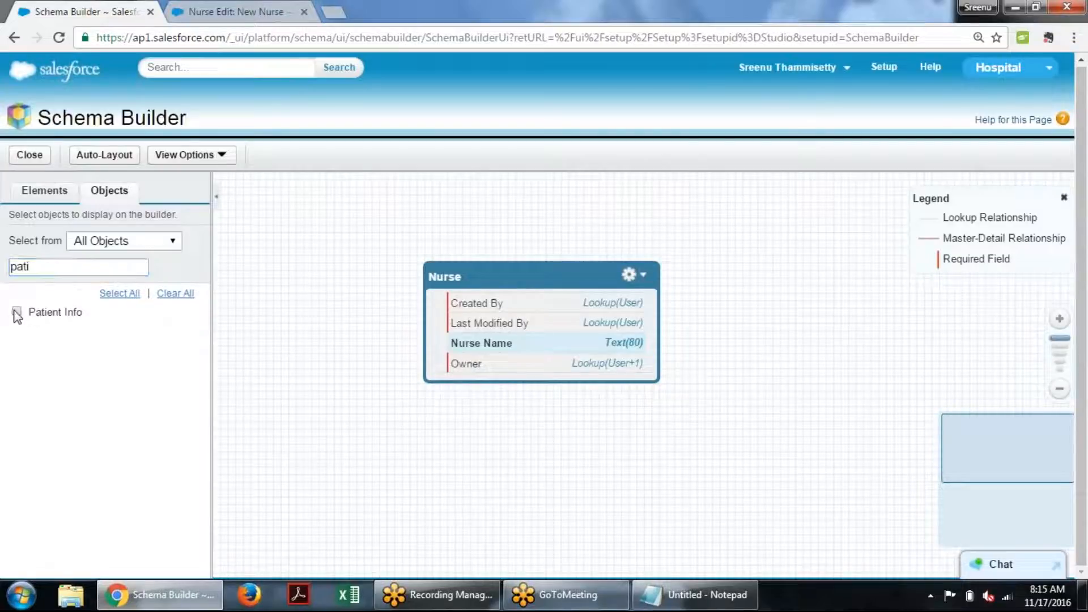
drag(396, 372, 526, 416)
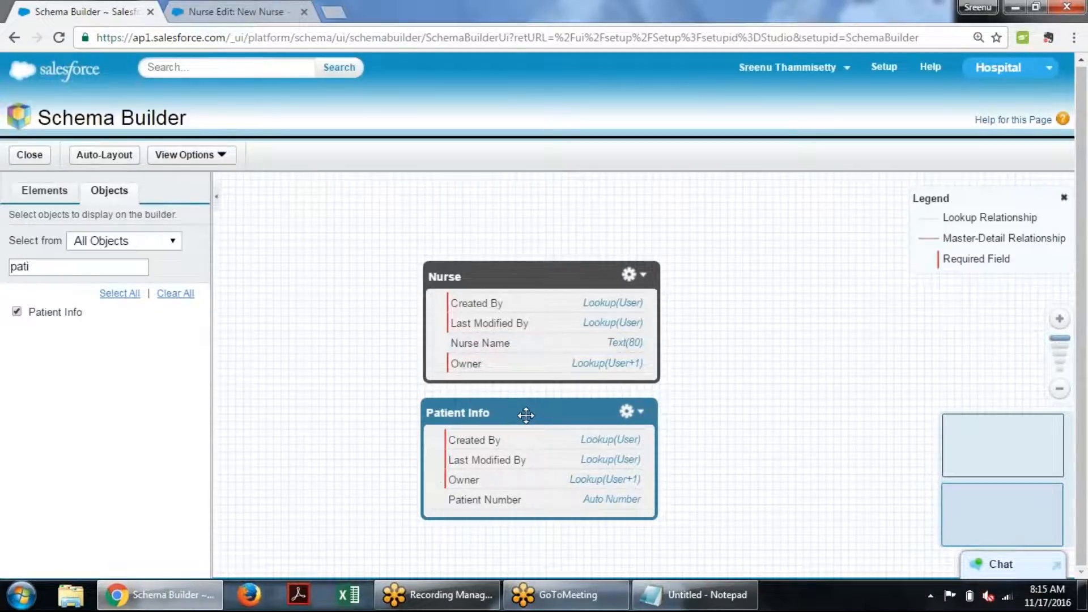
Compare the Nurse Name text field with Patient Info's auto-number Patient Number field, checking the name entry on the New Nurse form.
click(637, 351)
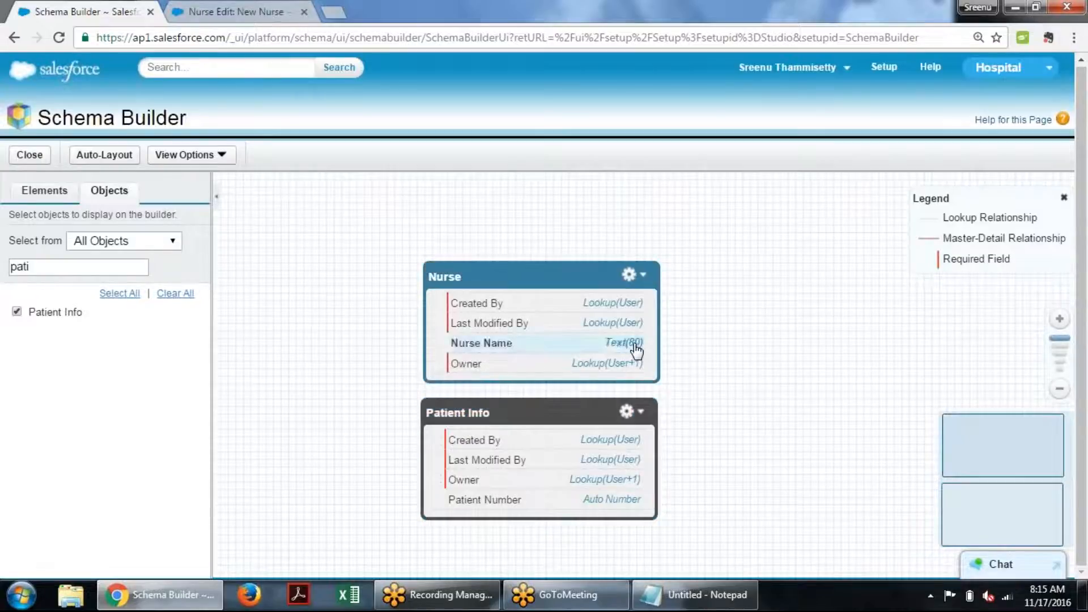
click(605, 503)
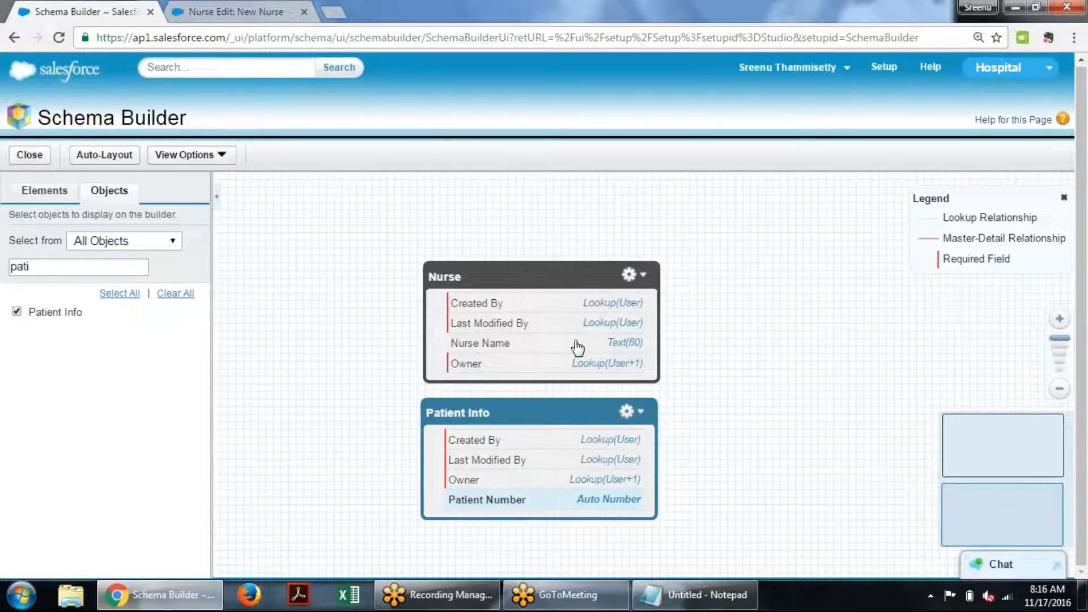
click(226, 10)
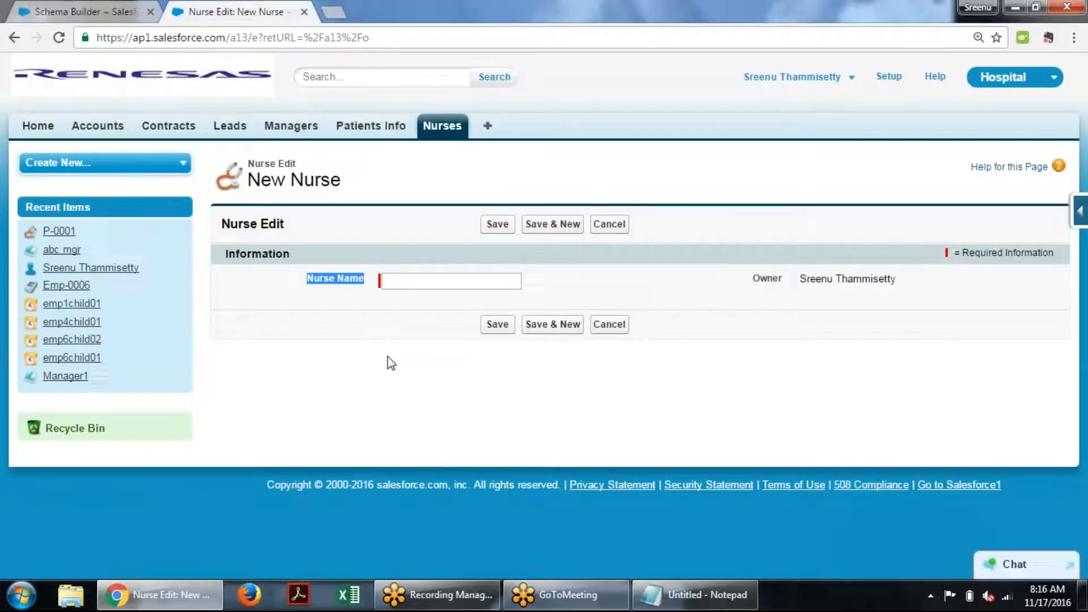
click(401, 278)
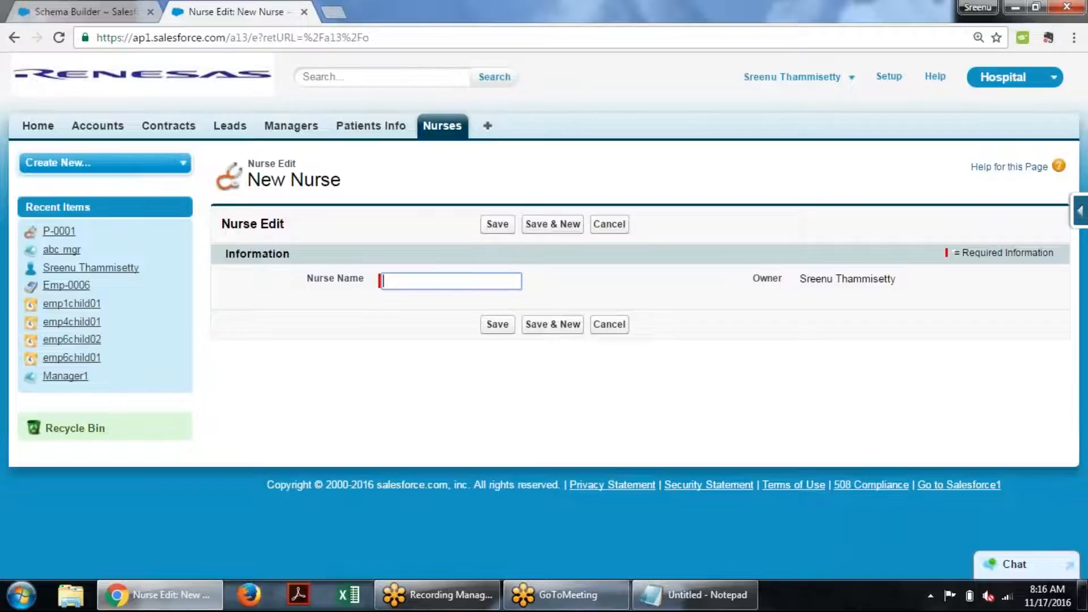
click(117, 9)
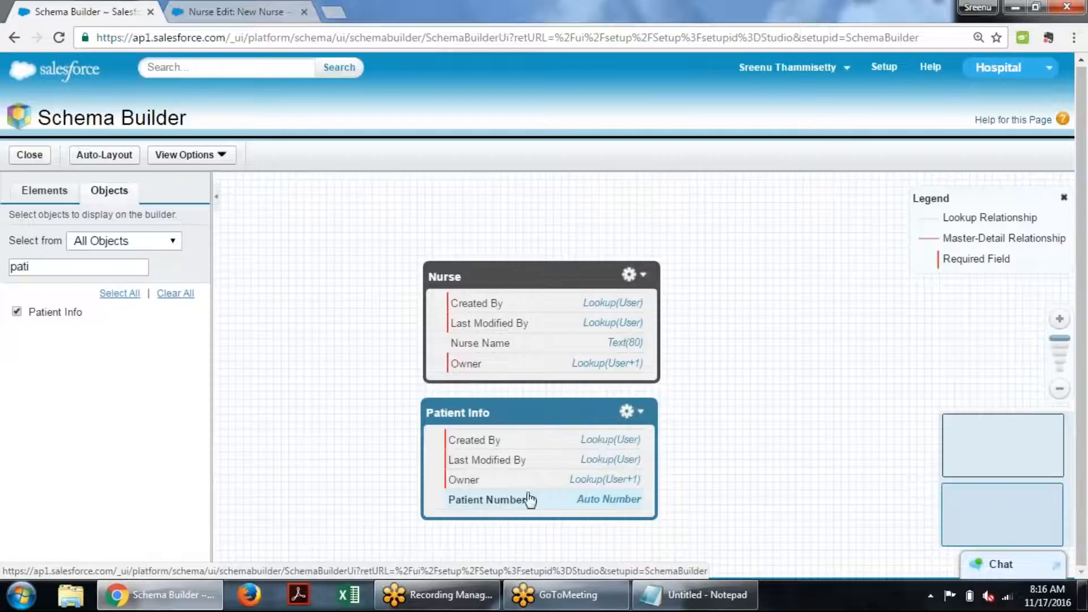
click(531, 347)
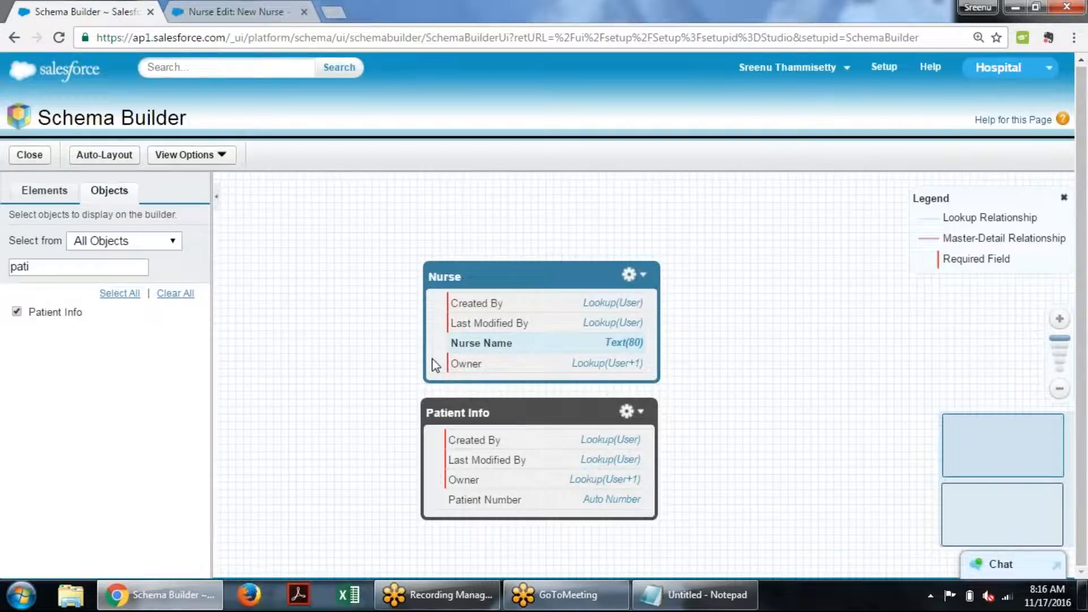
click(532, 506)
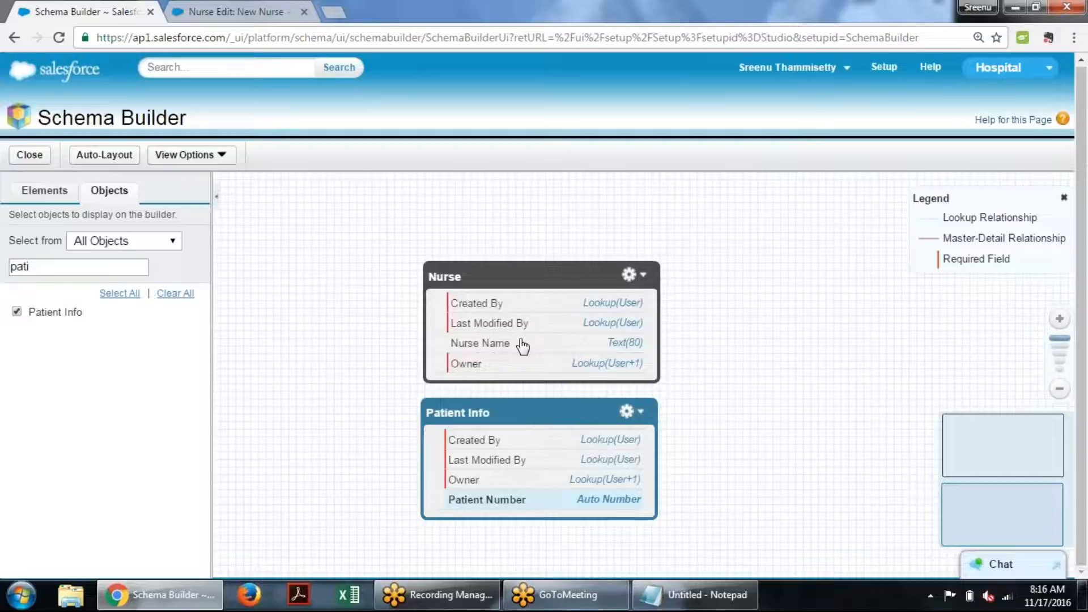
Arrange Patient Info and Nurse side by side on the canvas with a wide gap, and show the available field types.
drag(530, 412, 310, 279)
drag(578, 272, 697, 262)
drag(327, 272, 428, 180)
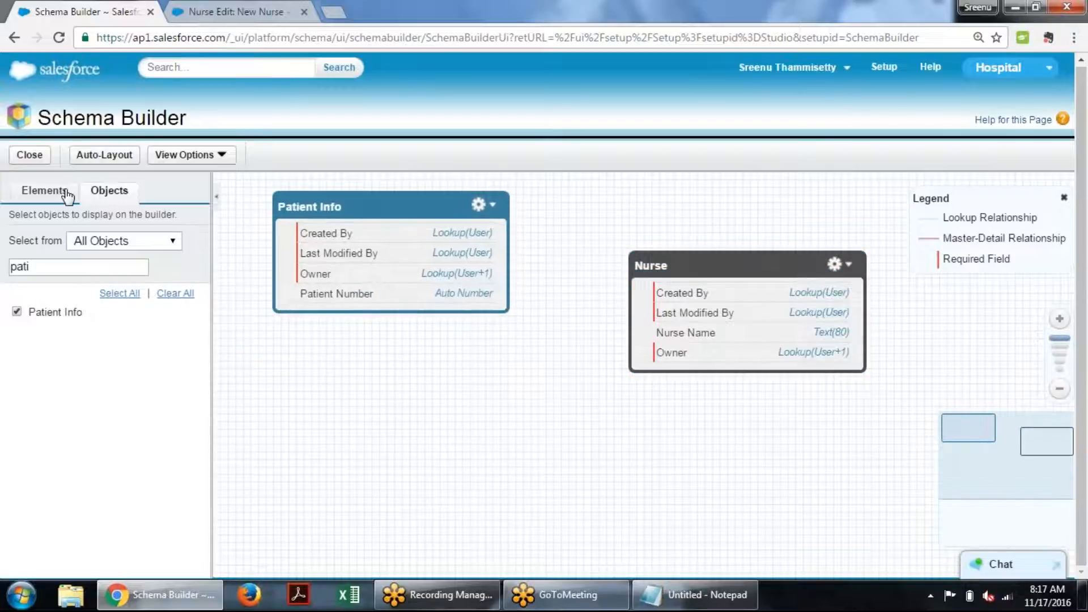
click(58, 192)
drag(202, 294, 211, 379)
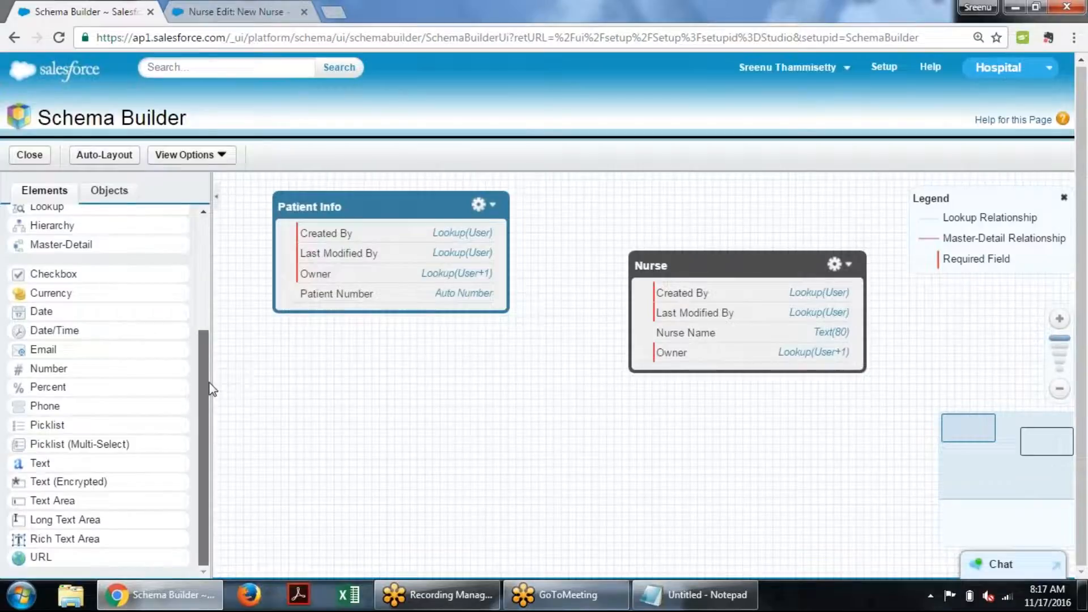
Add a text field to the Patient Info object with the label Patient Name and field name Patient_Name.
drag(42, 469, 312, 299)
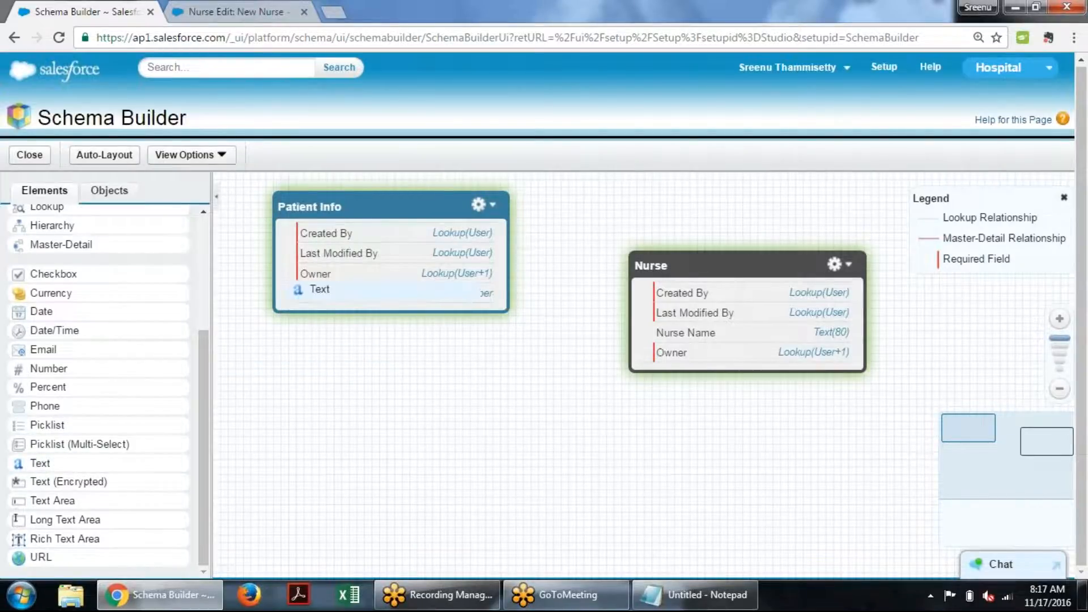
text(Pati)
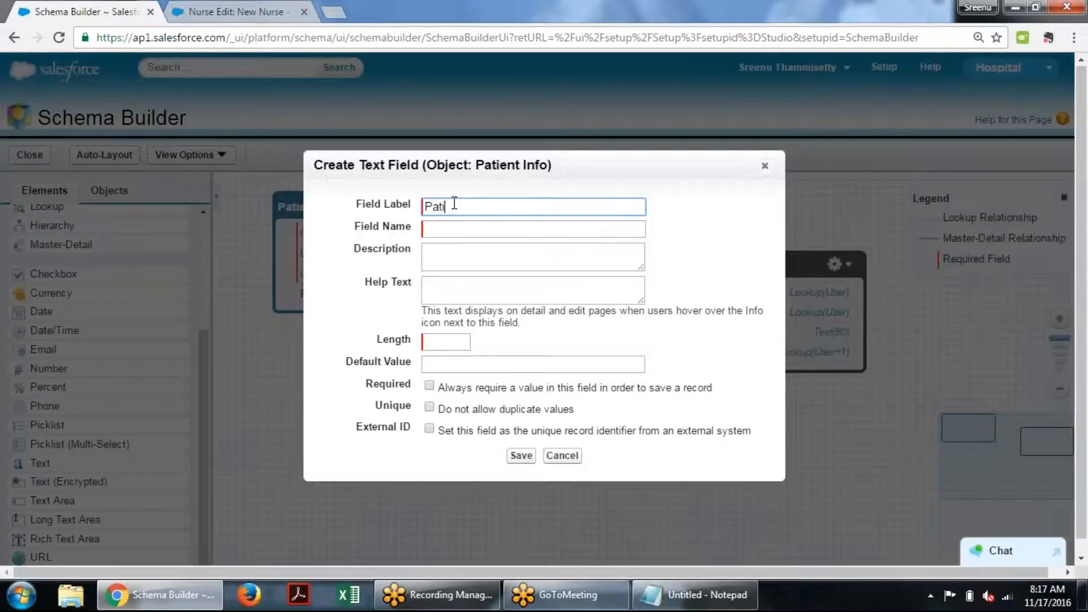
text(ent Name)
key(Tab)
key(Tab)
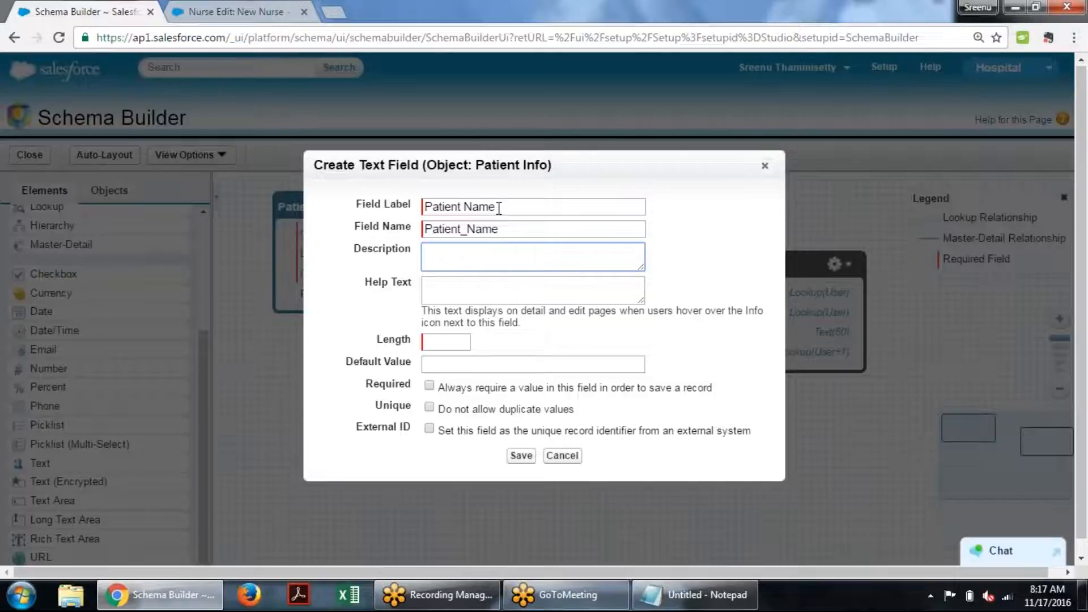
Leave the description, help text and default value empty, and set the Patient Name field's length to 40.
drag(499, 208, 419, 209)
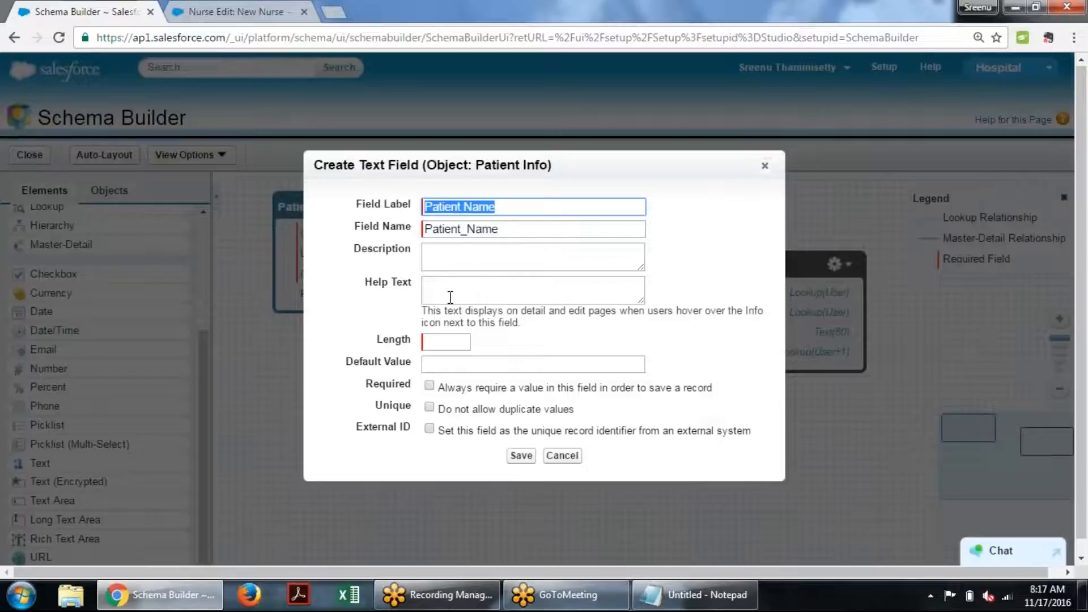
click(435, 260)
click(435, 281)
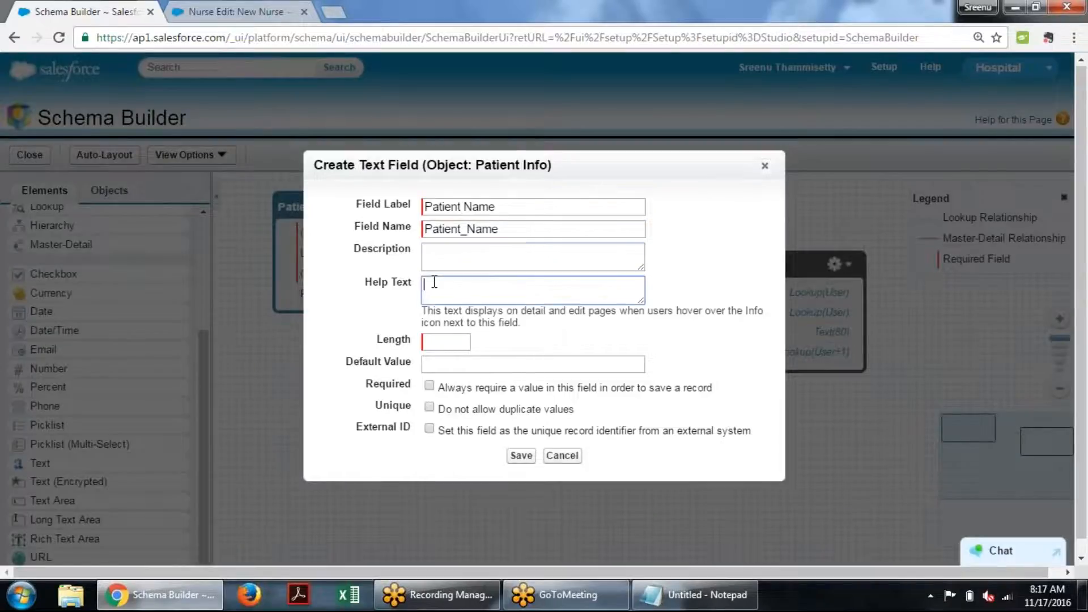
click(444, 346)
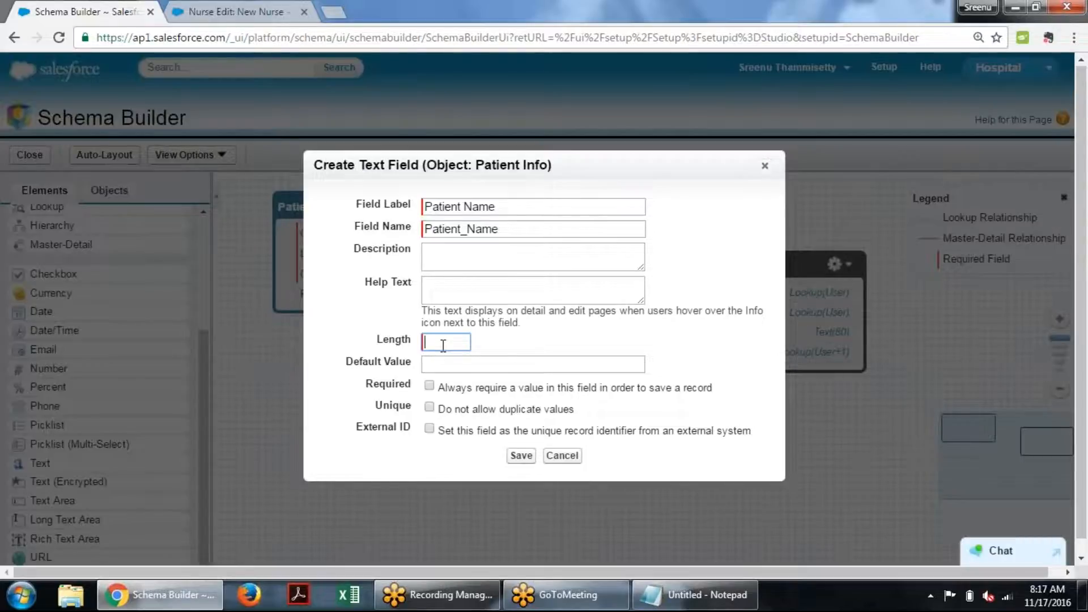
text(40)
click(380, 341)
click(459, 366)
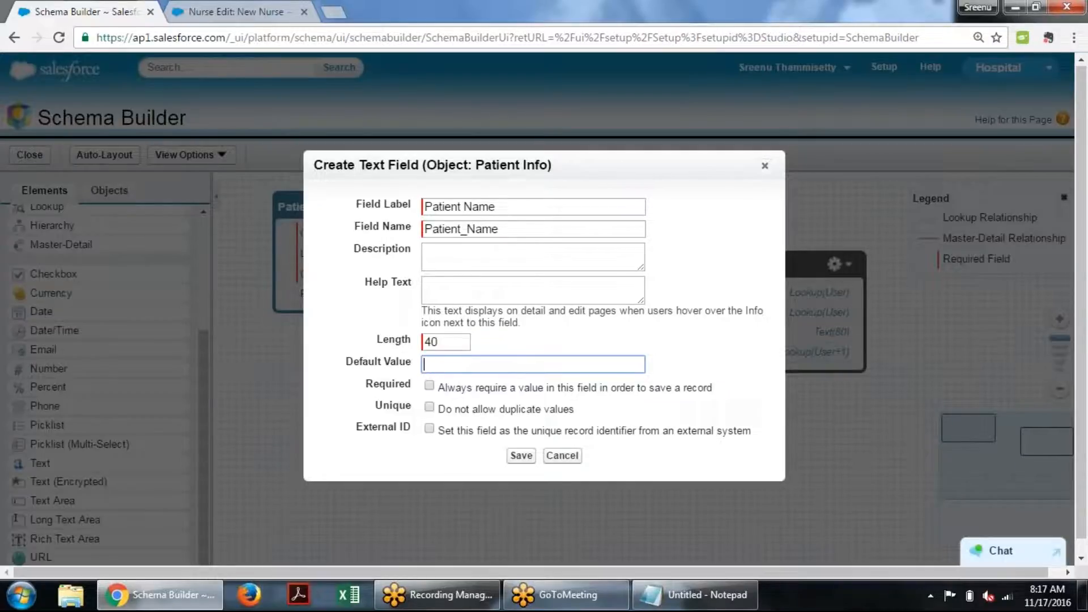
Always require a value in the Patient Name field and save the new field.
click(372, 387)
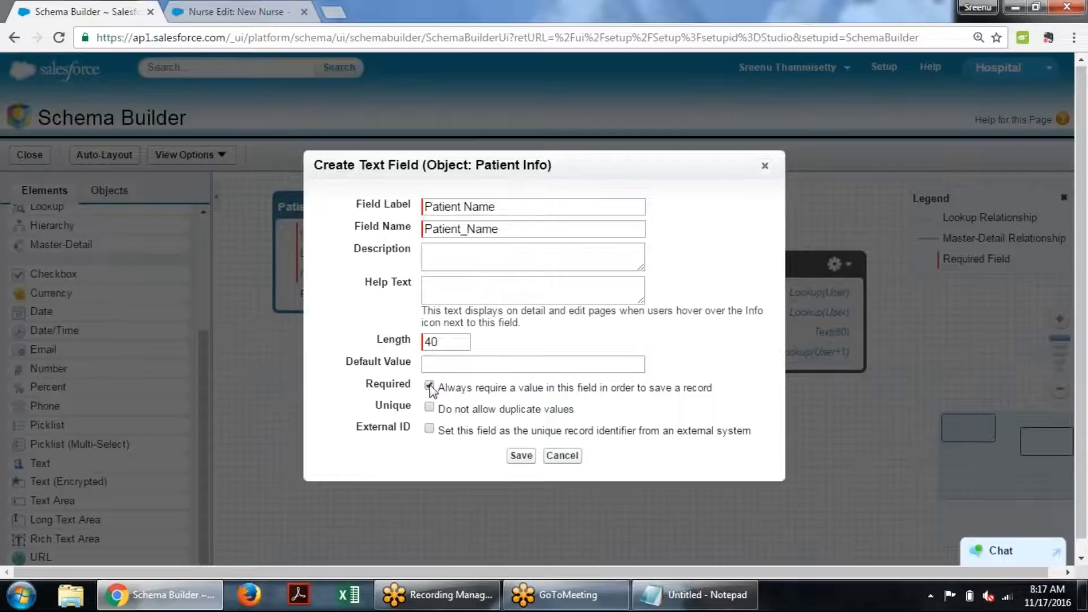
drag(367, 387, 408, 390)
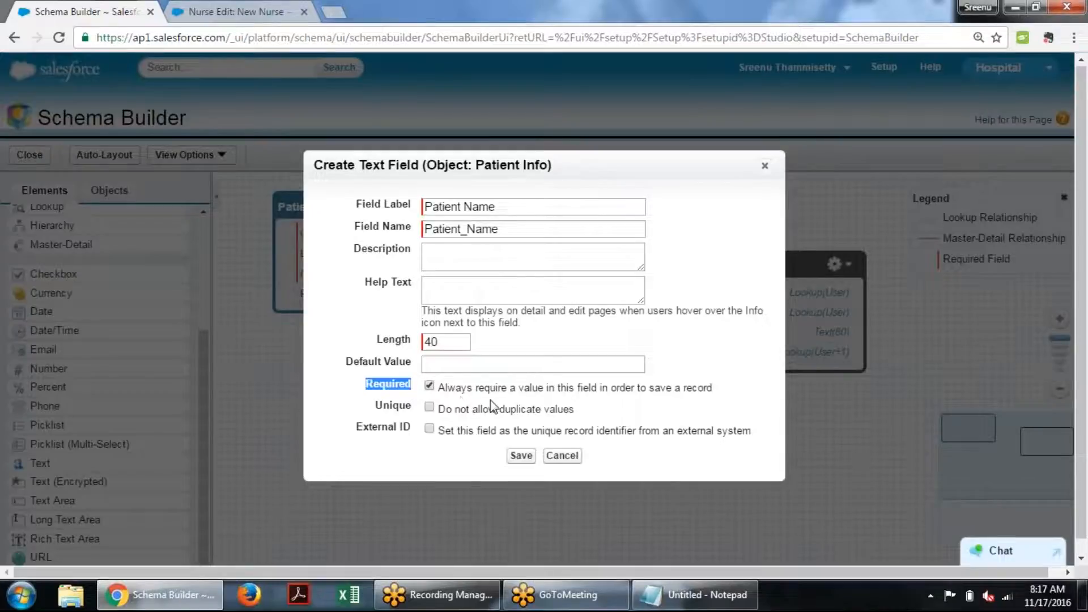
drag(501, 389, 698, 390)
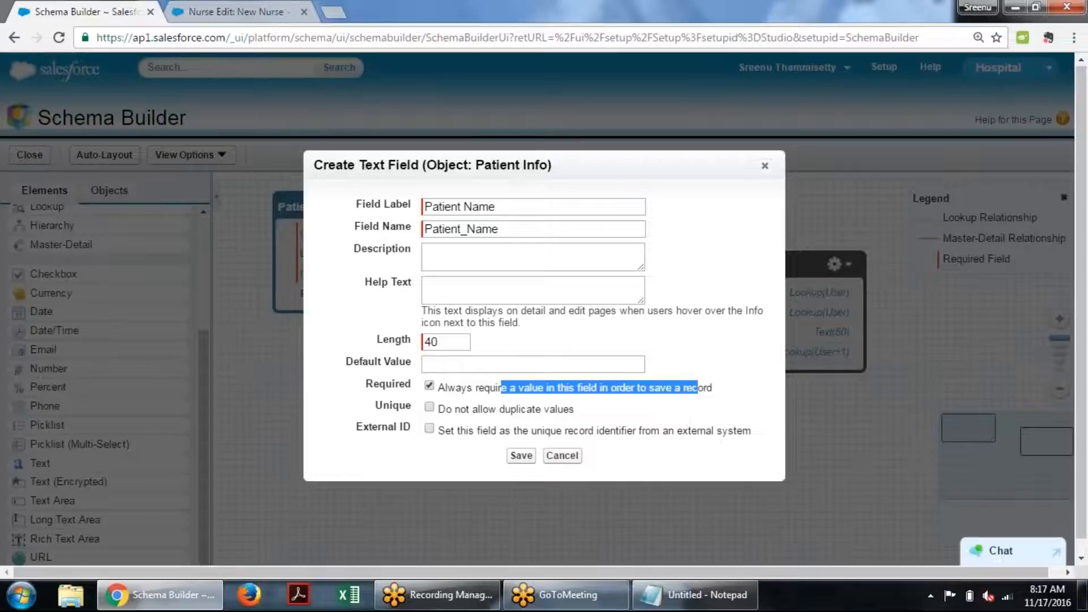
click(385, 389)
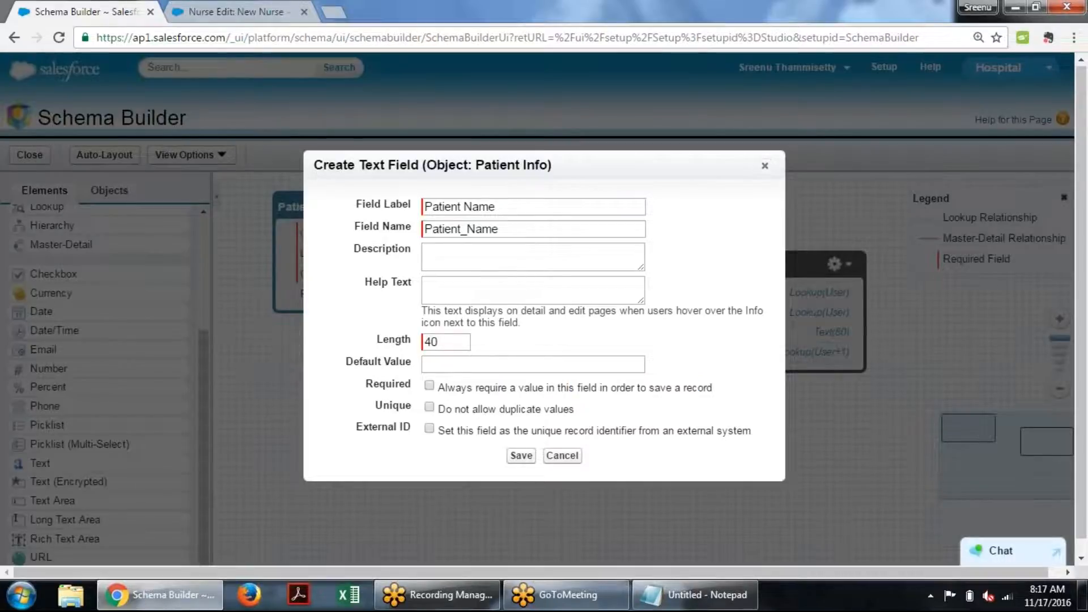
click(429, 387)
click(517, 460)
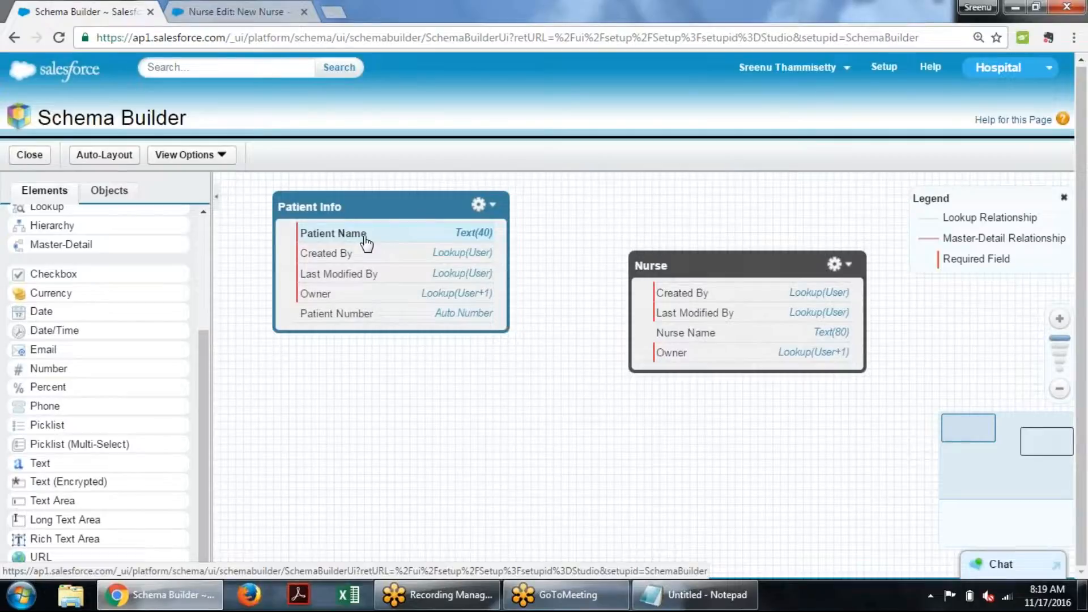
Open the existing patient record listed under Recent Patients Info in the Hospital app.
click(239, 12)
click(442, 125)
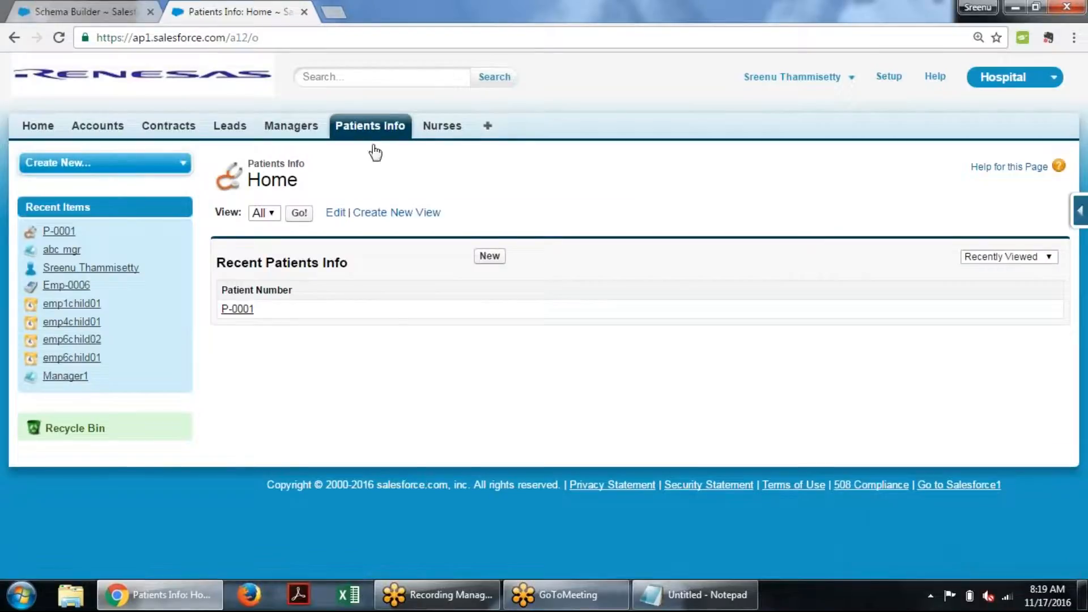
click(234, 312)
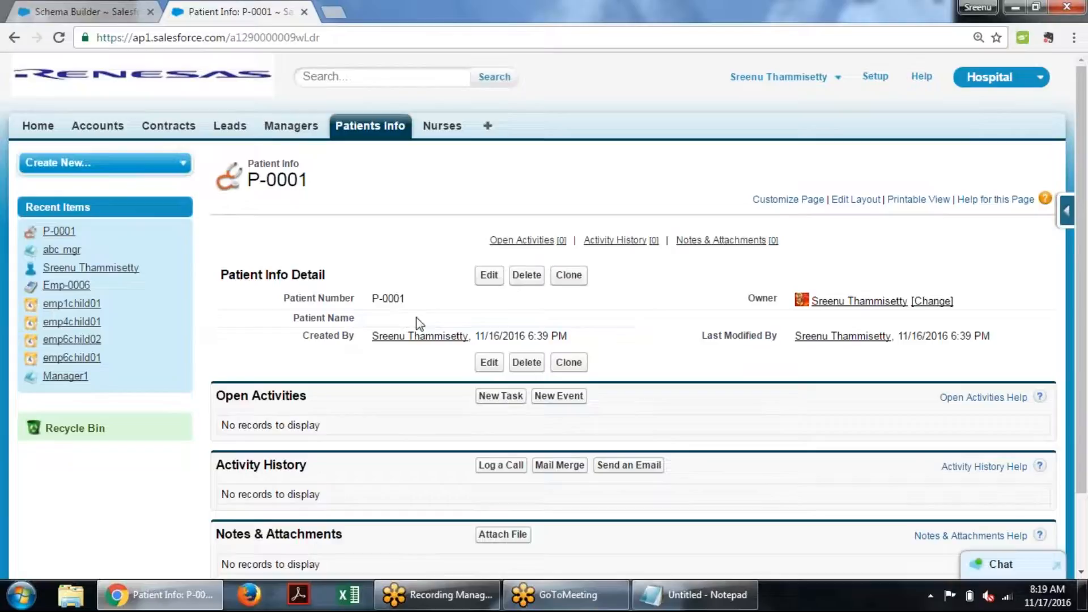
Try to save the patient record with a blank Patient Name, and save it with the name Patient01.
double_click(459, 321)
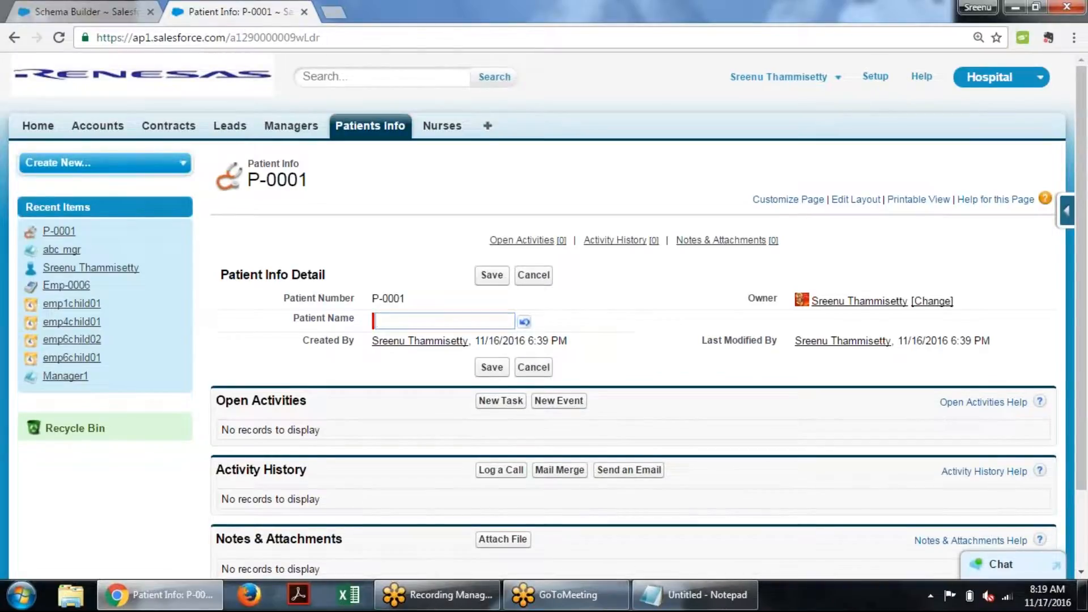
click(491, 275)
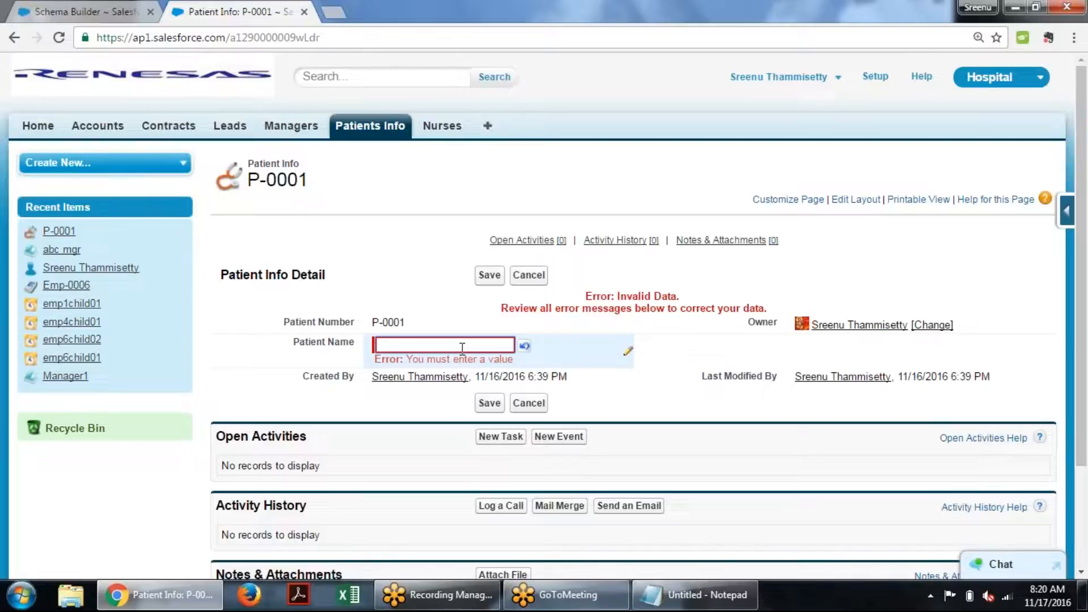
text(Patient01)
key(Return)
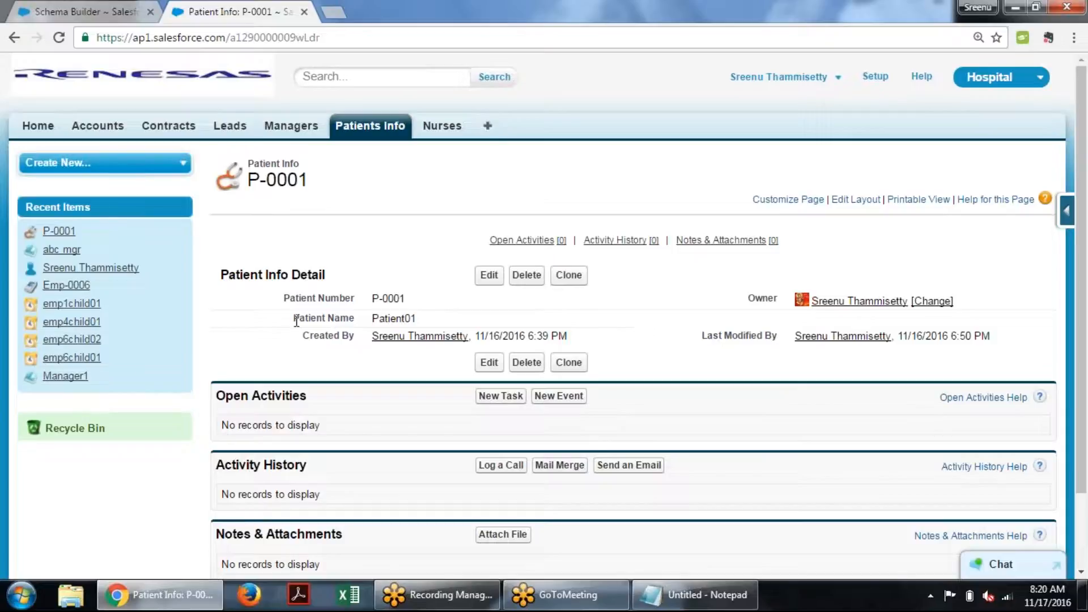
Examine the Patient Name field on the record, reopen it for inline editing, and save the record.
drag(294, 320, 357, 326)
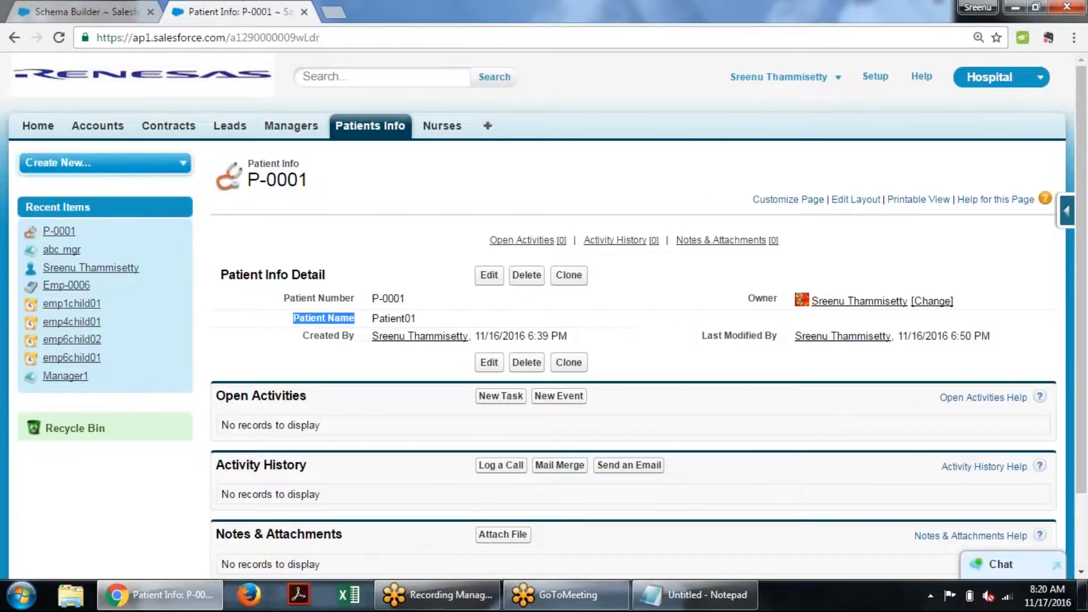
click(360, 322)
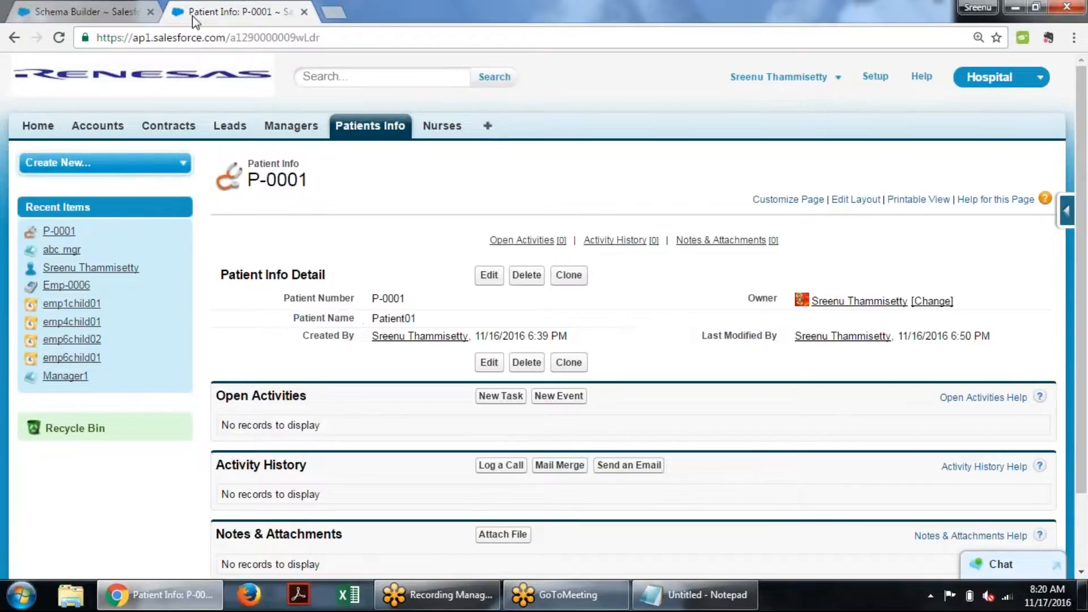
double_click(559, 314)
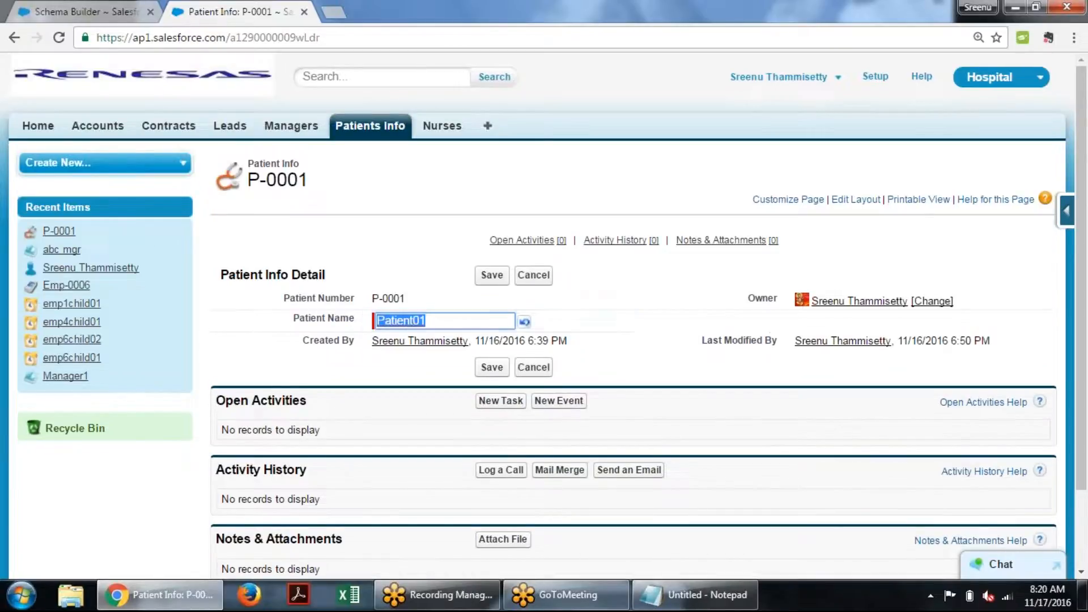
click(299, 333)
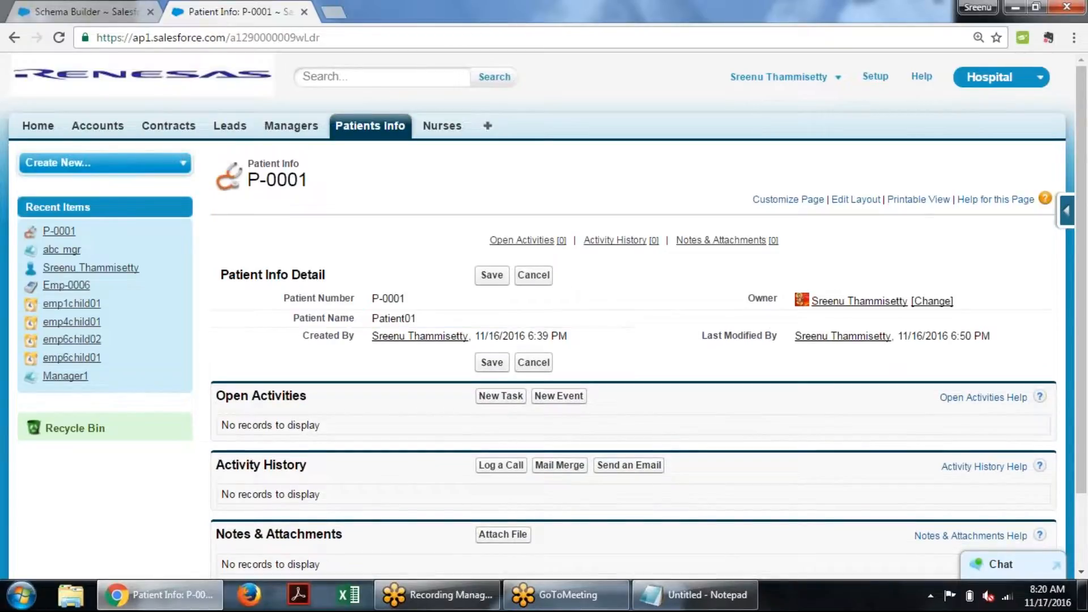
click(499, 275)
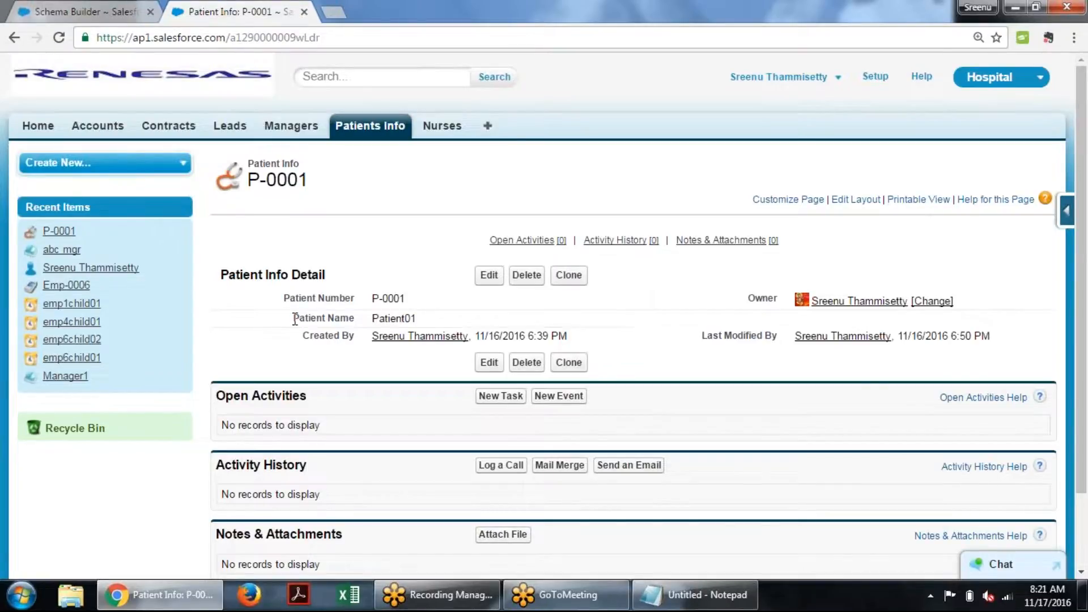
Start a new custom field for Patient Info from its record page and compare its data types with Schema Builder's field types.
click(1066, 213)
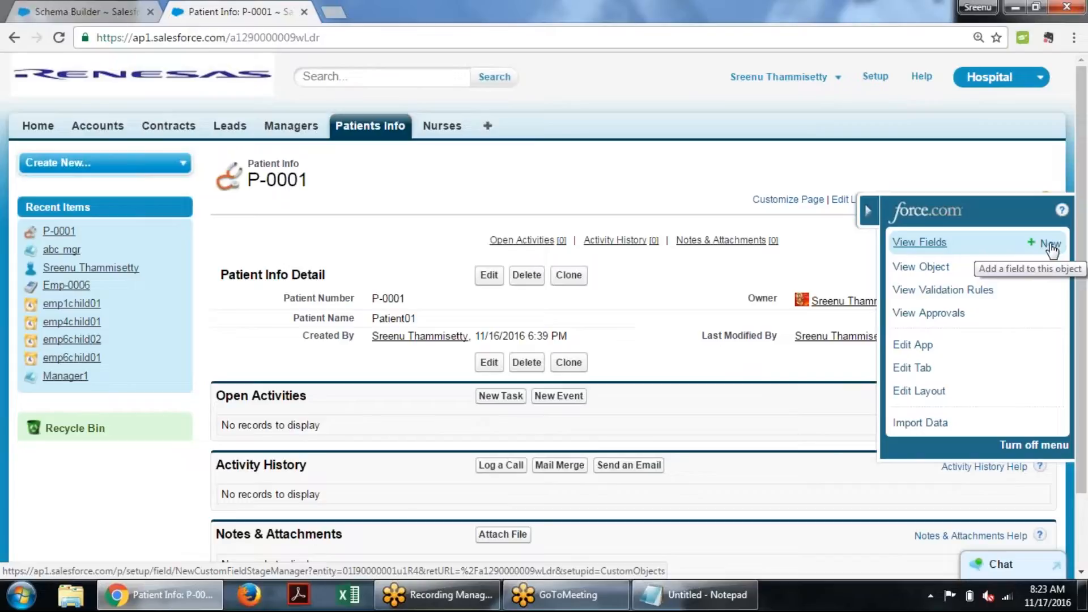
click(1051, 249)
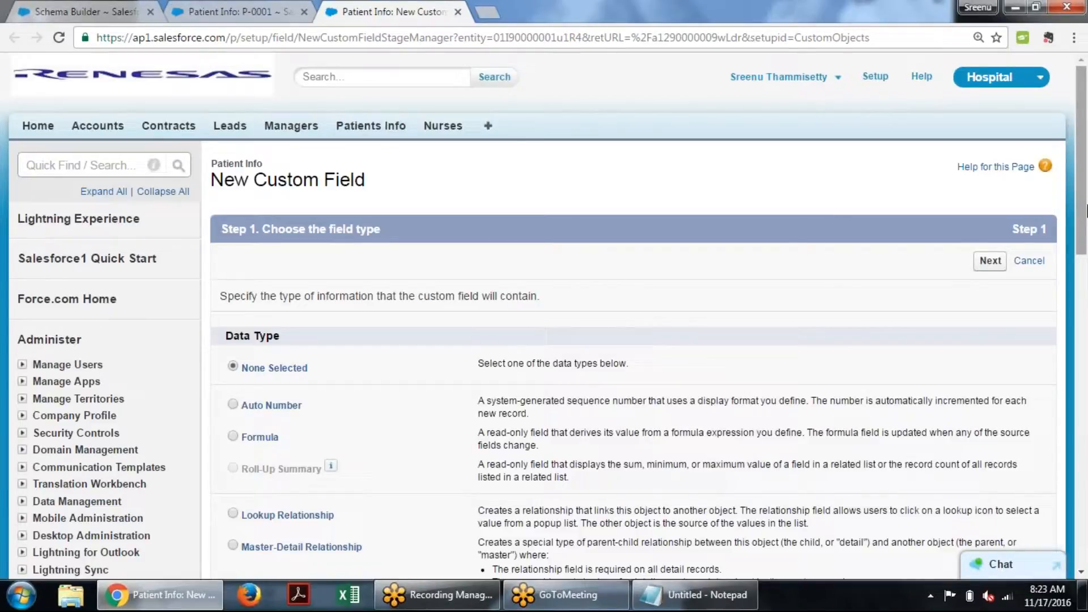
scroll(1083, 252, down, 4)
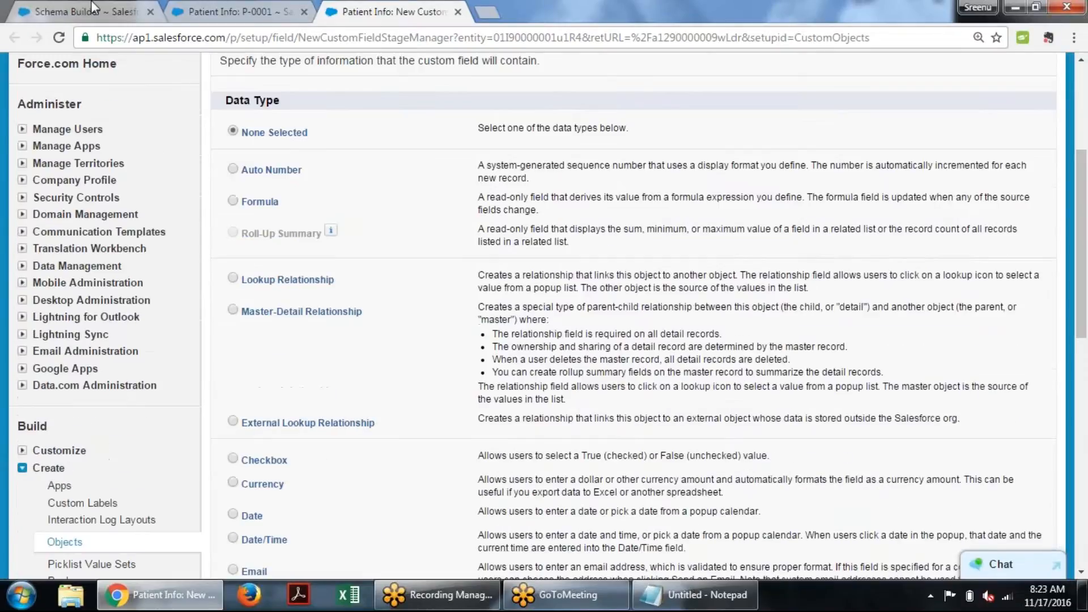
click(59, 8)
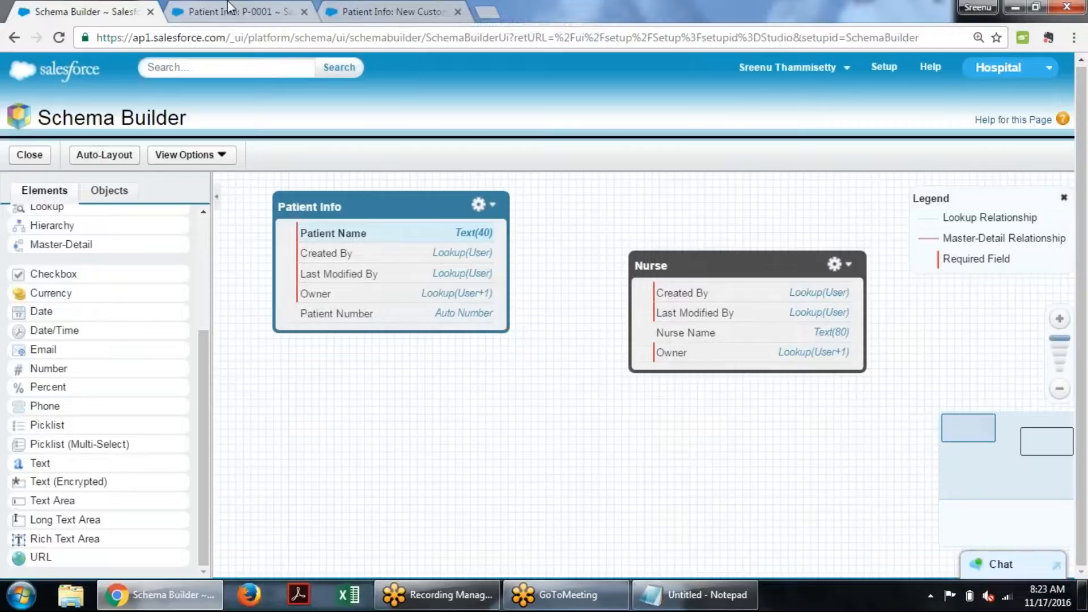
click(391, 12)
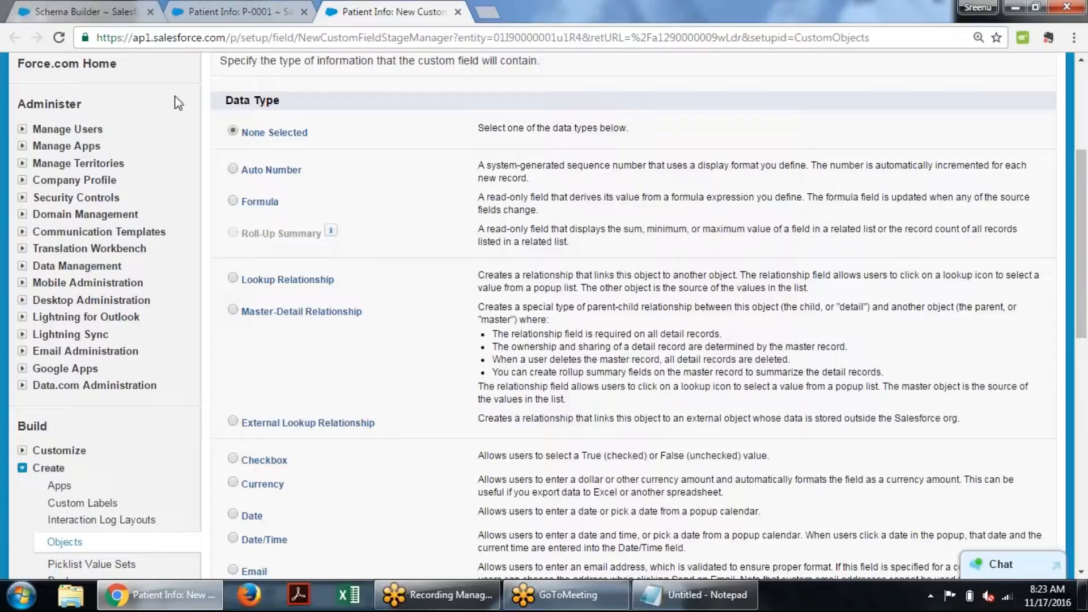
Select Auto Number as the data type and examine the remaining types, especially the lookup, master-detail and external lookup relationships.
click(232, 170)
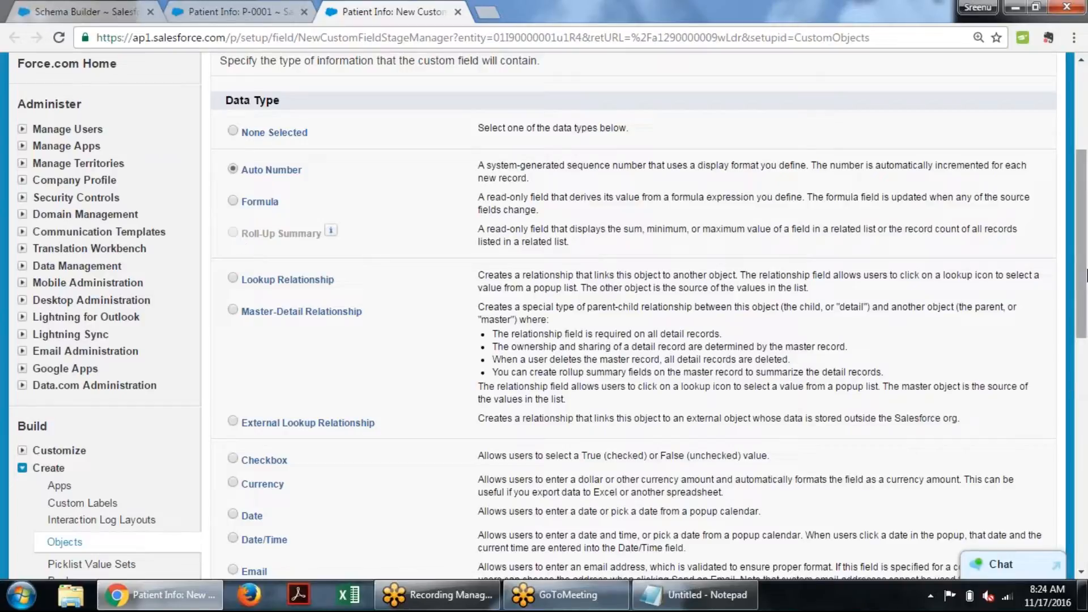
scroll(1085, 328, down, 8)
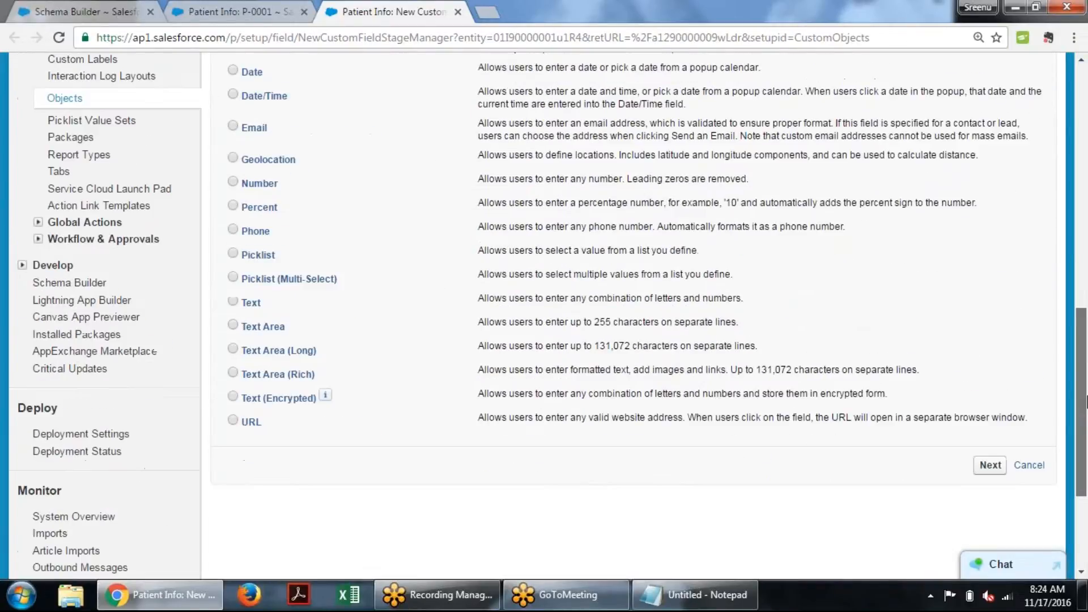
drag(1087, 398, 1080, 287)
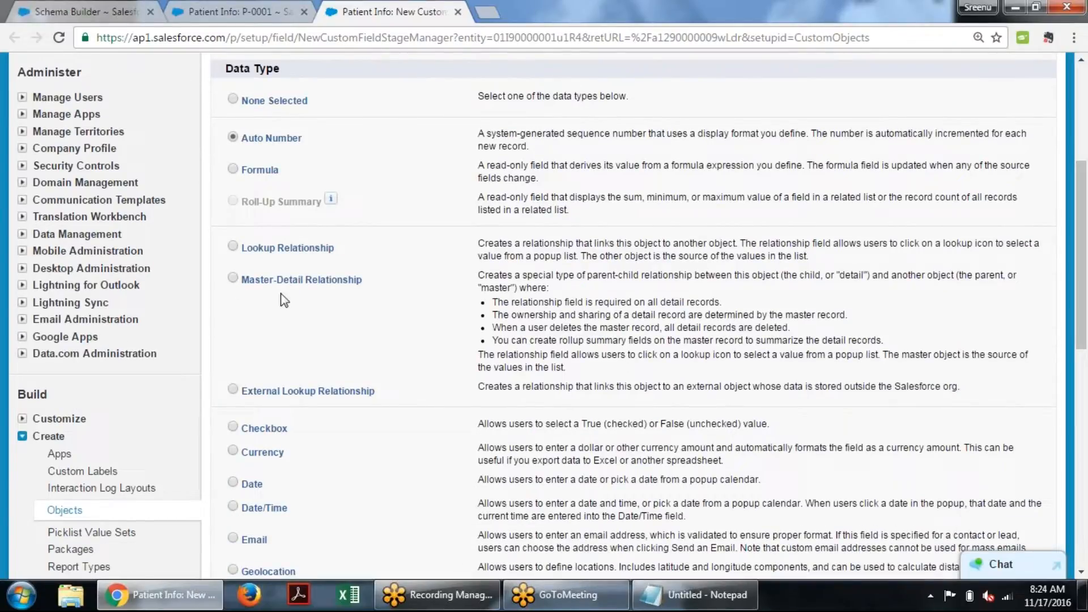
drag(243, 250, 979, 397)
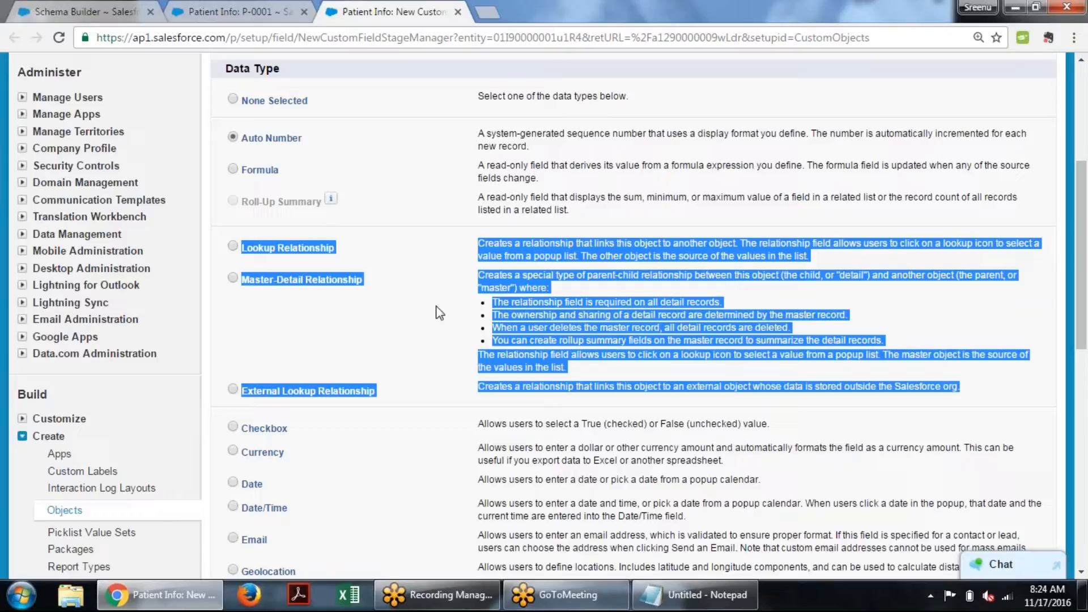
Align Patient Info and Nurse at nearly the same height on the Schema Builder canvas and return to the New Custom Field page.
click(66, 3)
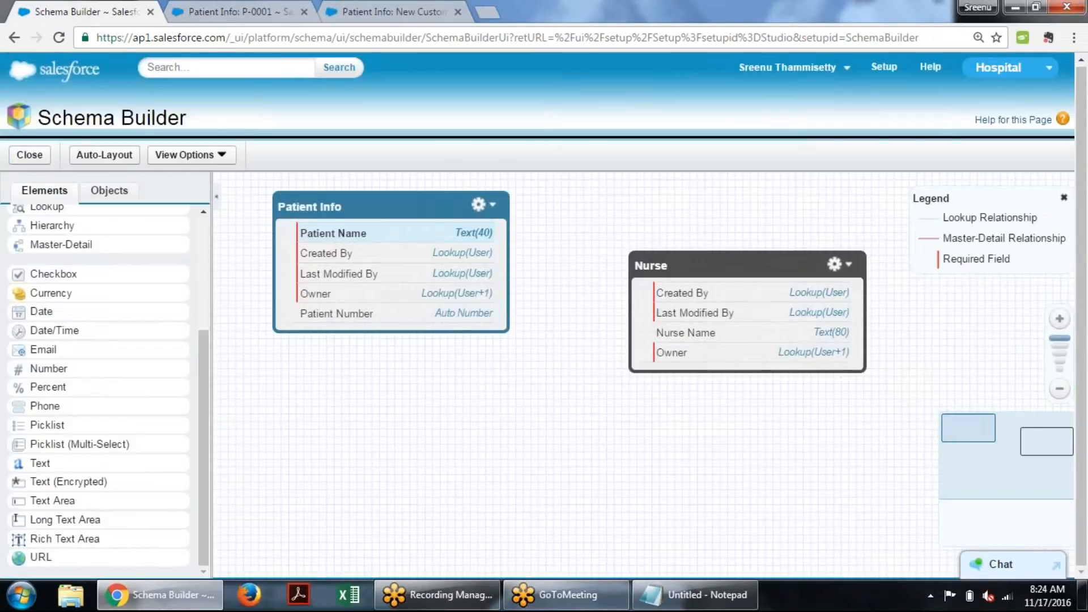
drag(342, 204, 343, 240)
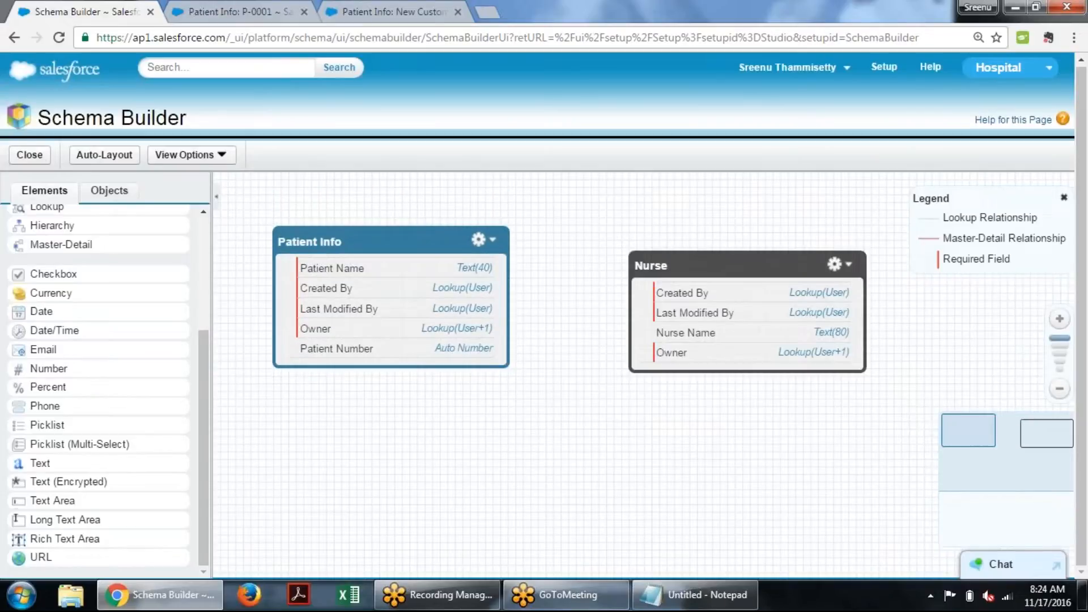
drag(659, 263, 634, 246)
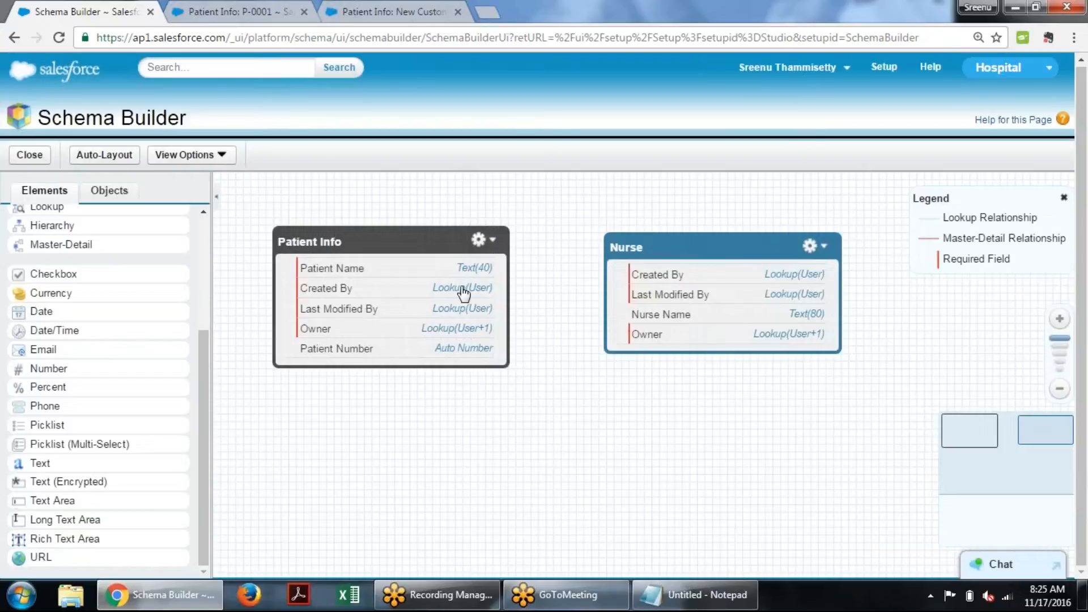
click(400, 10)
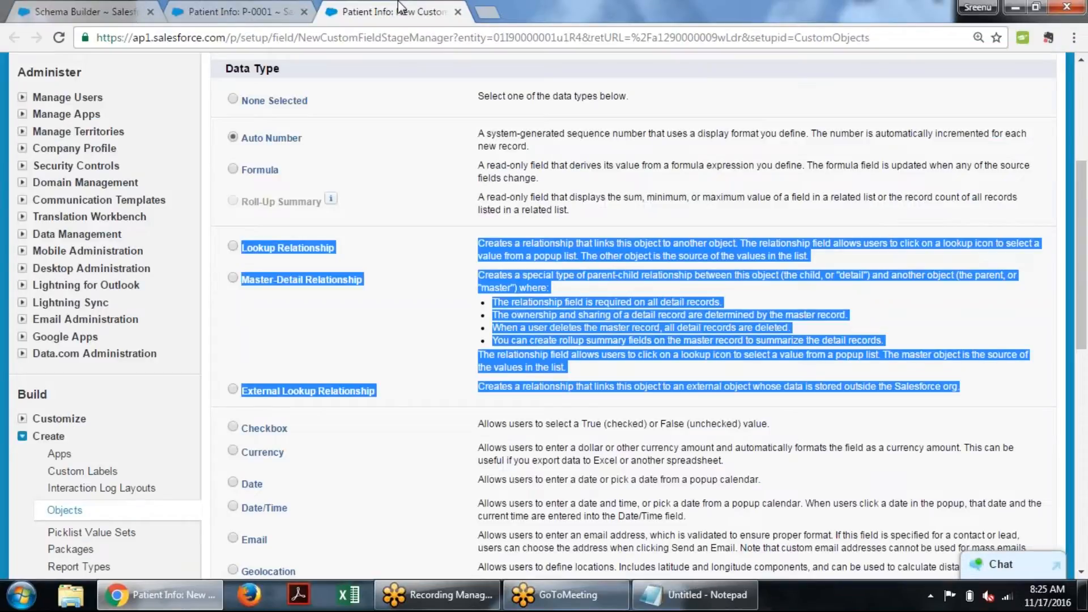
Return to Schema Builder, filter the object list by "account", and add the Account object to the canvas.
click(69, 10)
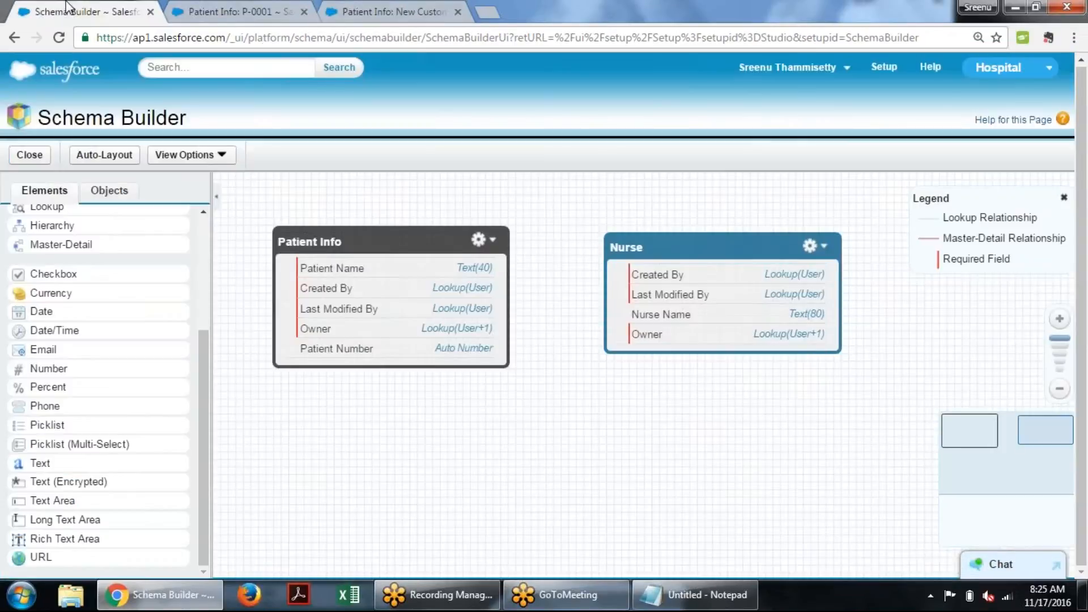
click(116, 198)
click(34, 266)
double_click(19, 266)
key(BackSpace)
text(account)
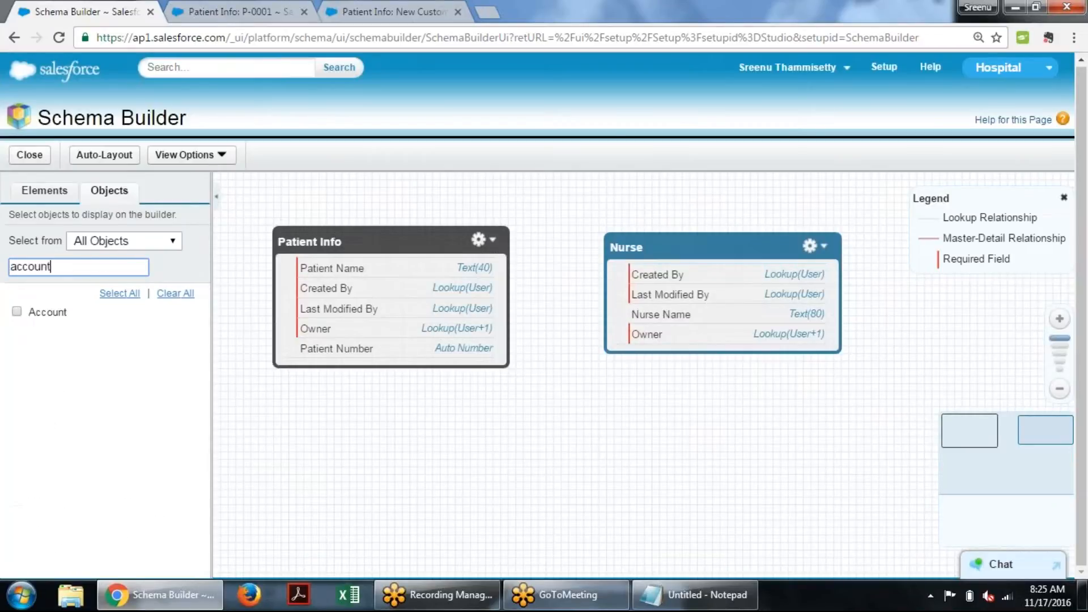
click(16, 311)
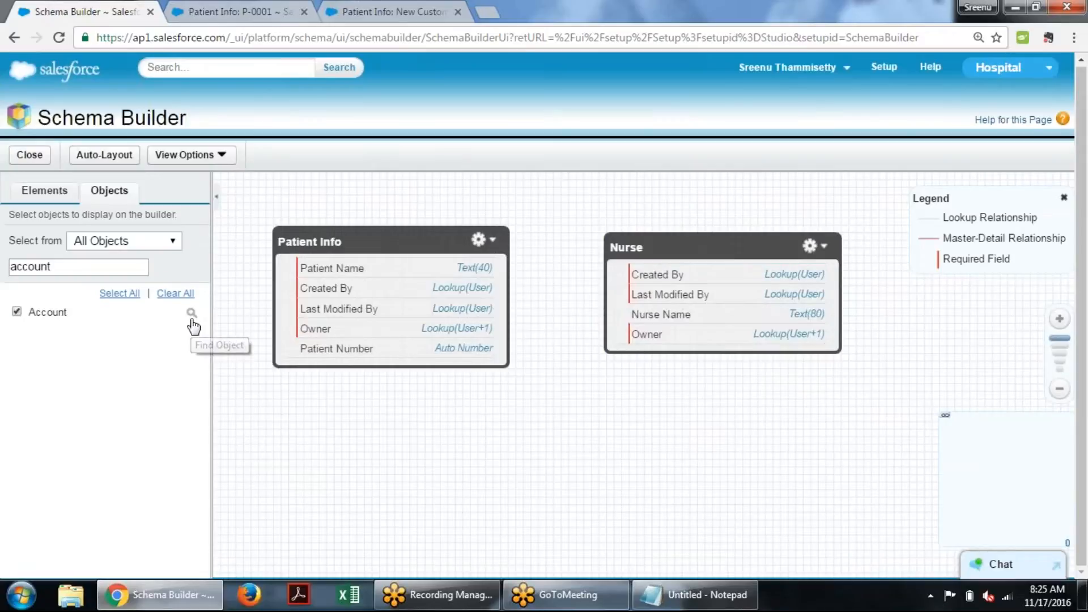
Filter the object list by "conta", add the Contact object to the canvas, and locate it there.
click(69, 266)
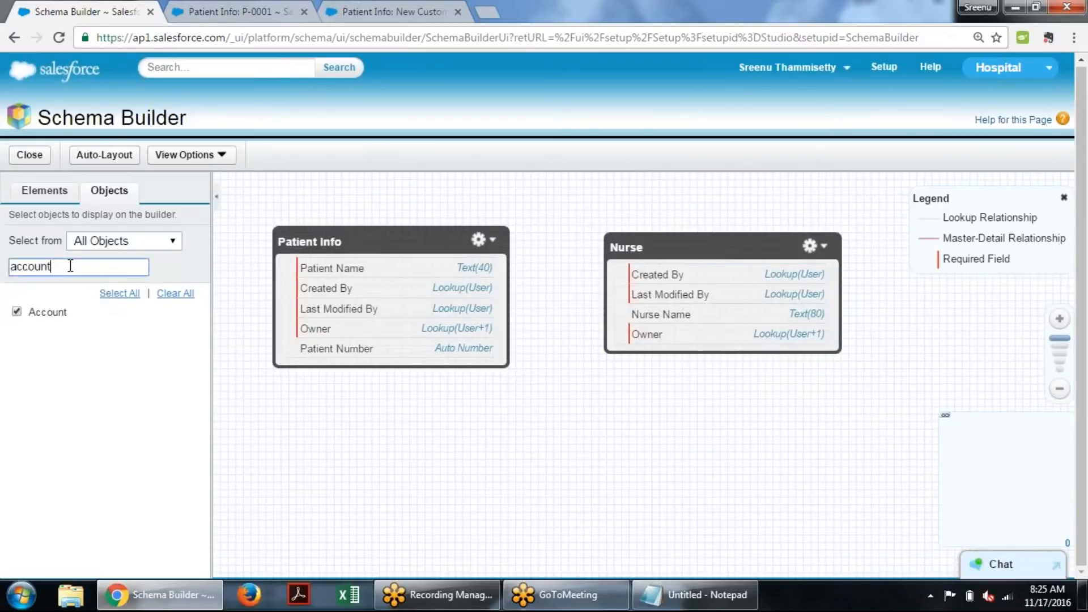
key(ctrl+a)
key(BackSpace)
text(c)
text(nta)
key(BackSpace)
key(BackSpace)
key(BackSpace)
text(onta)
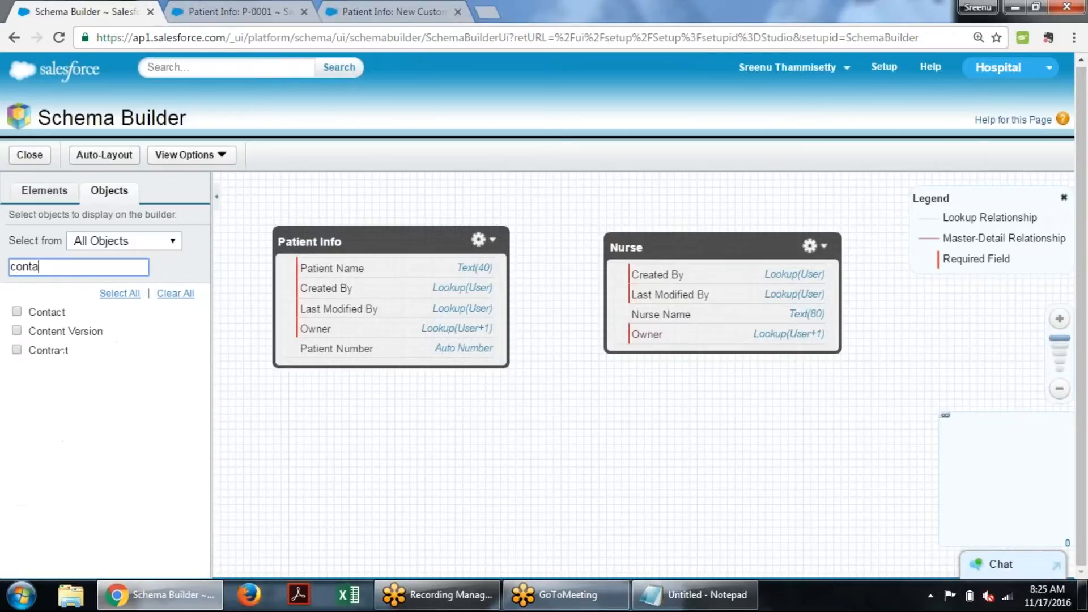
click(17, 312)
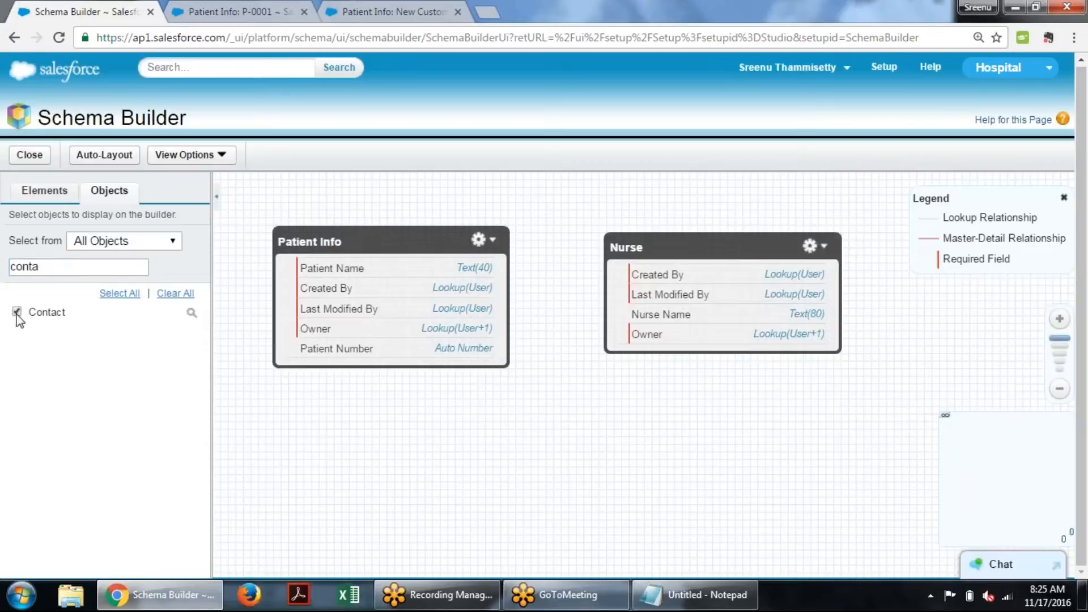
click(192, 320)
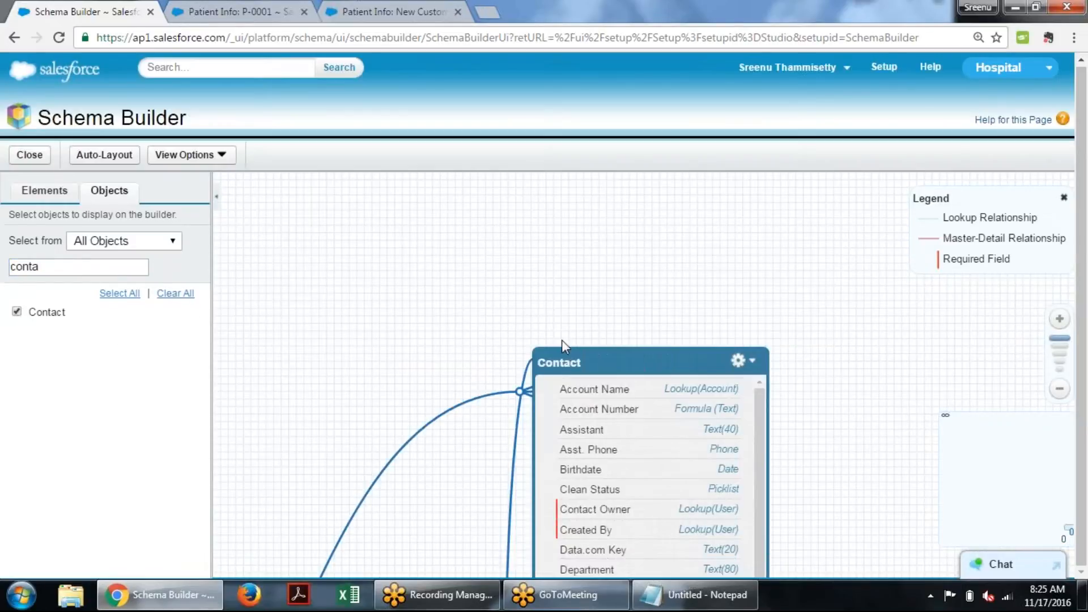
Move the Contact box and the Account box higher on the Schema Builder canvas.
drag(562, 339, 605, 205)
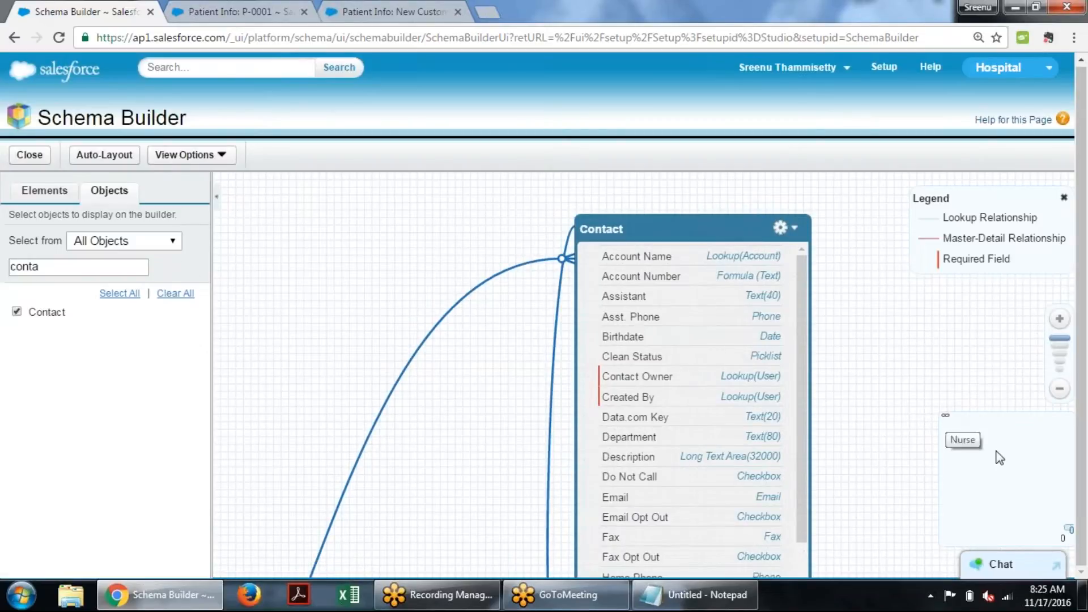
drag(1068, 528, 1062, 536)
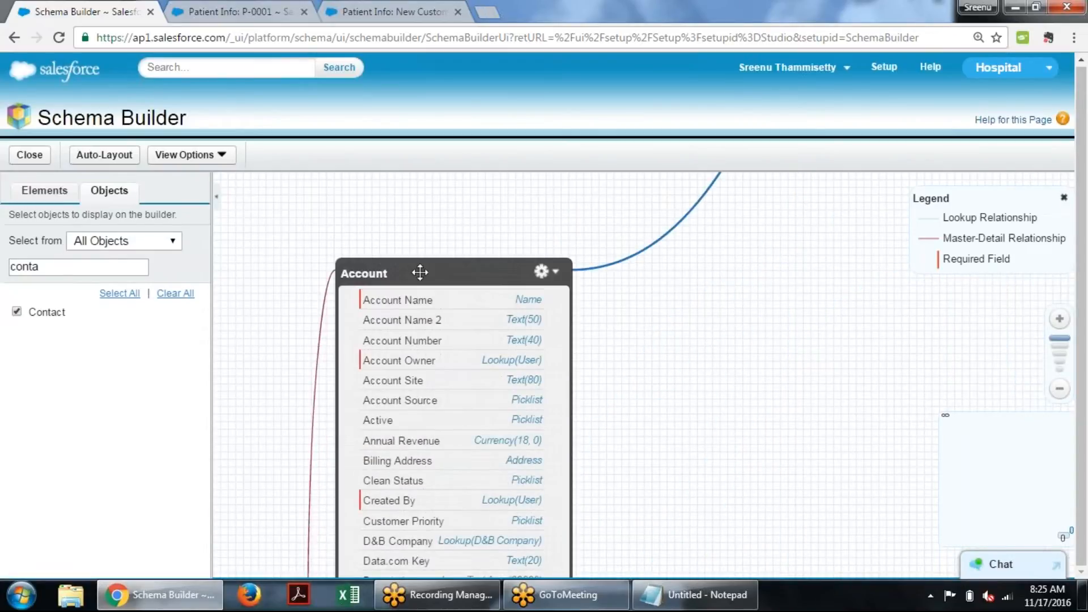
drag(423, 223, 421, 127)
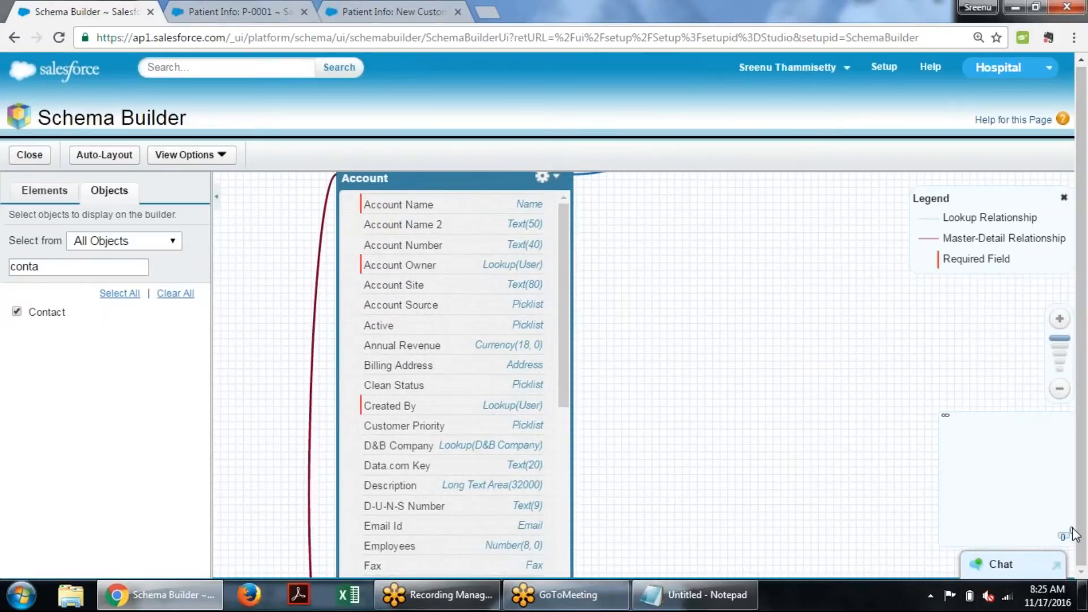
click(1070, 526)
drag(843, 573, 546, 597)
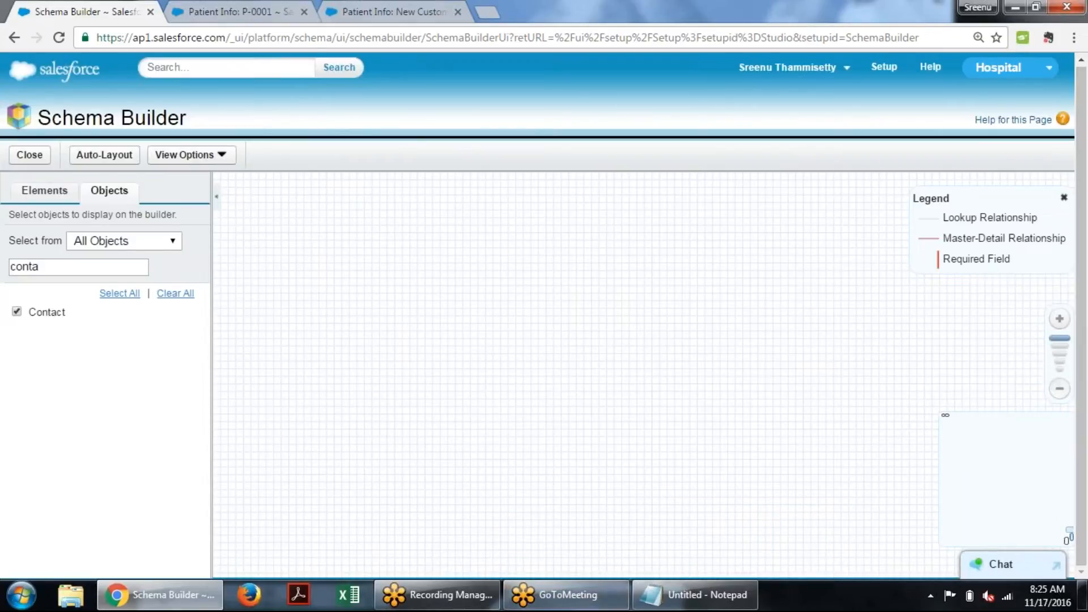
Reposition the Contact box up and to the right so its connection to Account fits in an overview of the canvas.
click(1059, 389)
click(1060, 389)
click(1060, 389)
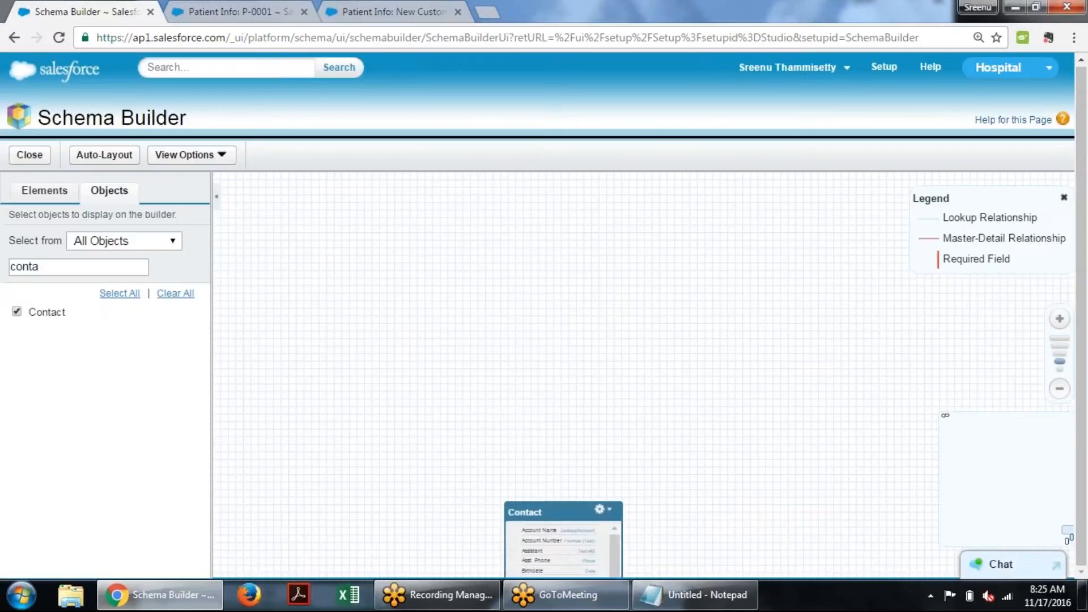
click(1060, 388)
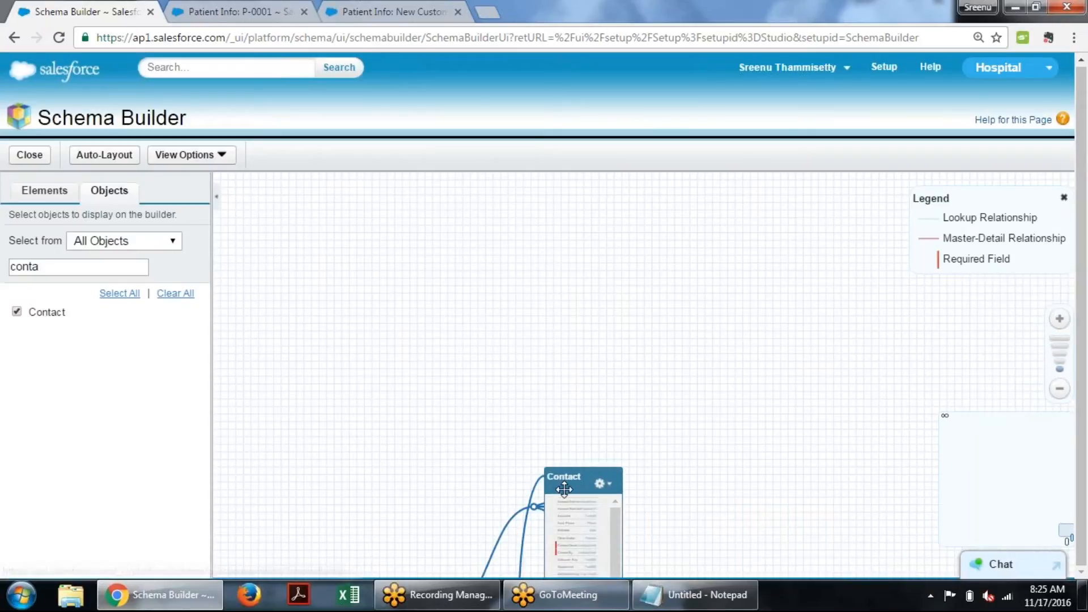
drag(568, 482, 690, 314)
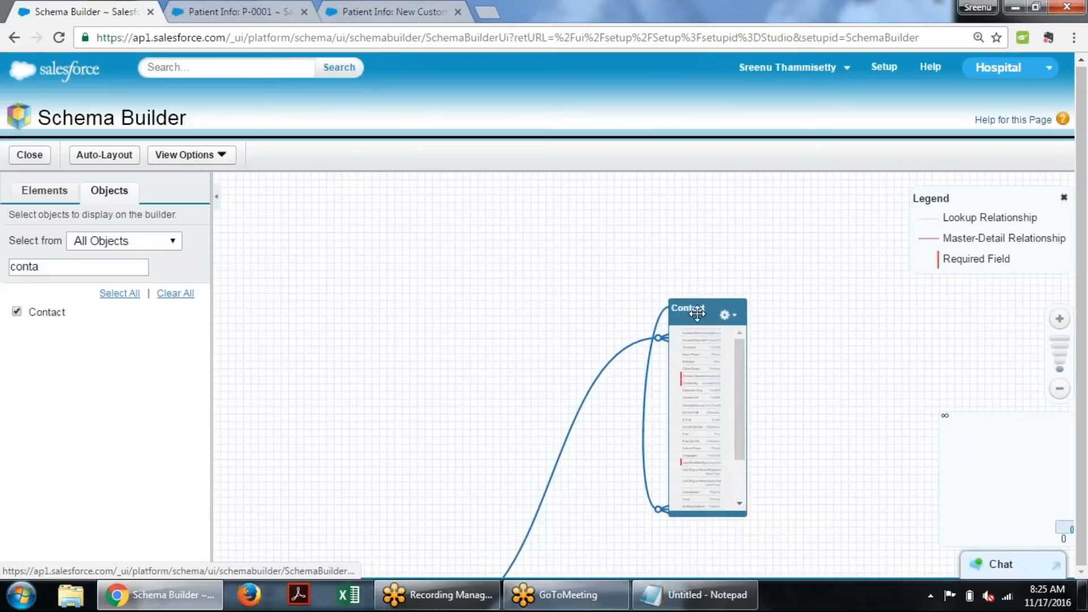
drag(1065, 528, 1065, 532)
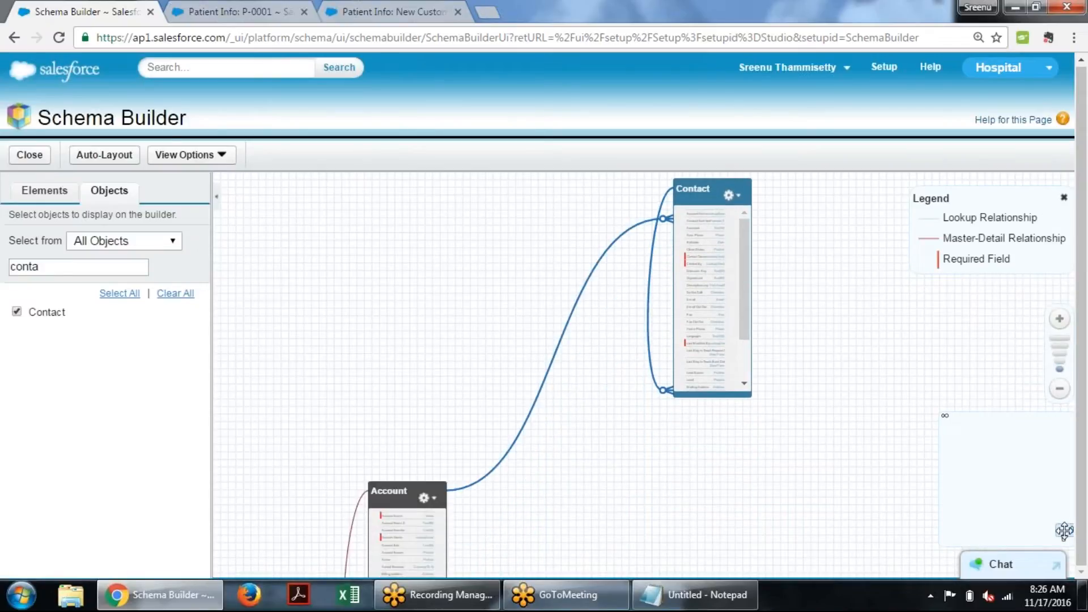
Arrange Account and Contact side by side at nearly the same height and inspect the lookup relationship between them.
click(389, 492)
drag(388, 492, 382, 258)
click(687, 192)
drag(687, 193, 649, 262)
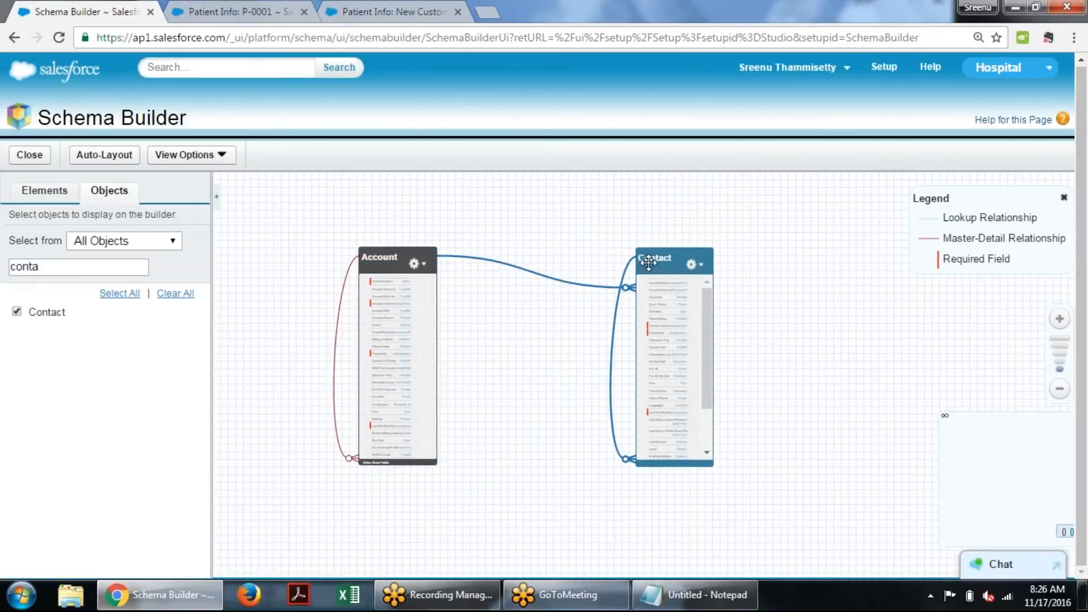
click(1059, 319)
drag(316, 209, 363, 195)
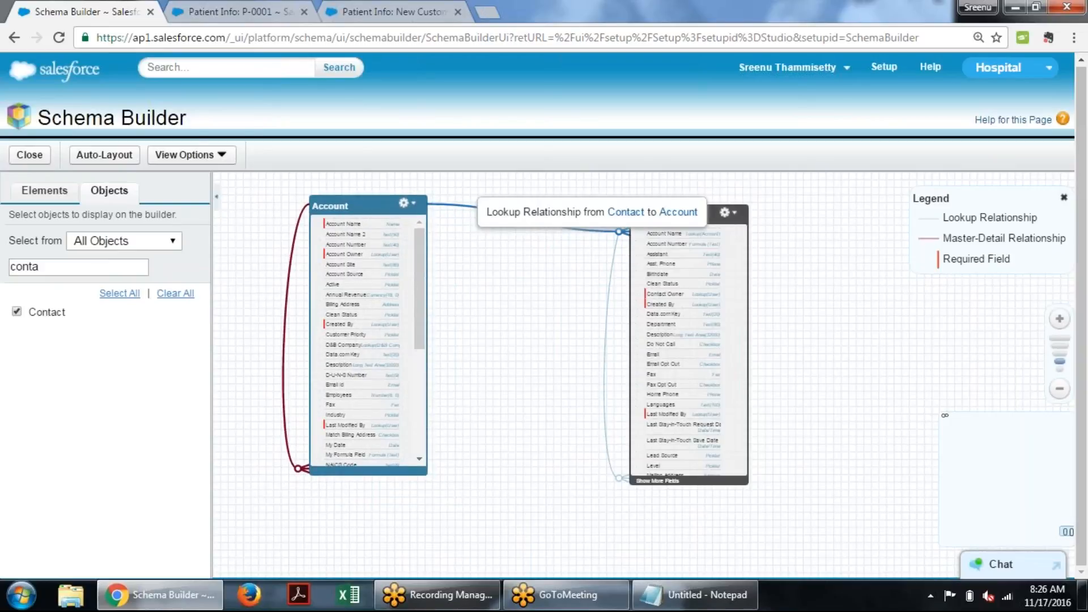